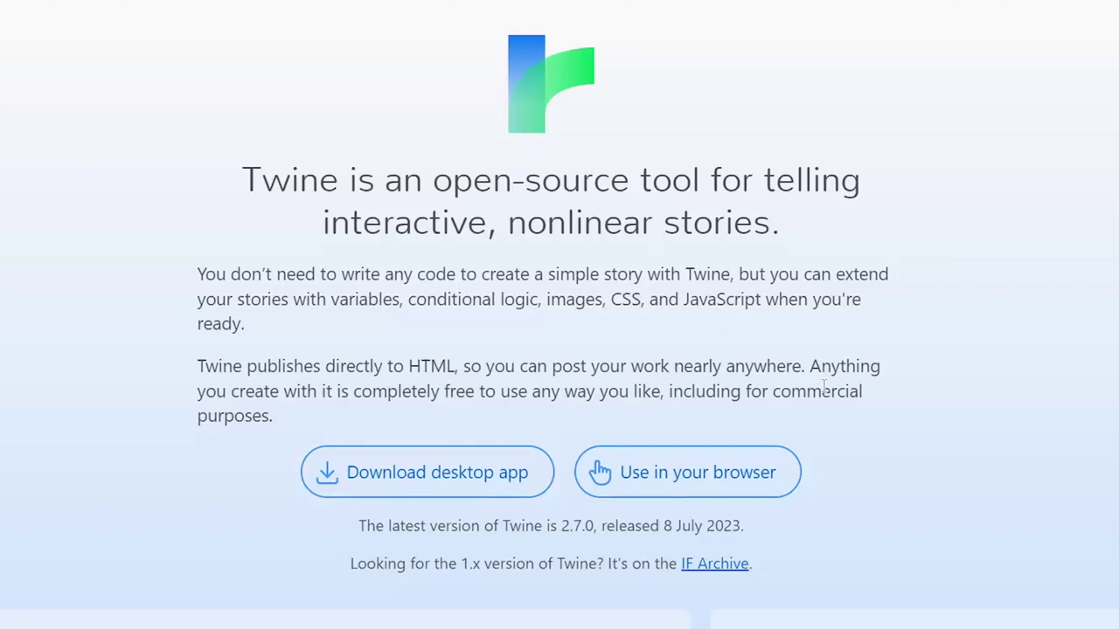
Step: Open the browser version of Twine and create a new story, replacing the default story name
{"action": "left_click", "coordinate": [716, 473]}
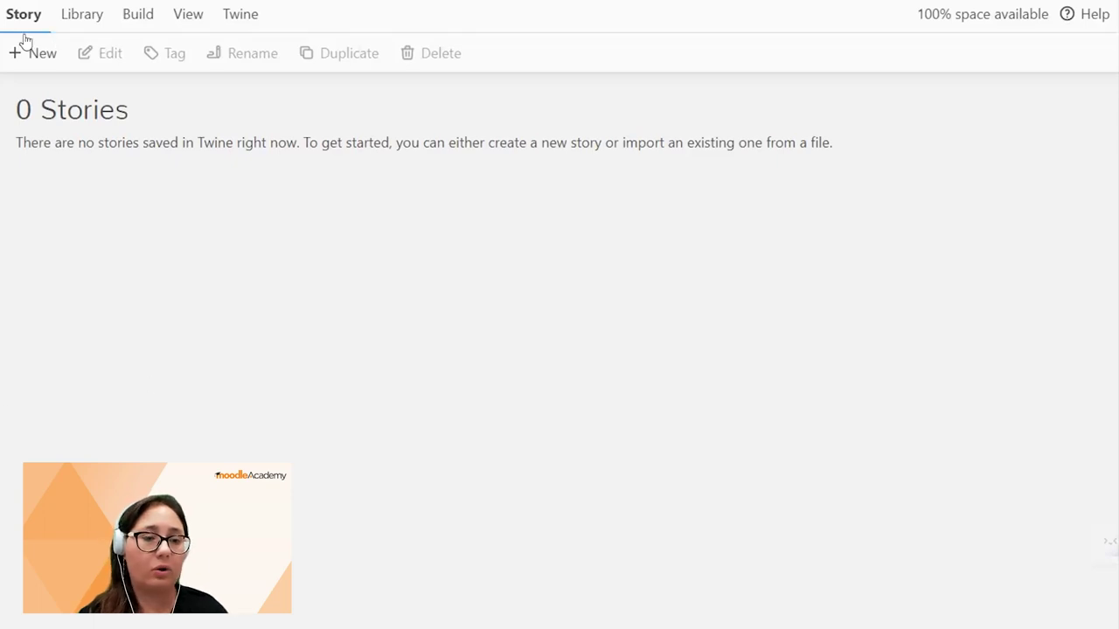
{"action": "left_click", "coordinate": [39, 60]}
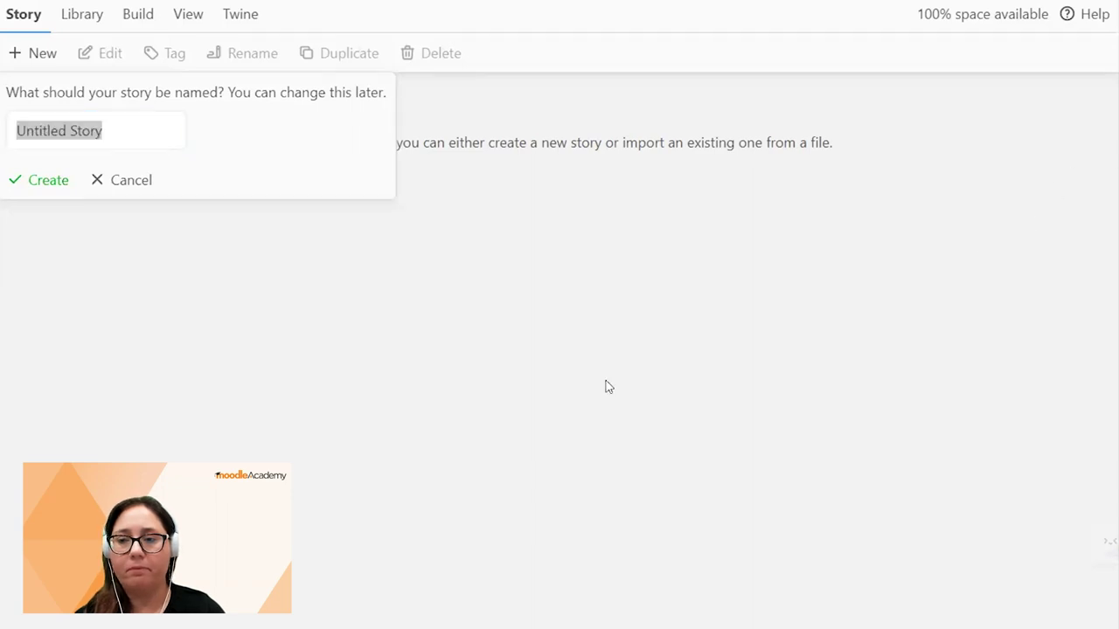
{"action": "key", "text": "ctrl+shift+Left"}
{"action": "key", "text": "BackSpace"}
{"action": "key", "text": "BackSpace"}
{"action": "key", "text": "BackSpace"}
{"action": "key", "text": "BackSpace"}
{"action": "key", "text": "BackSpace"}
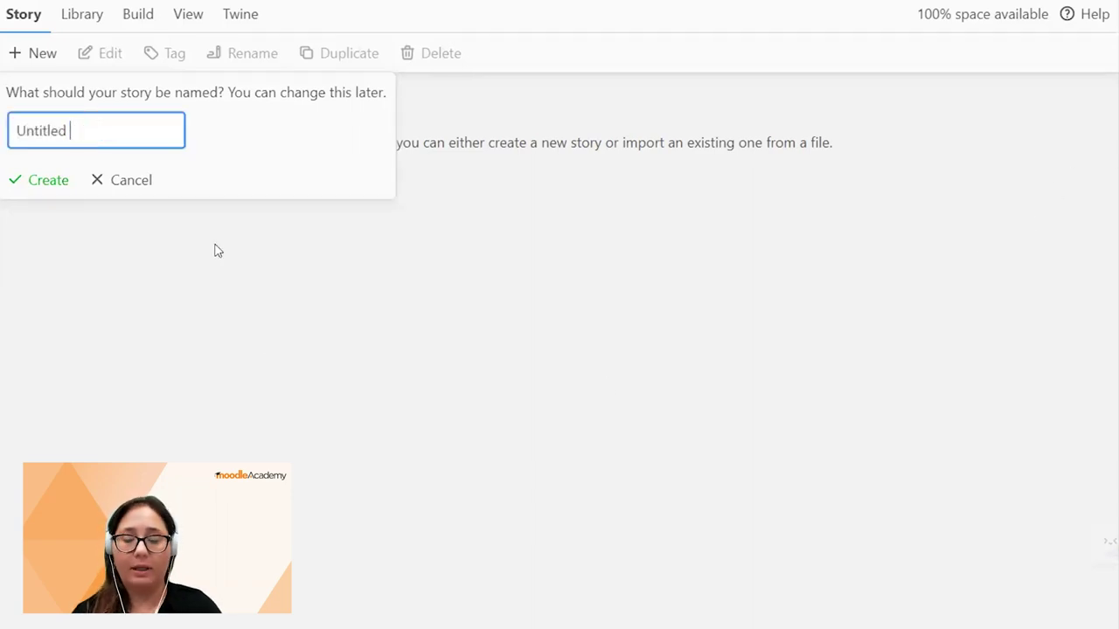
{"action": "key", "text": "BackSpace"}
{"action": "key", "text": "BackSpace"}
{"action": "key", "text": "BackSpace"}
{"action": "key", "text": "BackSpace"}
{"action": "key", "text": "BackSpace"}
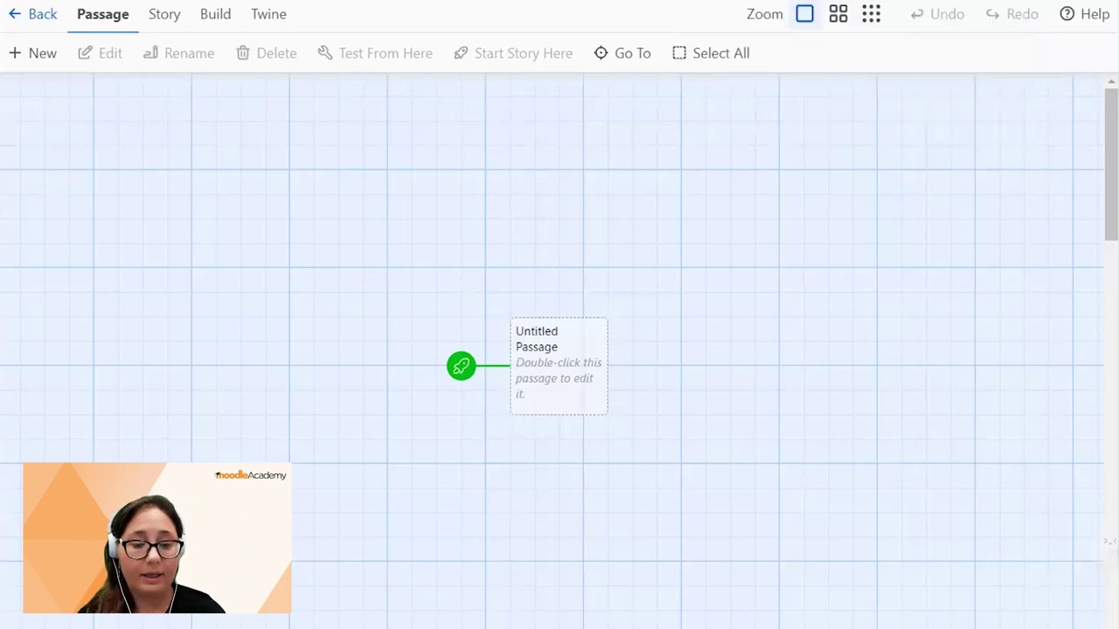
Step: Rename the untitled starting passage as "Q: Moodle.Academy account"
{"action": "scroll", "coordinate": [556, 350], "scroll_direction": "right", "scroll_amount": 4}
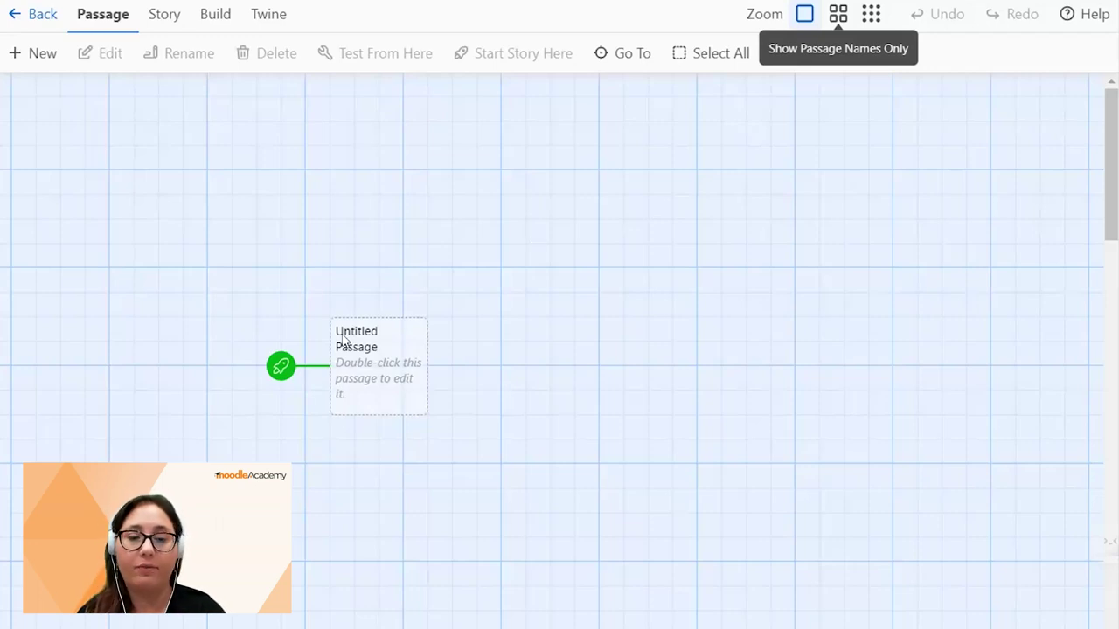
{"action": "left_click", "coordinate": [345, 341]}
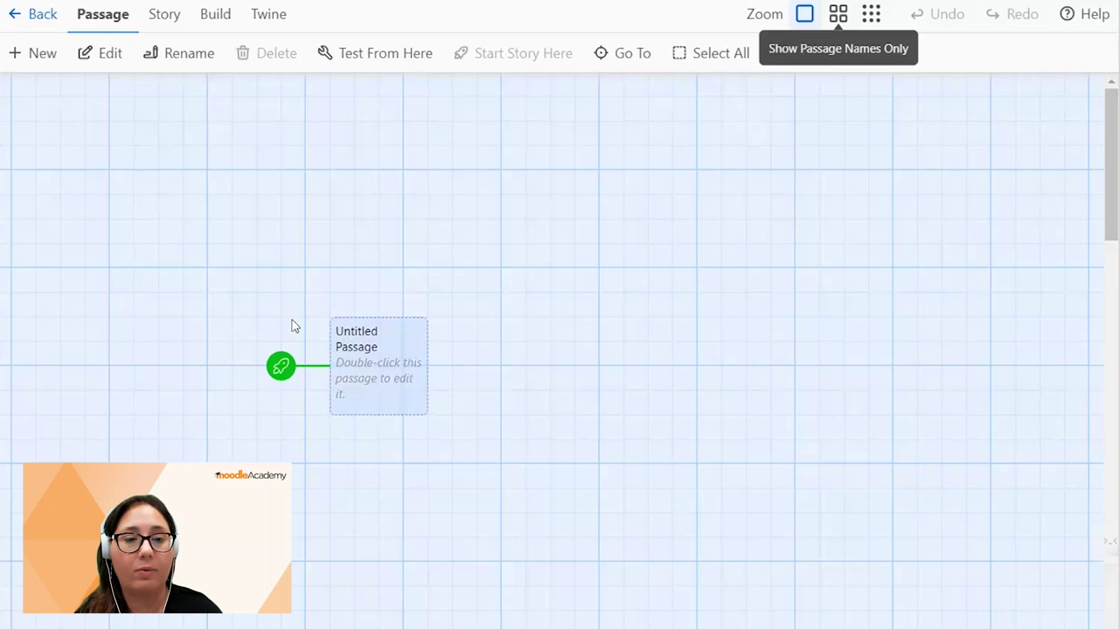
{"action": "left_click", "coordinate": [181, 58]}
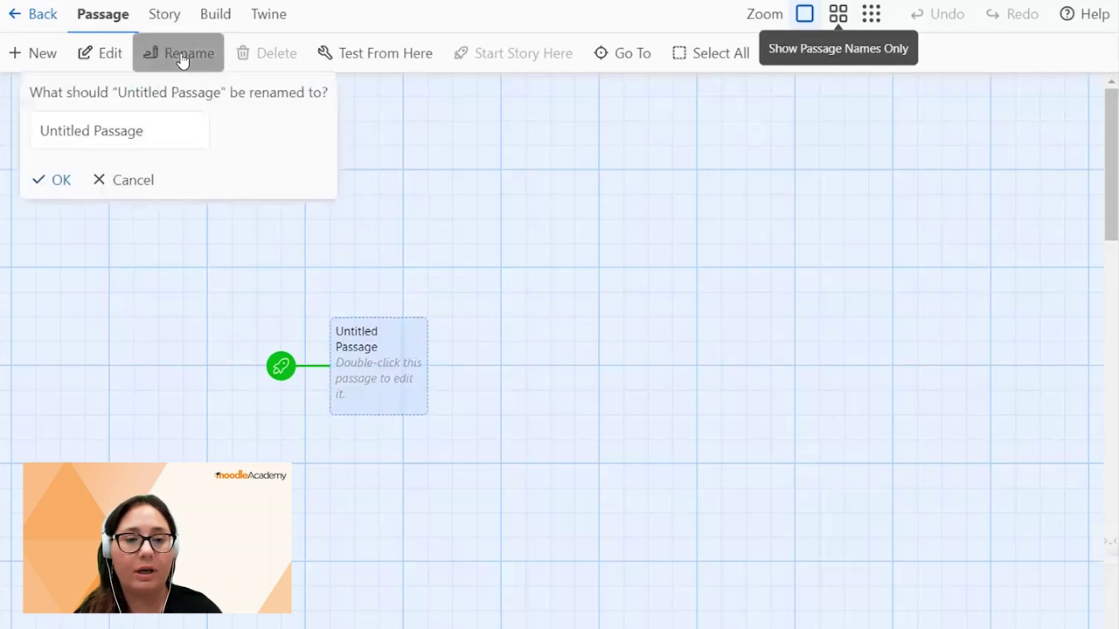
{"action": "type", "text": "Moodle.Academy account"}
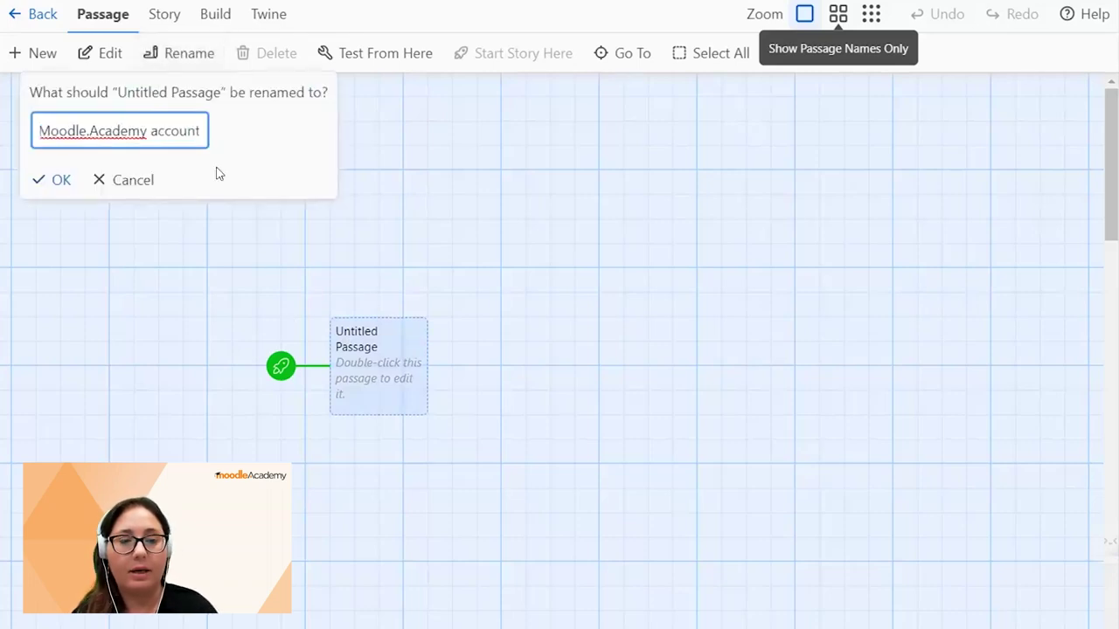
{"action": "left_click", "coordinate": [45, 179]}
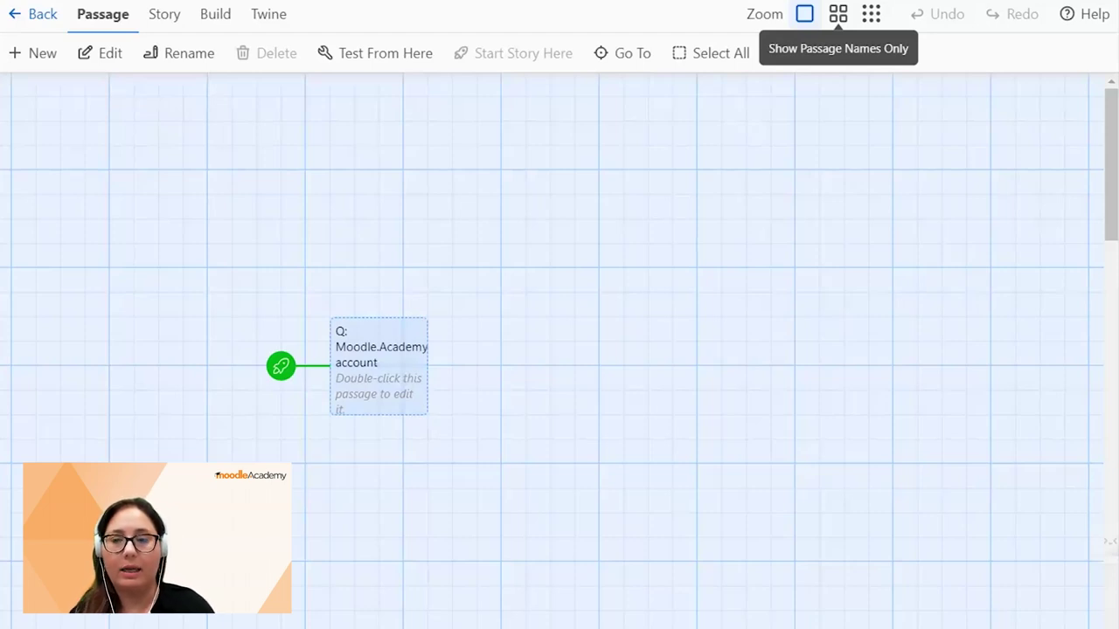
Step: In the starting passage, write "Have you created an account in Moodle.Academy?" with the answers "A - Yes." and "B - No." on separate lines
{"action": "double_click", "coordinate": [401, 396]}
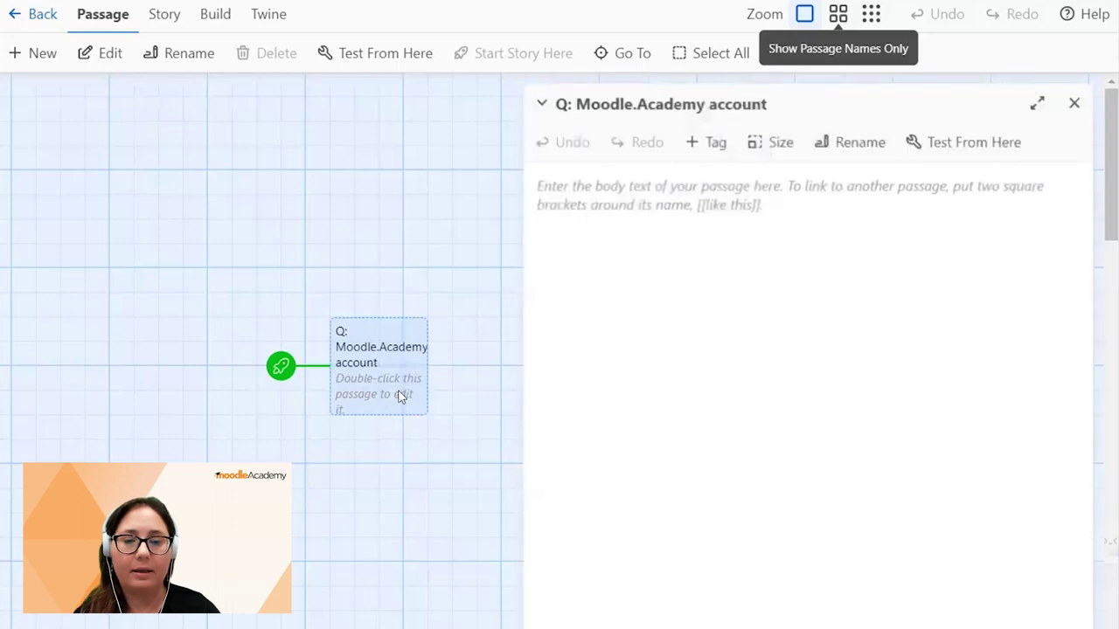
{"action": "type", "text": "Have you created an account in Moodle.Academy? A - Yes. B - No."}
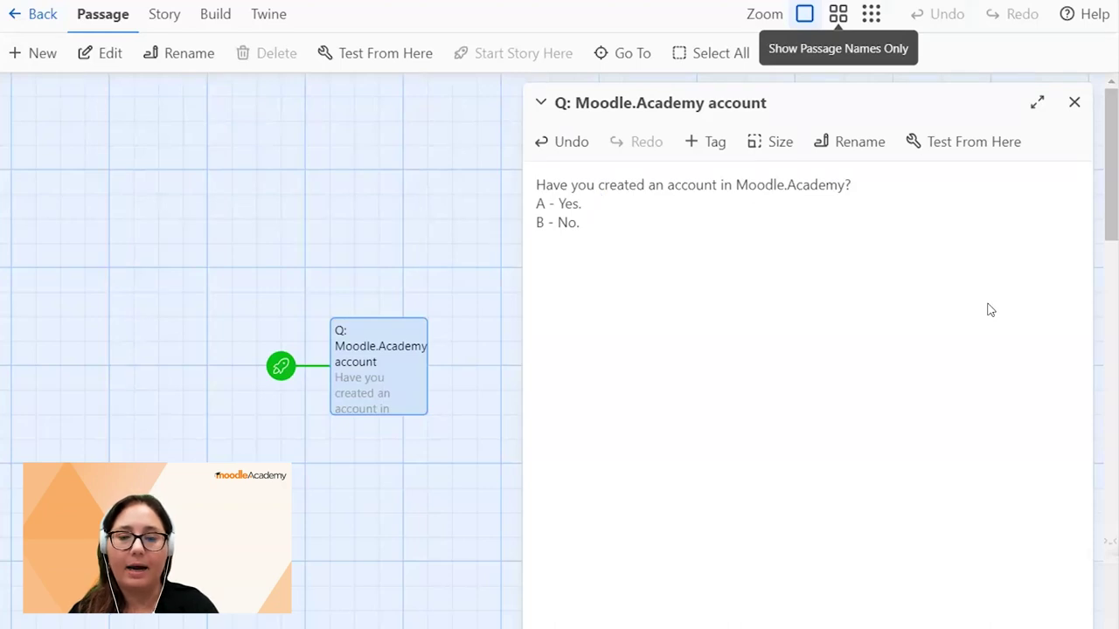
Step: Link answer A to [[Learning Parthways]] and answer B to [[Create an account]], and close the passage editor
{"action": "type", "text": "[[]]"}
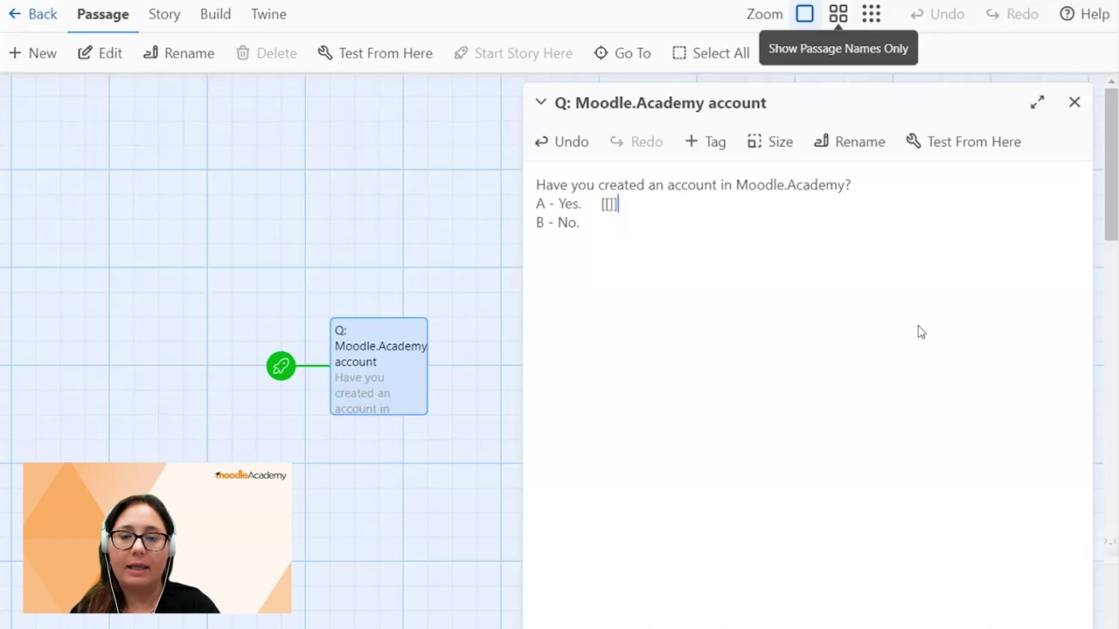
{"action": "key", "text": "Left"}
{"action": "key", "text": "Left"}
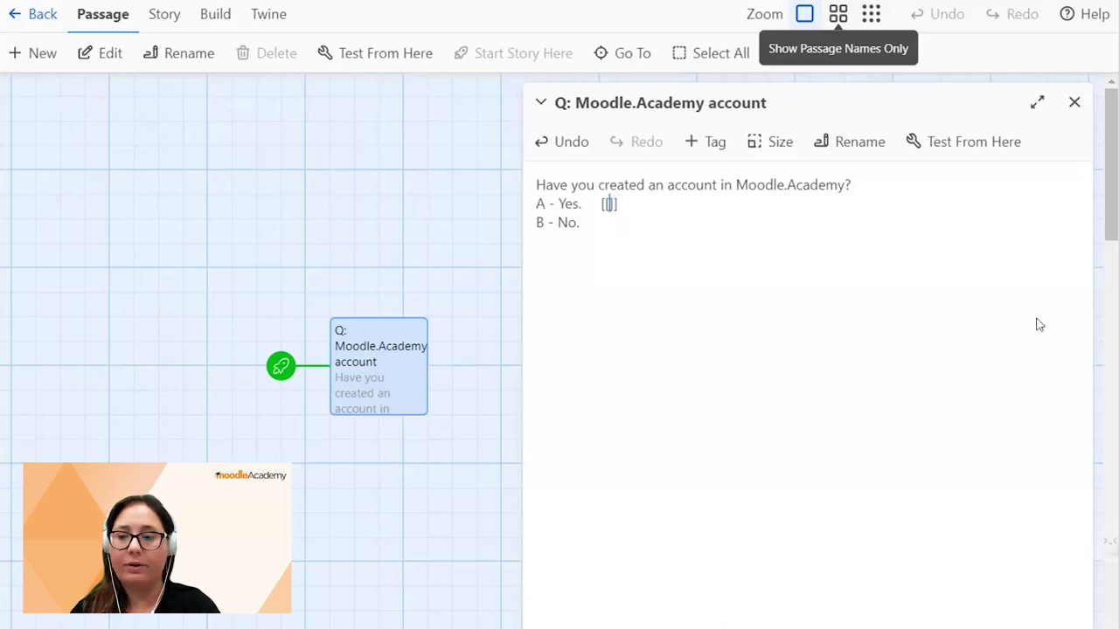
{"action": "type", "text": "Lea"}
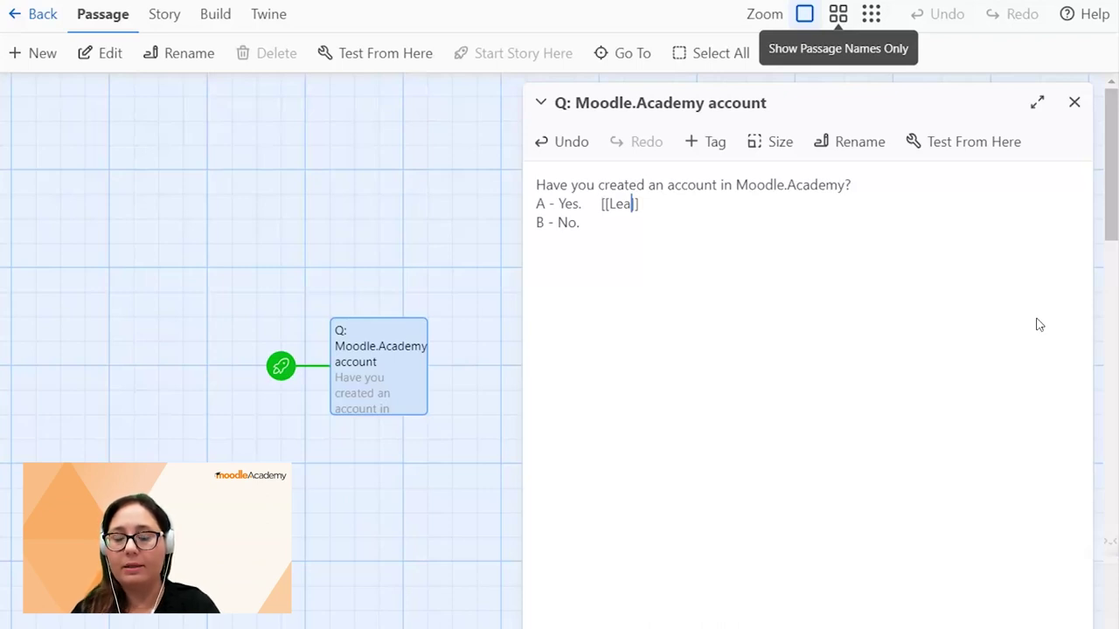
{"action": "type", "text": "rning Parthways"}
{"action": "key", "text": "Down"}
{"action": "key", "text": "Tab"}
{"action": "type", "text": "[["}
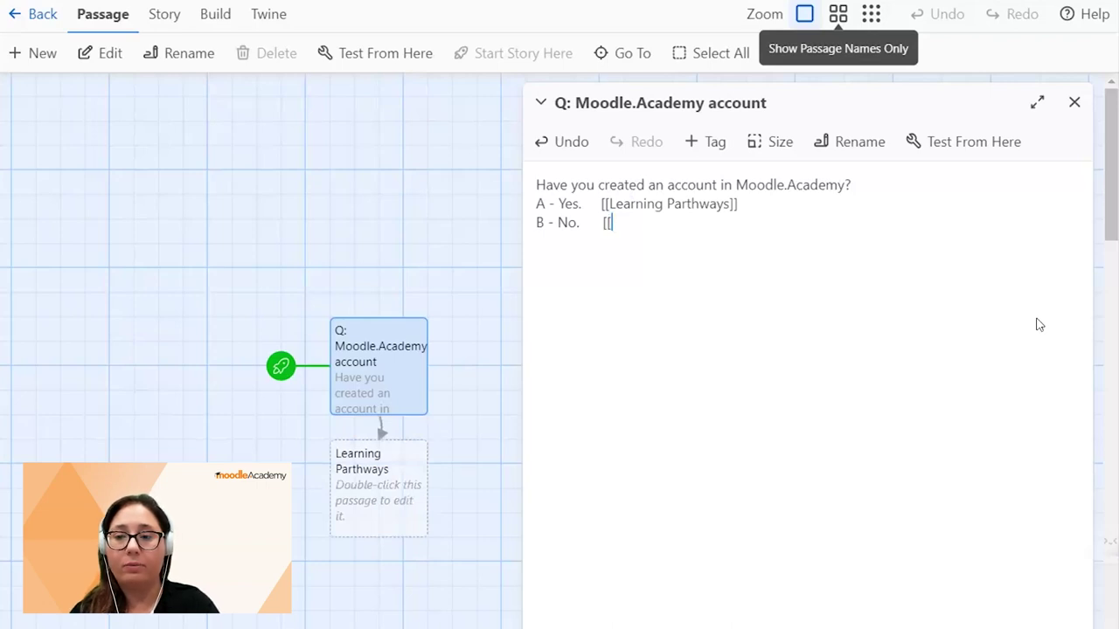
{"action": "type", "text": "C"}
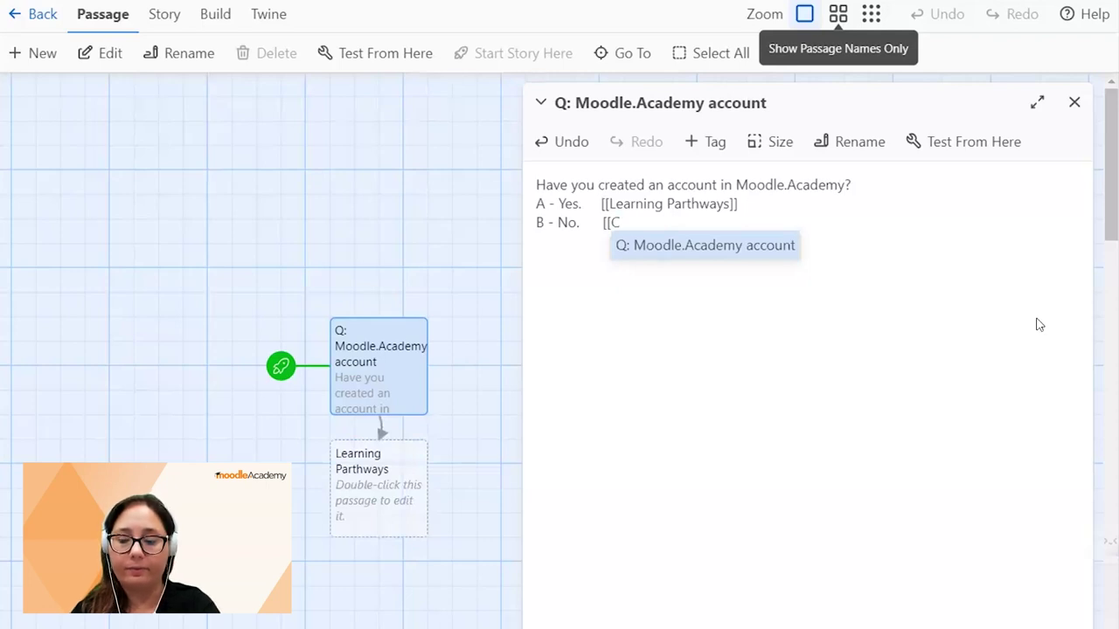
{"action": "type", "text": "reate an account]]"}
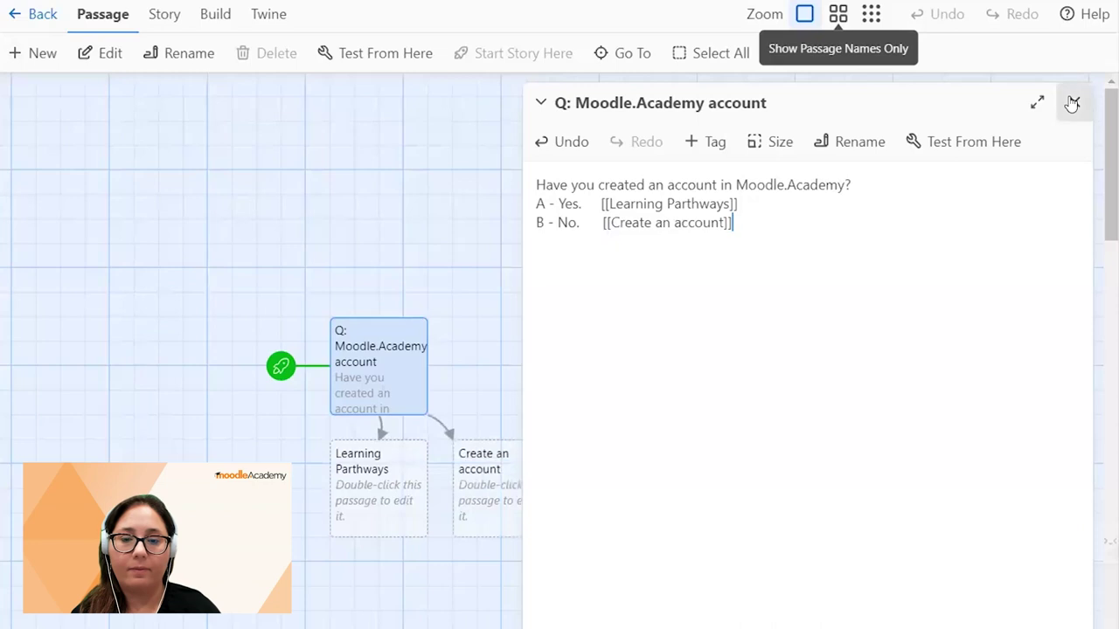
{"action": "left_click", "coordinate": [1072, 103]}
Step: Arrange the Create an account passage to the upper right of the question passage and Learning Parthways to its lower right
{"action": "left_click", "coordinate": [492, 500]}
{"action": "left_click_drag", "start_coordinate": [492, 501], "coordinate": [540, 267]}
{"action": "left_click_drag", "start_coordinate": [380, 499], "coordinate": [515, 409]}
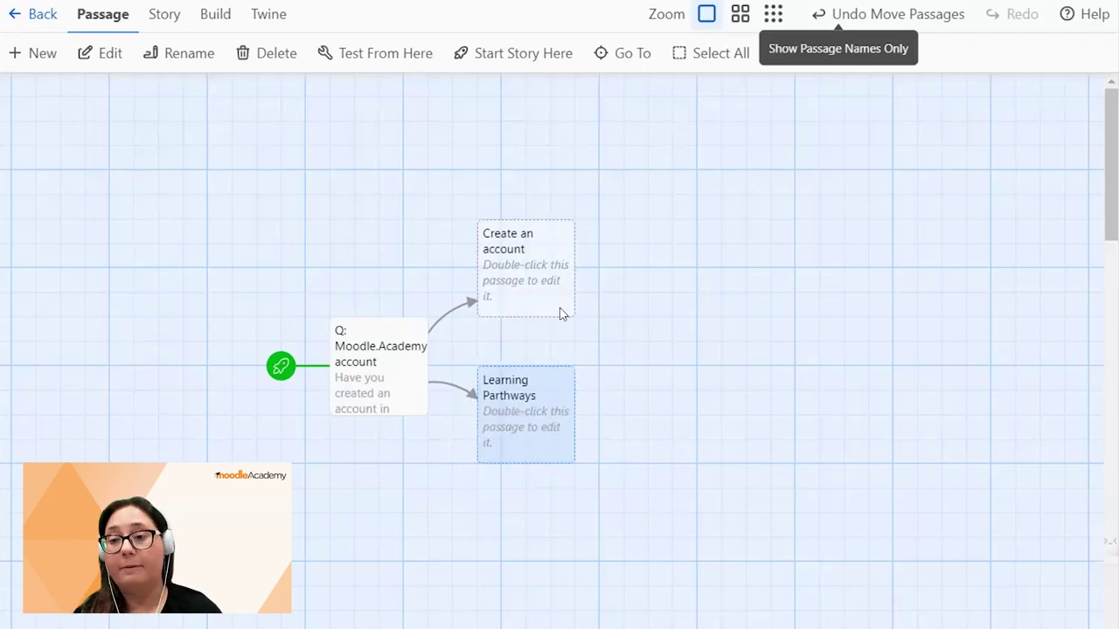
Step: In Create an account, write "Make a pause here and visit moodle.academy to create your account. Then re-take this activity."
{"action": "left_click", "coordinate": [513, 261]}
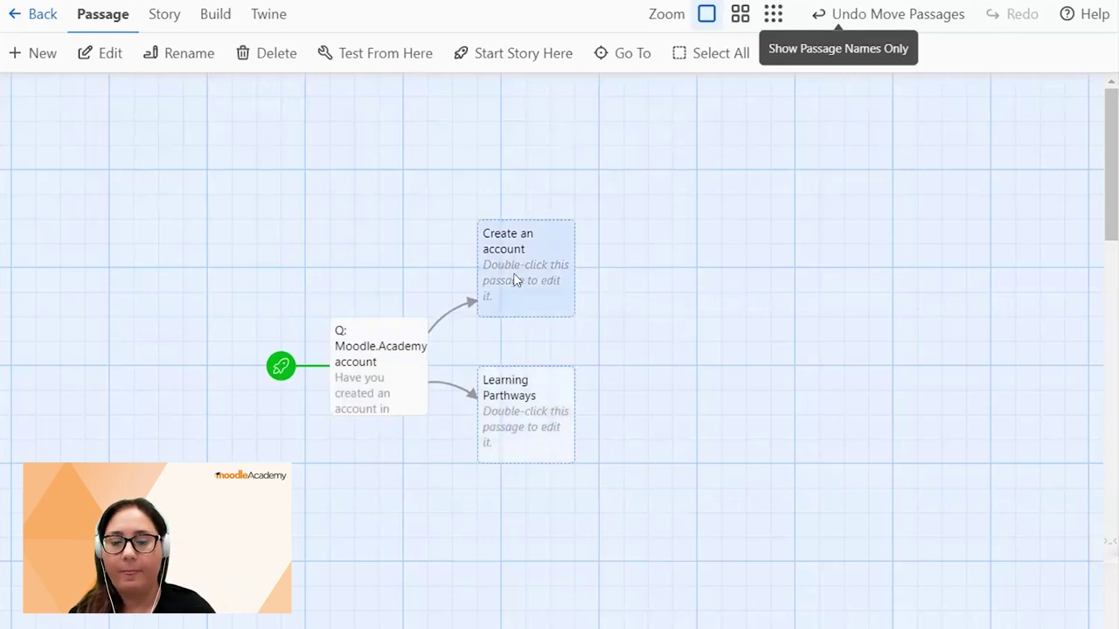
{"action": "double_click", "coordinate": [515, 279]}
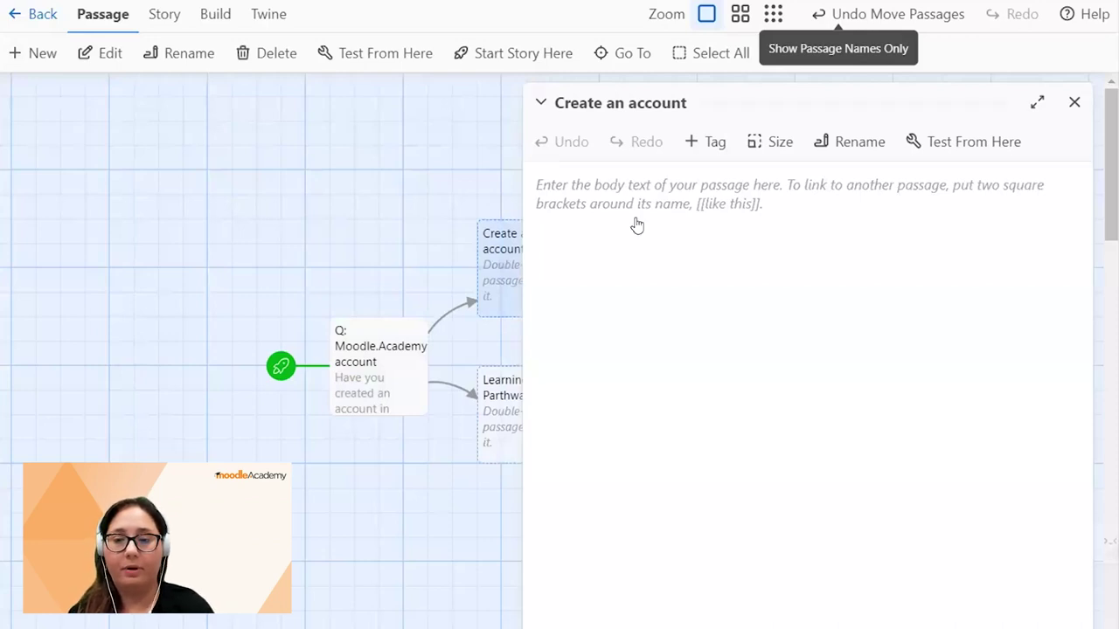
{"action": "type", "text": "Make a pause here and visit moodle.academy to create your account. Then re-take this activity."}
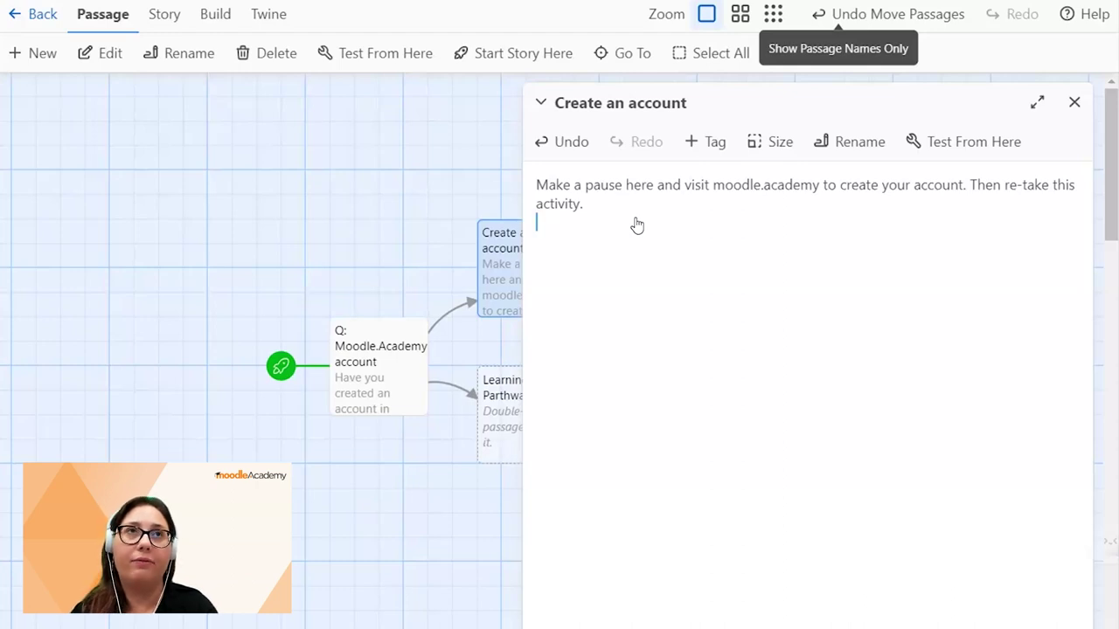
Step: Add the link [[End of lesson]] on a new line below the Create an account text and close the passage editor
{"action": "type", "text": "[[]]"}
{"action": "key", "text": "Left"}
{"action": "key", "text": "Left"}
{"action": "type", "text": "E"}
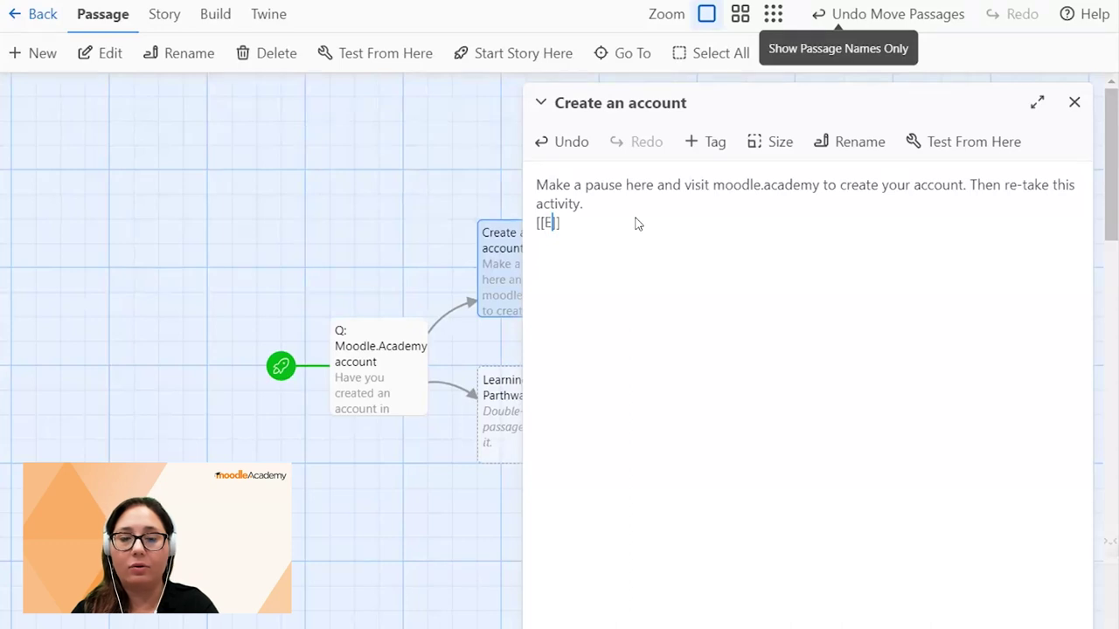
{"action": "type", "text": "nd of lesson"}
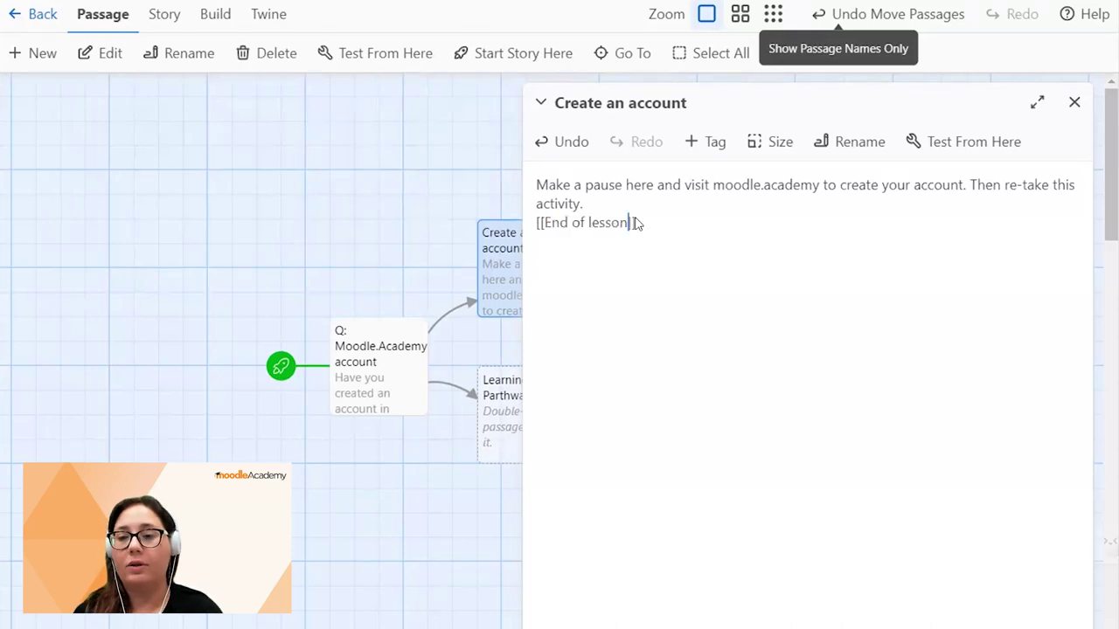
{"action": "left_click", "coordinate": [1074, 102]}
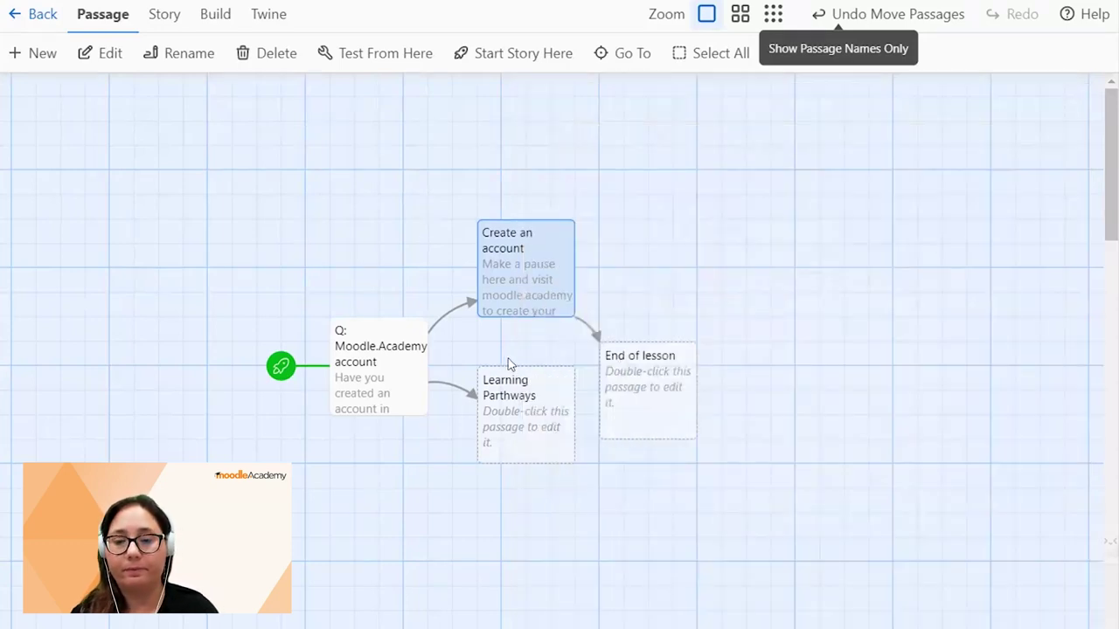
Step: Move End of lesson far to the right, level with Create an account, and place Learning Parthways just below Create an account, slightly to its right
{"action": "left_click_drag", "start_coordinate": [654, 379], "coordinate": [960, 250]}
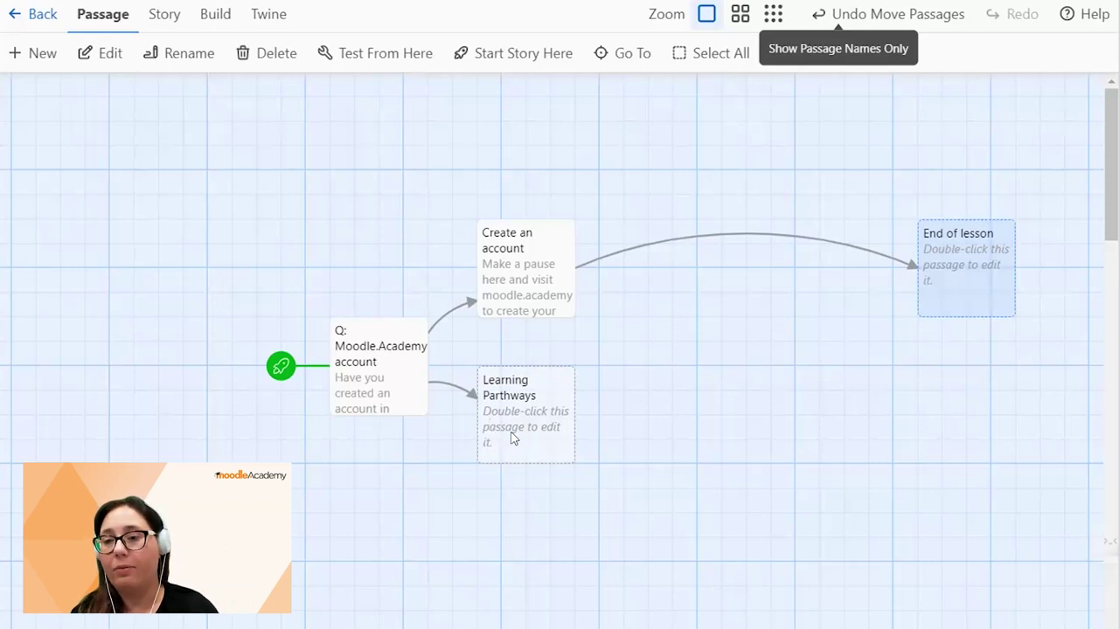
{"action": "left_click_drag", "start_coordinate": [513, 439], "coordinate": [1066, 621]}
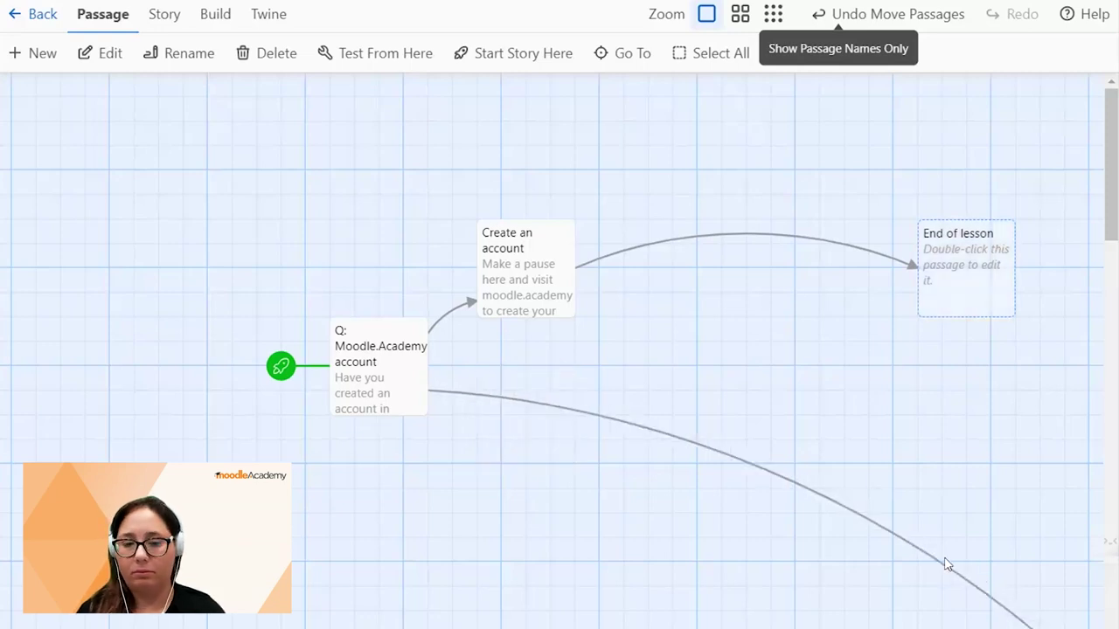
{"action": "scroll", "coordinate": [944, 564], "scroll_direction": "down", "scroll_amount": 3}
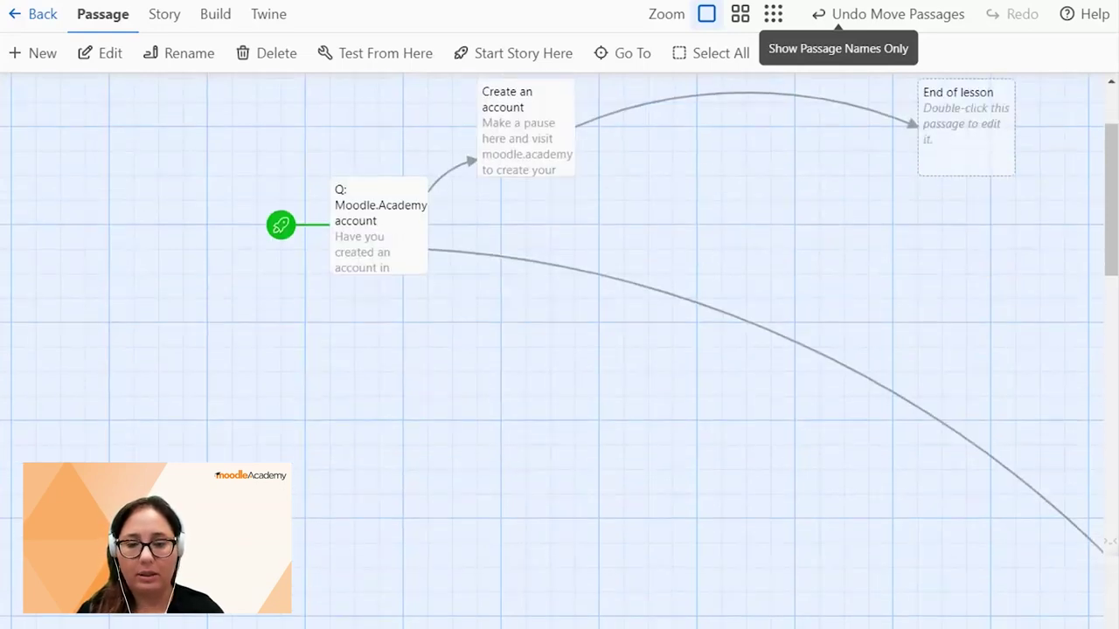
{"action": "scroll", "coordinate": [559, 349], "scroll_direction": "right", "scroll_amount": 10}
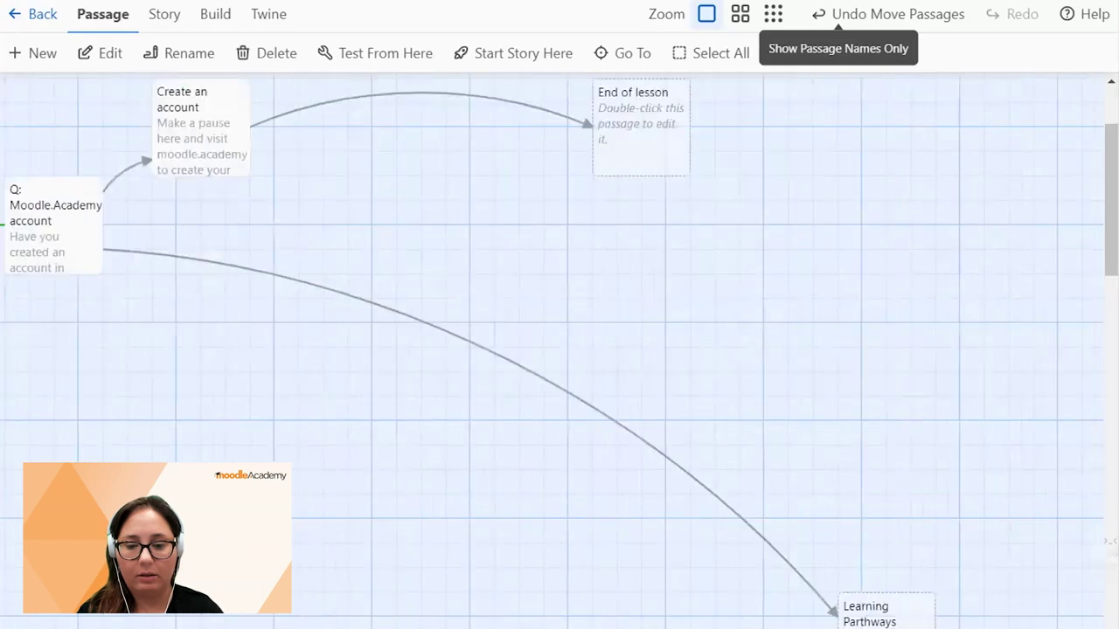
{"action": "scroll", "coordinate": [559, 350], "scroll_direction": "left", "scroll_amount": 3}
{"action": "left_click_drag", "start_coordinate": [586, 612], "coordinate": [23, 243]}
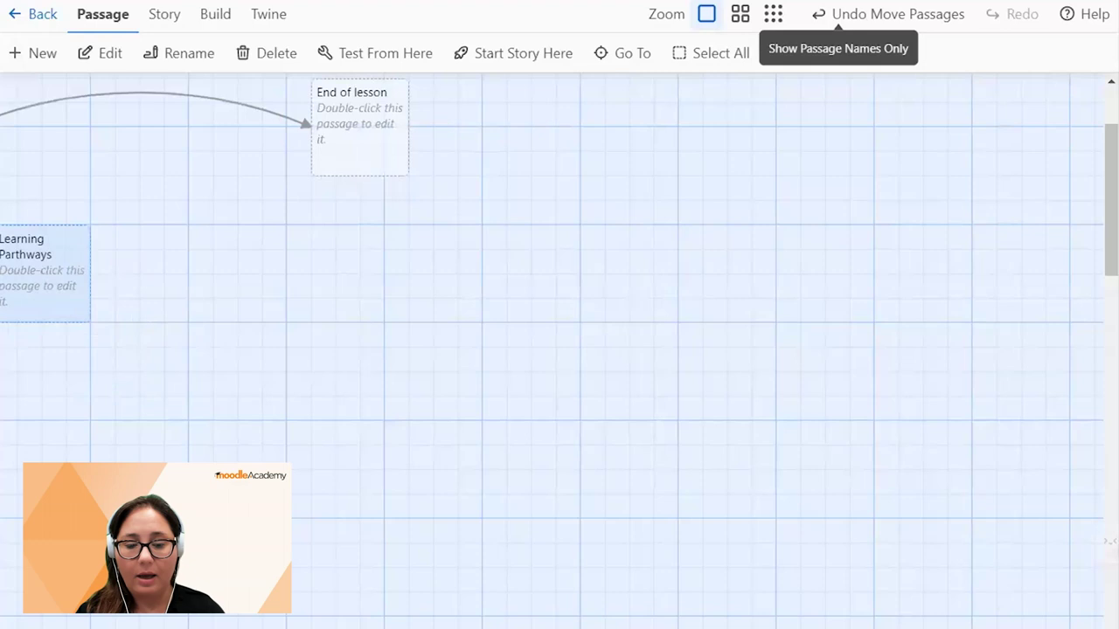
{"action": "left_click", "coordinate": [414, 360]}
{"action": "scroll", "coordinate": [414, 360], "scroll_direction": "left", "scroll_amount": 5}
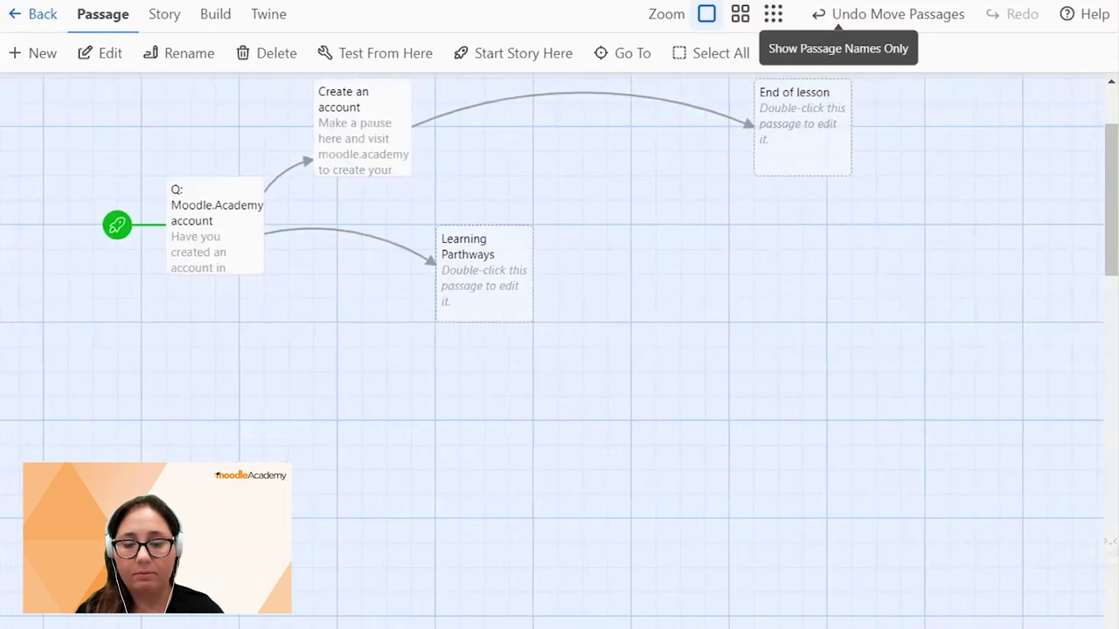
{"action": "left_click_drag", "start_coordinate": [470, 287], "coordinate": [370, 284]}
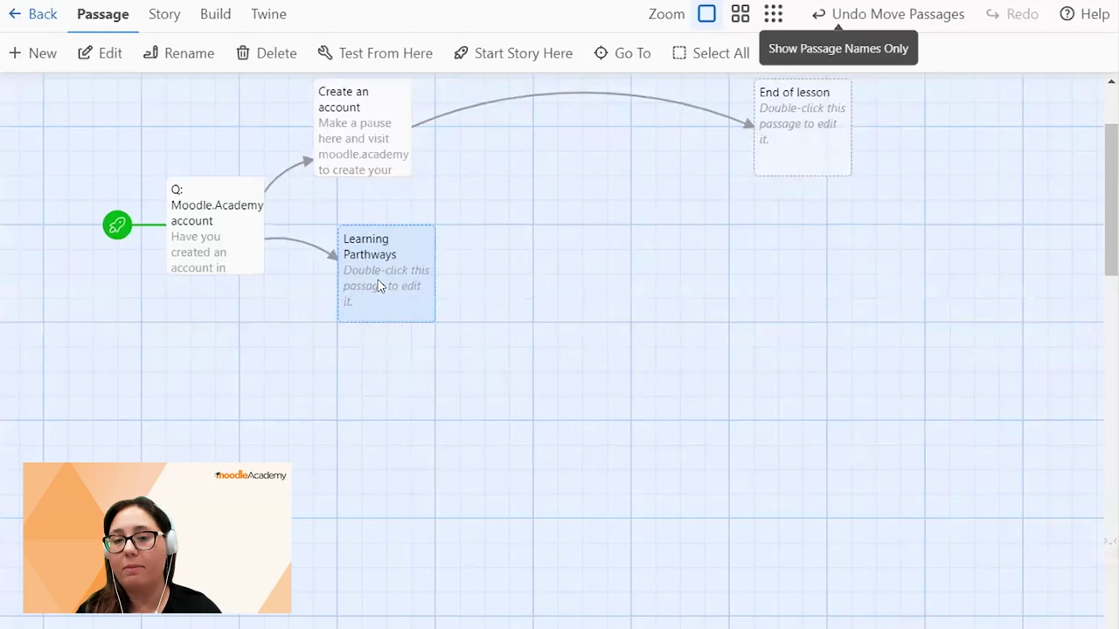
Step: In Learning Parthways, write "the course available through the three learning pathways. Which learning pathway are you interested in?" plus A - Educator, B - Administrator, C - Developer
{"action": "double_click", "coordinate": [379, 286]}
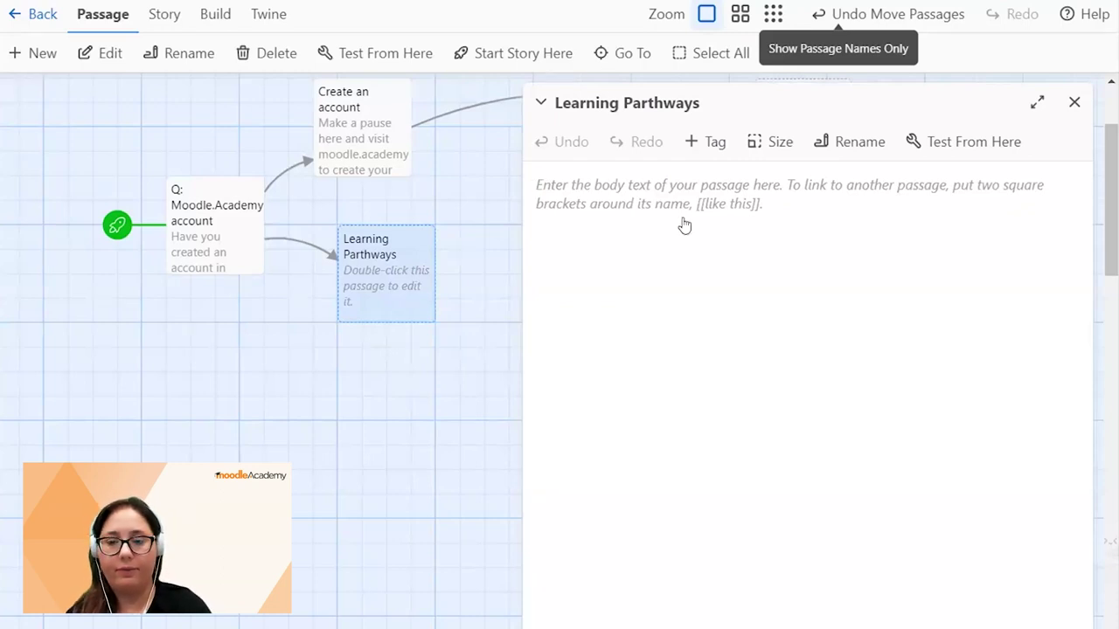
{"action": "type", "text": "the course available through the three learning pathways. Which learning pathway are you interested in? A - Educator B - Administrator C - Developer"}
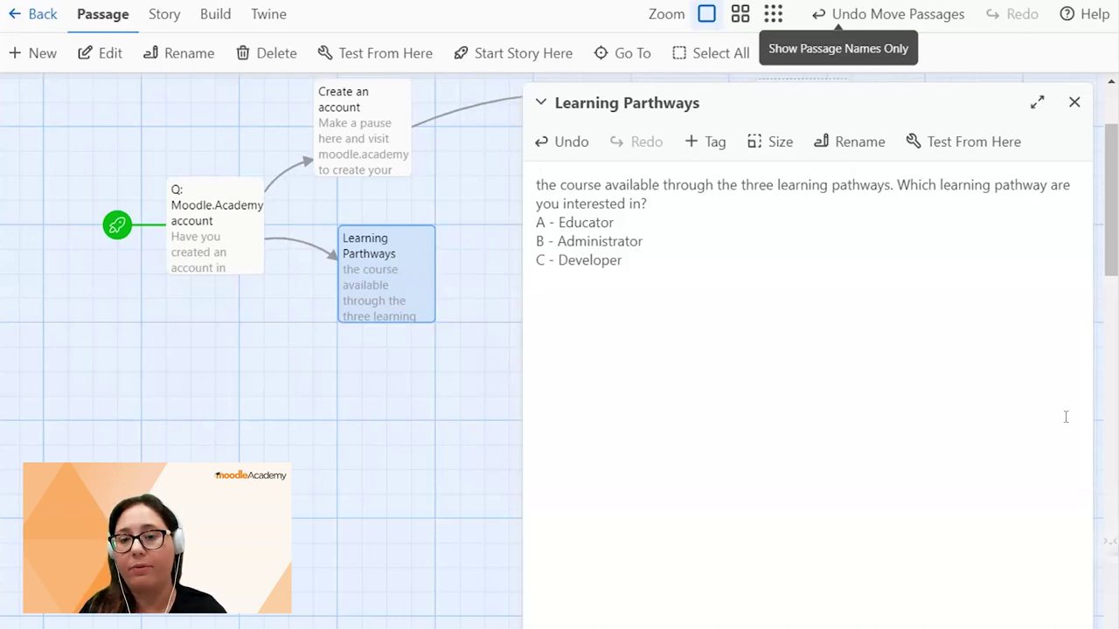
Step: In Learning Parthways, add the links [[Q: Educator]], [[Q: Administrator]] and [[Q: Developer]] after their matching options and close the passage editor
{"action": "left_click", "coordinate": [687, 228]}
{"action": "type", "text": "[[Q: Educator]]"}
{"action": "key", "text": "Return"}
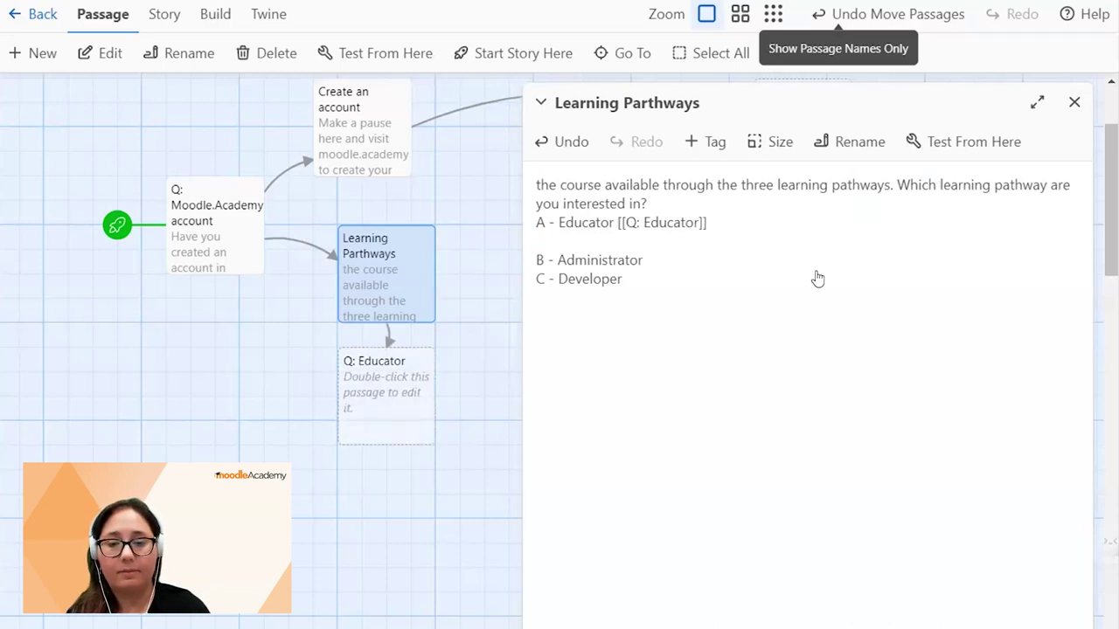
{"action": "left_click", "coordinate": [778, 262]}
{"action": "type", "text": "[[Q: Administrator]]"}
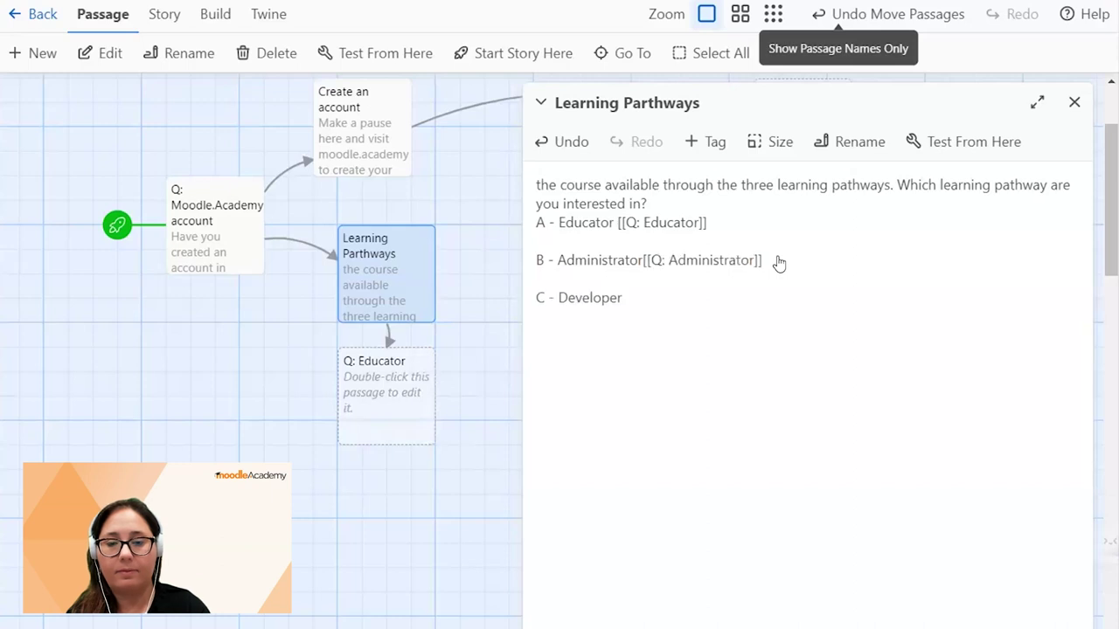
{"action": "left_click", "coordinate": [645, 263]}
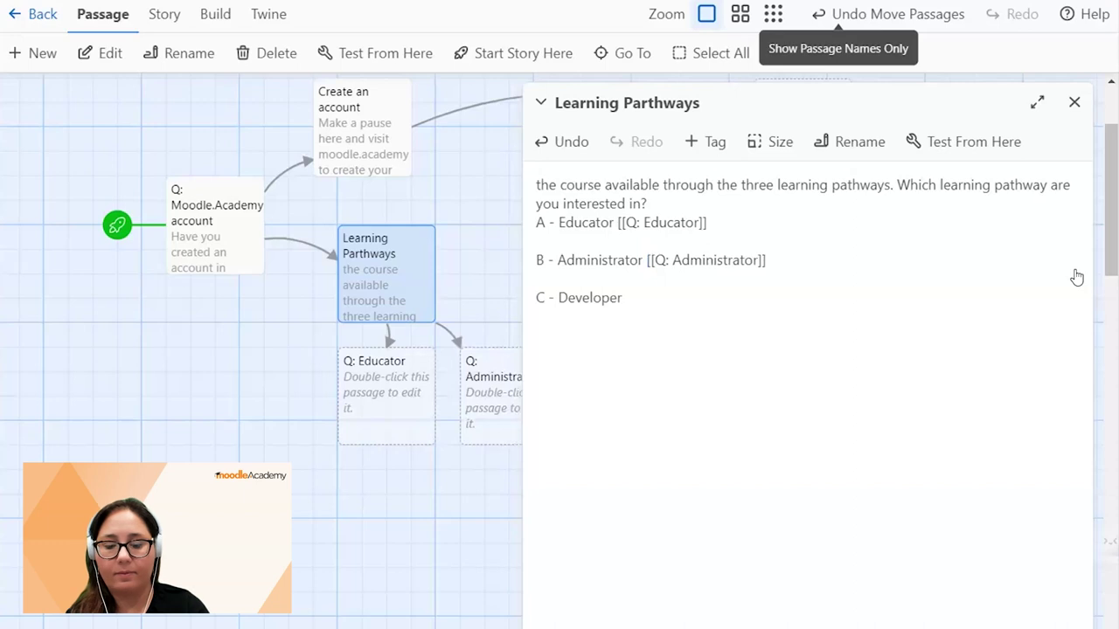
{"action": "left_click", "coordinate": [662, 297]}
{"action": "type", "text": "[[Q: Developer]]"}
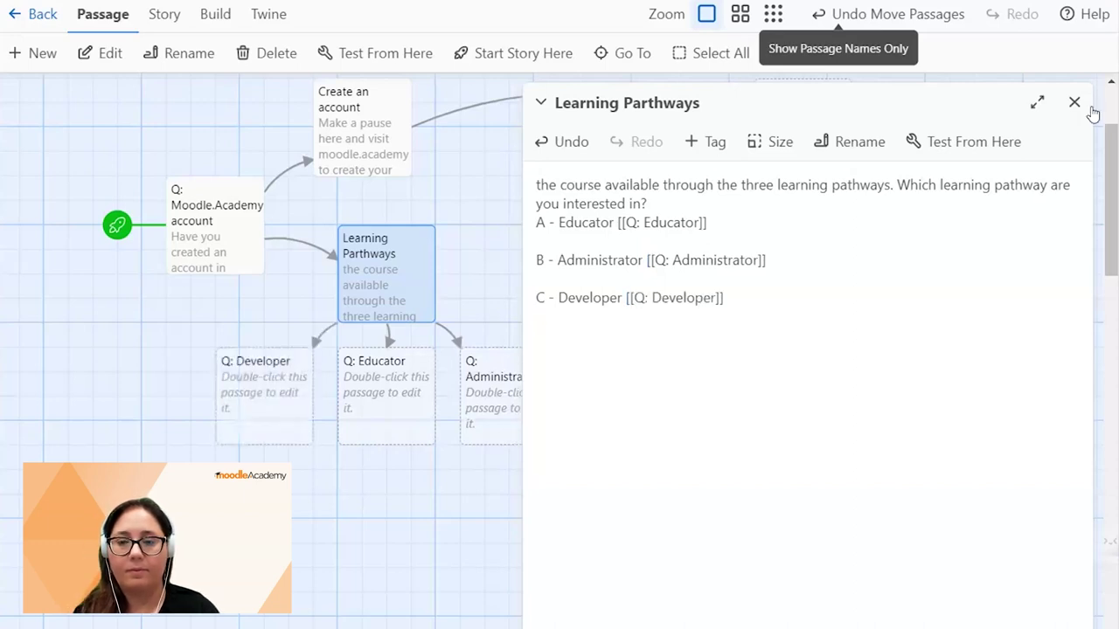
{"action": "left_click", "coordinate": [1075, 102]}
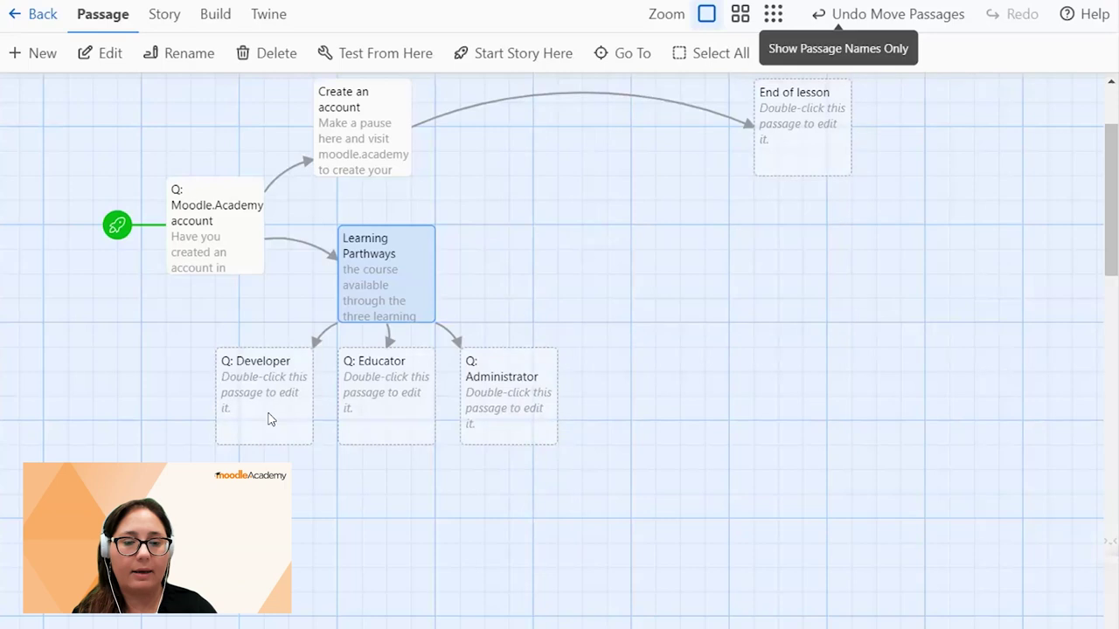
Step: Stack Q: Educator, Q: Administrator and Q: Developer in a column, in that order, to the right of Learning Parthways
{"action": "left_click_drag", "start_coordinate": [395, 393], "coordinate": [537, 204]}
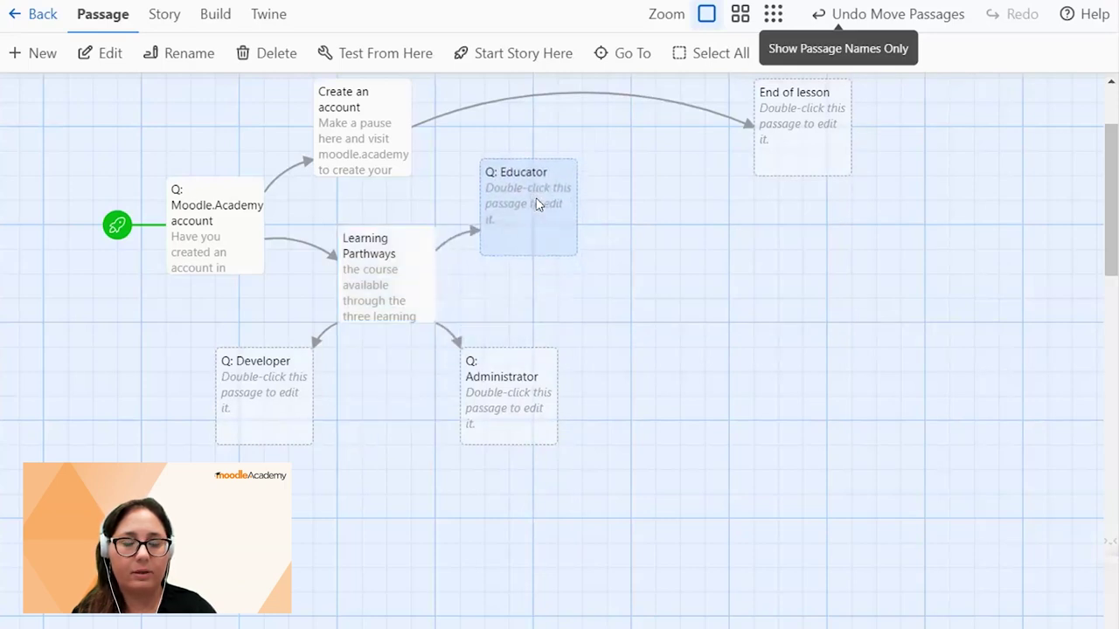
{"action": "left_click_drag", "start_coordinate": [525, 371], "coordinate": [538, 299]}
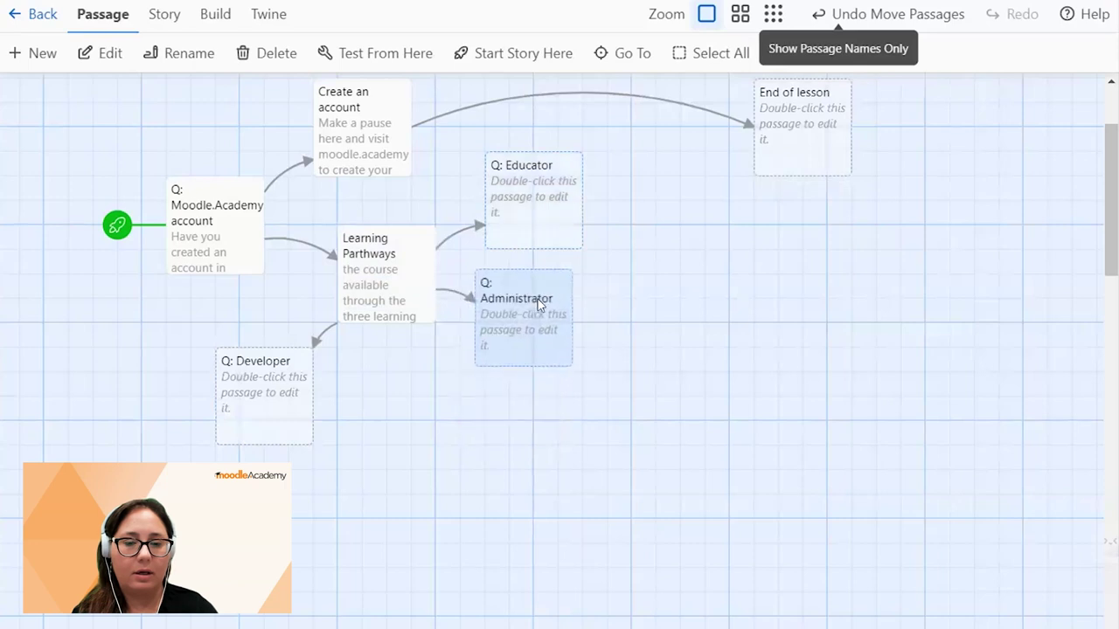
{"action": "left_click_drag", "start_coordinate": [271, 417], "coordinate": [536, 472]}
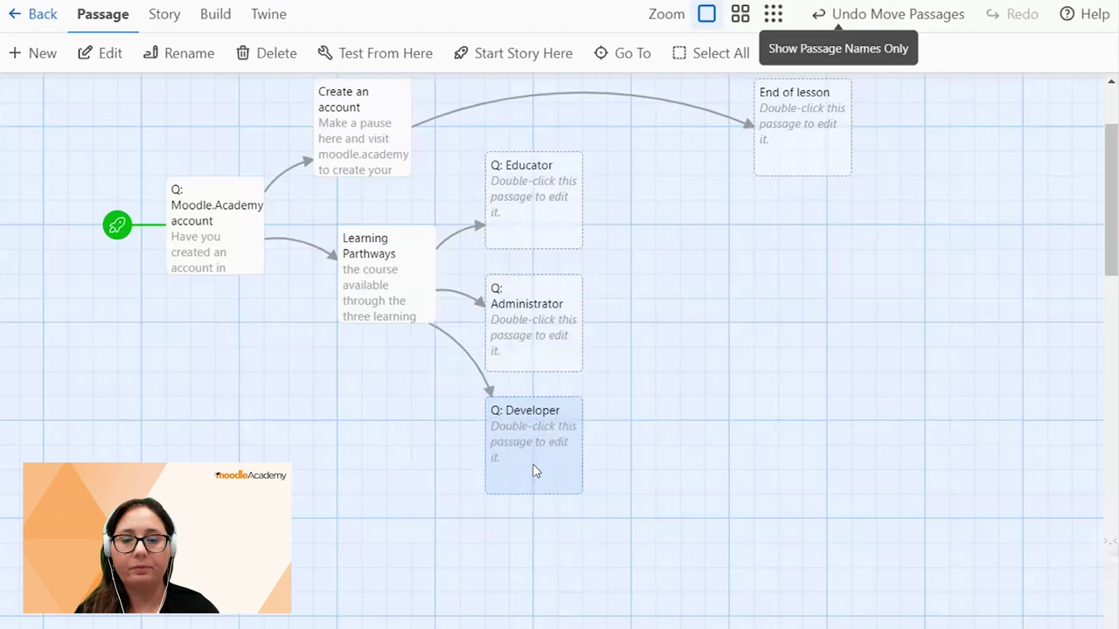
{"action": "left_click", "coordinate": [770, 320]}
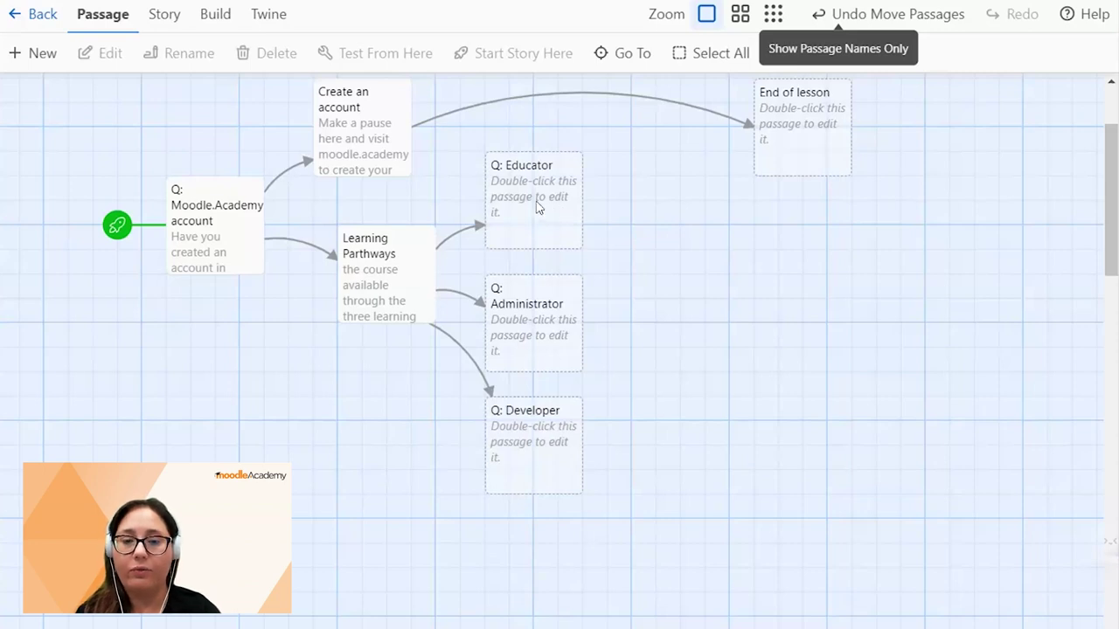
Step: Reposition Q: Educator just above Q: Administrator, offset slightly to its right
{"action": "left_click_drag", "start_coordinate": [539, 207], "coordinate": [1114, 367]}
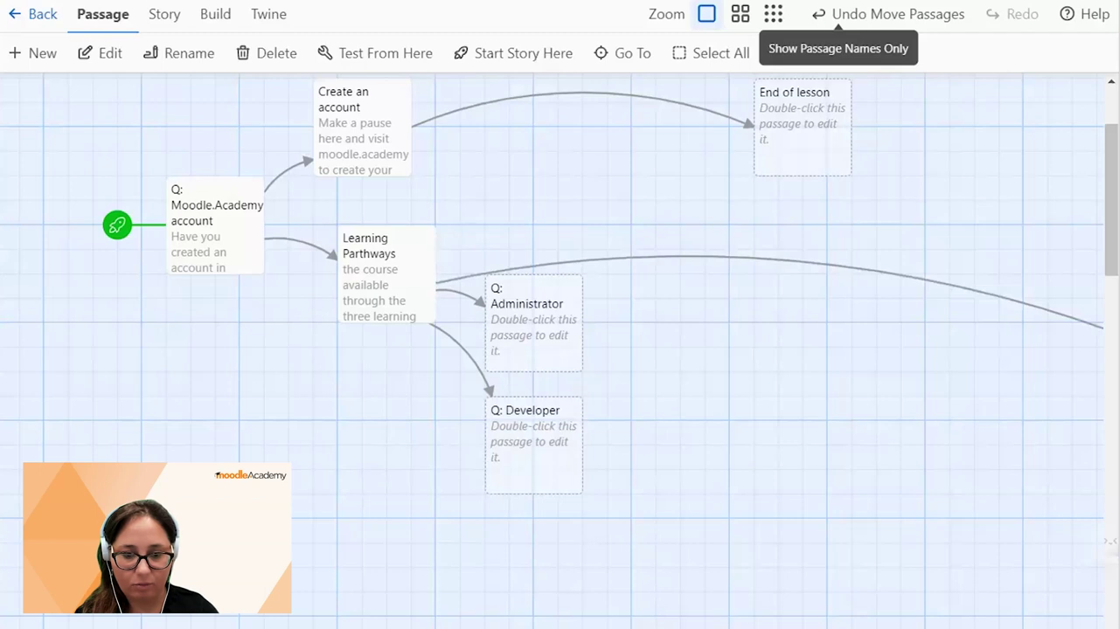
{"action": "scroll", "coordinate": [660, 495], "scroll_direction": "right", "scroll_amount": 10}
{"action": "scroll", "coordinate": [660, 494], "scroll_direction": "left", "scroll_amount": 4}
{"action": "left_click", "coordinate": [660, 495]}
{"action": "left_click_drag", "start_coordinate": [700, 489], "coordinate": [137, 297]}
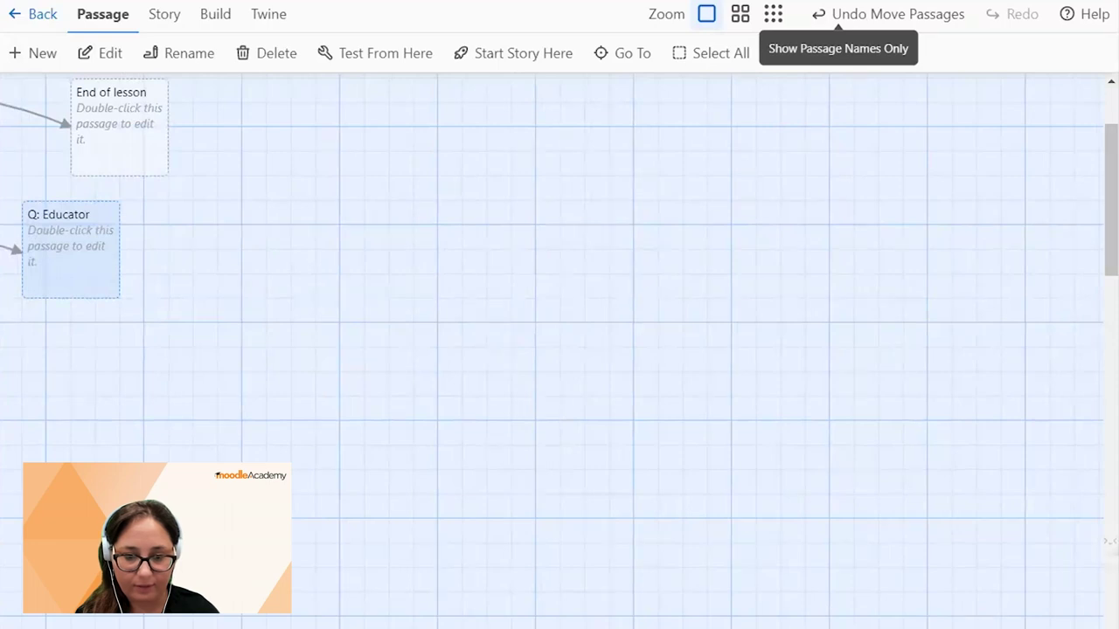
{"action": "left_click", "coordinate": [398, 577]}
{"action": "scroll", "coordinate": [708, 249], "scroll_direction": "left", "scroll_amount": 8}
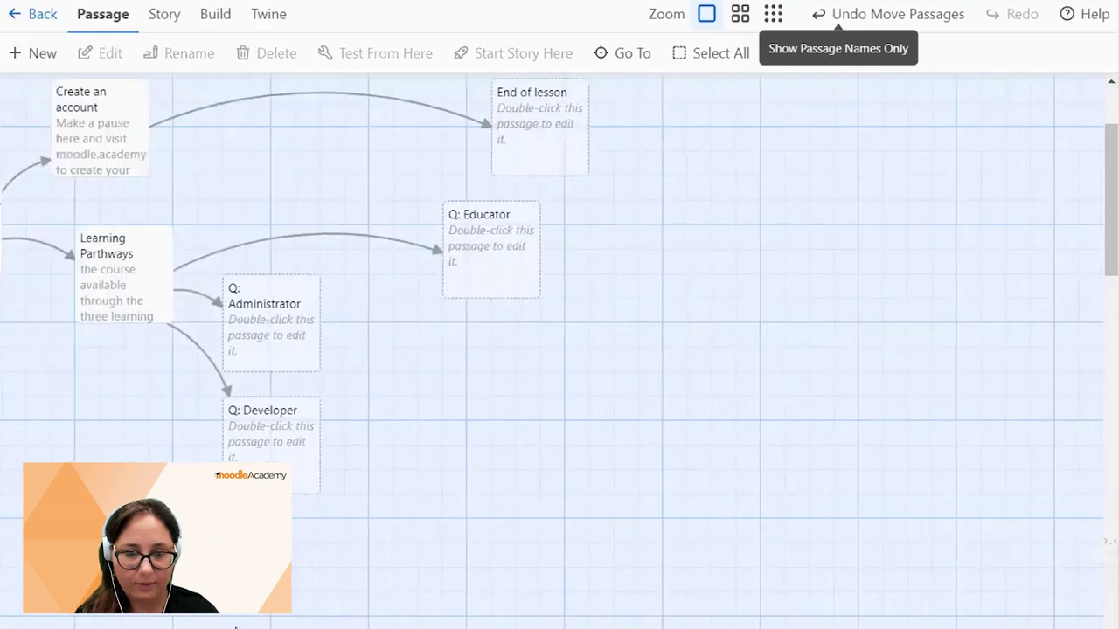
{"action": "left_click_drag", "start_coordinate": [708, 249], "coordinate": [507, 199]}
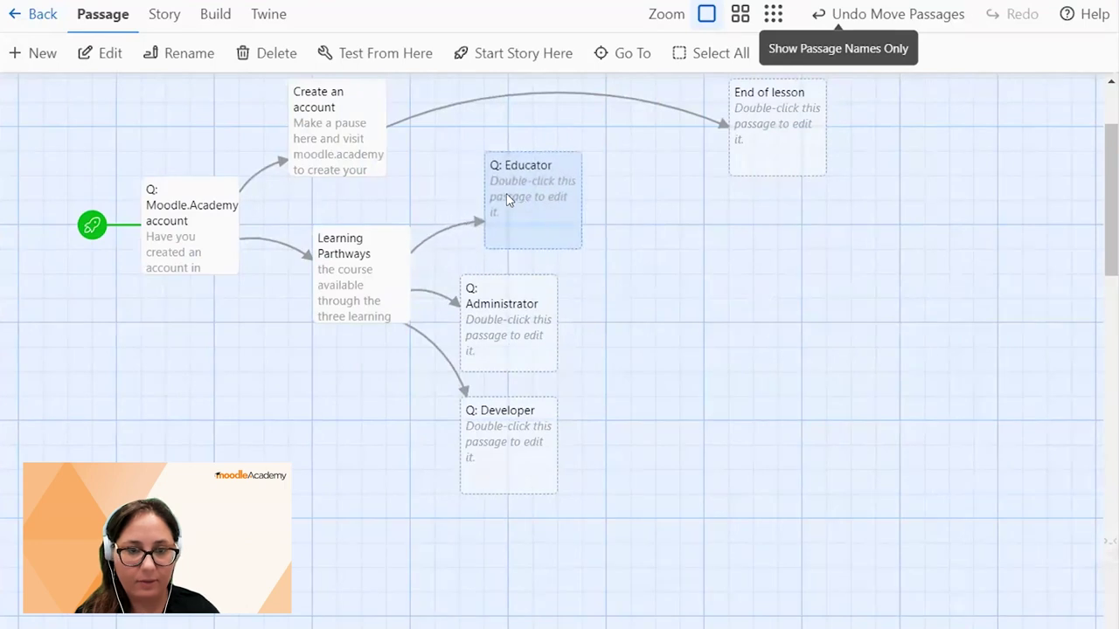
Step: In Q: Educator, describe courses on instructional design, course creation, and facilitation; ask "Have you selected a course or a program to take?" A - Yes. B - No
{"action": "left_click", "coordinate": [110, 54]}
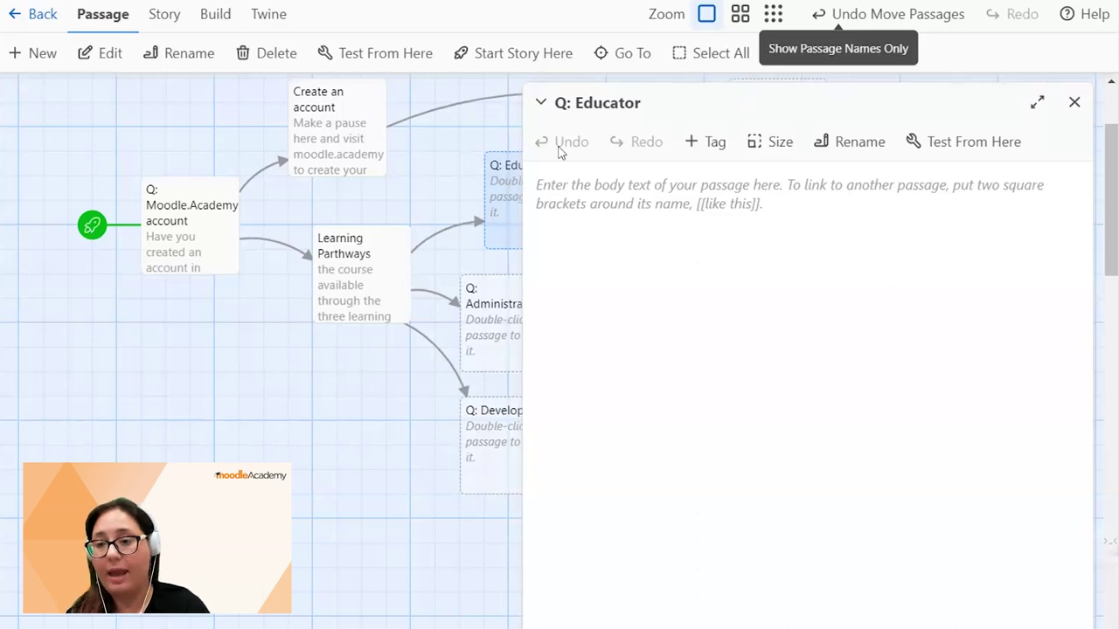
{"action": "type", "text": "Cool, educator learning pathway have courses that cover instructional design, course creation, and facilitation. Have you selected a course or a program to take? A - Yes. B - No."}
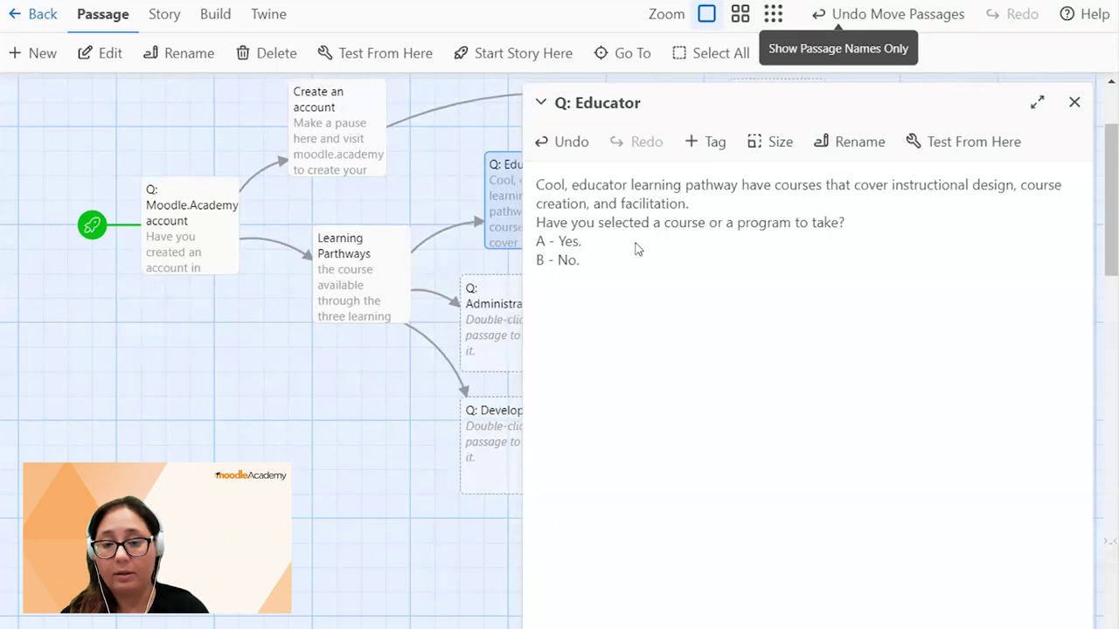
Step: Add the link [[Q: Which one?]] after A - Yes. and [[Dig further]] after B - No., and close the Q: Educator passage editor
{"action": "type", "text": "[[Q: Which one?]]"}
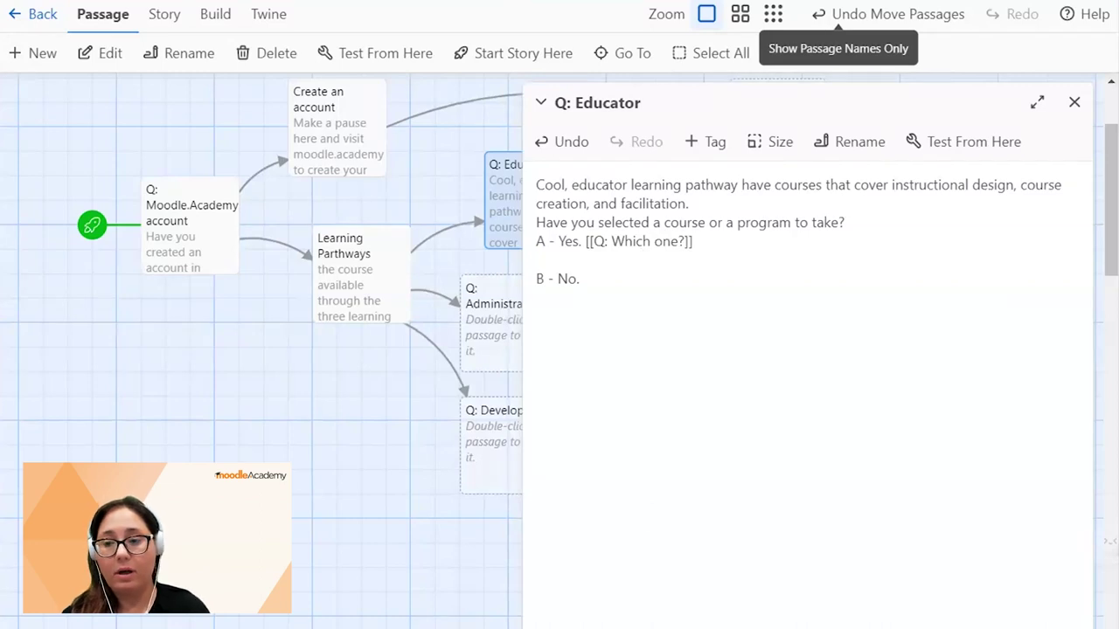
{"action": "left_click", "coordinate": [619, 304]}
{"action": "type", "text": "[[Dig further]]"}
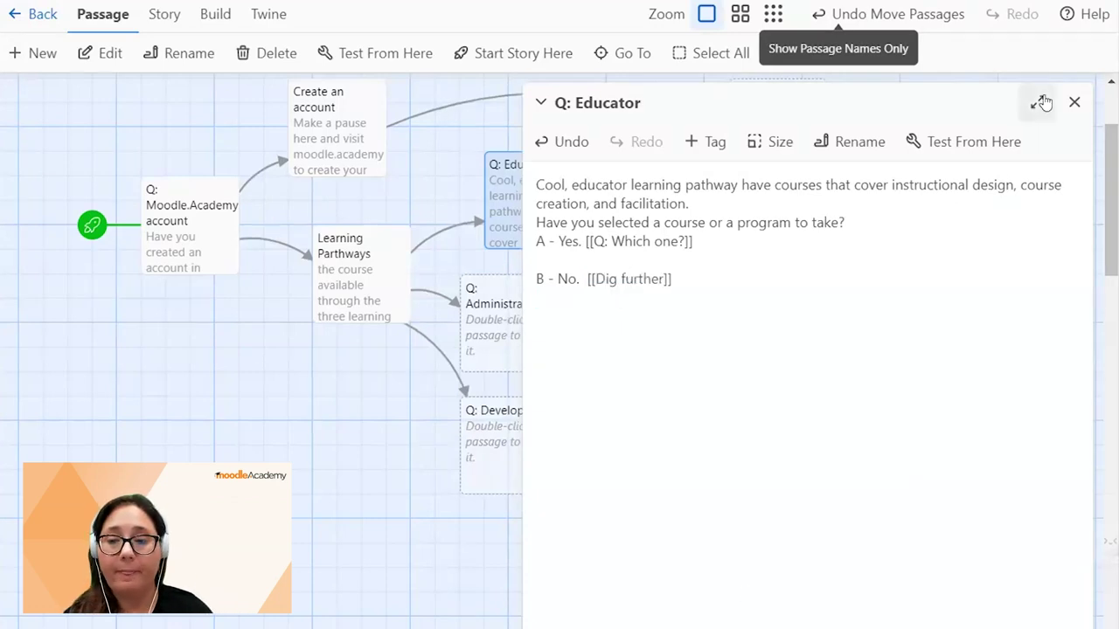
{"action": "left_click", "coordinate": [1074, 104]}
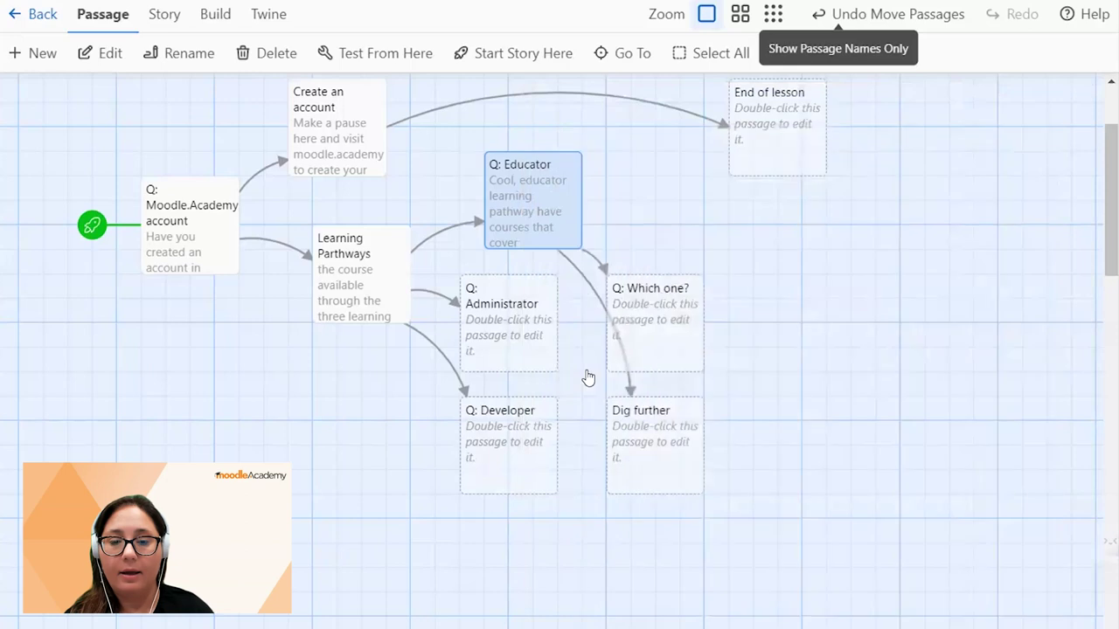
Step: Move Q: Which one? to the right of Q: Educator and place Dig further below Q: Which one?
{"action": "left_click", "coordinate": [737, 235]}
{"action": "left_click_drag", "start_coordinate": [737, 235], "coordinate": [723, 229]}
{"action": "left_click", "coordinate": [669, 437]}
{"action": "left_click_drag", "start_coordinate": [669, 437], "coordinate": [725, 321]}
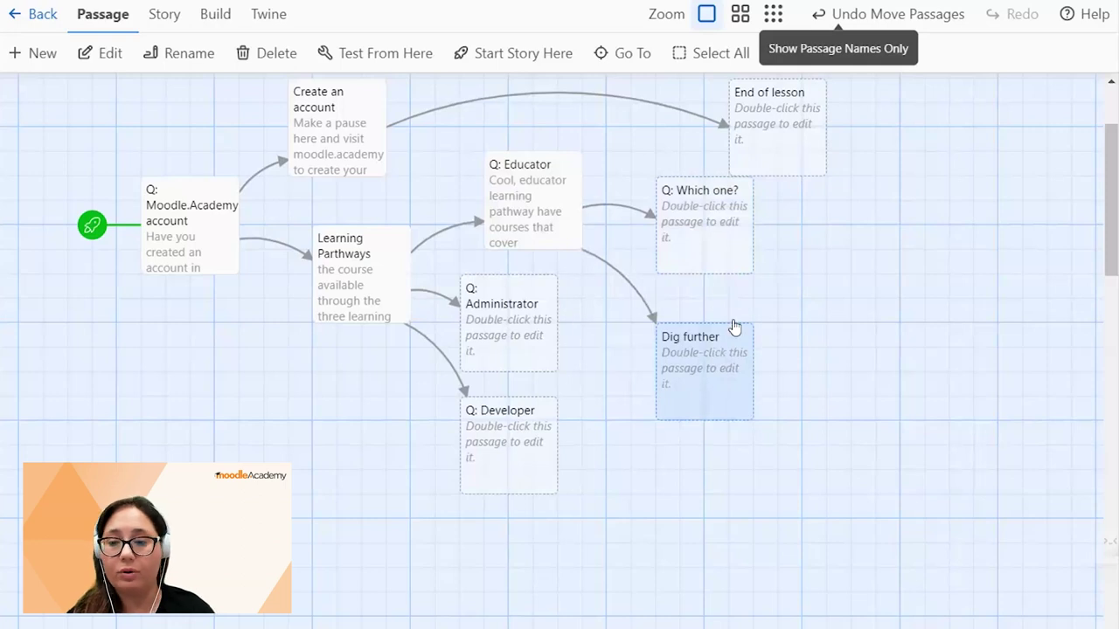
Step: In Q: Which one?, write "Which course or program you selected to start with?" with [[Go for it!]] on the line below, and close the editor
{"action": "left_click", "coordinate": [717, 223]}
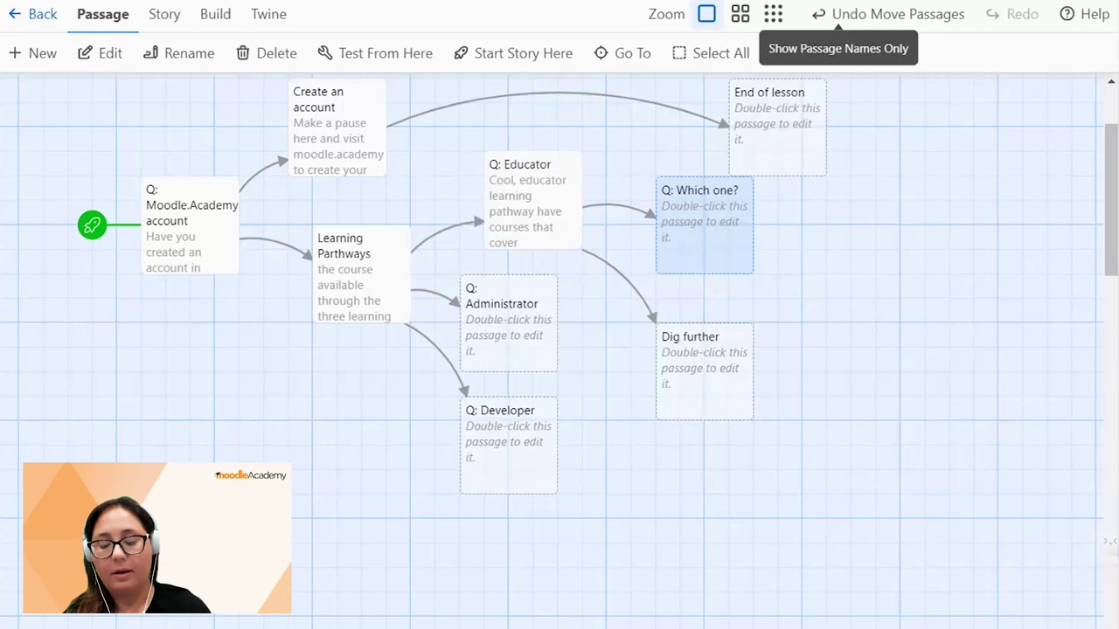
{"action": "double_click", "coordinate": [704, 213]}
{"action": "type", "text": "Which course or program you selected to start with?"}
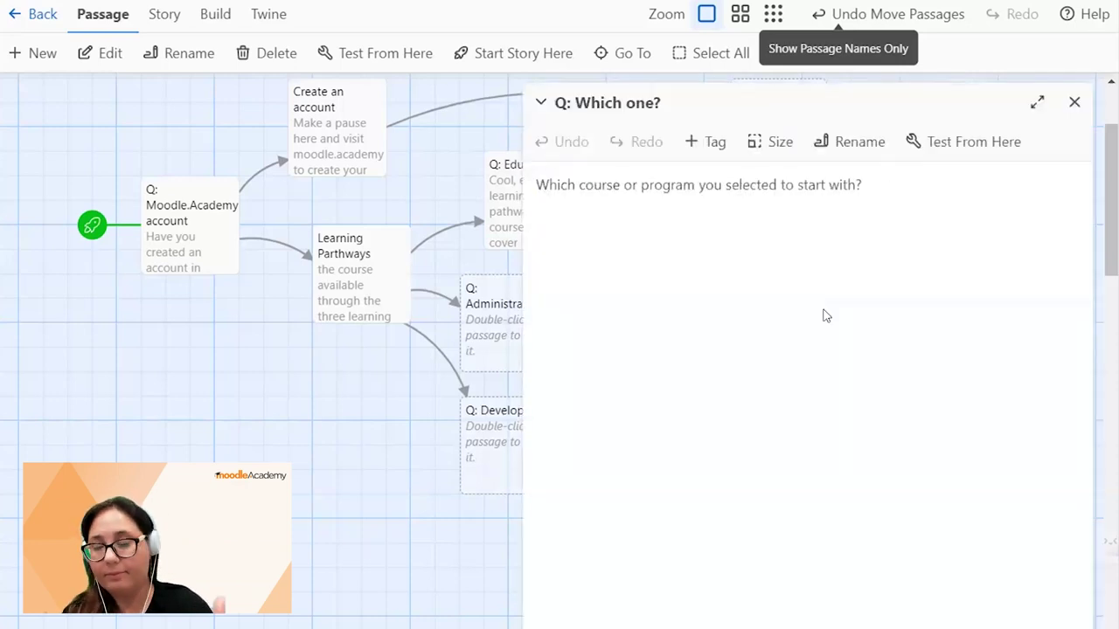
{"action": "key", "text": "Return"}
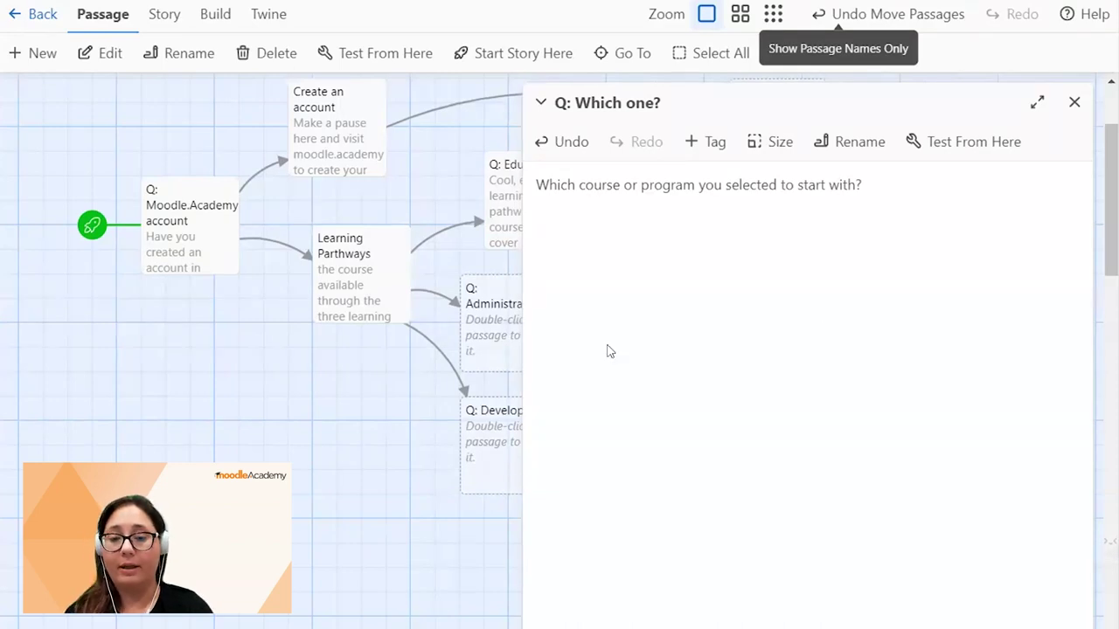
{"action": "type", "text": "[[Go for it!]]"}
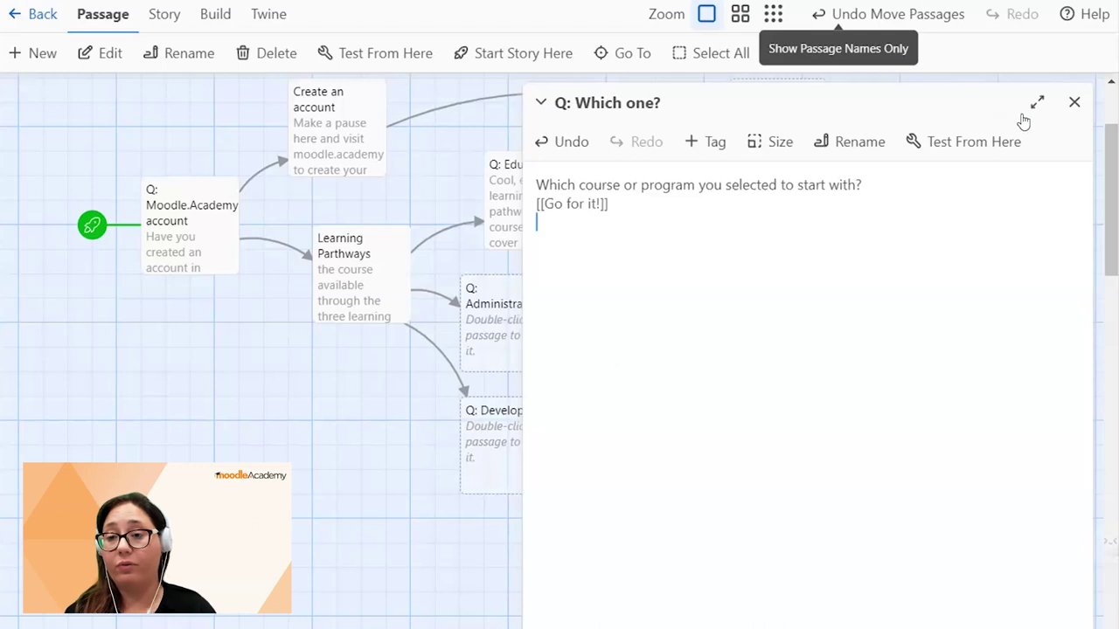
{"action": "left_click", "coordinate": [1074, 103]}
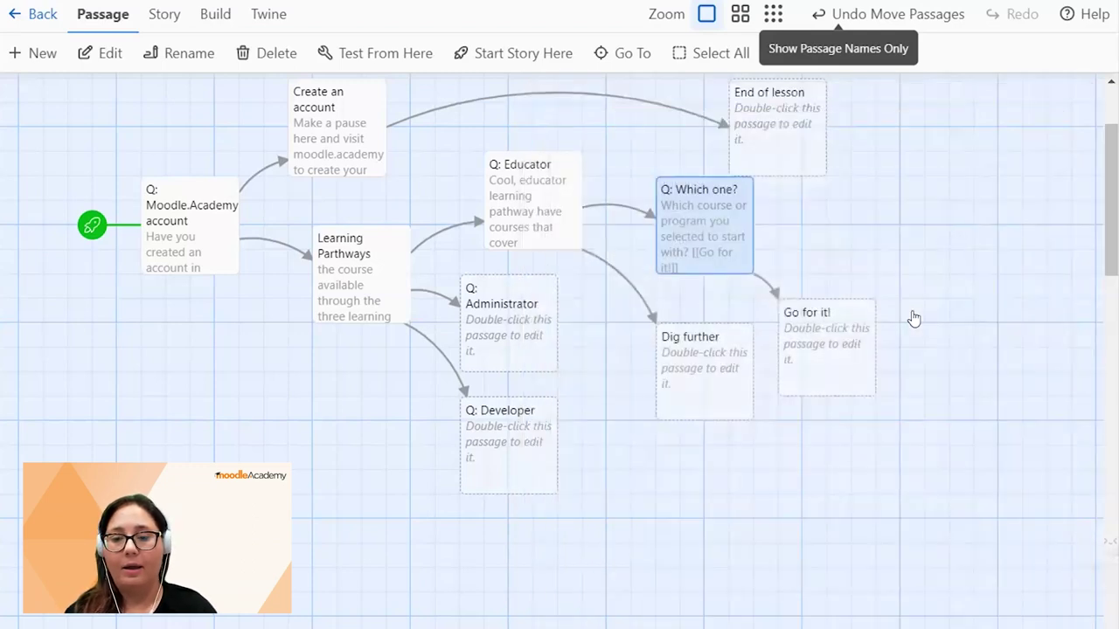
Step: Place Go for it! to the right of Q: Which one? and write "Excellent! Go for it!!!" in it, with [[End of lesson]] below
{"action": "left_click", "coordinate": [821, 361]}
{"action": "left_click_drag", "start_coordinate": [820, 361], "coordinate": [836, 286]}
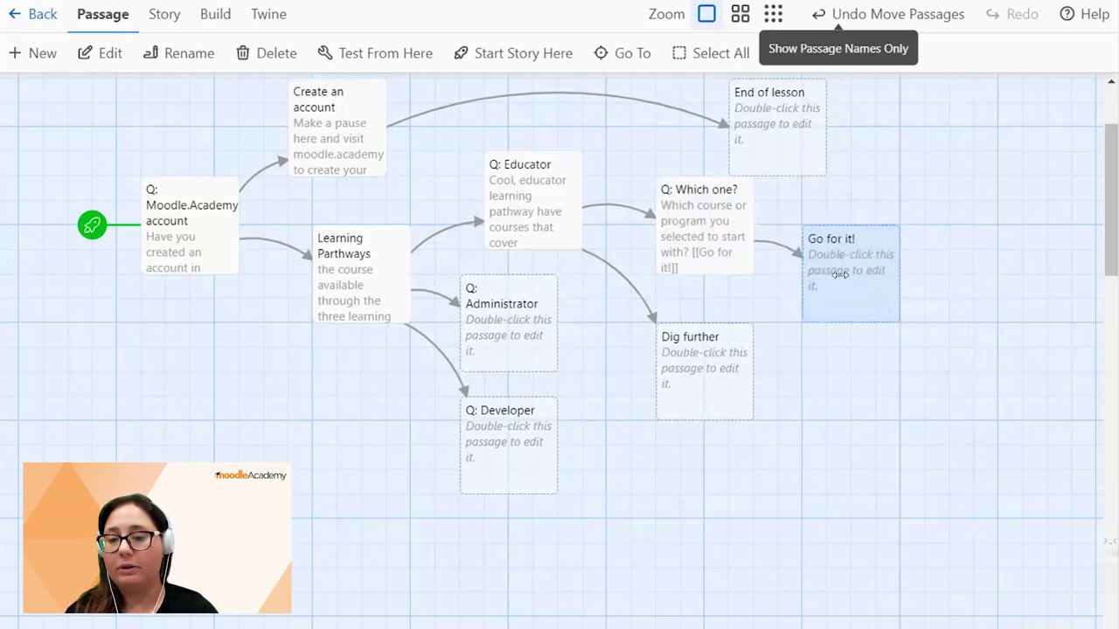
{"action": "double_click", "coordinate": [839, 274]}
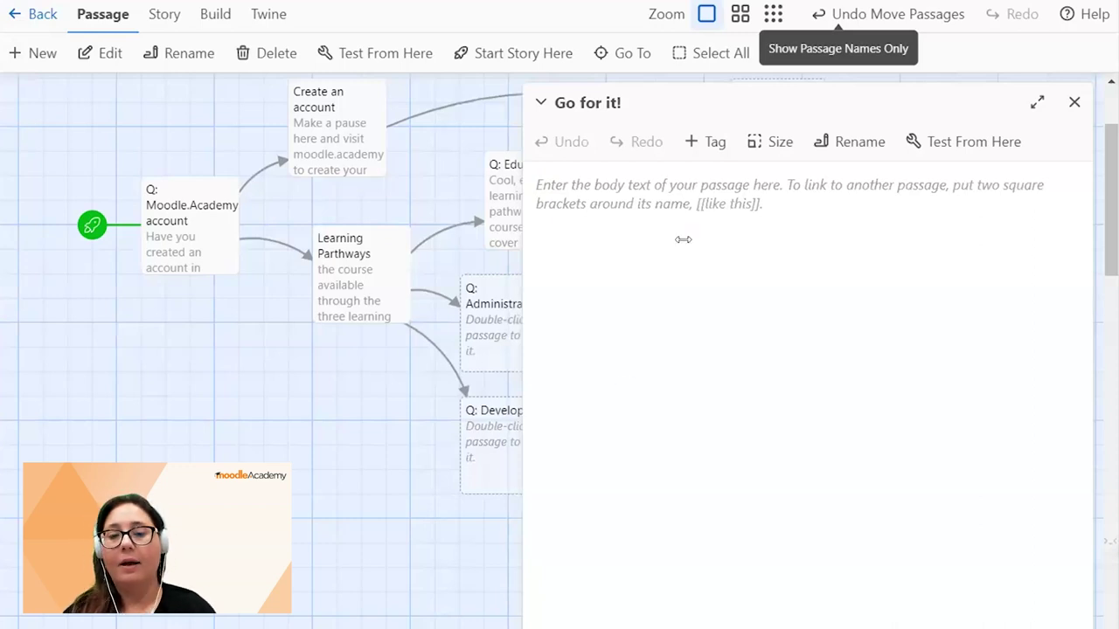
{"action": "type", "text": "Excellent! Go for it!!! [[End of lesson]]"}
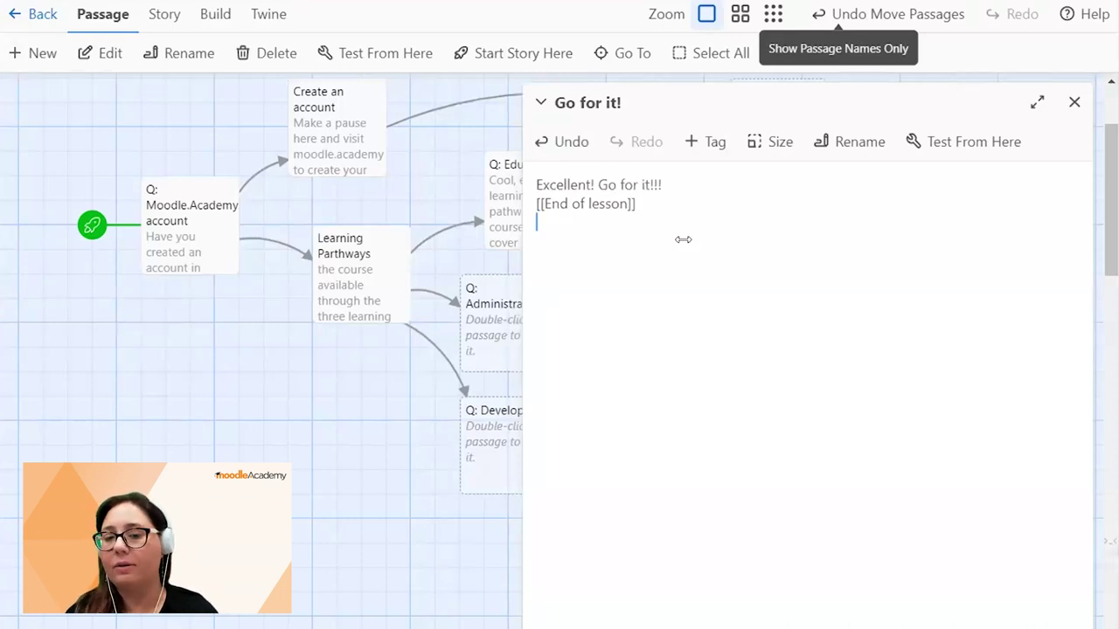
{"action": "left_click", "coordinate": [1074, 102]}
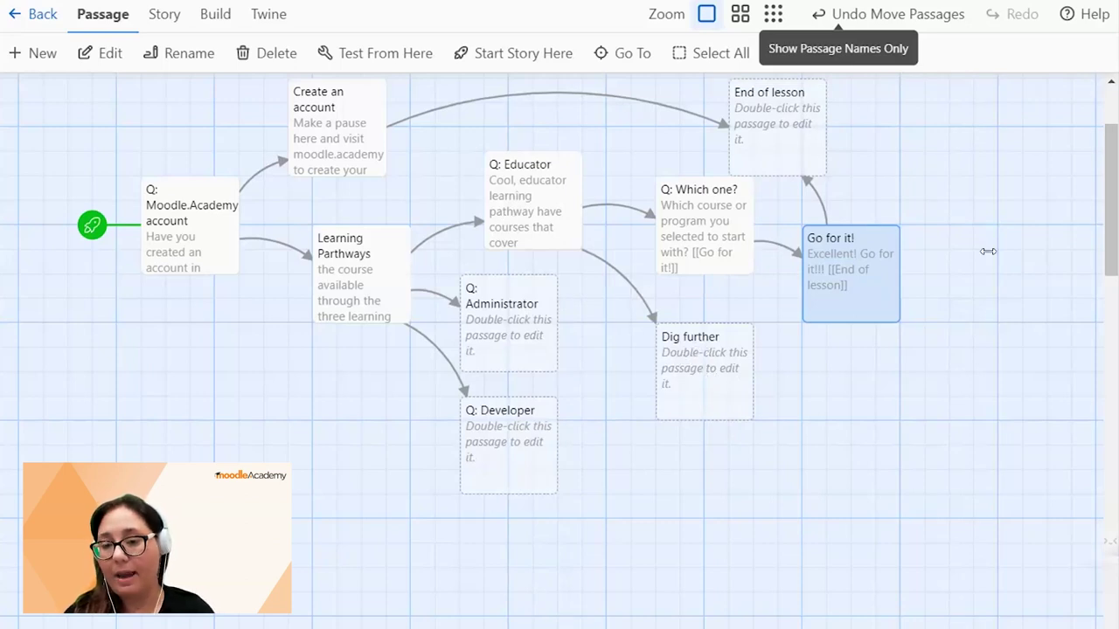
Step: In Dig further, write "Search further the learning opportunities available in Moodle.Academy and start your learning journey today!" and [[End of lesson]]; move it below Go for it!
{"action": "left_click", "coordinate": [741, 341]}
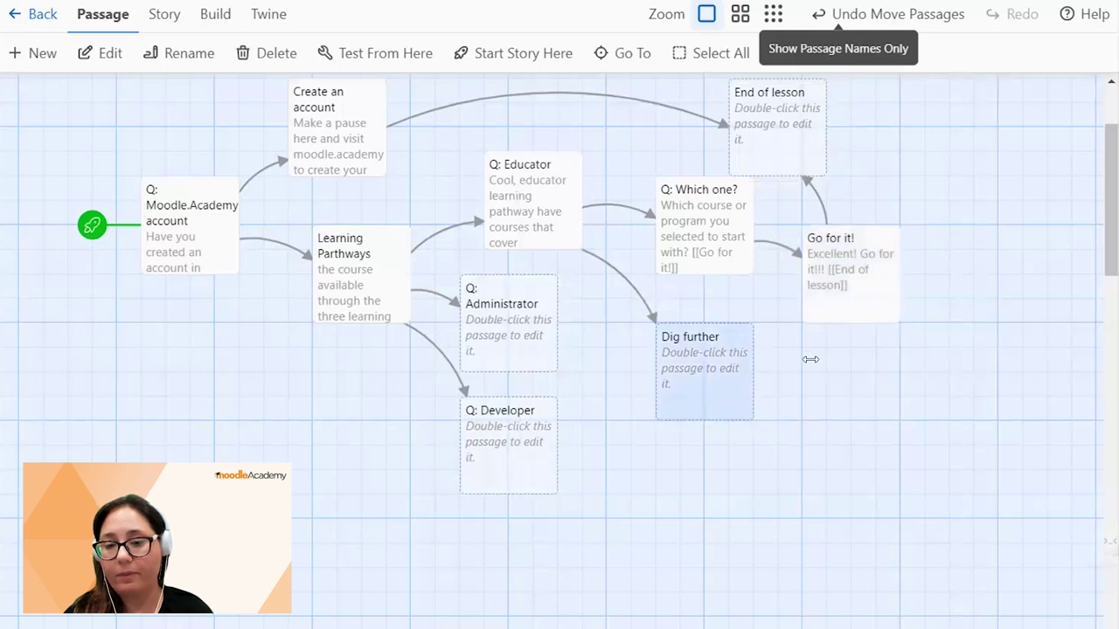
{"action": "left_click", "coordinate": [87, 55]}
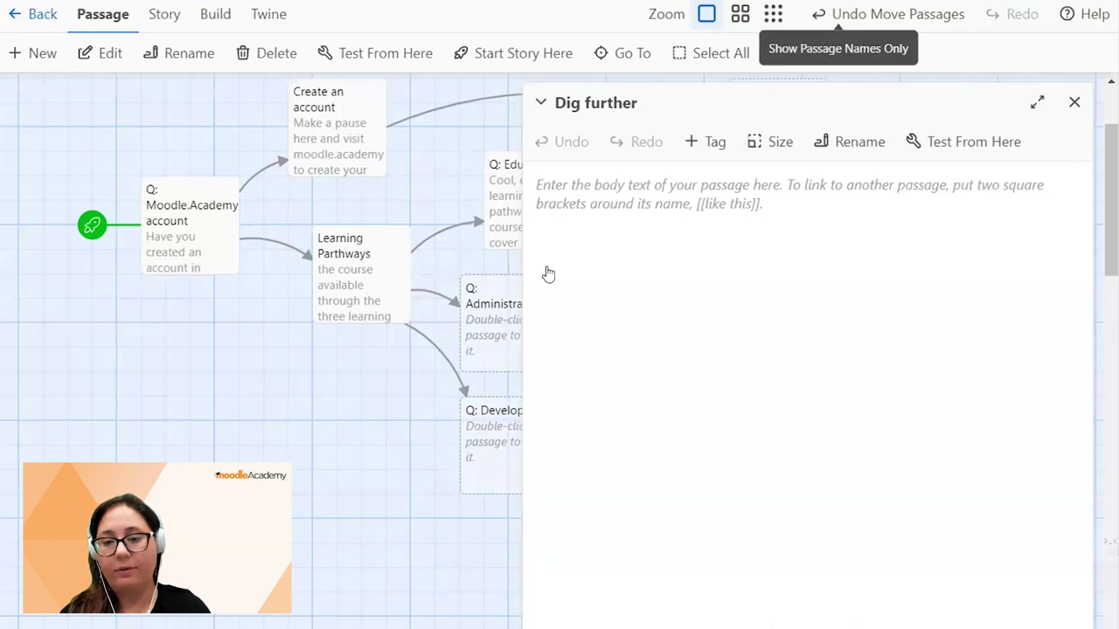
{"action": "type", "text": "Search further the learning opportunities available in Moodle.Academy and start your learning journey today! [[End of lesson]]"}
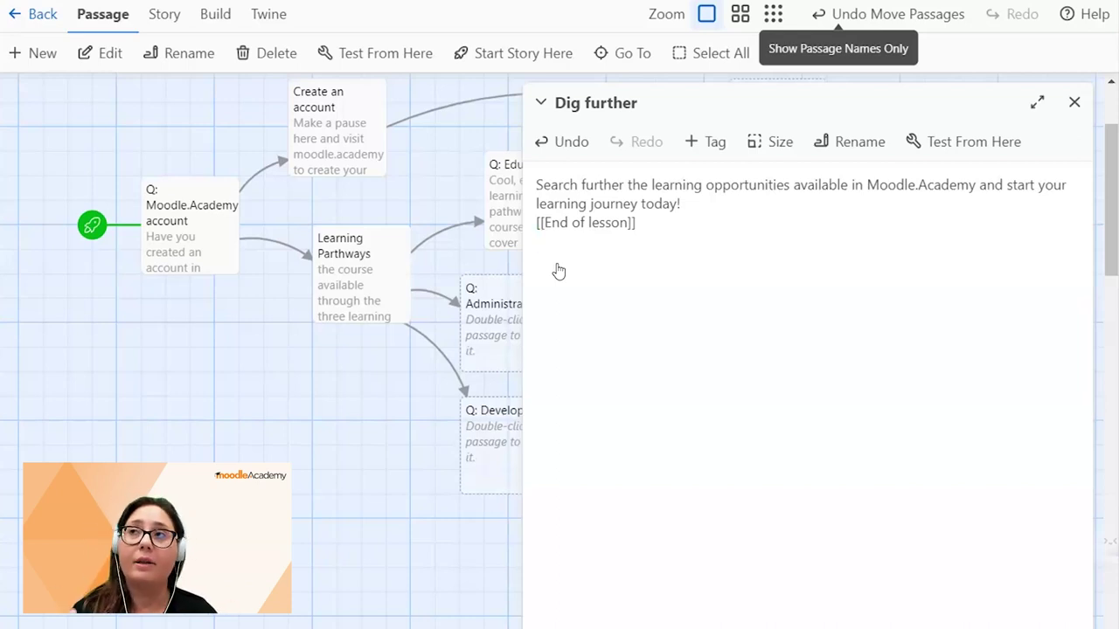
{"action": "left_click", "coordinate": [1074, 104]}
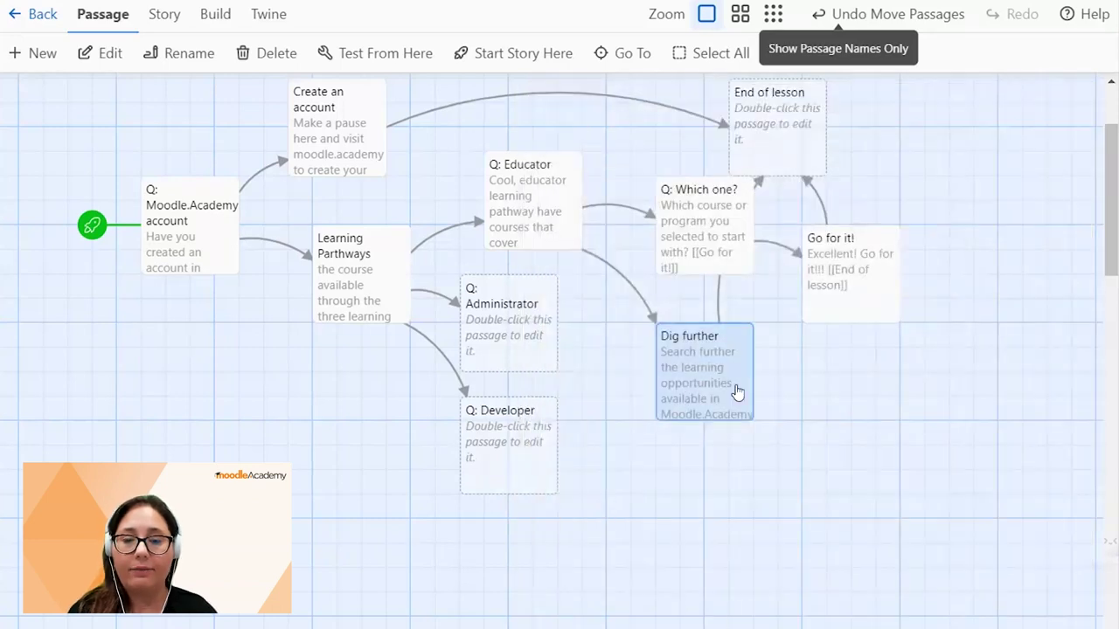
{"action": "left_click_drag", "start_coordinate": [694, 409], "coordinate": [960, 419]}
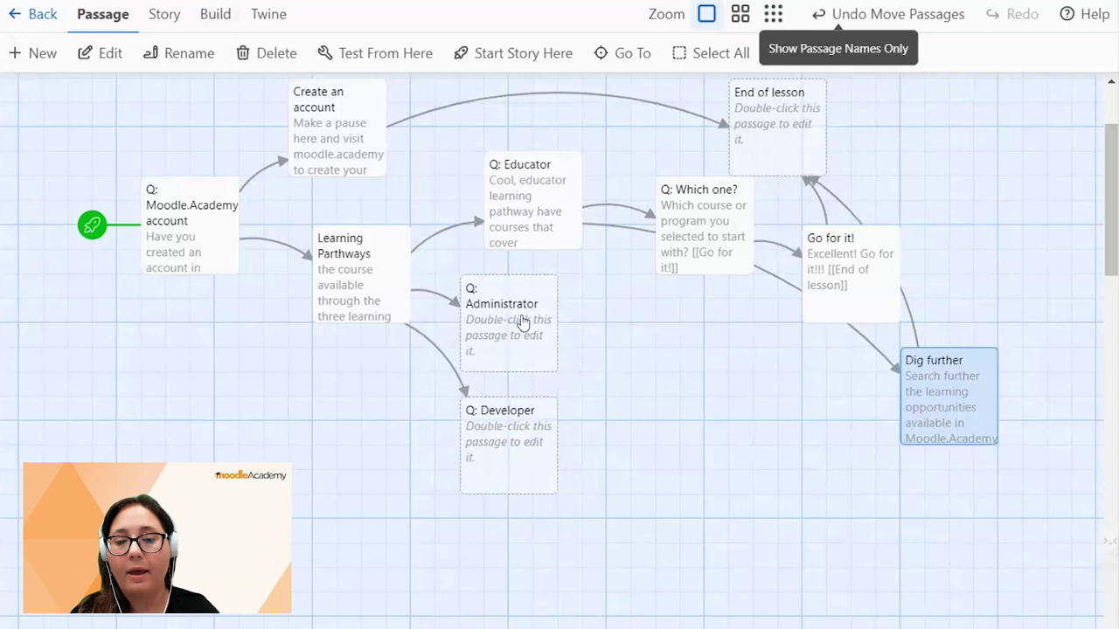
Step: In Q: Administrator, write the administrator pathway description, "Have you selected a course or a program to take?", A - Yes., B - No., [[Q: Which one?]] and [[Dig further]]
{"action": "left_click", "coordinate": [507, 367]}
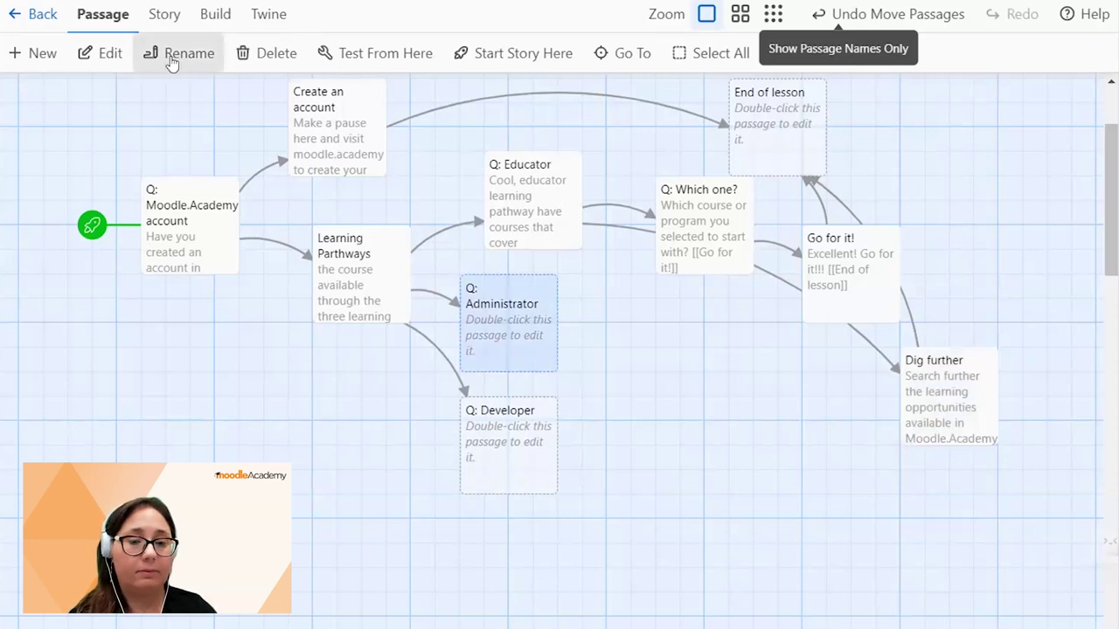
{"action": "left_click", "coordinate": [101, 53]}
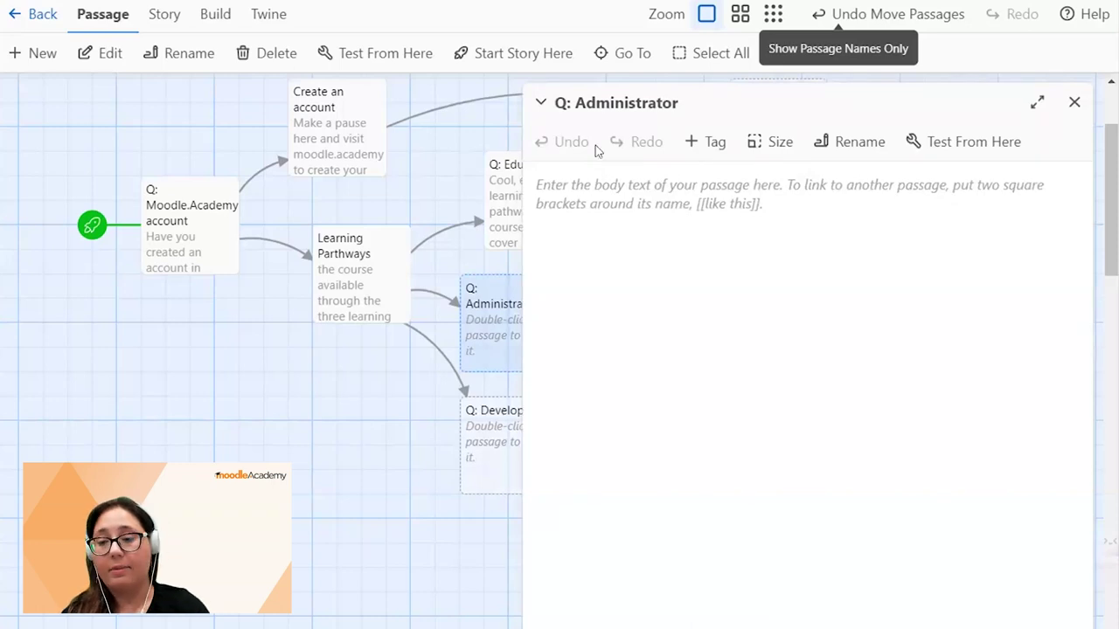
{"action": "type", "text": "Cool, administrator learning pathway have courses that cover the fundamentals of Moodle Admin Basics. The pathway will take you from your first steps managing a basic Moodle LMS or MoodleCloud site, to confident proficiency in all aspects of site administration. Have you selected a course or a program to take? A - Yes. B - No. [[Q: Which one?]] [[Dig further]]"}
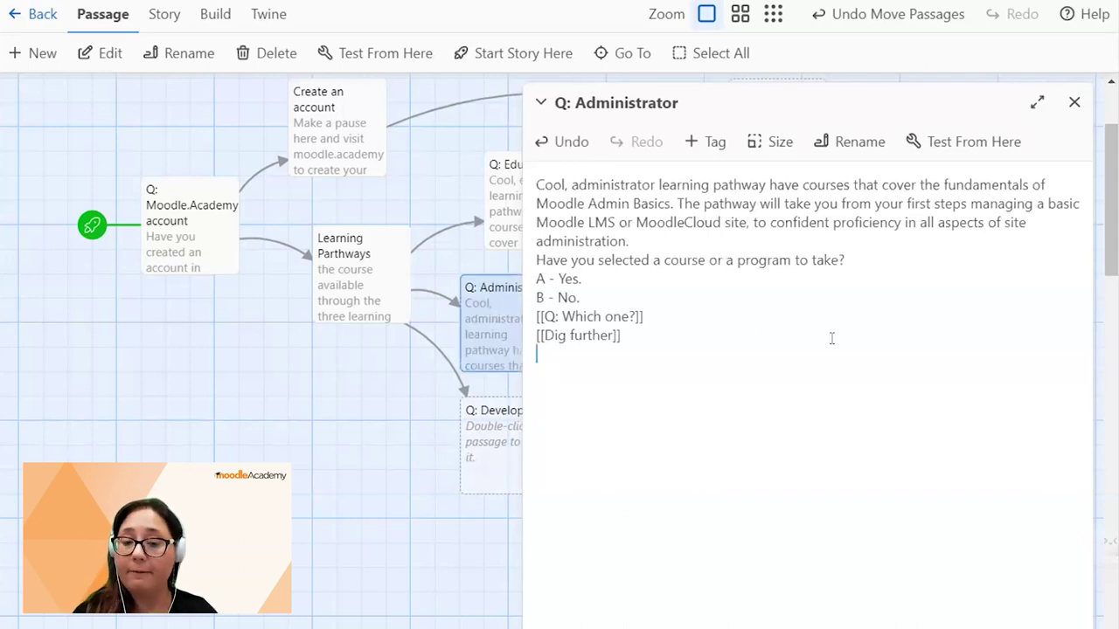
Step: Move the link [[Q: Which one?]] beside "A - Yes." and [[Dig further]] beside "B - No." in Q: Administrator, and close the editor
{"action": "triple_click", "coordinate": [605, 313]}
{"action": "key", "text": "ctrl+c"}
{"action": "key", "text": "BackSpace"}
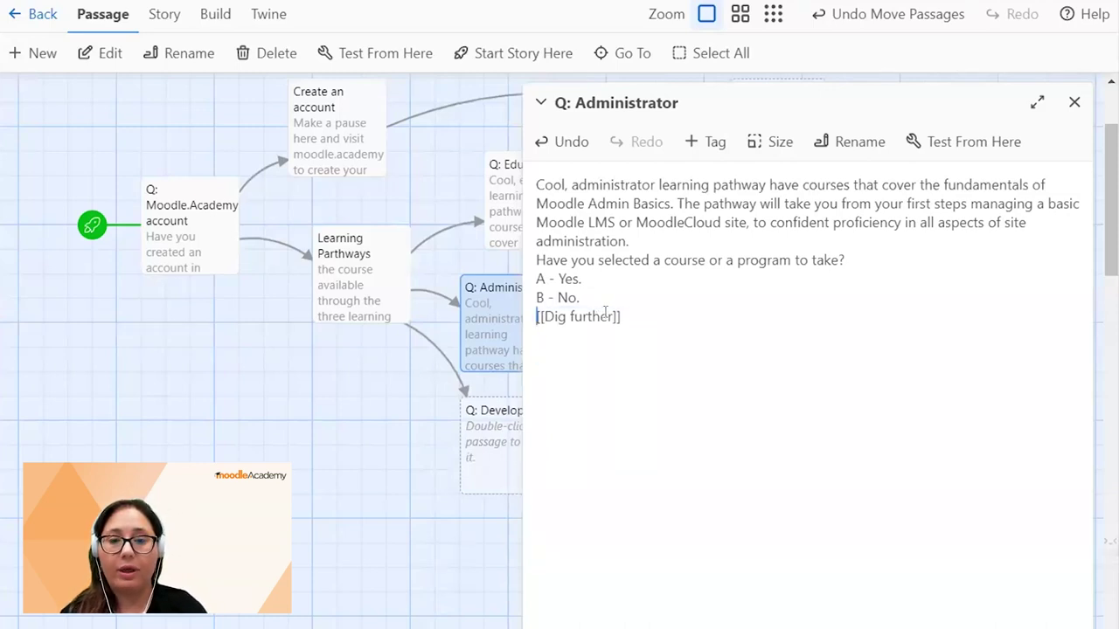
{"action": "left_click", "coordinate": [634, 283]}
{"action": "key", "text": "ctrl+v"}
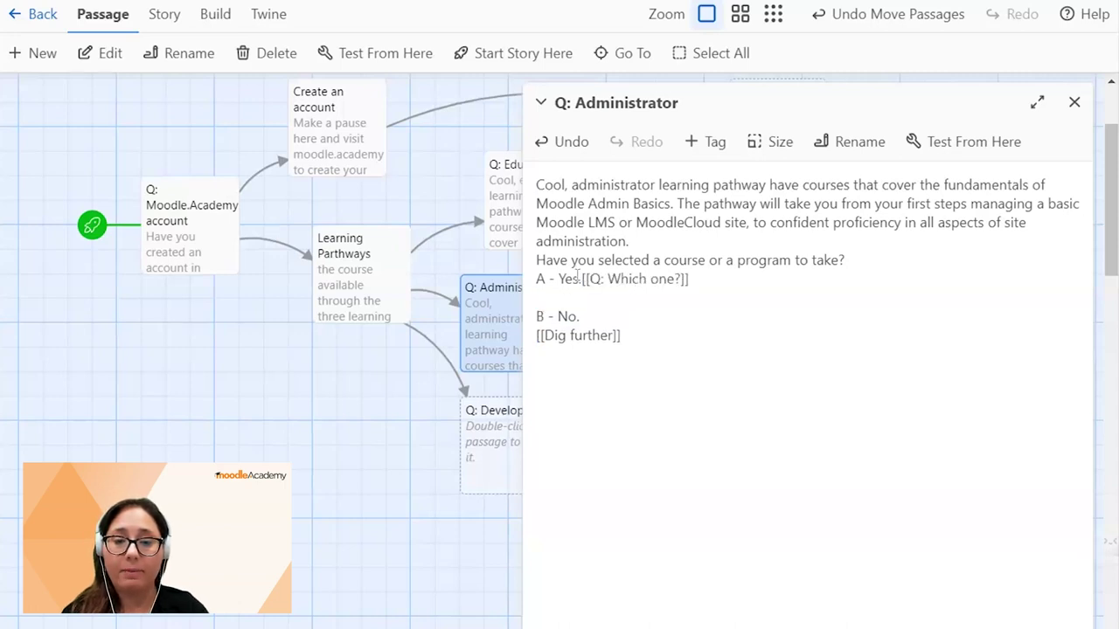
{"action": "left_click", "coordinate": [578, 278]}
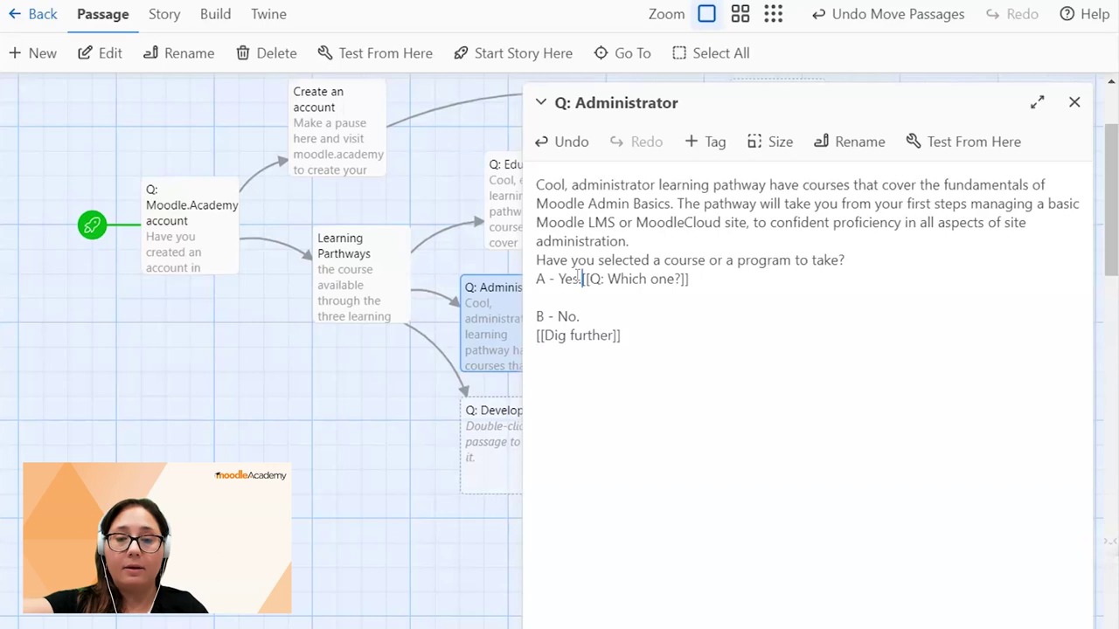
{"action": "triple_click", "coordinate": [573, 333]}
{"action": "key", "text": "ctrl+c"}
{"action": "key", "text": "BackSpace"}
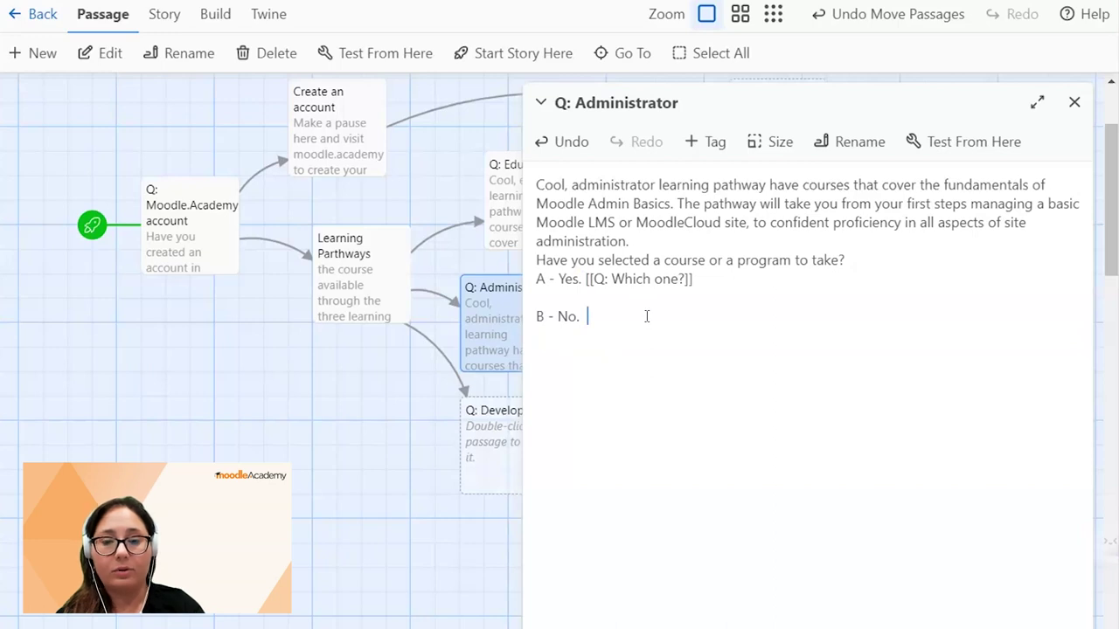
{"action": "key", "text": "ctrl+v"}
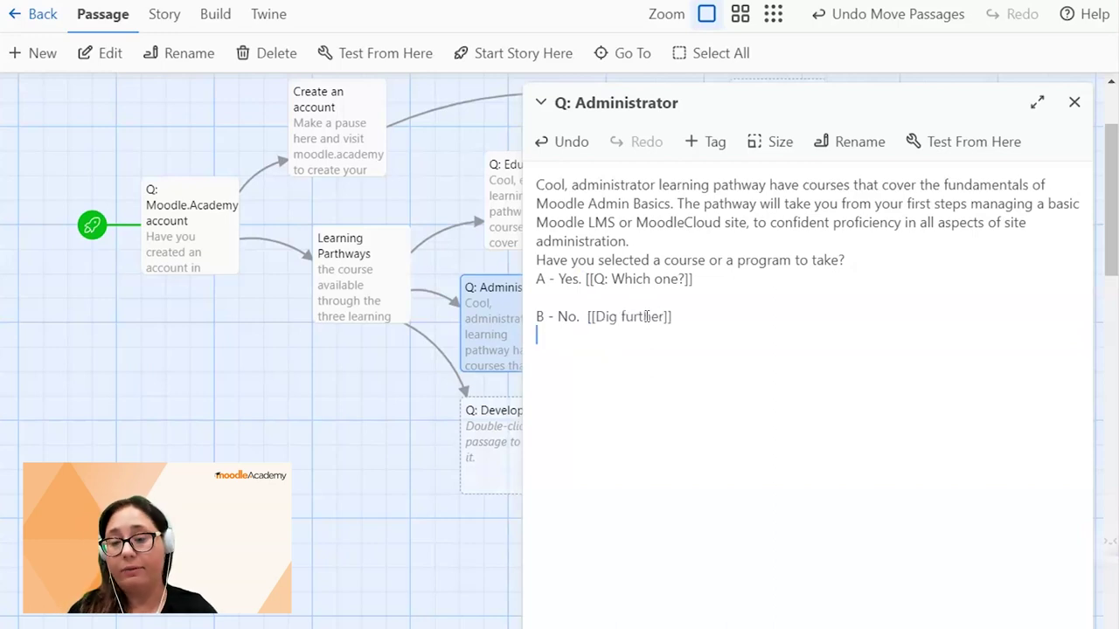
{"action": "left_click", "coordinate": [1075, 103]}
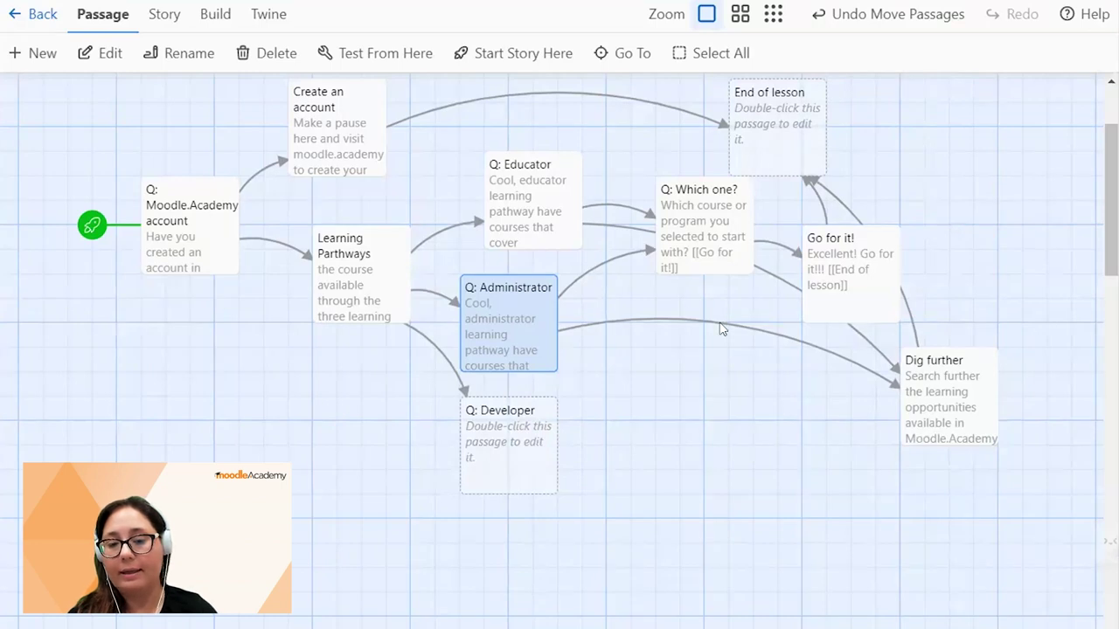
Step: In Q: Developer, write the developer pathway description, the course-or-program question, A - Yes., B - No., [[Q: Which one?]] and [[Dig further]], and close the editor
{"action": "left_click", "coordinate": [470, 490]}
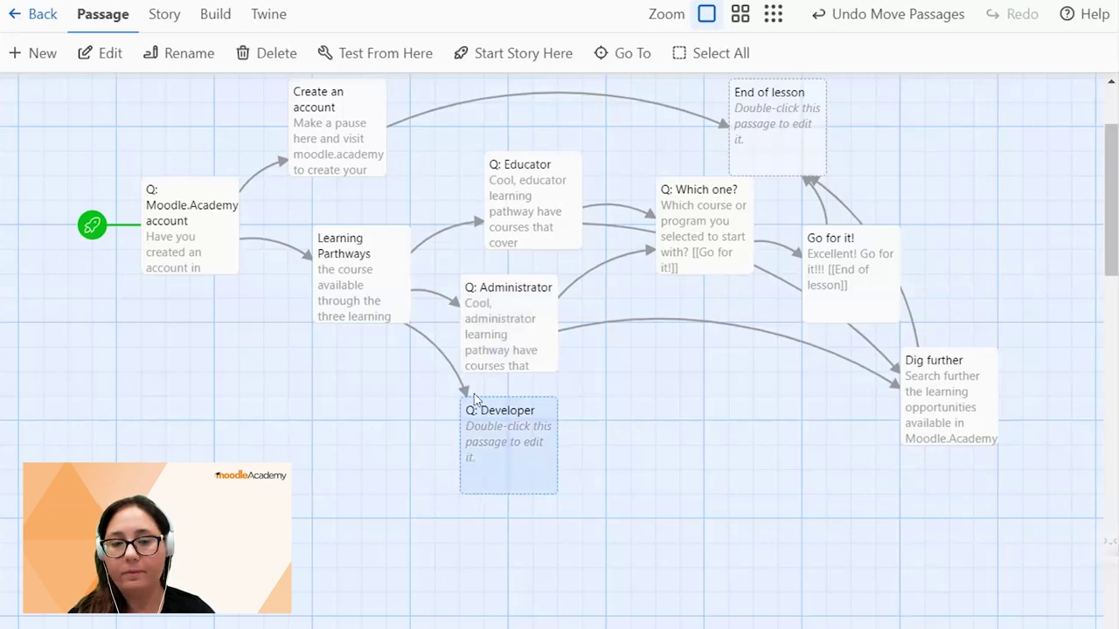
{"action": "left_click", "coordinate": [121, 51]}
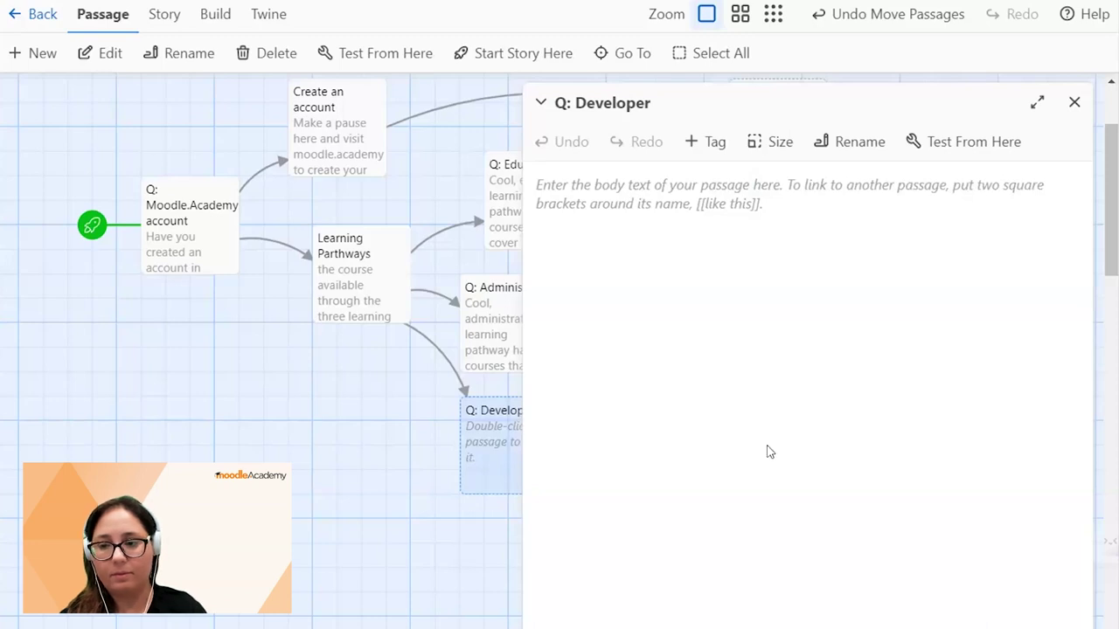
{"action": "type", "text": "Cool, developer learning pathway have courses that cover the fundamentals covered in Moodle Plugin Development Basics. The pathway will help PHP developers to get familiar with Moodle development essentials and set themselves up to contribute to Moodle's open-source community. Have you selected a course or a program to take? A - Yes. B - No. [[Q: Which one?]] [[Dig further]]"}
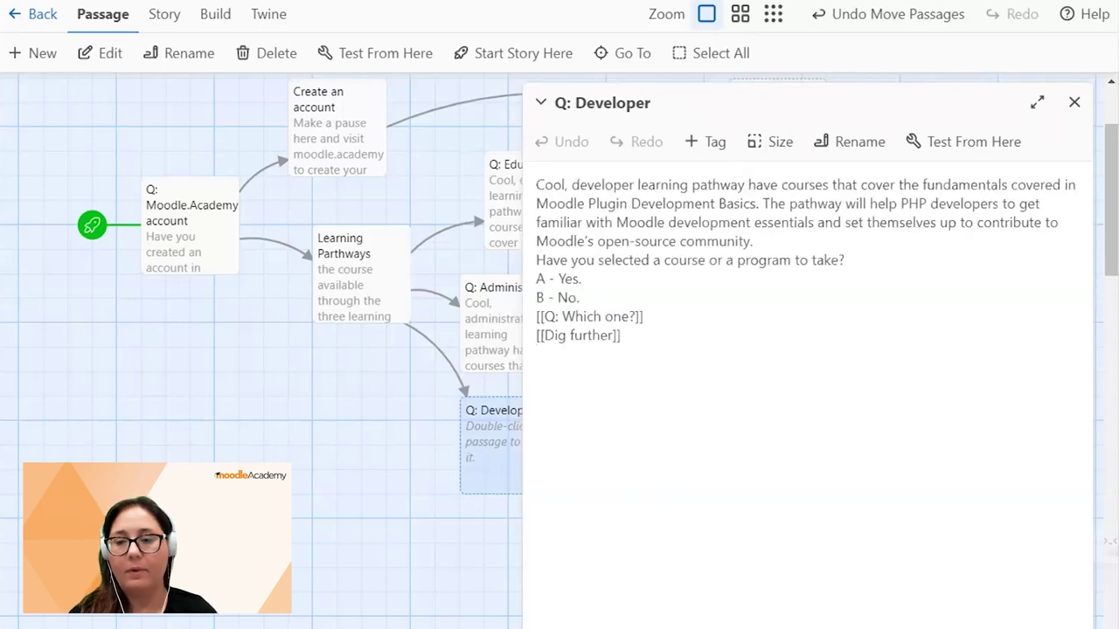
{"action": "left_click", "coordinate": [1074, 102]}
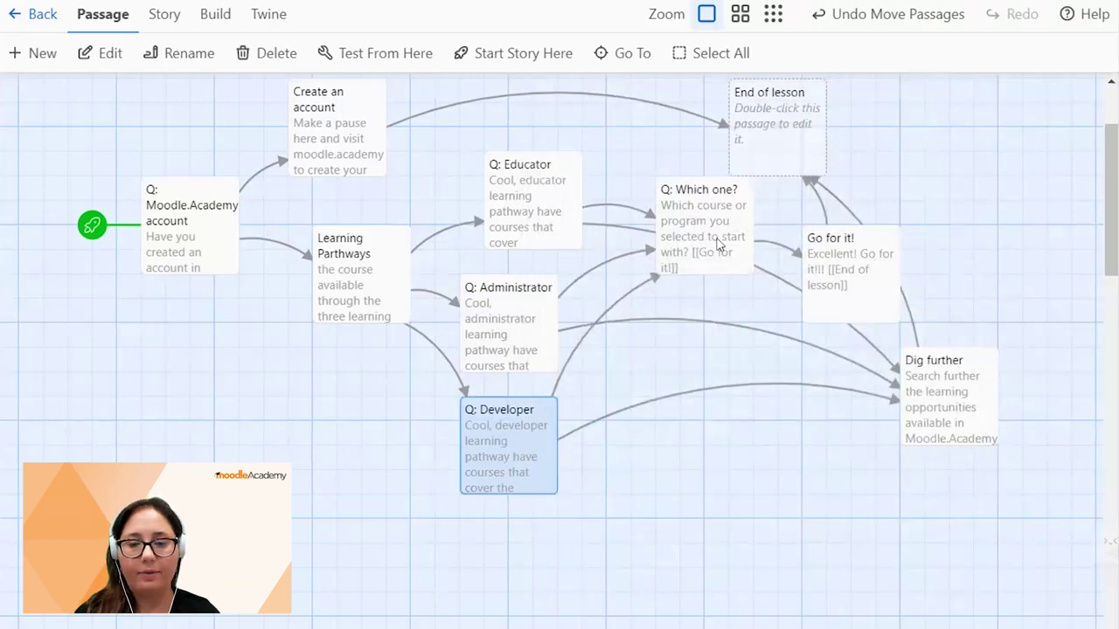
Step: Move Dig further to the lower right of Q: Developer and lower Q: Which one? to about the level of Q: Administrator
{"action": "left_click", "coordinate": [858, 305]}
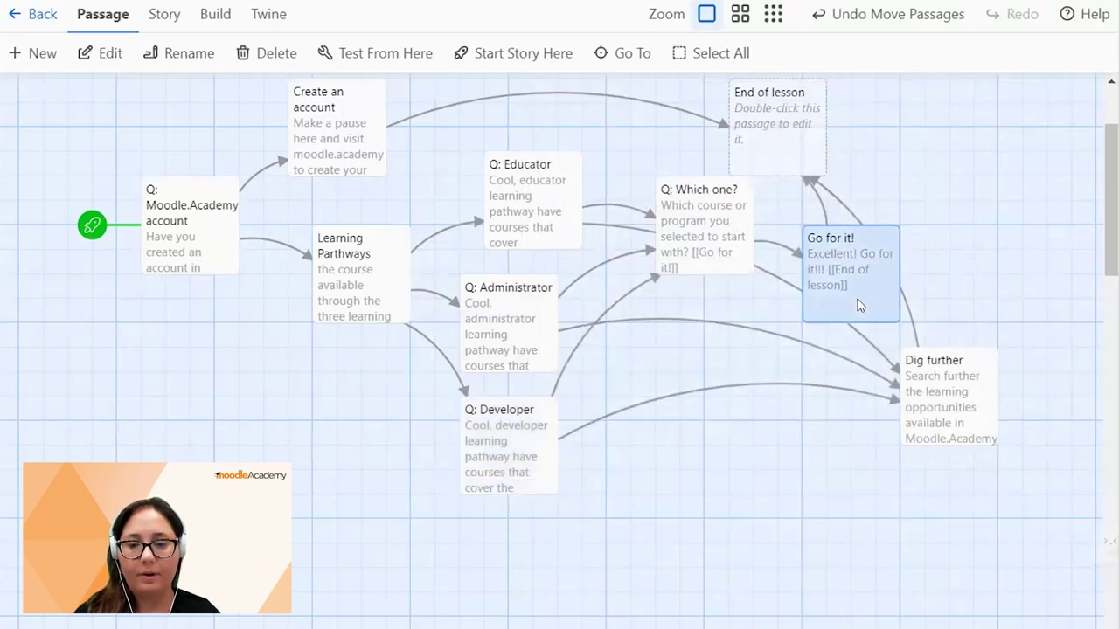
{"action": "left_click_drag", "start_coordinate": [941, 392], "coordinate": [769, 495]}
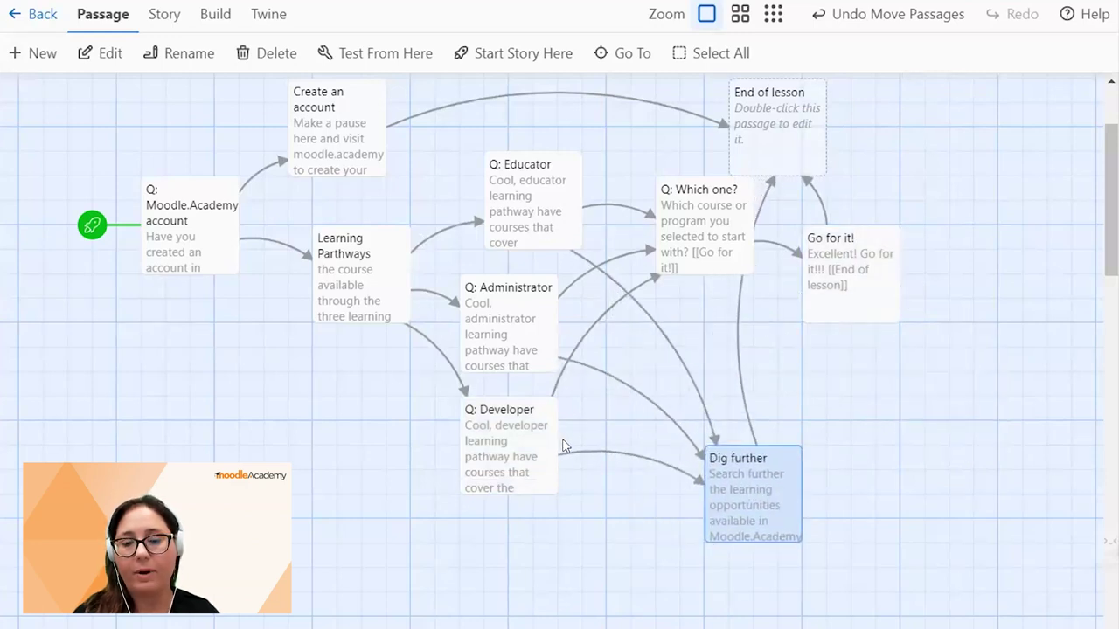
{"action": "left_click", "coordinate": [699, 236]}
{"action": "left_click_drag", "start_coordinate": [699, 236], "coordinate": [702, 310]}
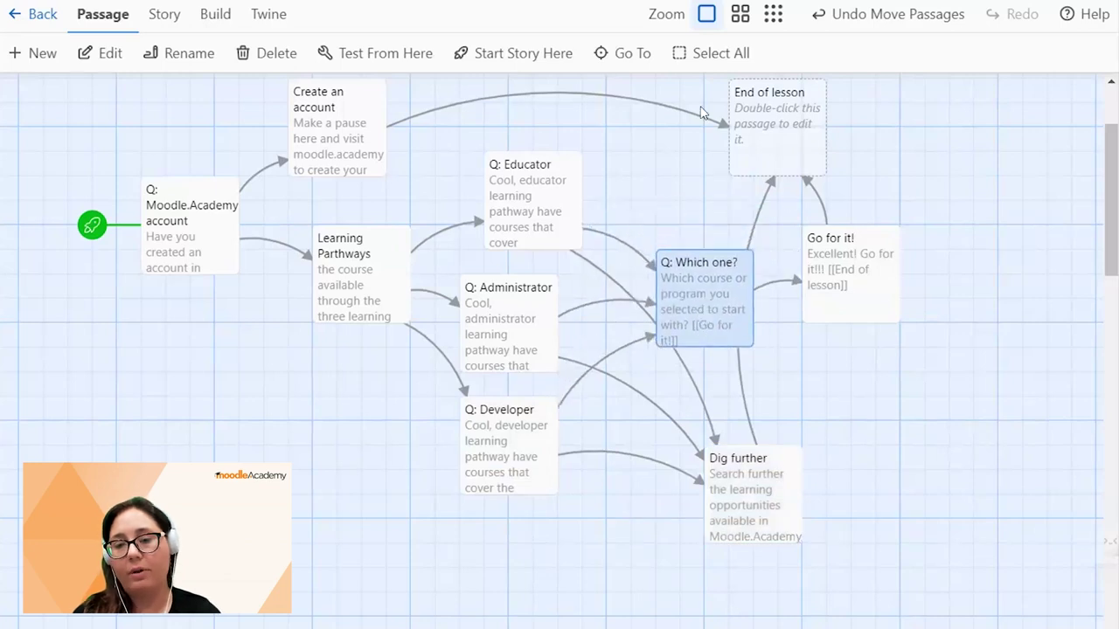
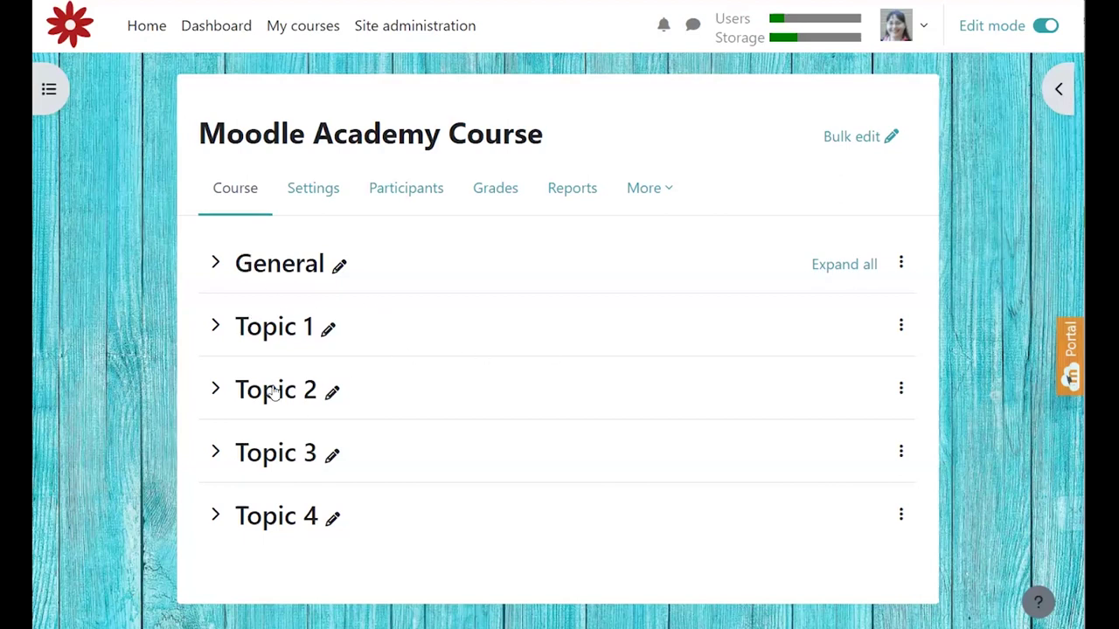
Step: Switch to the Moodle Academy Course in Moodle and add a Lesson named "Explore Moodle Academy" to Topic 1
{"action": "left_click", "coordinate": [215, 325]}
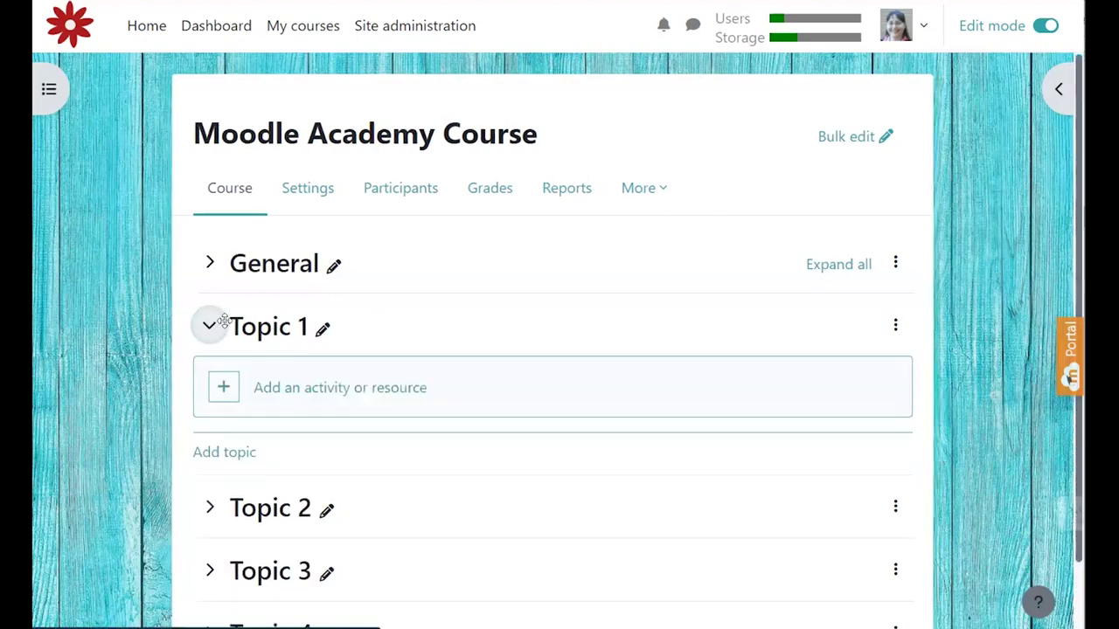
{"action": "left_click", "coordinate": [332, 394]}
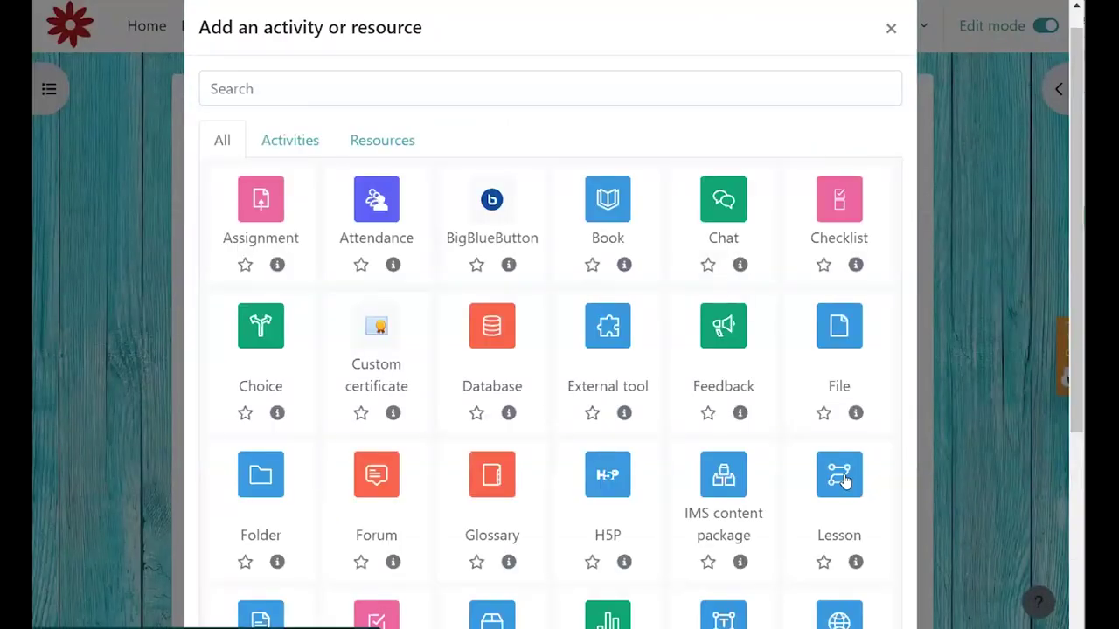
{"action": "left_click", "coordinate": [840, 476]}
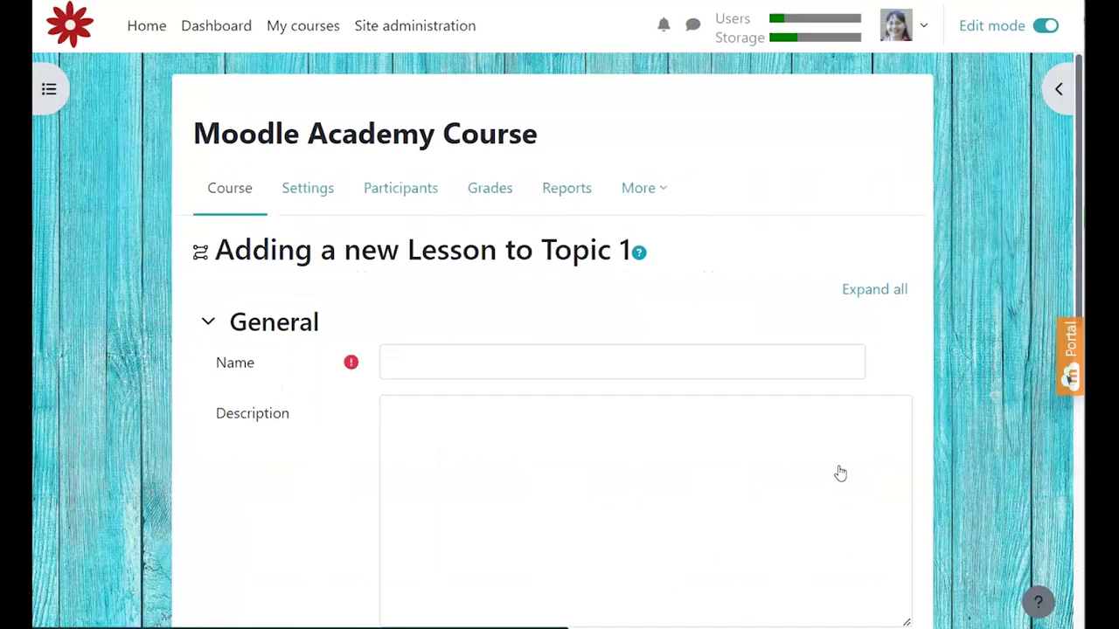
{"action": "scroll", "coordinate": [796, 229], "scroll_direction": "down", "scroll_amount": 2}
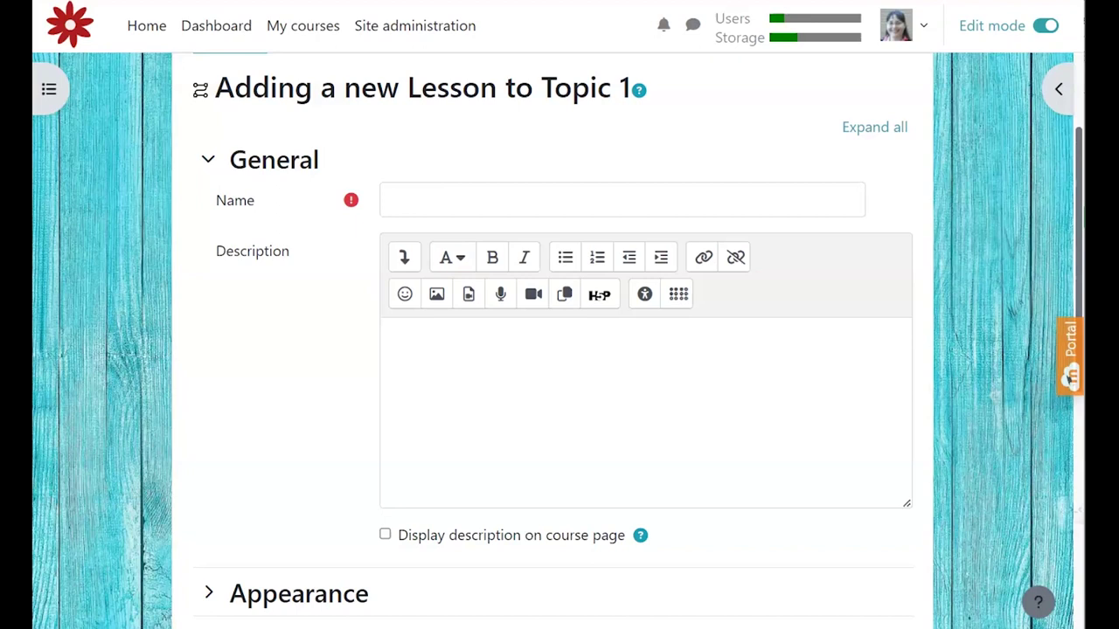
{"action": "left_click", "coordinate": [491, 188]}
{"action": "type", "text": "Explore Moodle Academy"}
Step: Allow re-takes in the lesson's grade settings by setting Re-takes allowed to Yes
{"action": "scroll", "coordinate": [257, 369], "scroll_direction": "down", "scroll_amount": 4}
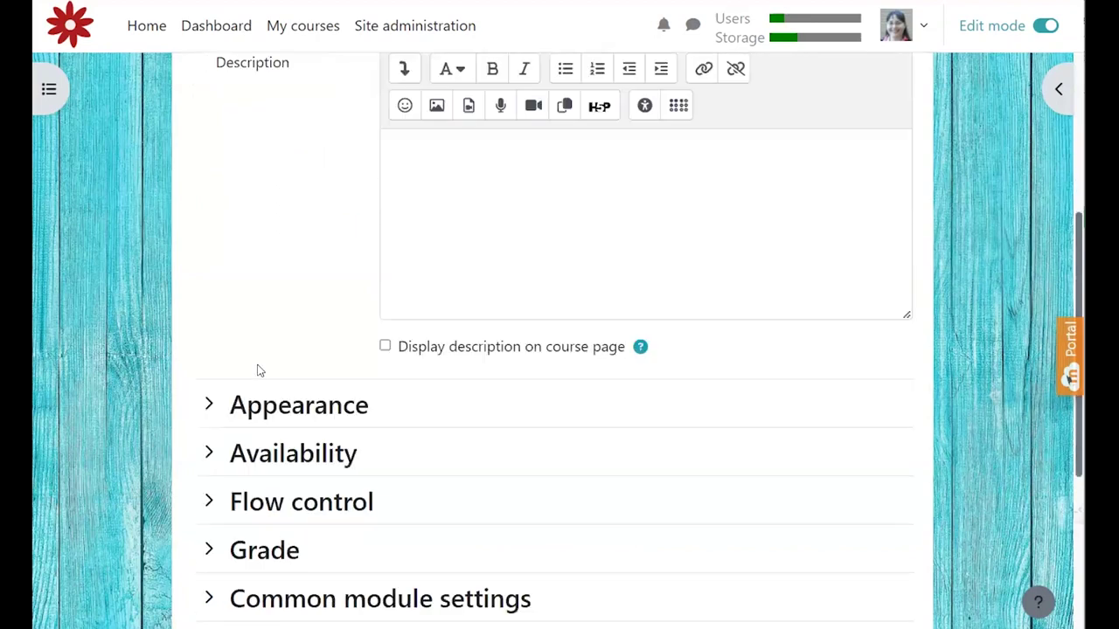
{"action": "scroll", "coordinate": [257, 372], "scroll_direction": "down", "scroll_amount": 3}
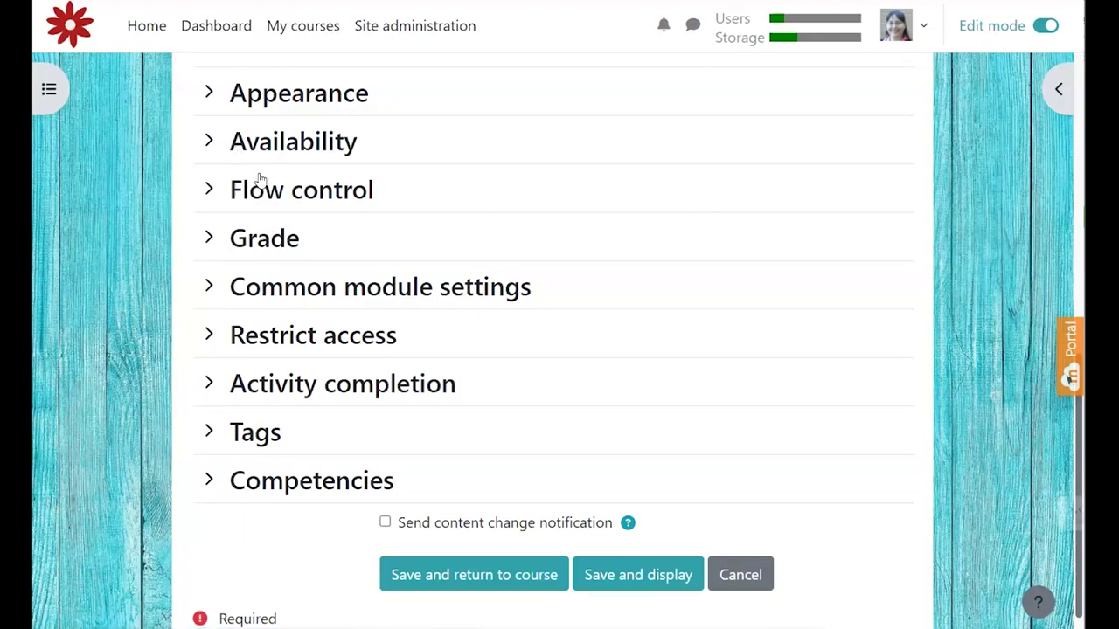
{"action": "left_click", "coordinate": [211, 247]}
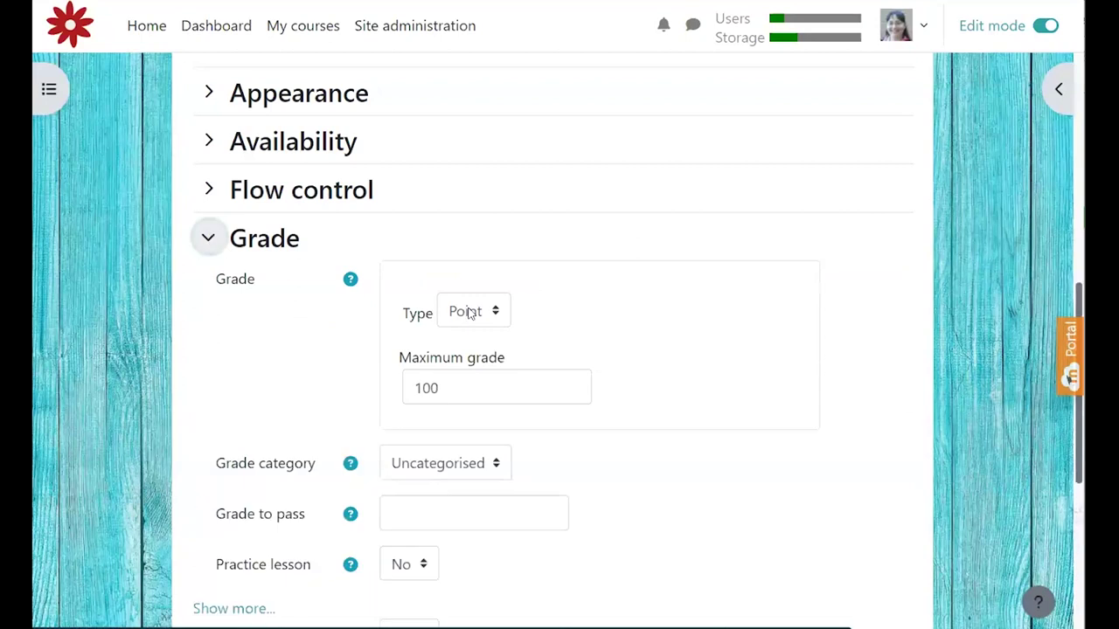
{"action": "scroll", "coordinate": [470, 313], "scroll_direction": "down", "scroll_amount": 3}
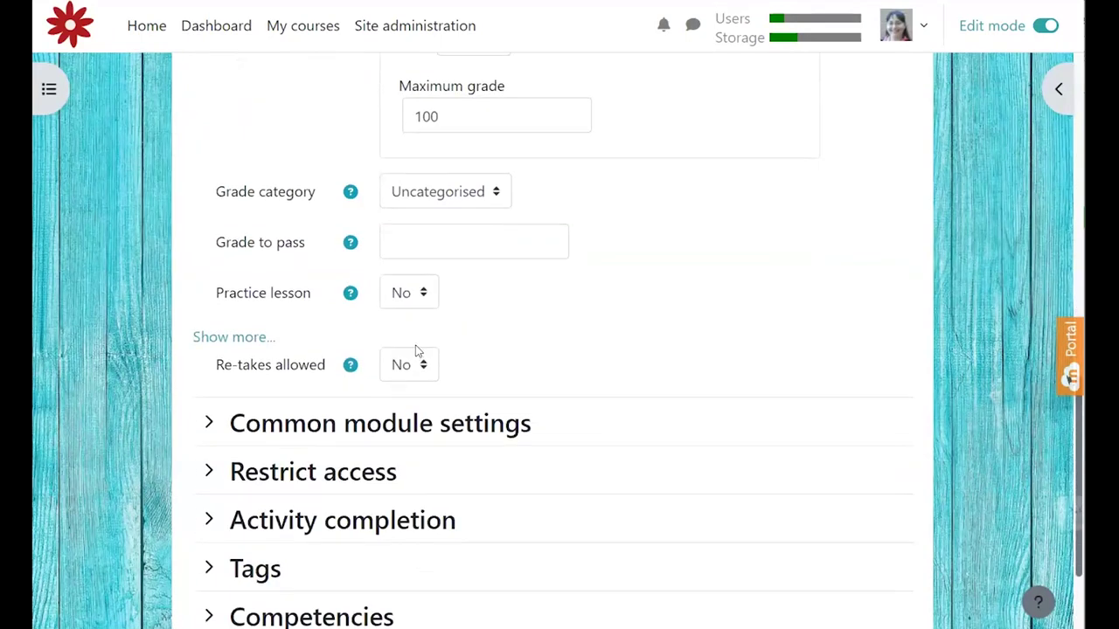
{"action": "left_click", "coordinate": [410, 374]}
{"action": "left_click", "coordinate": [408, 416]}
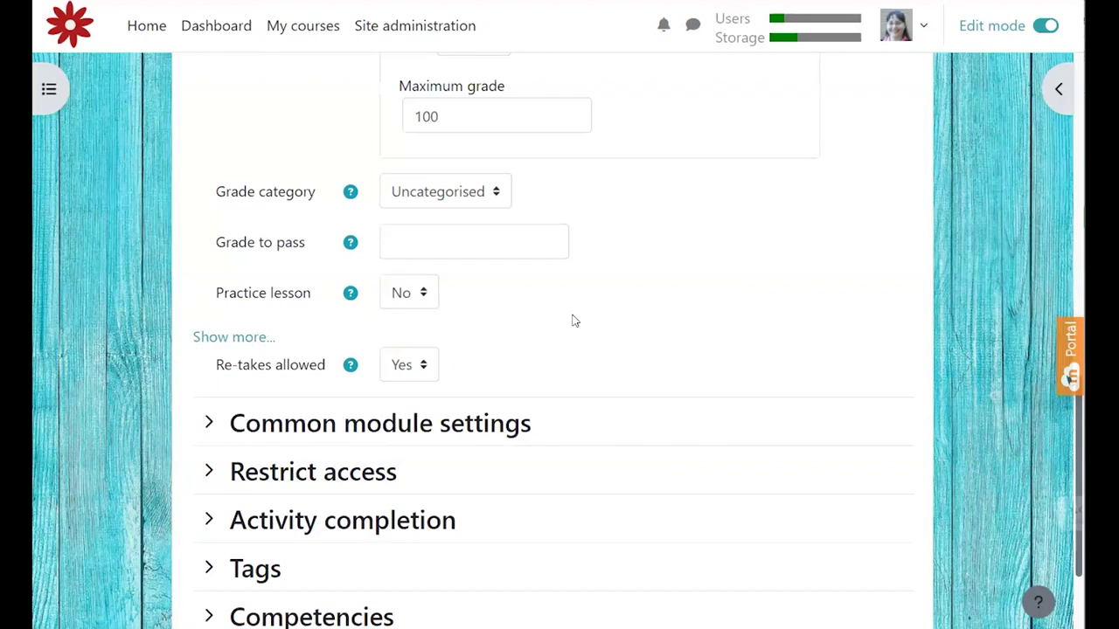
Step: Set completion tracking to "Show activity as complete when conditions are met", also require students to receive a grade, and save and display the lesson
{"action": "scroll", "coordinate": [574, 321], "scroll_direction": "down", "scroll_amount": 3}
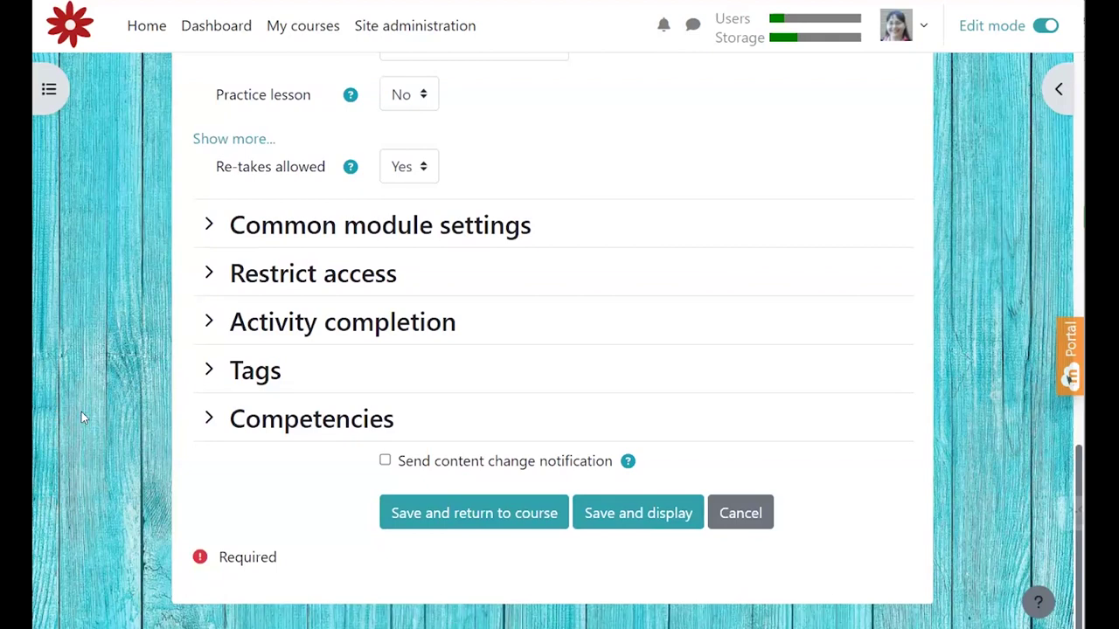
{"action": "left_click", "coordinate": [207, 321]}
{"action": "scroll", "coordinate": [741, 278], "scroll_direction": "down", "scroll_amount": 2}
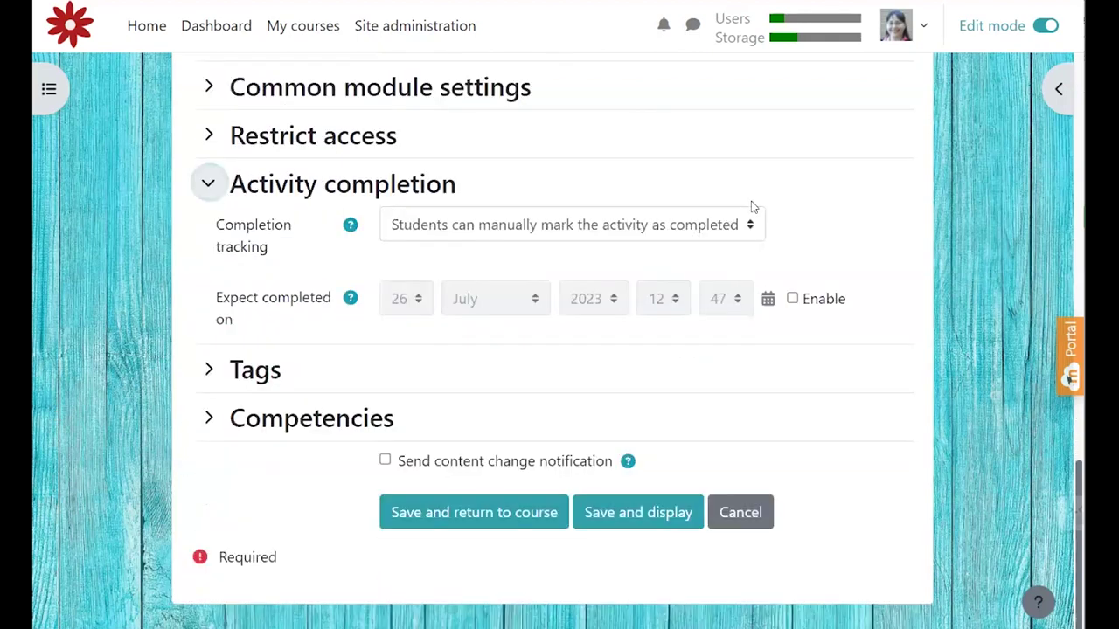
{"action": "left_click", "coordinate": [749, 229]}
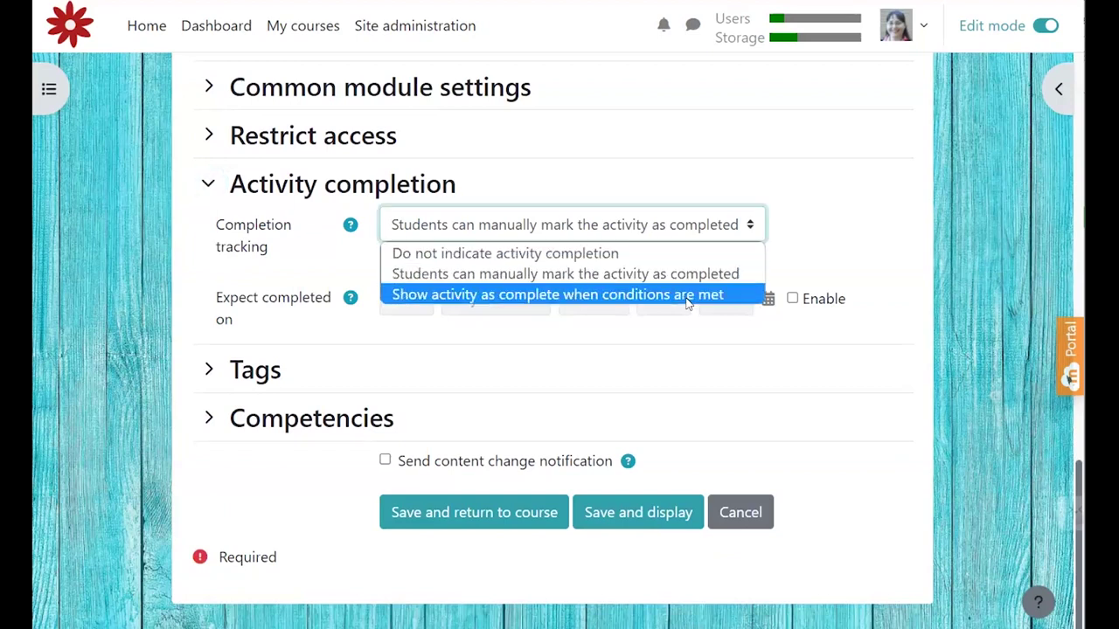
{"action": "left_click", "coordinate": [688, 297]}
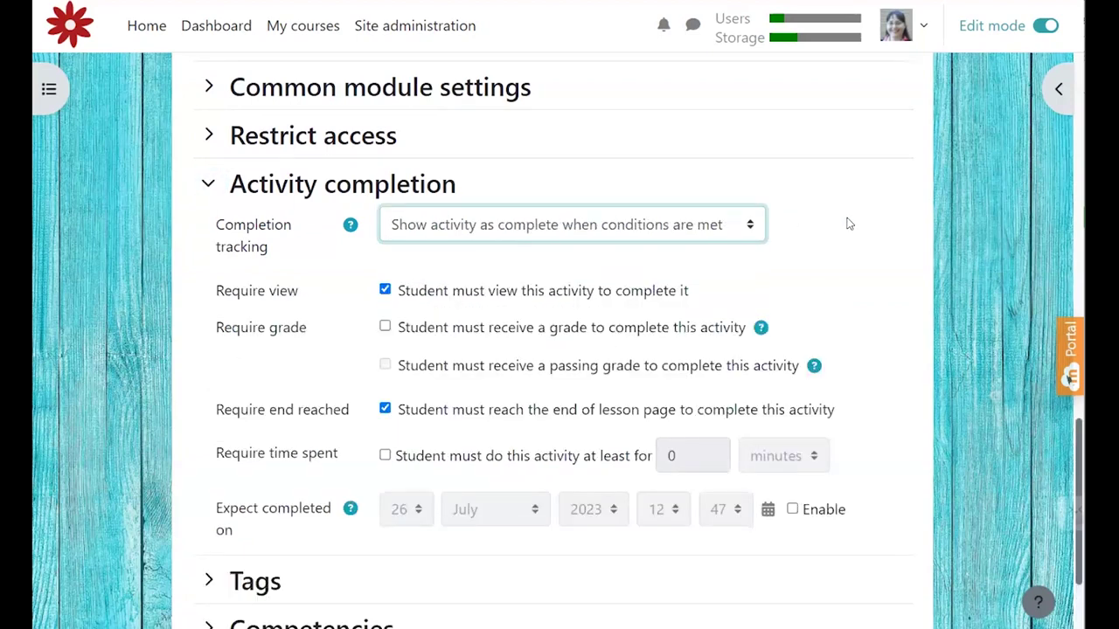
{"action": "scroll", "coordinate": [849, 223], "scroll_direction": "down", "scroll_amount": 1}
{"action": "scroll", "coordinate": [848, 223], "scroll_direction": "down", "scroll_amount": 1}
{"action": "left_click", "coordinate": [384, 224]}
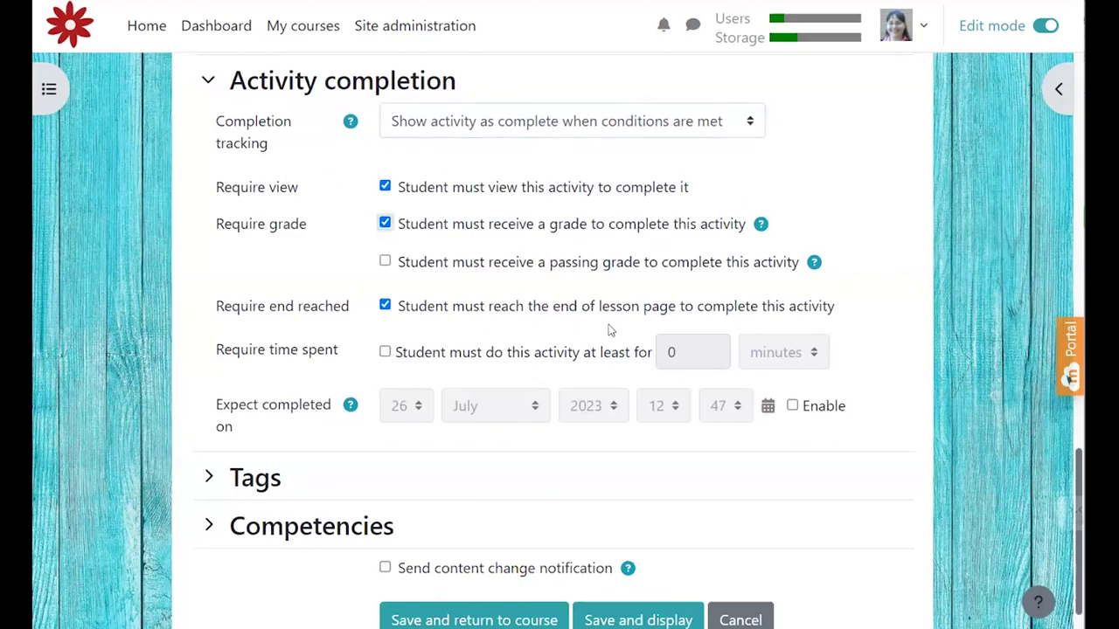
{"action": "scroll", "coordinate": [839, 509], "scroll_direction": "down", "scroll_amount": 1}
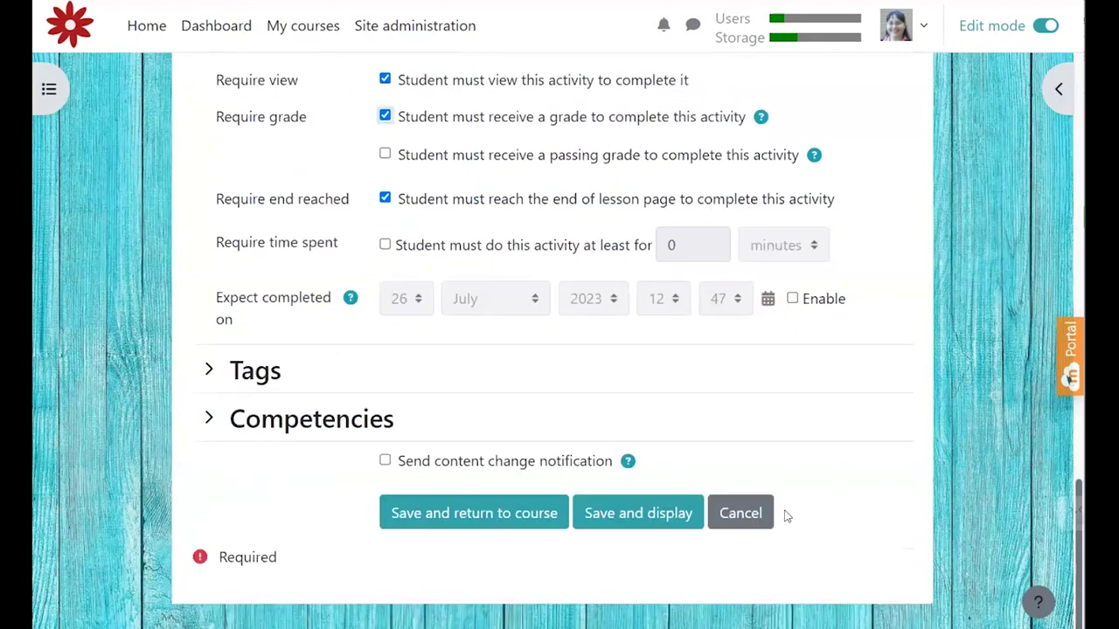
{"action": "left_click", "coordinate": [628, 516]}
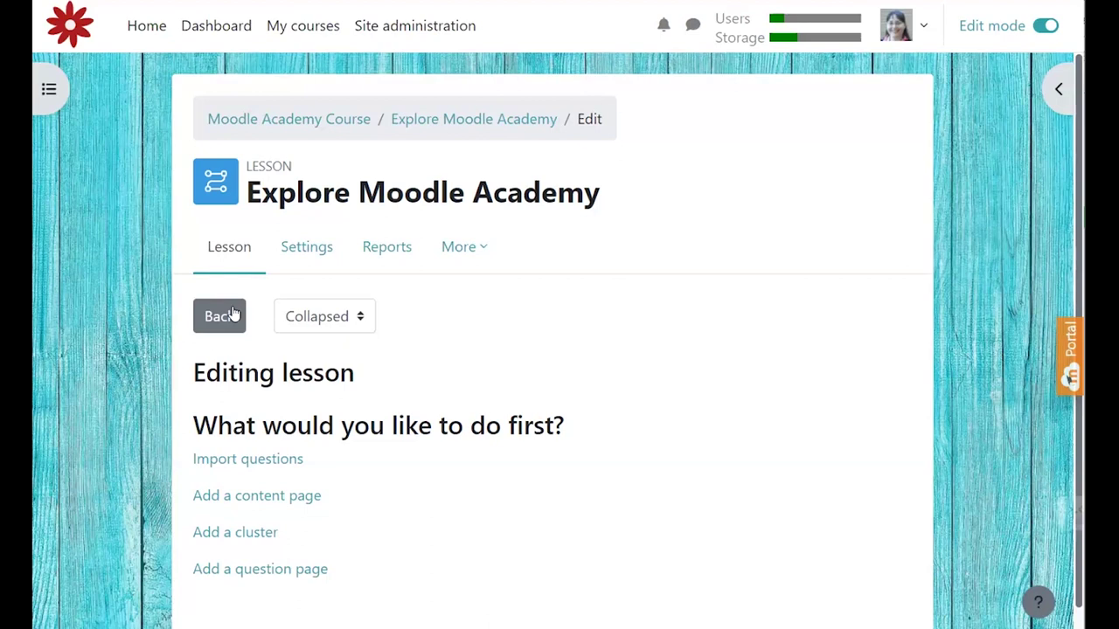
Step: Switch to the Twine story map and move the Q: Moodle.Academy account passage slightly up and right, between the levels of Create an account and Learning Parthways
{"action": "left_click", "coordinate": [303, 254]}
{"action": "scroll", "coordinate": [536, 407], "scroll_direction": "down", "scroll_amount": 1}
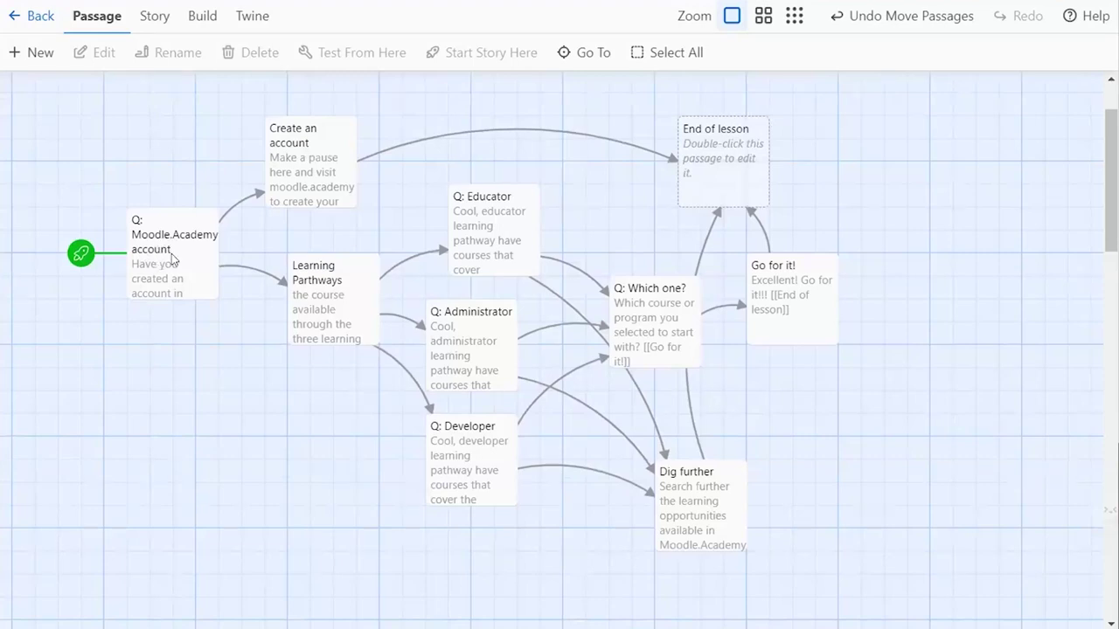
{"action": "left_click", "coordinate": [158, 266]}
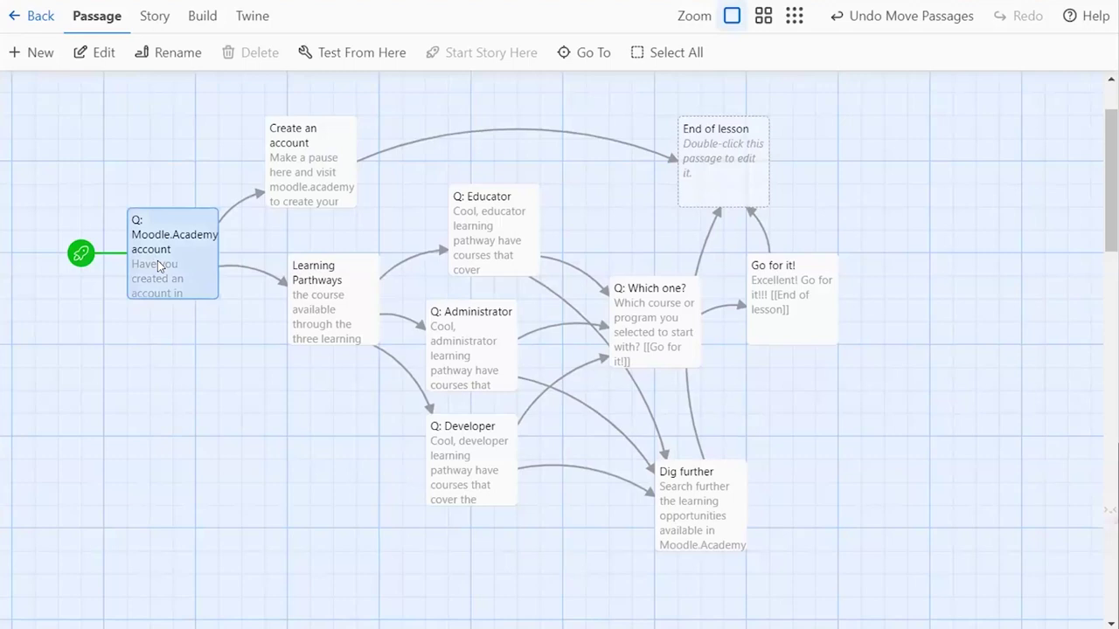
{"action": "left_click_drag", "start_coordinate": [158, 265], "coordinate": [199, 187]}
Step: Open the Q: Moodle.Academy account passage and copy its question line "Have you created an account in Moodle.Academy?"
{"action": "left_click", "coordinate": [100, 51]}
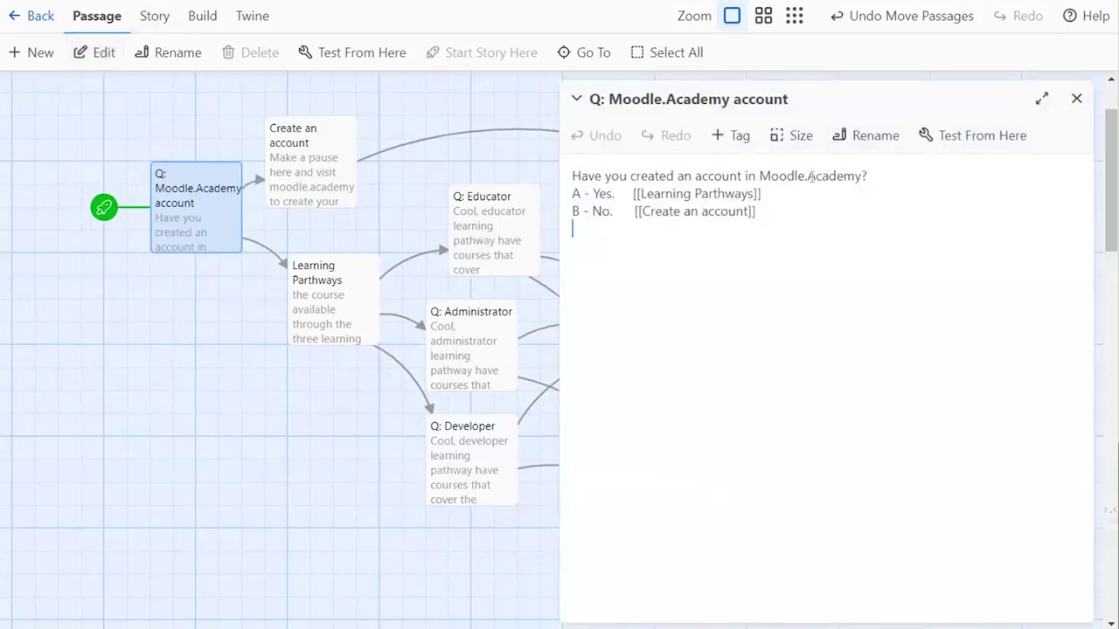
{"action": "triple_click", "coordinate": [812, 176]}
{"action": "key", "text": "ctrl+c"}
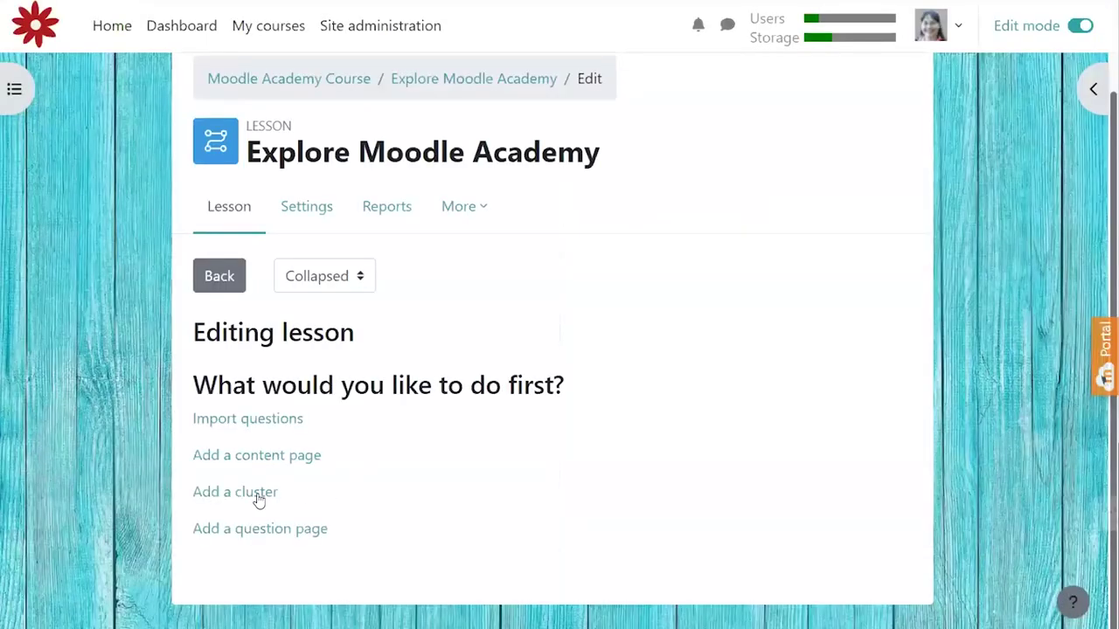
Step: Switch to the Moodle lesson, add a Multichoice question page, and paste the copied question as both its page title and page contents
{"action": "left_click", "coordinate": [267, 527]}
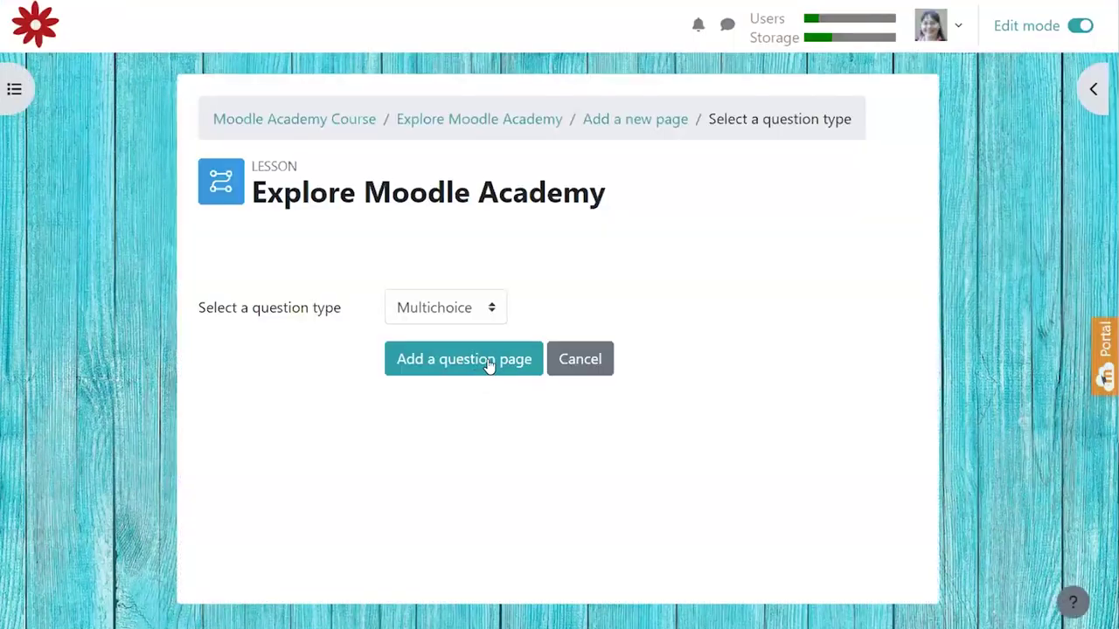
{"action": "left_click", "coordinate": [489, 365]}
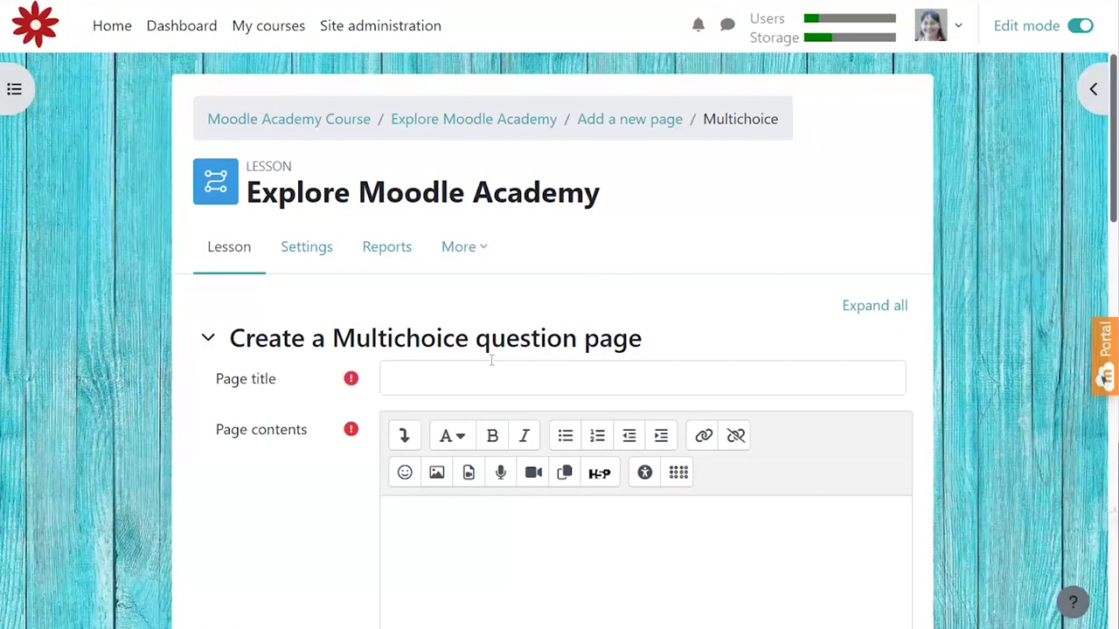
{"action": "left_click", "coordinate": [542, 376]}
{"action": "key", "text": "ctrl+v"}
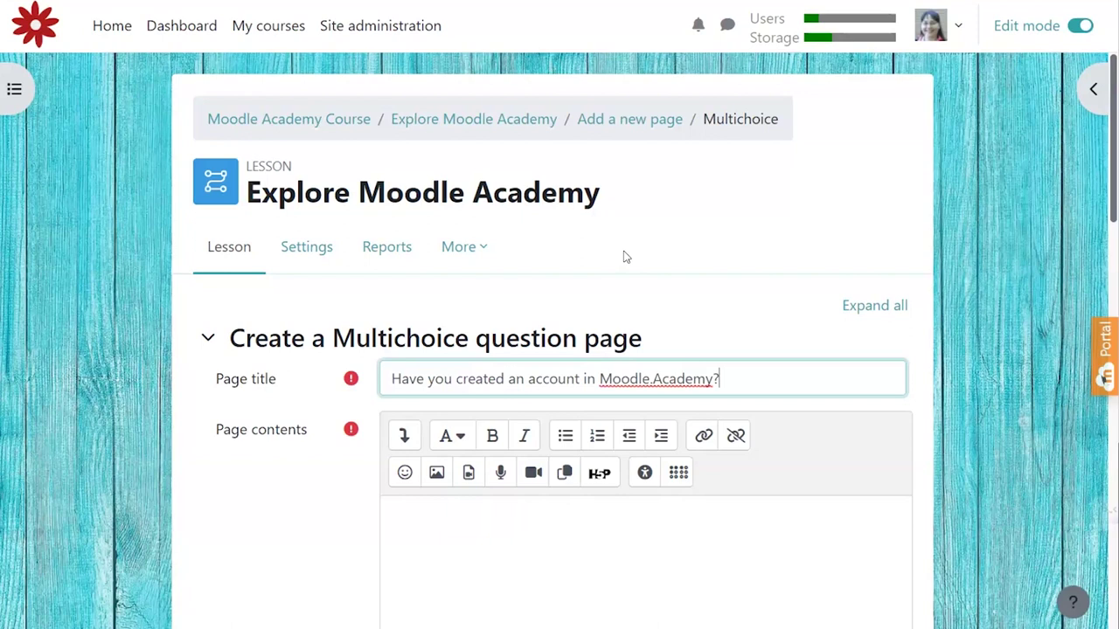
{"action": "scroll", "coordinate": [625, 256], "scroll_direction": "down", "scroll_amount": 2}
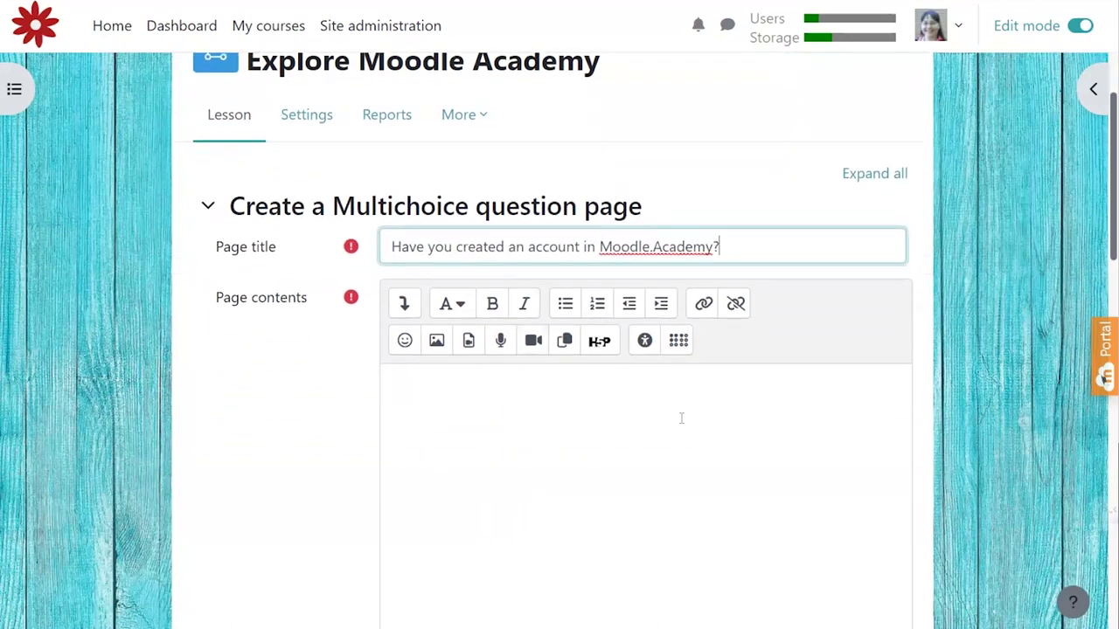
{"action": "left_click", "coordinate": [621, 406]}
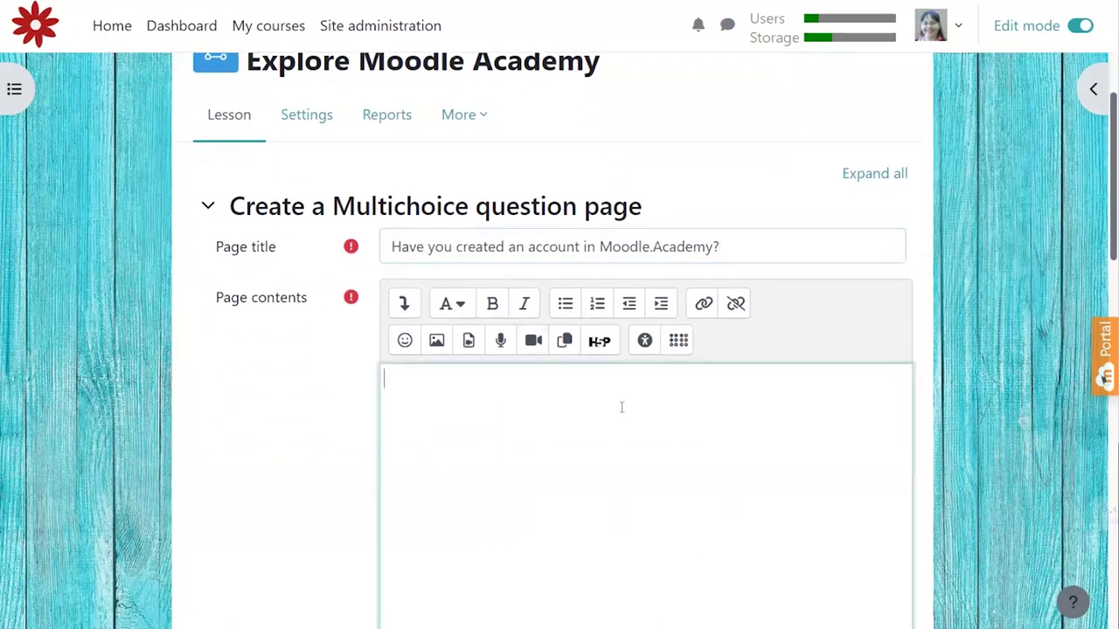
{"action": "key", "text": "ctrl+v"}
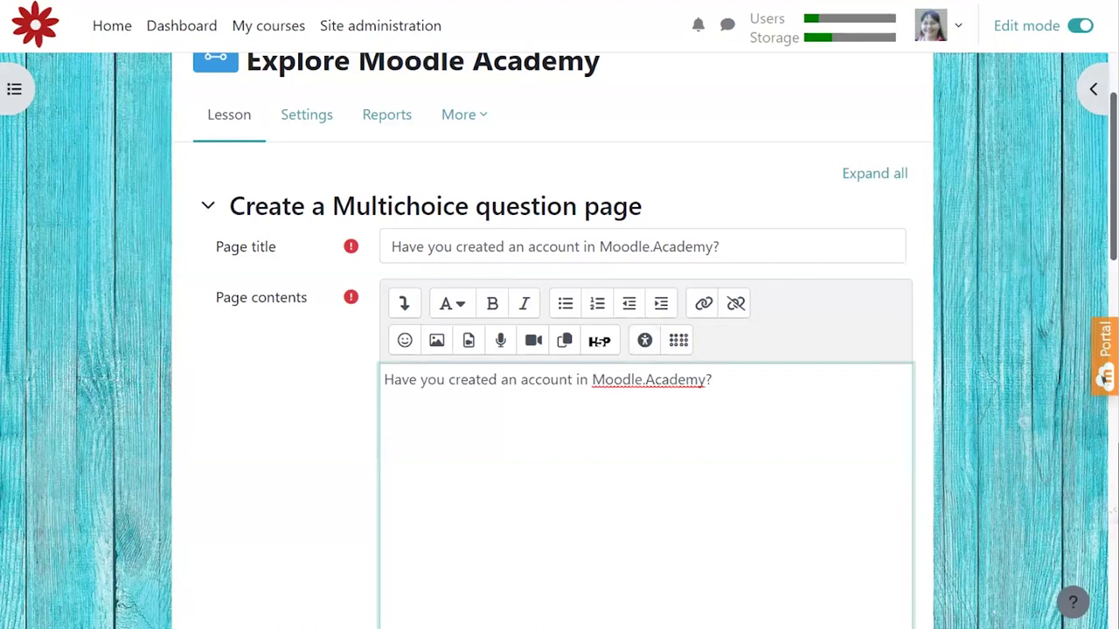
Step: Replace the question page's title with "Q: Moodle.Academy account"
{"action": "left_click", "coordinate": [754, 131]}
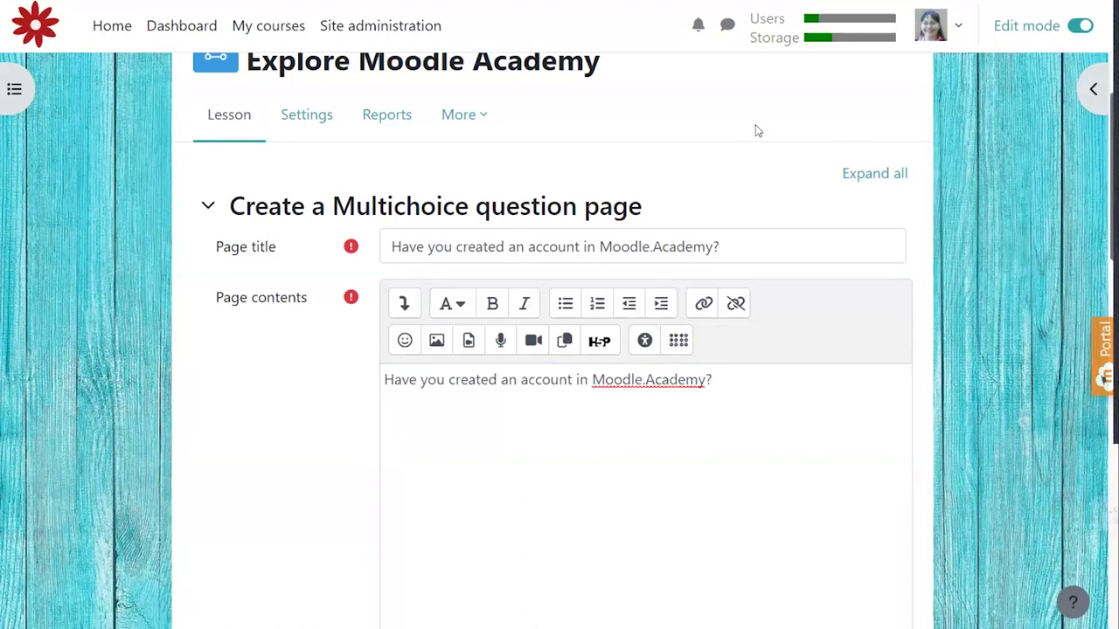
{"action": "triple_click", "coordinate": [763, 243]}
{"action": "type", "text": "Q: Moodle.Academy account"}
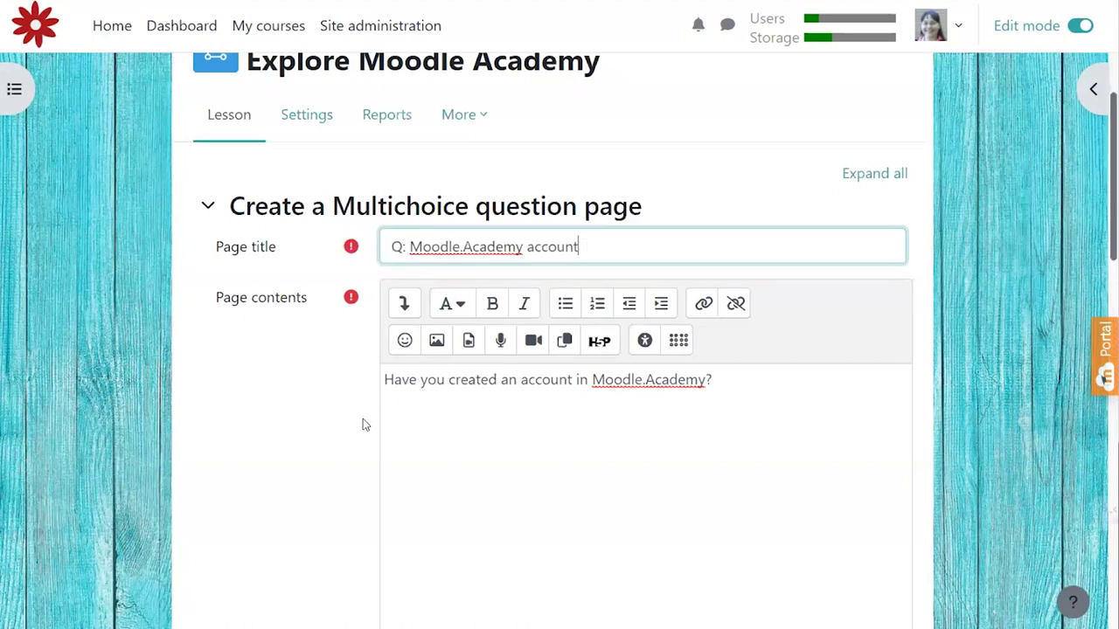
Step: Enter "Yes" as Answer 1 and "No" as Answer 2, keeping the default jumps and scores, and save the question page
{"action": "scroll", "coordinate": [366, 425], "scroll_direction": "down", "scroll_amount": 6}
{"action": "left_click", "coordinate": [467, 304]}
{"action": "type", "text": "Y"}
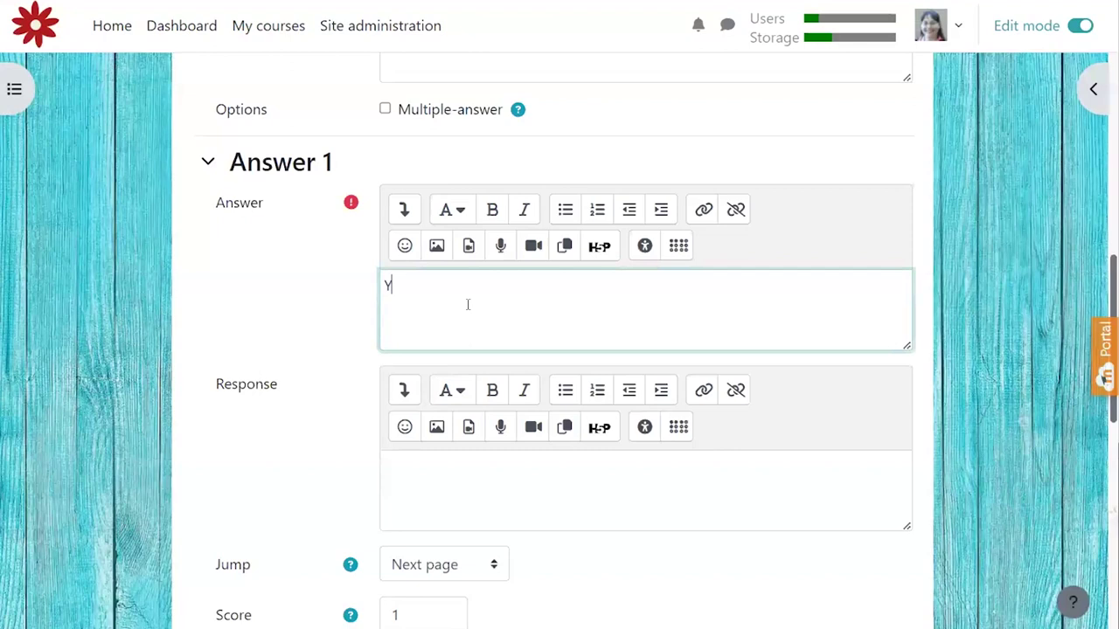
{"action": "scroll", "coordinate": [289, 393], "scroll_direction": "down", "scroll_amount": 6}
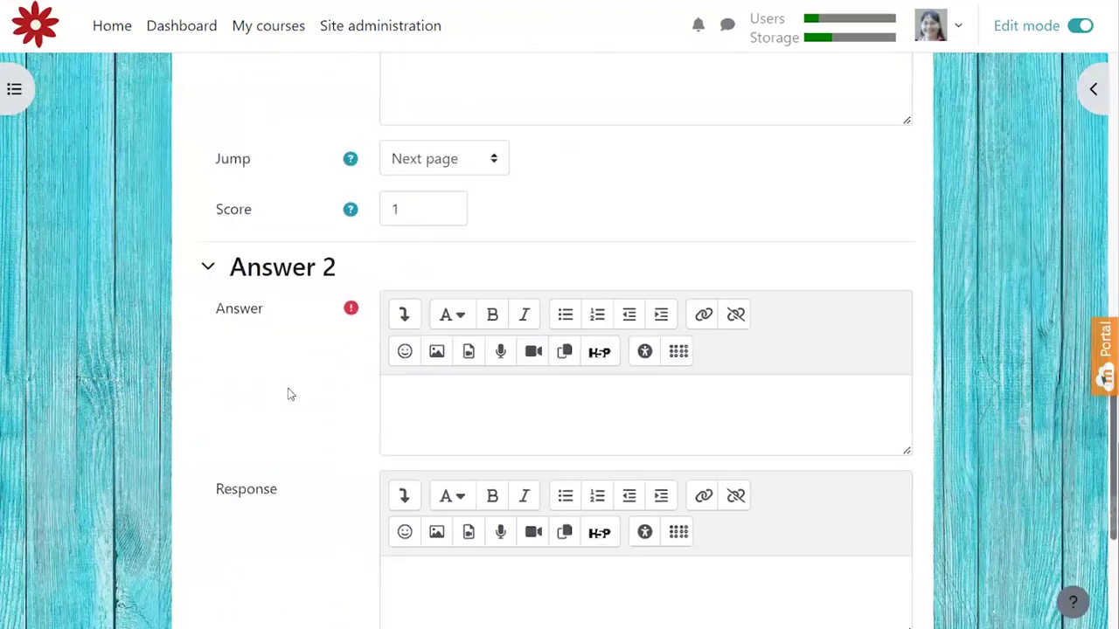
{"action": "left_click", "coordinate": [457, 320]}
{"action": "type", "text": "No"}
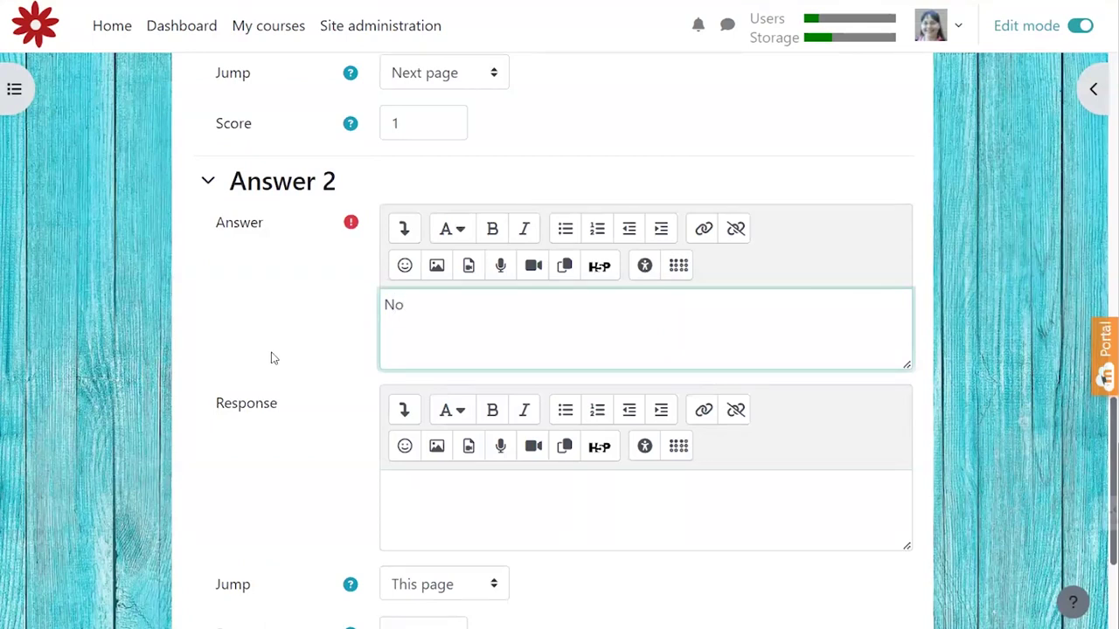
{"action": "scroll", "coordinate": [273, 356], "scroll_direction": "down", "scroll_amount": 3}
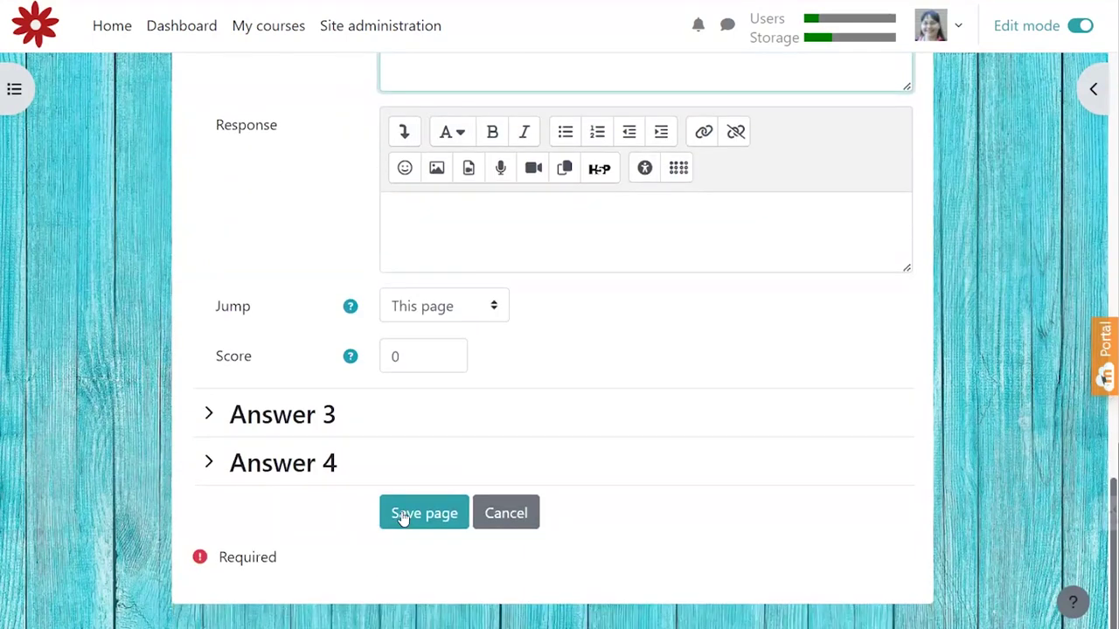
{"action": "left_click", "coordinate": [409, 513]}
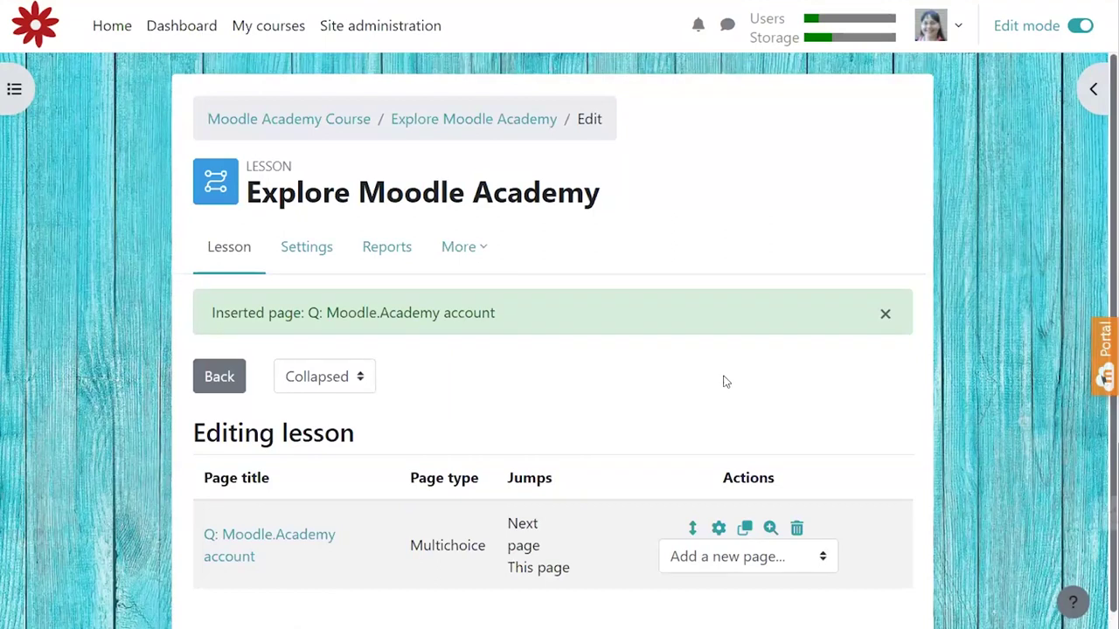
Step: Dismiss the page notice, review the question's answers, scores and jumps in the Expanded view, and return the lesson to the Collapsed view
{"action": "scroll", "coordinate": [724, 382], "scroll_direction": "down", "scroll_amount": 1}
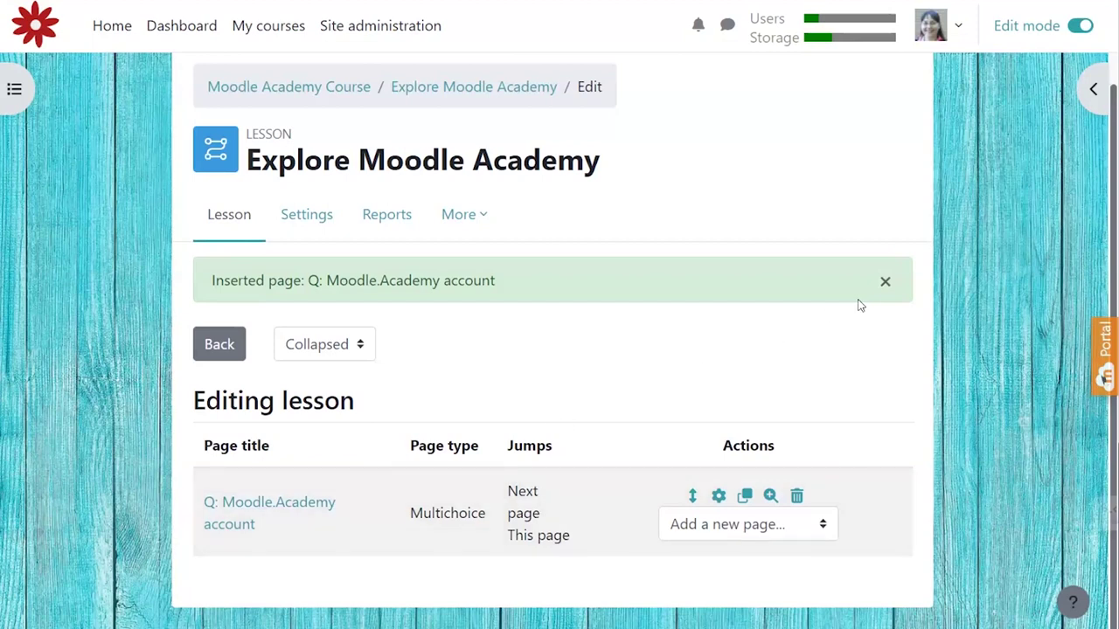
{"action": "left_click", "coordinate": [881, 287]}
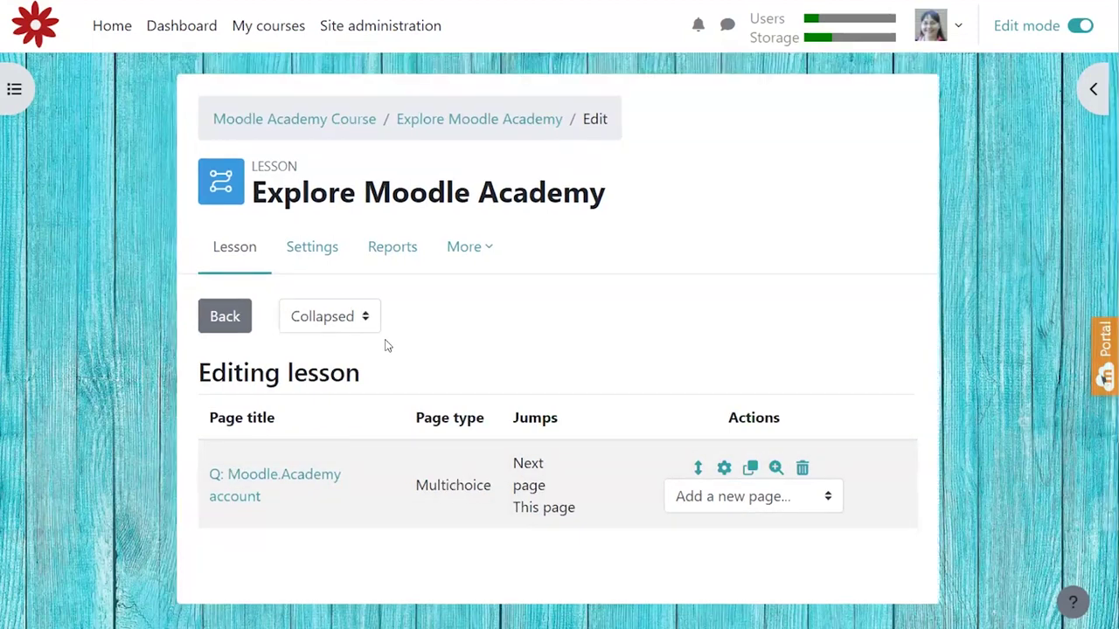
{"action": "left_click", "coordinate": [368, 317]}
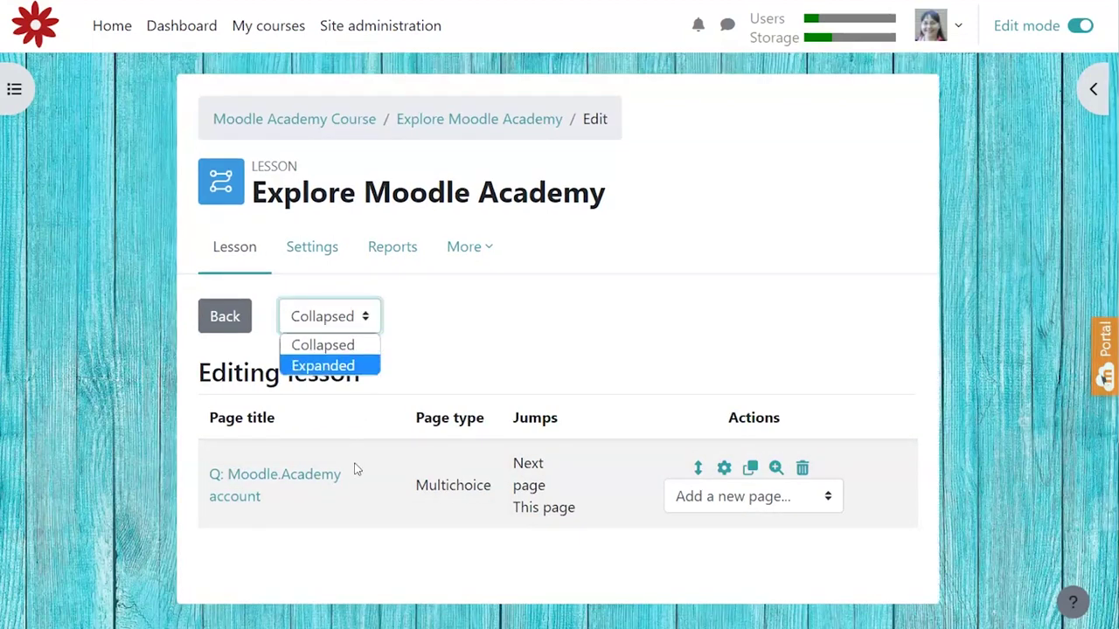
{"action": "left_click", "coordinate": [339, 368]}
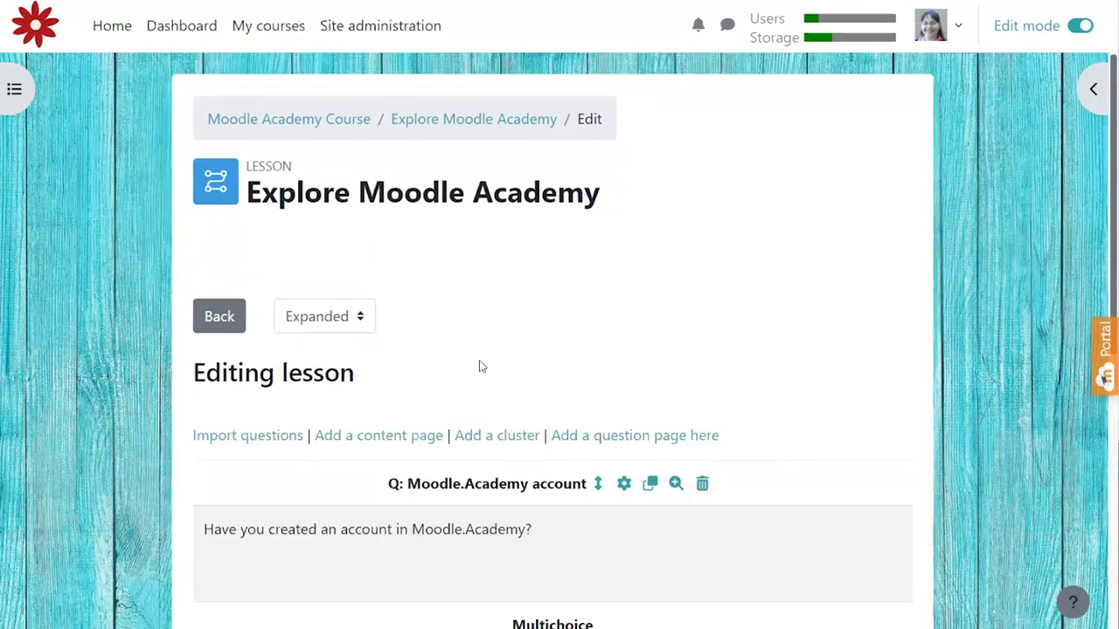
{"action": "scroll", "coordinate": [479, 367], "scroll_direction": "down", "scroll_amount": 3}
{"action": "scroll", "coordinate": [479, 366], "scroll_direction": "down", "scroll_amount": 1}
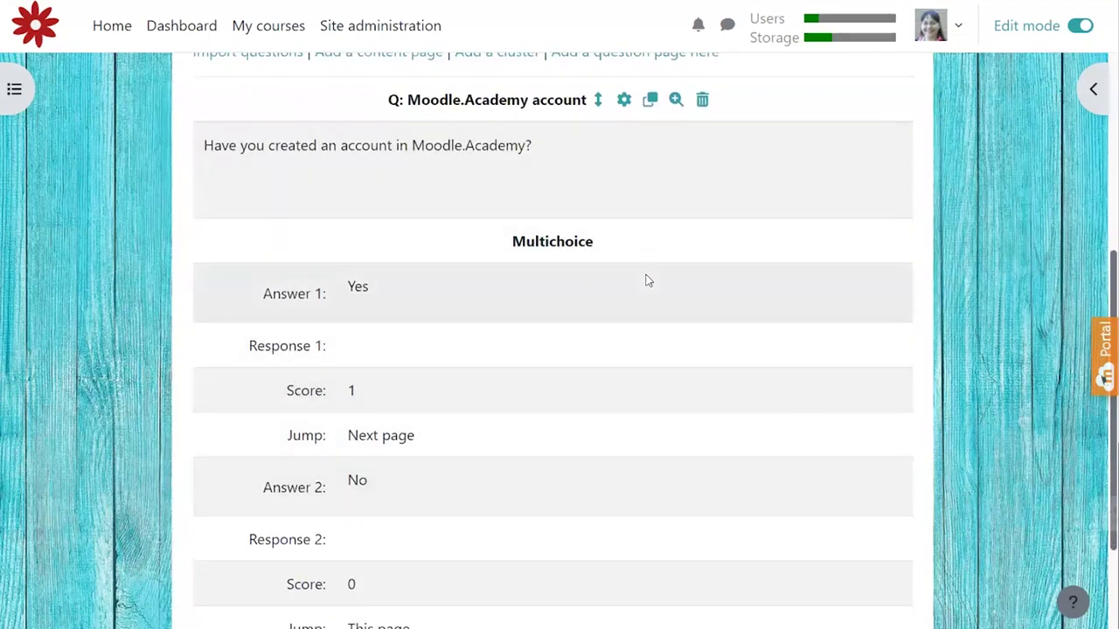
{"action": "scroll", "coordinate": [644, 280], "scroll_direction": "up", "scroll_amount": 3}
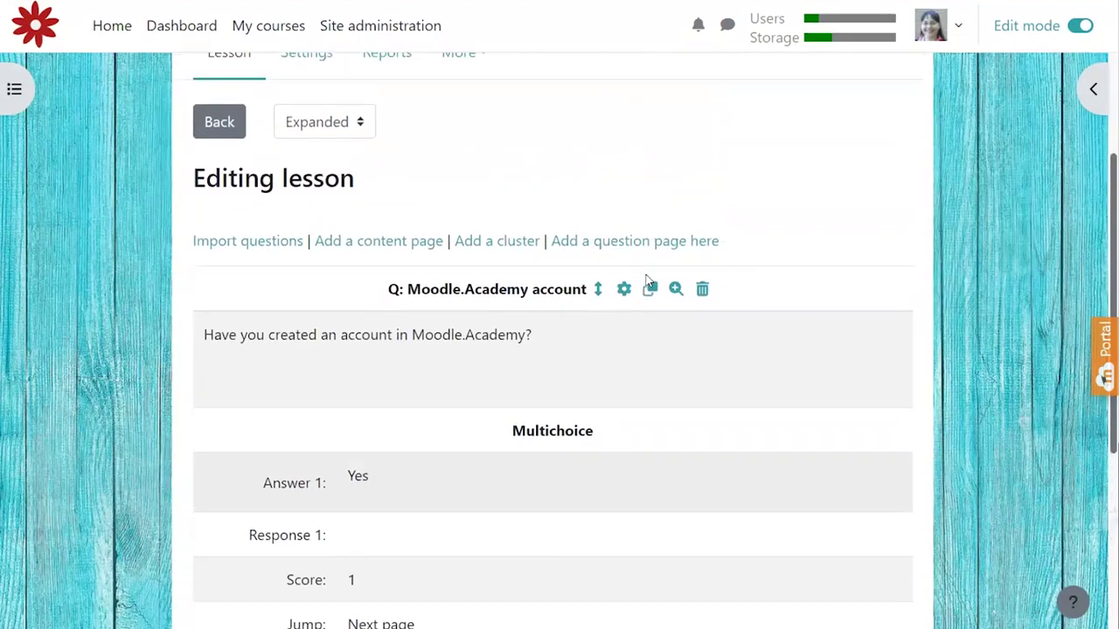
{"action": "left_click", "coordinate": [340, 123]}
{"action": "left_click", "coordinate": [345, 151]}
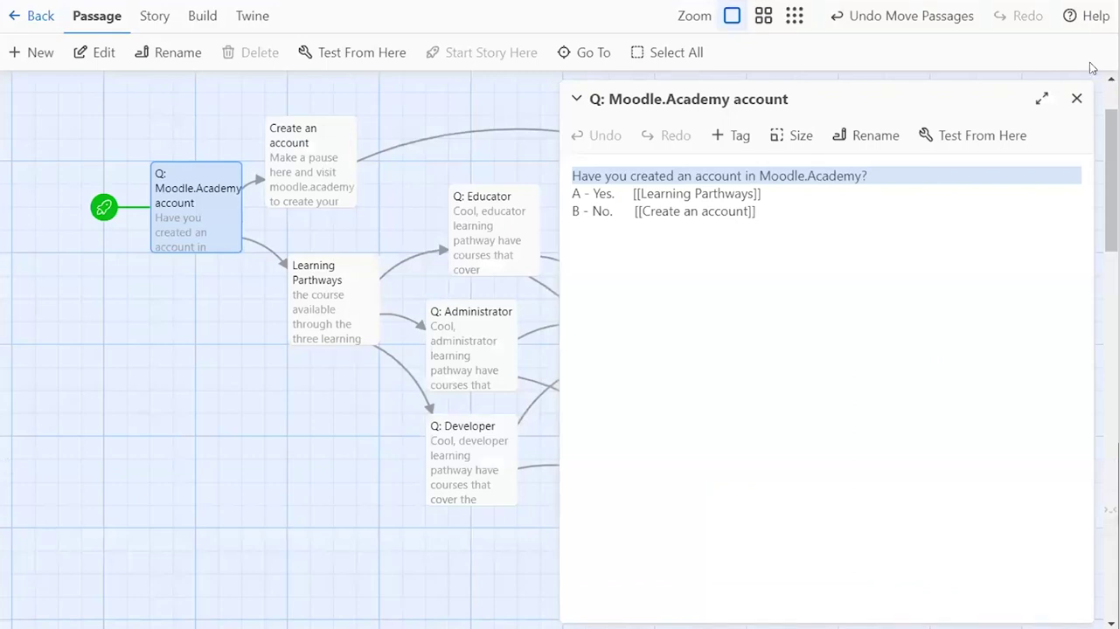
Step: Switch to Twine, close the Q: Moodle.Academy account passage, and open the Create an account passage for editing
{"action": "left_click", "coordinate": [1078, 100]}
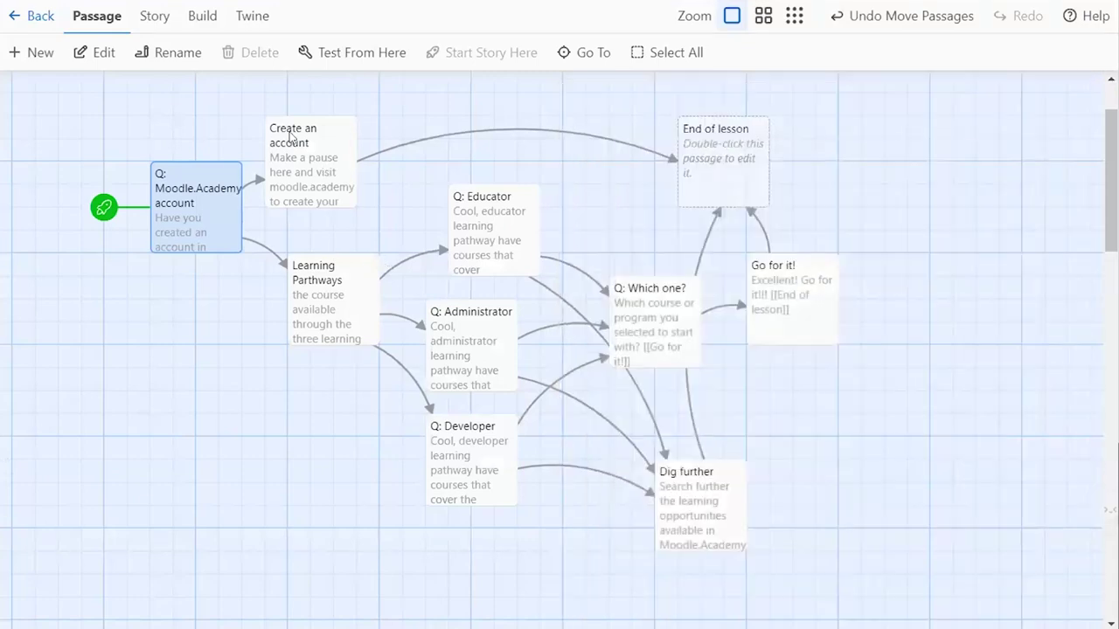
{"action": "left_click", "coordinate": [291, 137]}
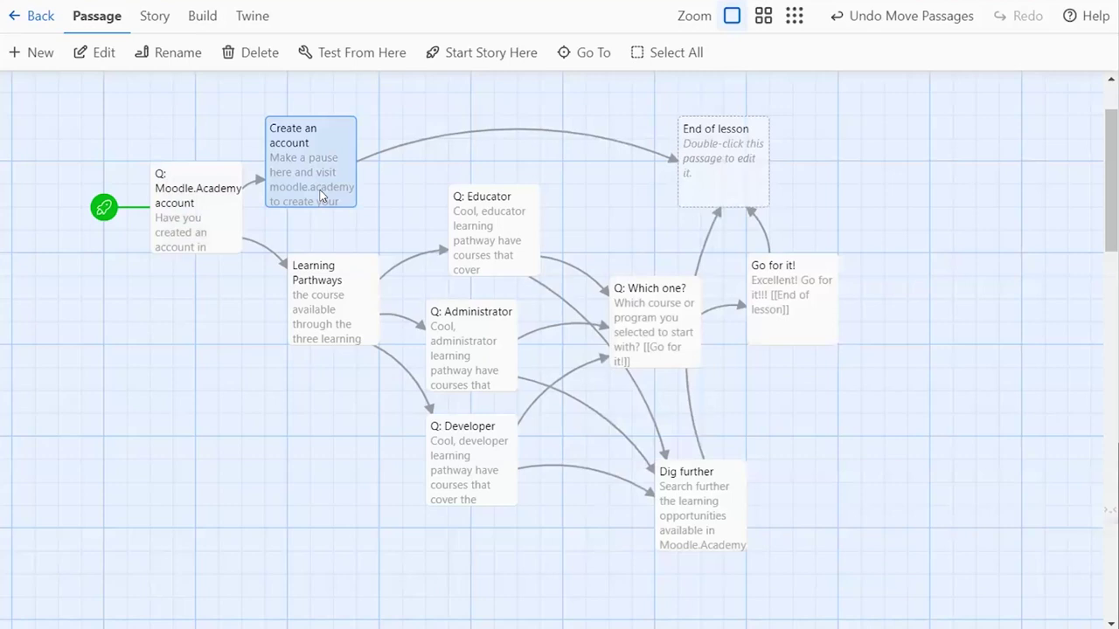
{"action": "left_click", "coordinate": [83, 52]}
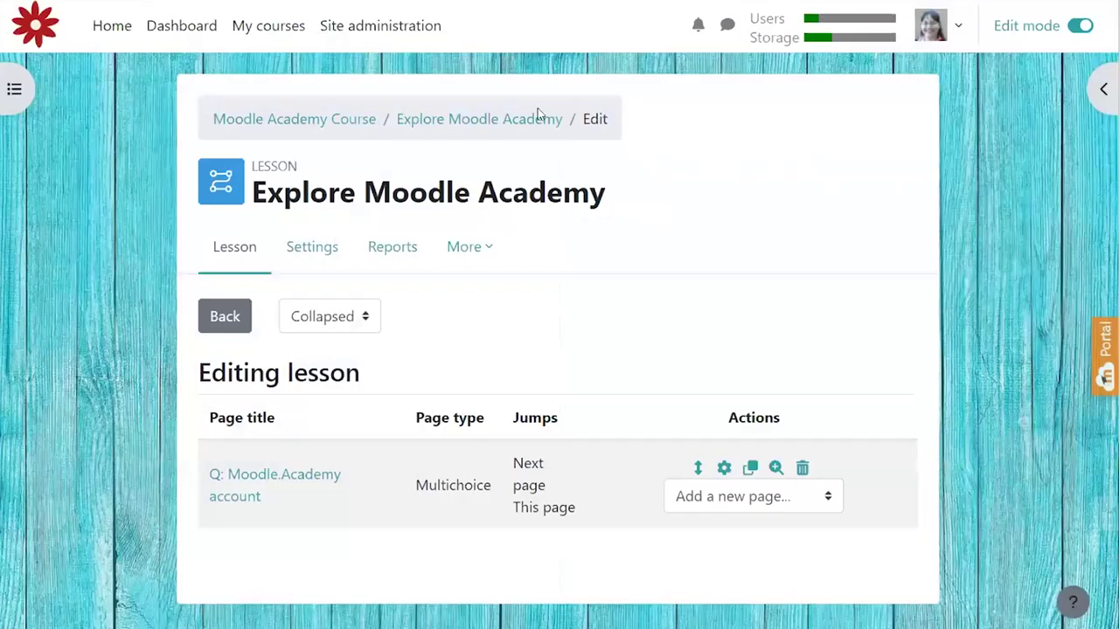
Step: In Moodle, add a content page titled "Create an account" and fill its contents with the Twine passage's text about visiting moodle.academy and re-taking the activity
{"action": "left_click", "coordinate": [809, 500]}
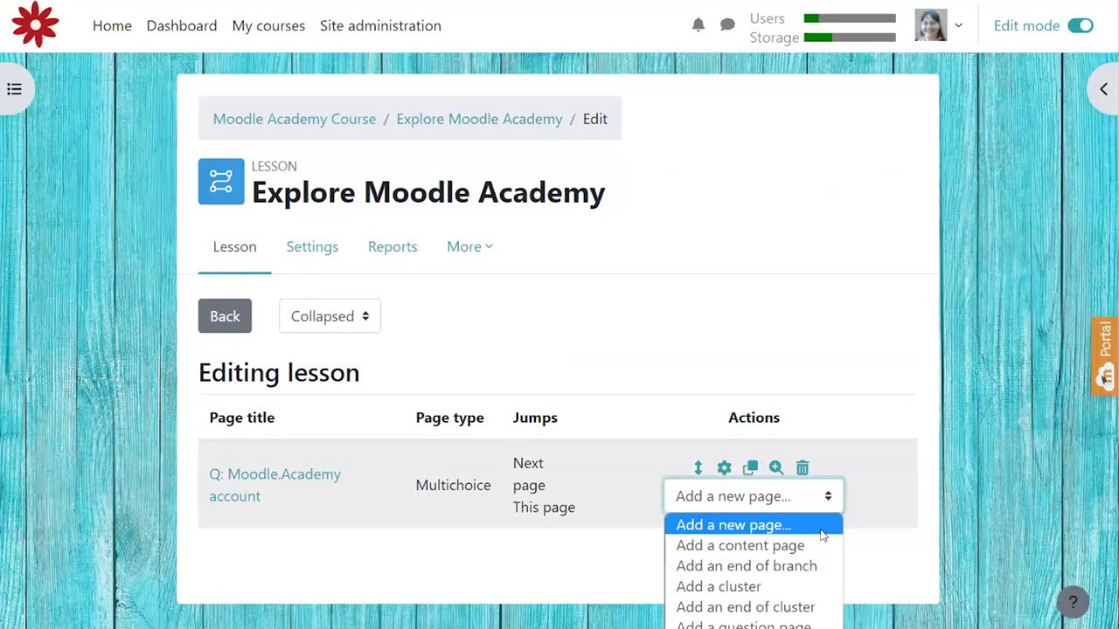
{"action": "left_click", "coordinate": [776, 546]}
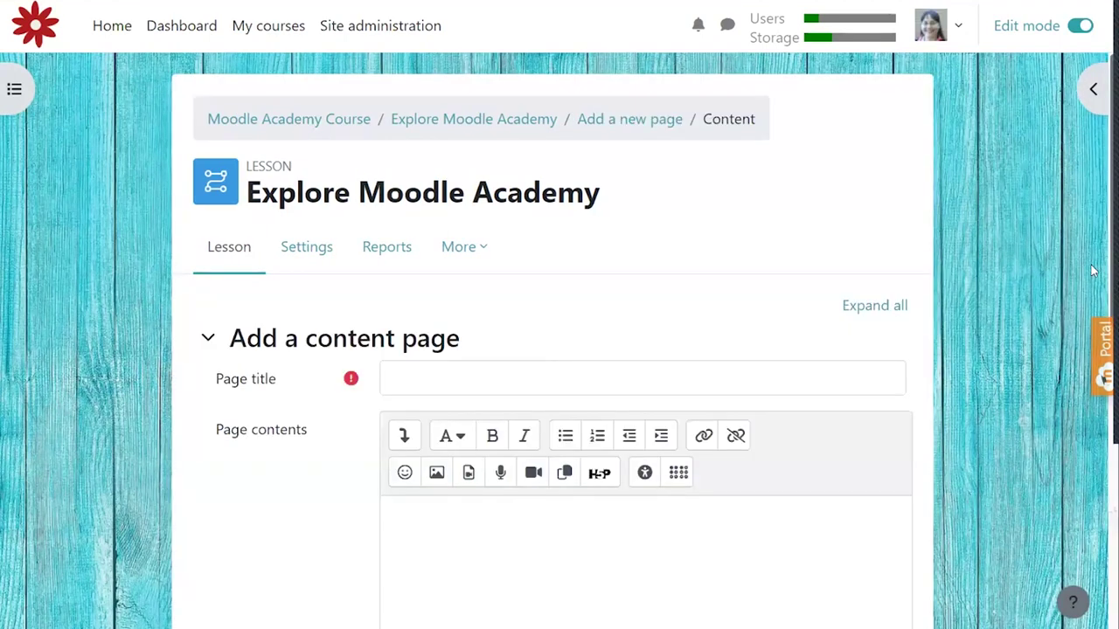
{"action": "left_click", "coordinate": [554, 370]}
{"action": "type", "text": "Create an account"}
{"action": "left_click", "coordinate": [728, 521]}
{"action": "type", "text": "Make a pause here and visit moodle.academy to create your account. Then re-take this activity."}
Step: Check the passage's link in Twine, and set the content page's Content 1 description to "Continue" and its jump to End of lesson
{"action": "scroll", "coordinate": [242, 484], "scroll_direction": "down", "scroll_amount": 7}
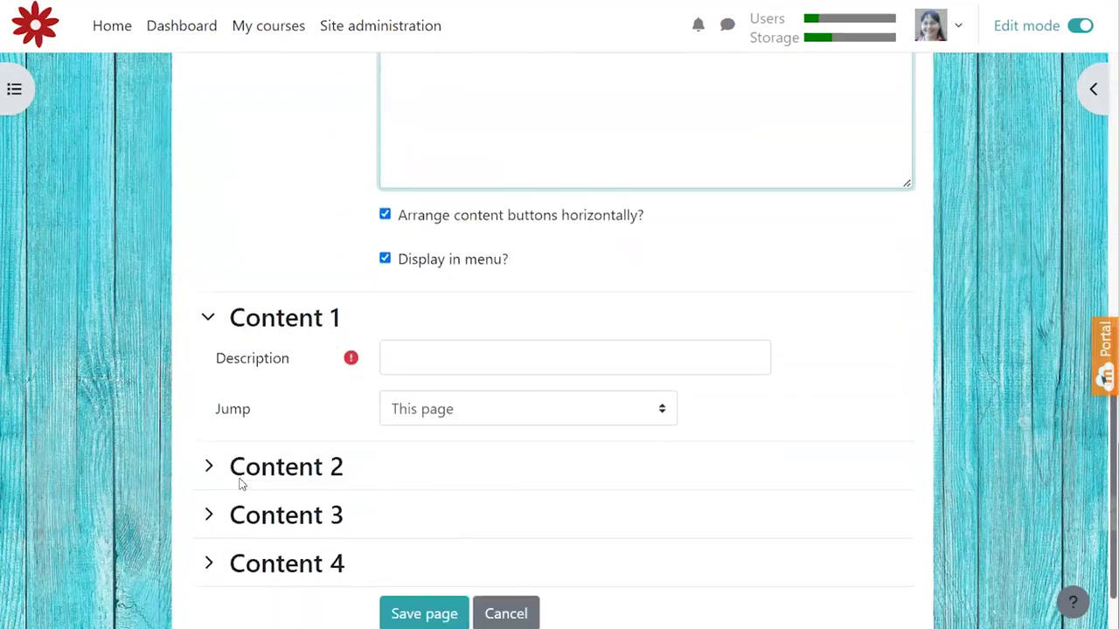
{"action": "scroll", "coordinate": [242, 484], "scroll_direction": "down", "scroll_amount": 1}
{"action": "left_click", "coordinate": [470, 291]}
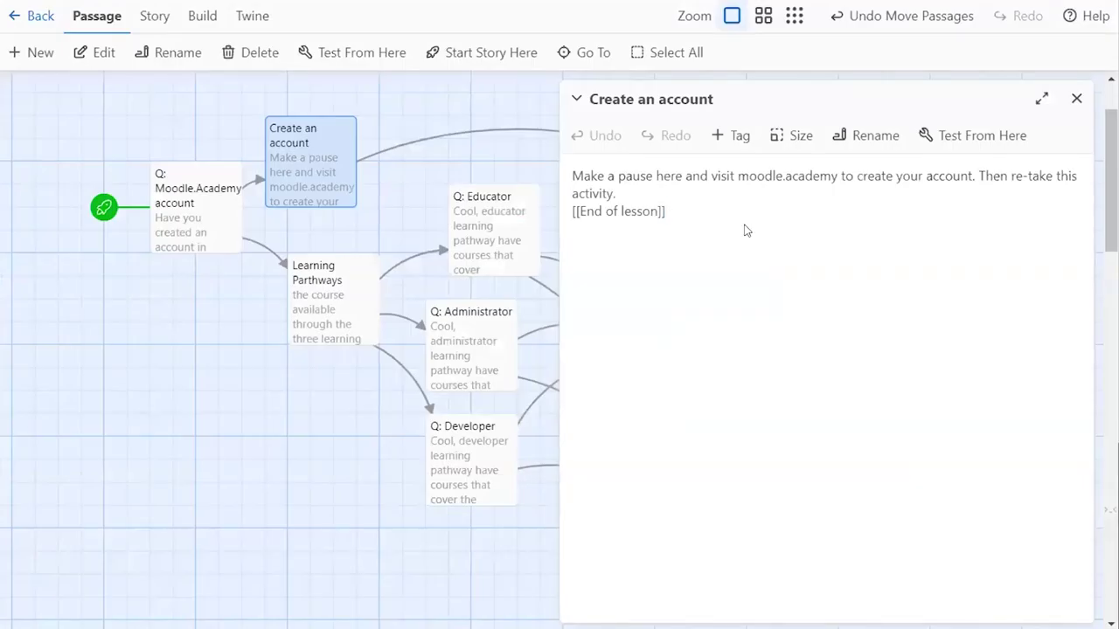
{"action": "left_click", "coordinate": [612, 227]}
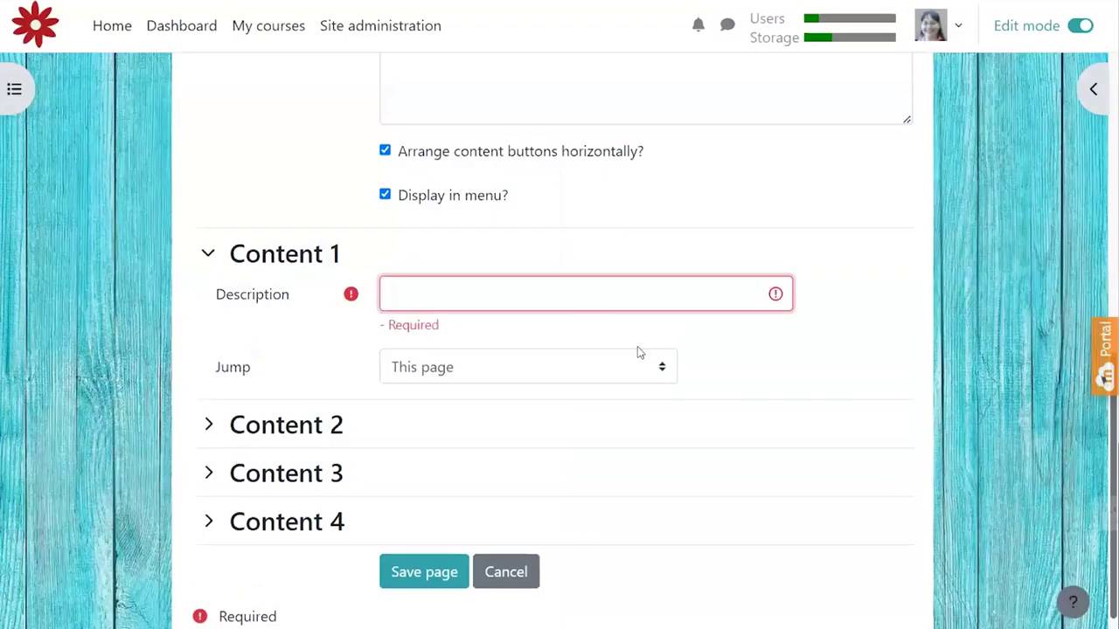
{"action": "type", "text": "Continue"}
{"action": "left_click", "coordinate": [574, 367]}
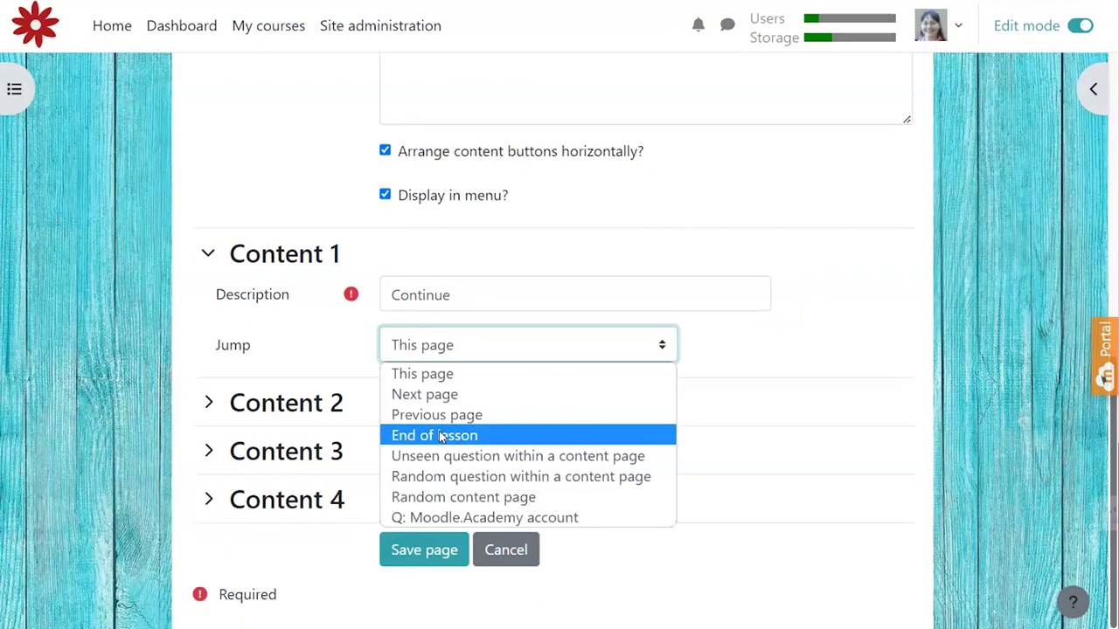
{"action": "left_click", "coordinate": [439, 434]}
{"action": "left_click", "coordinate": [850, 329]}
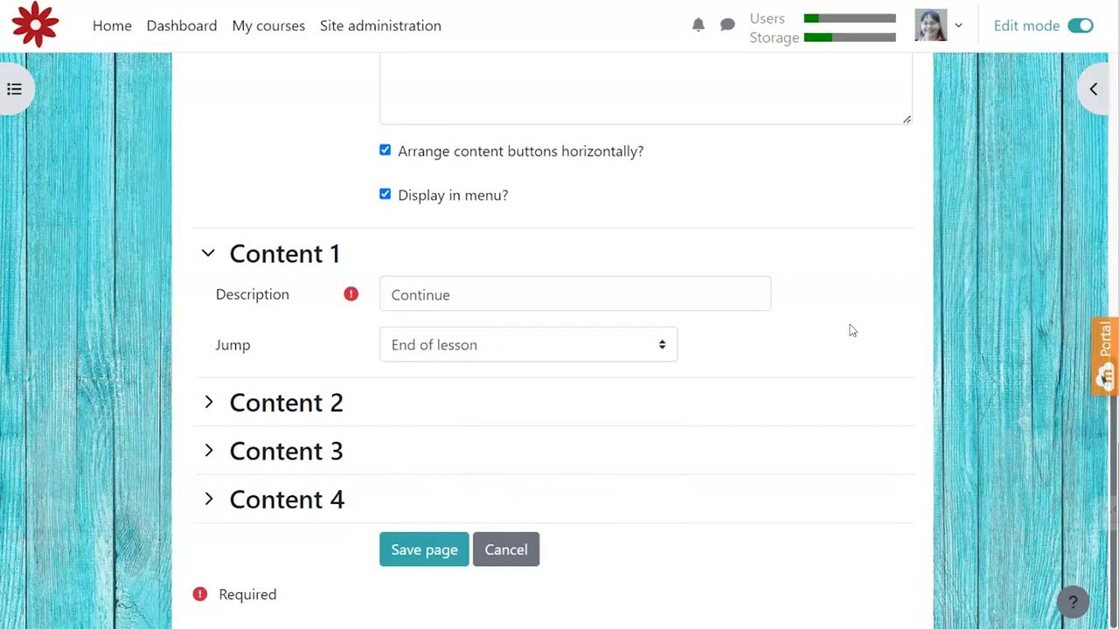
{"action": "scroll", "coordinate": [850, 330], "scroll_direction": "down", "scroll_amount": 1}
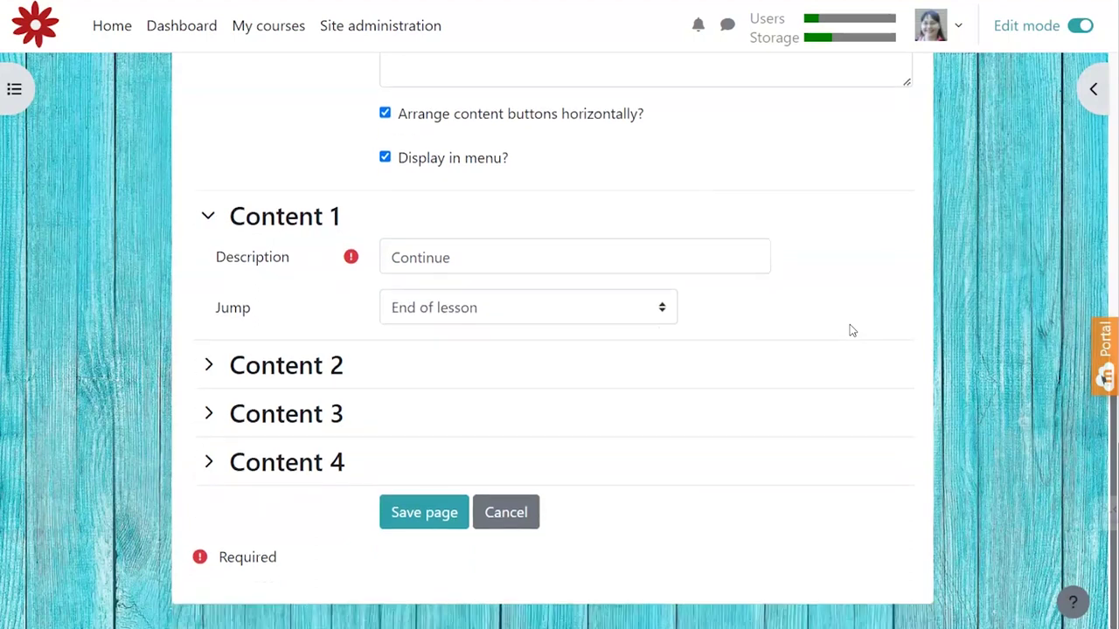
Step: Save the "Create an account" content page, and switch to Twine to close the Create an account passage
{"action": "left_click", "coordinate": [408, 525]}
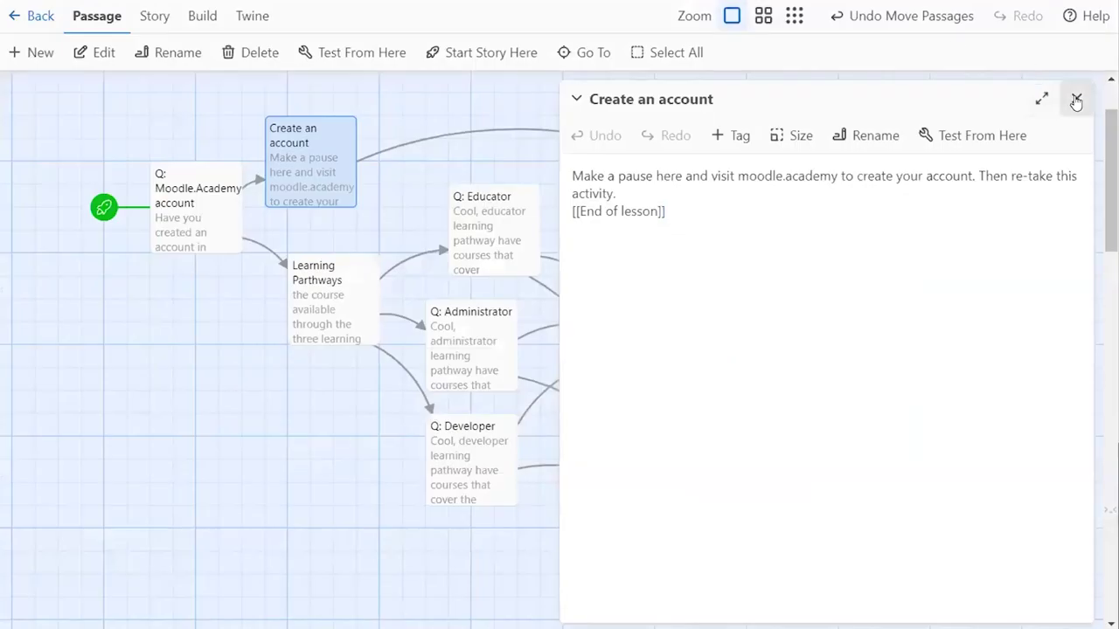
{"action": "left_click", "coordinate": [1081, 99]}
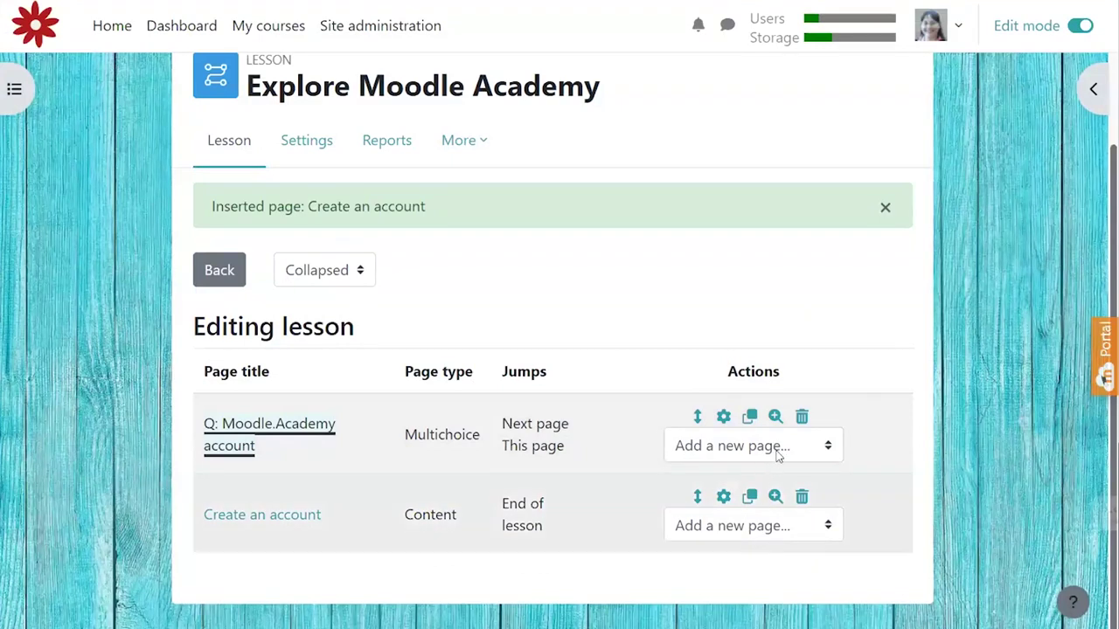
Step: In Moodle, add a content page after "Create an account" titled "Learning Pathways", with the text asking which of the three learning pathways interests the learner
{"action": "left_click", "coordinate": [753, 527]}
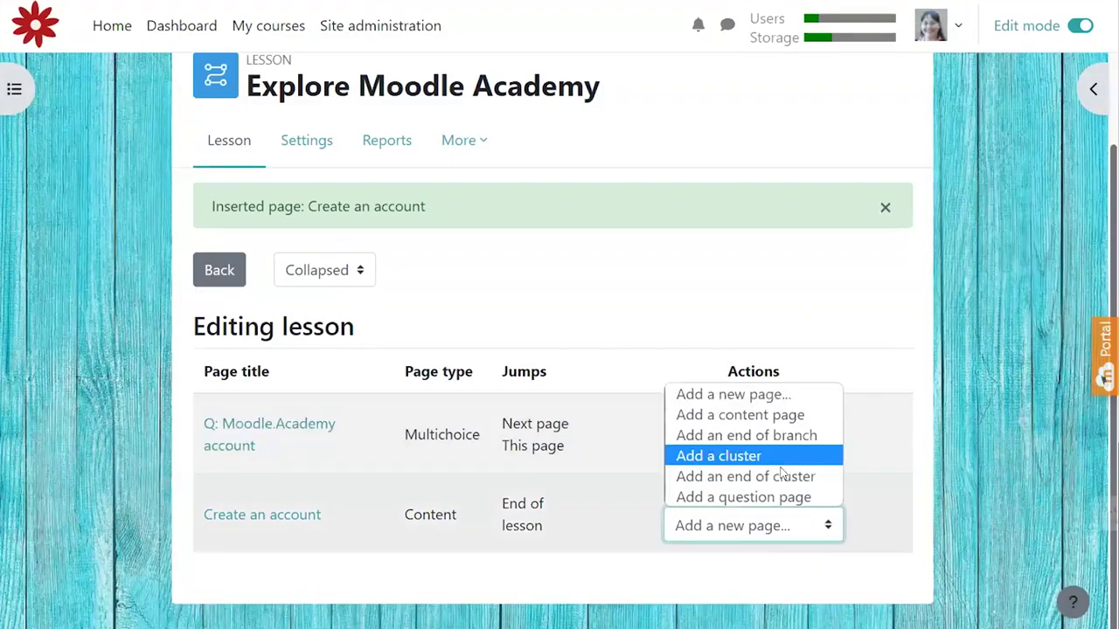
{"action": "left_click", "coordinate": [781, 417]}
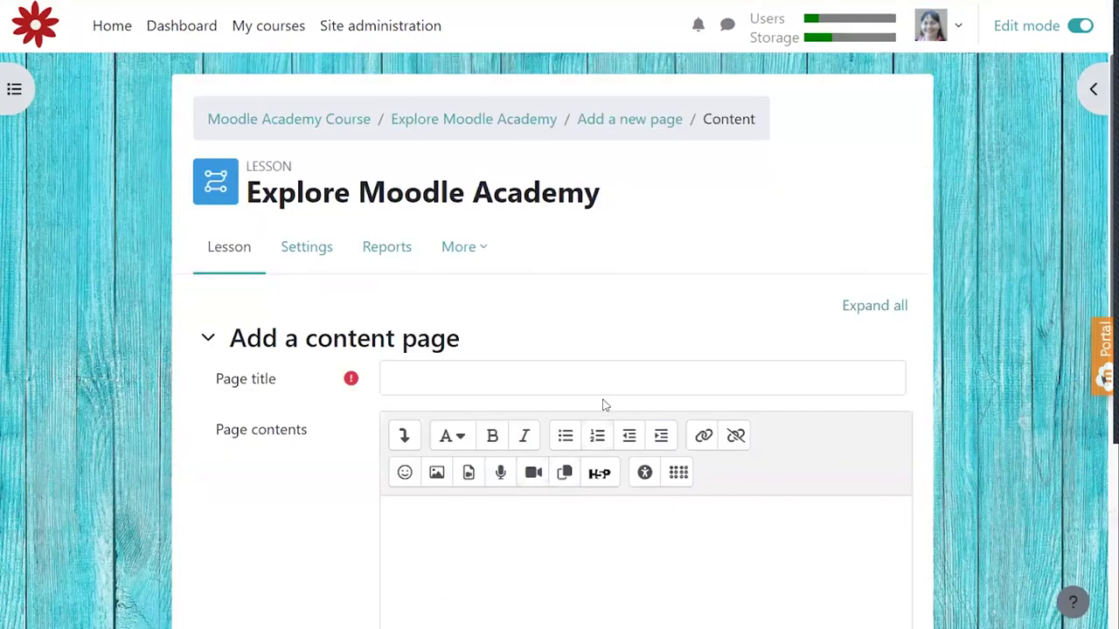
{"action": "left_click", "coordinate": [616, 387]}
{"action": "type", "text": "Learning Pathways"}
{"action": "scroll", "coordinate": [617, 350], "scroll_direction": "down", "scroll_amount": 3}
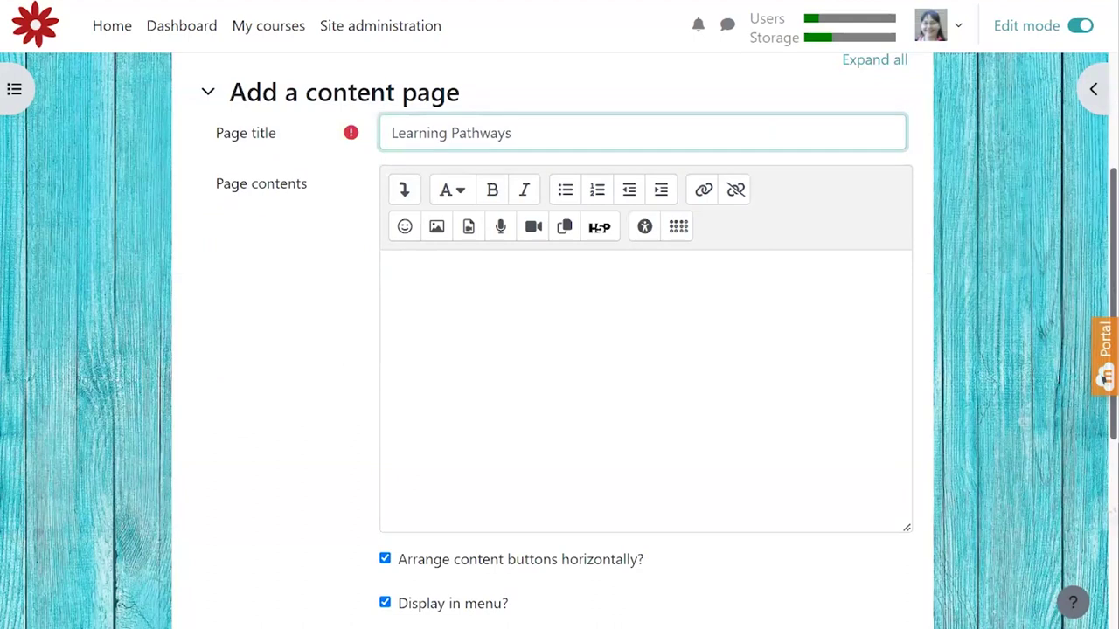
{"action": "left_click", "coordinate": [650, 343]}
{"action": "type", "text": "Great! Now take some time to explore the course available through the three learning pathways. Which learning pathway are you interested in?"}
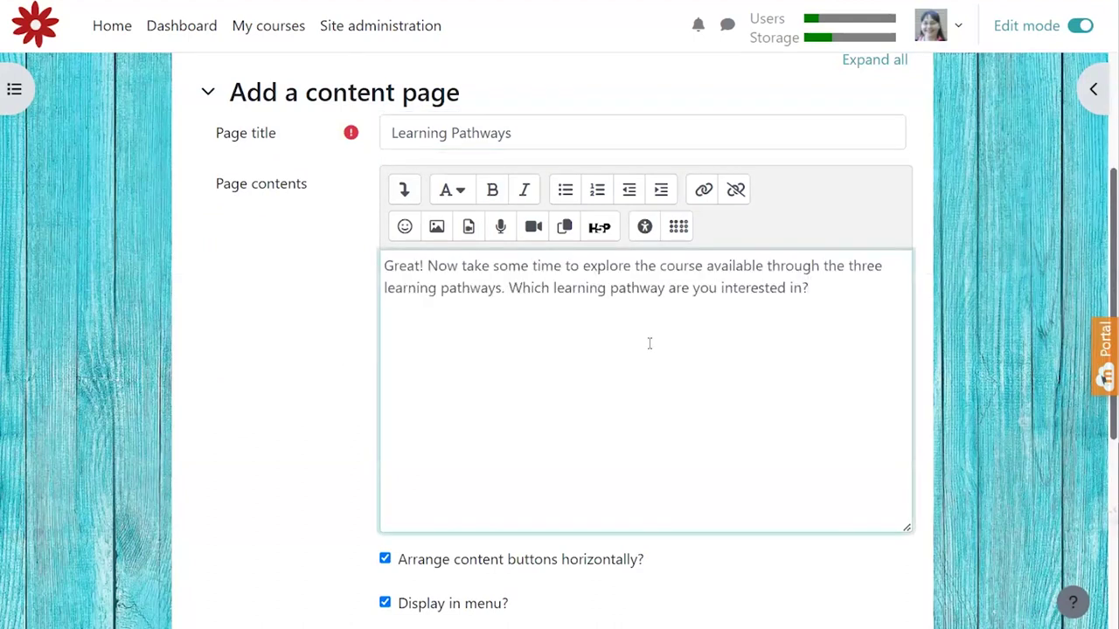
Step: Set the descriptions of Content 1, 2 and 3 to "Educator", "Administrator" and "Developer", and save the page
{"action": "scroll", "coordinate": [650, 344], "scroll_direction": "down", "scroll_amount": 5}
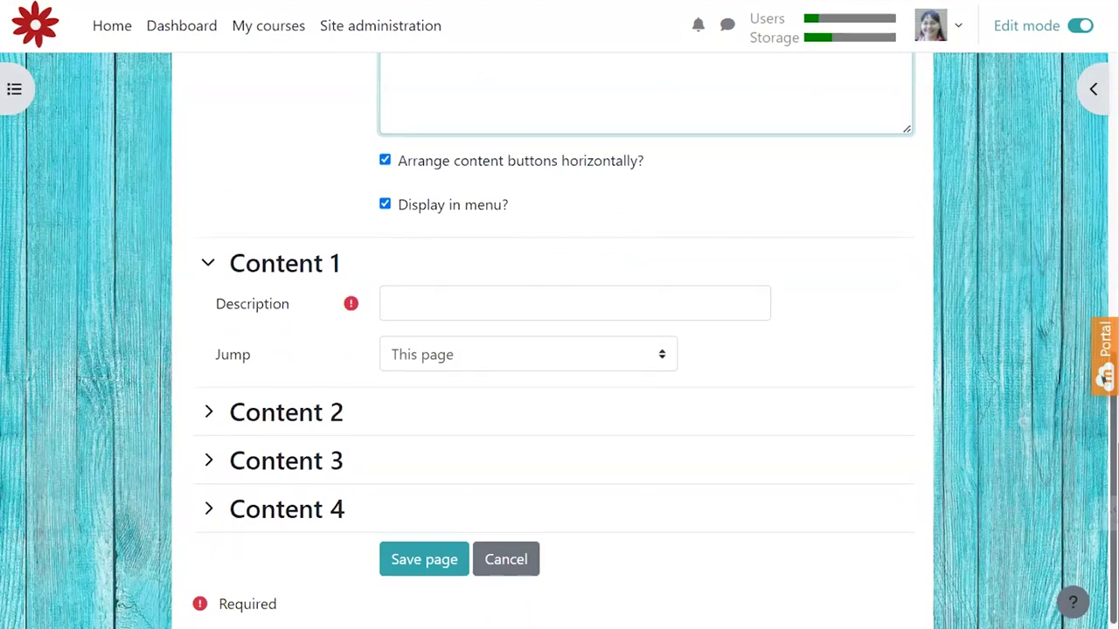
{"action": "left_click", "coordinate": [1055, 222]}
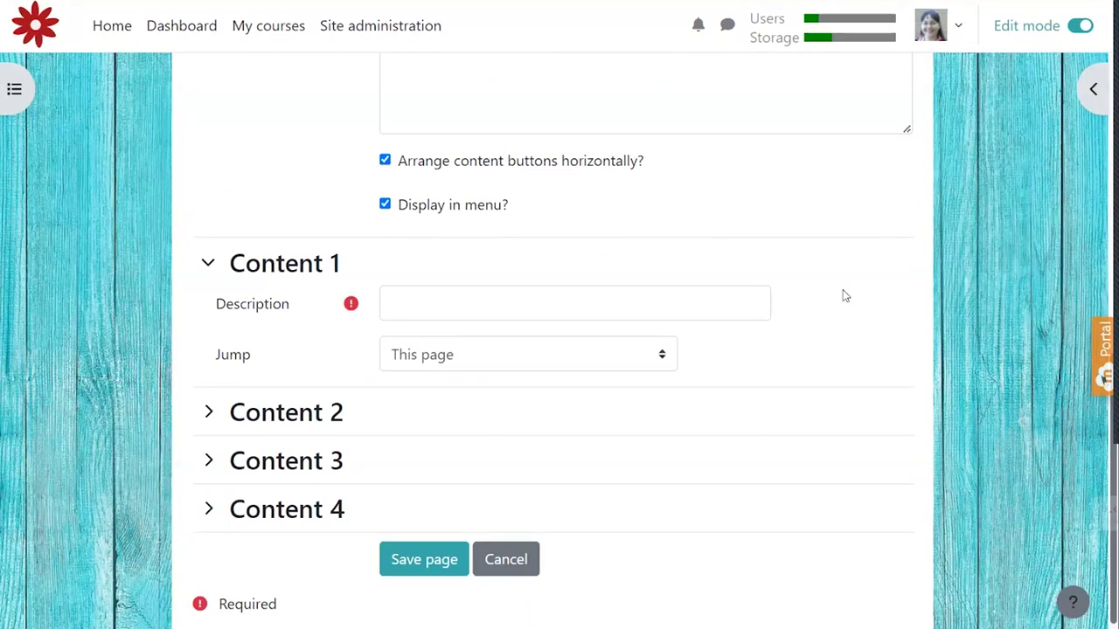
{"action": "left_click", "coordinate": [704, 313]}
{"action": "type", "text": "Educator"}
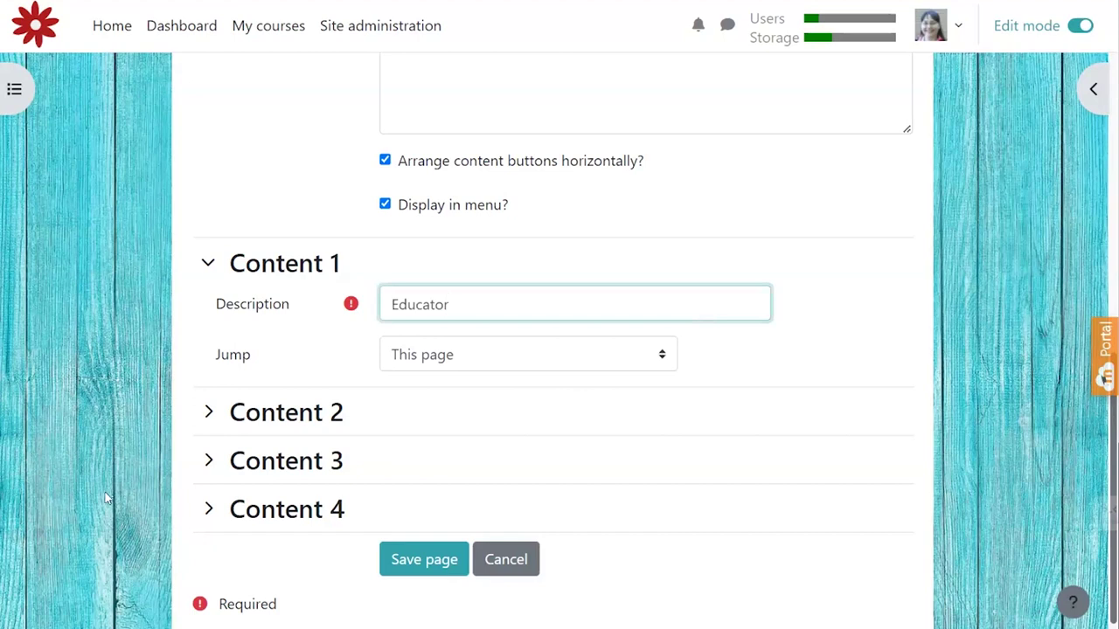
{"action": "left_click", "coordinate": [214, 414]}
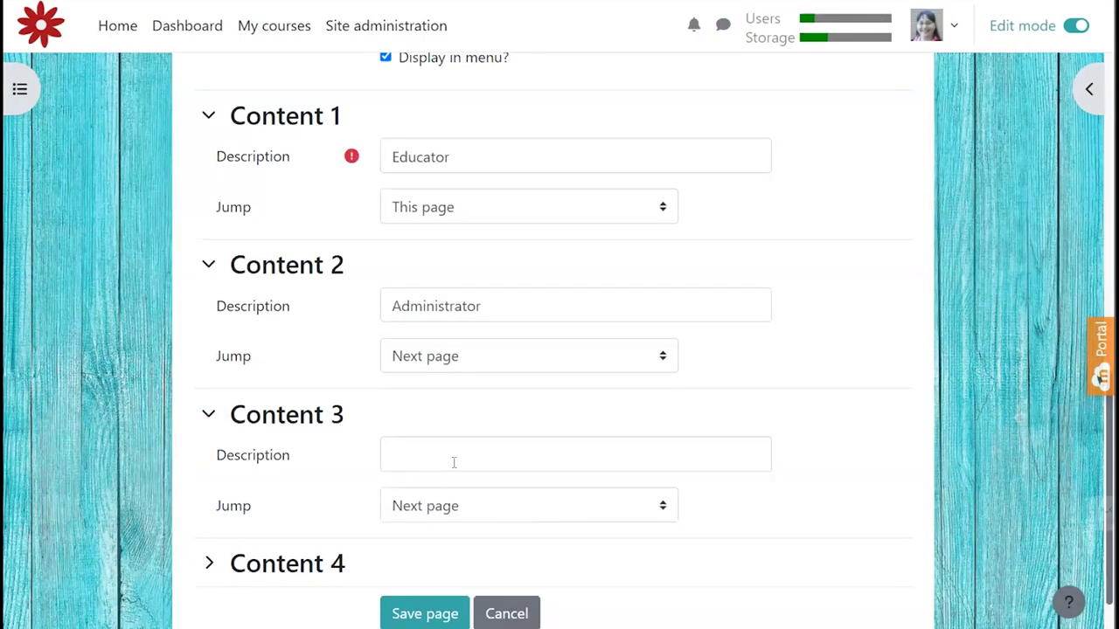
{"action": "left_click", "coordinate": [469, 447]}
{"action": "type", "text": "Developer"}
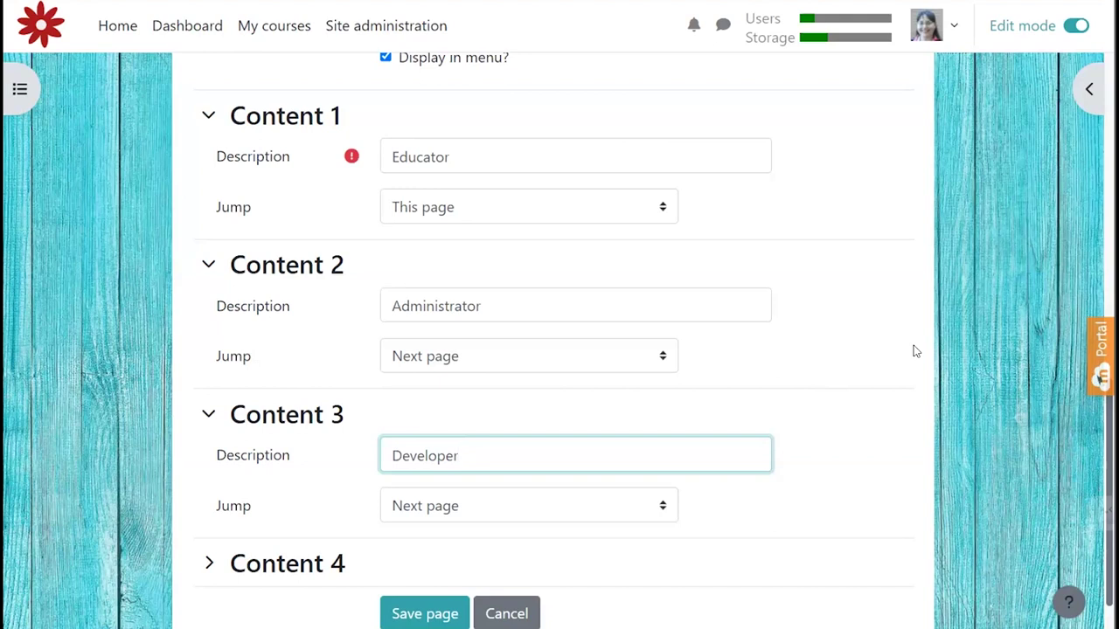
{"action": "scroll", "coordinate": [993, 381], "scroll_direction": "down", "scroll_amount": 2}
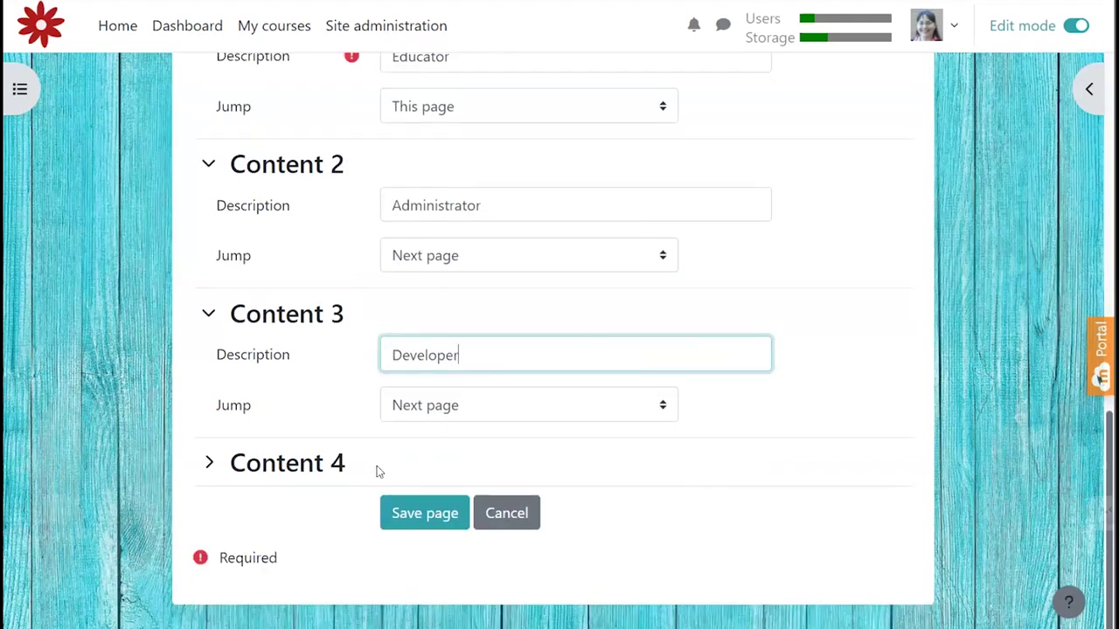
{"action": "left_click", "coordinate": [420, 519]}
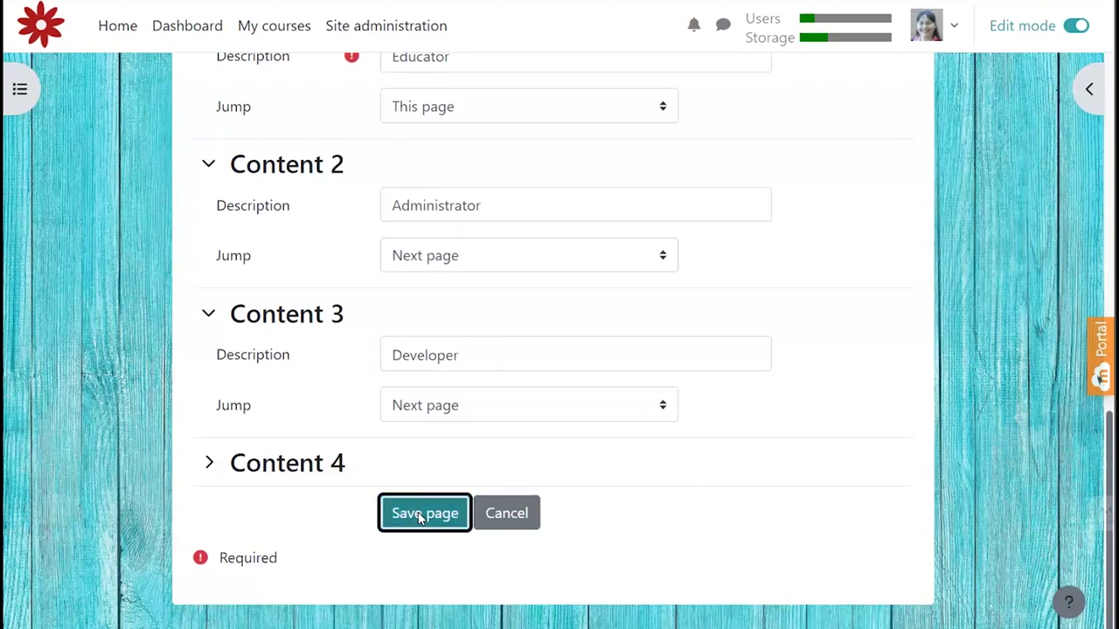
Step: Add a Multichoice question page after Learning Pathways titled "Q: Educator", with the educator pathway text asking whether a course or program has been selected
{"action": "scroll", "coordinate": [417, 519], "scroll_direction": "down", "scroll_amount": 2}
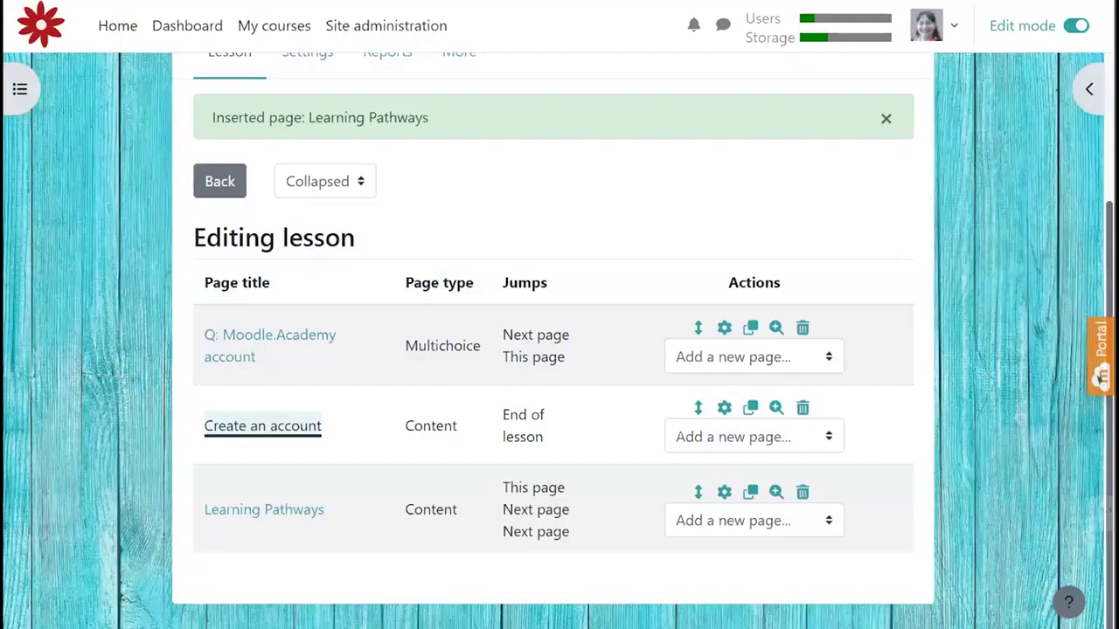
{"action": "left_click", "coordinate": [774, 523]}
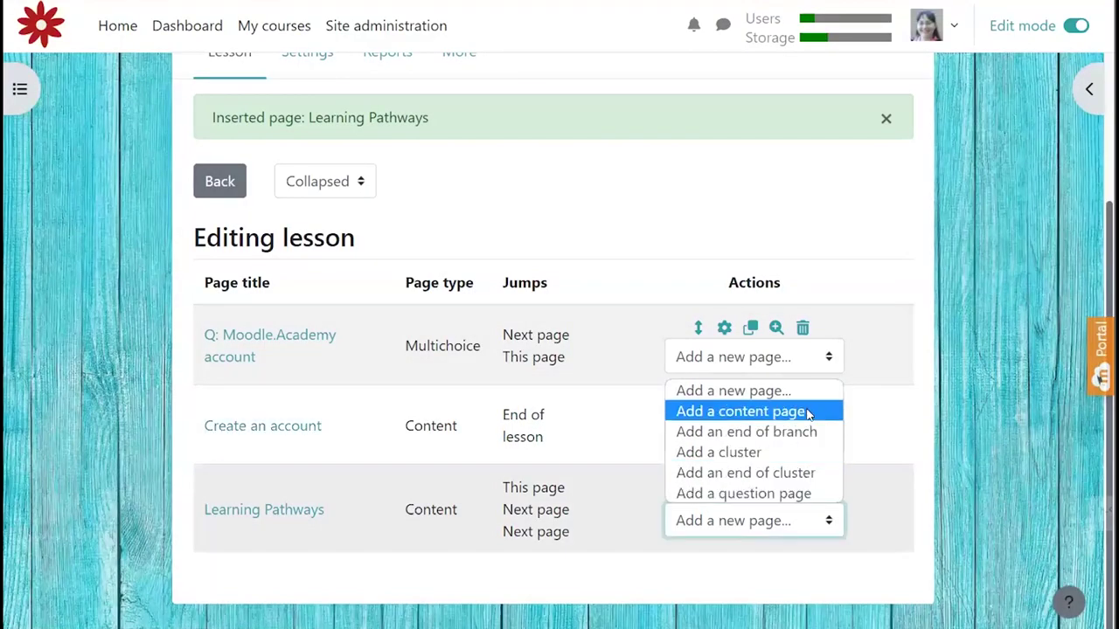
{"action": "left_click", "coordinate": [784, 496]}
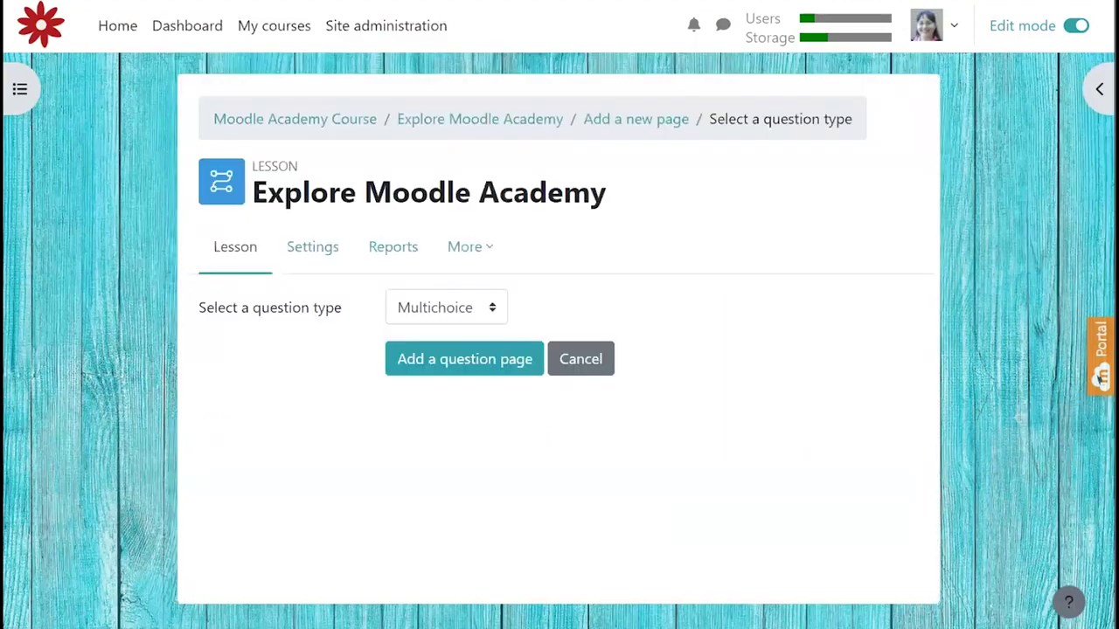
{"action": "left_click", "coordinate": [463, 368]}
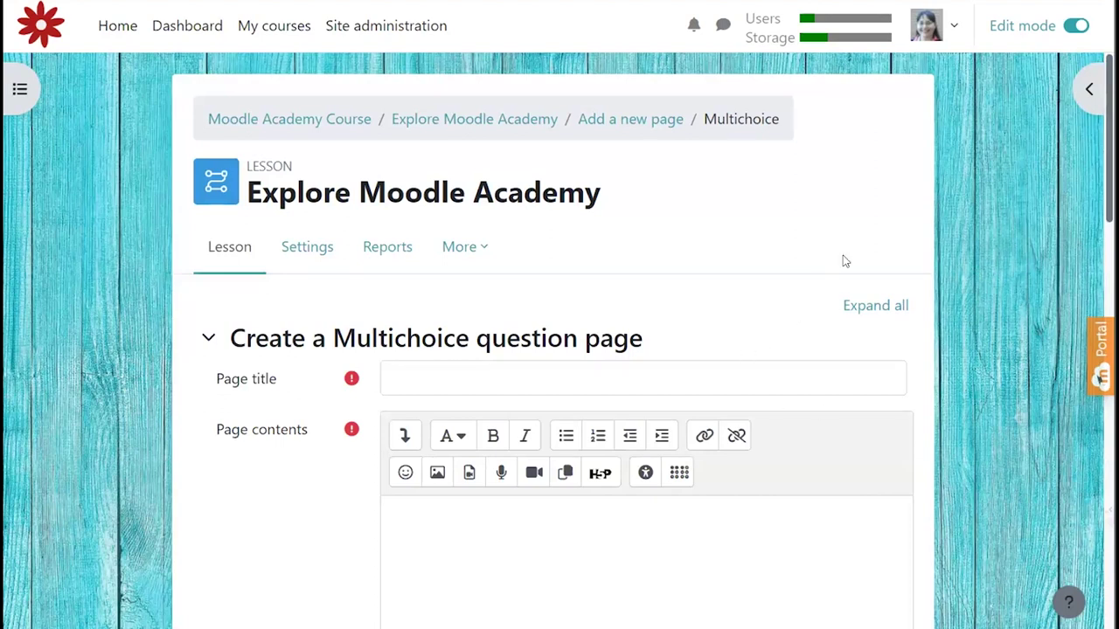
{"action": "scroll", "coordinate": [845, 261], "scroll_direction": "down", "scroll_amount": 2}
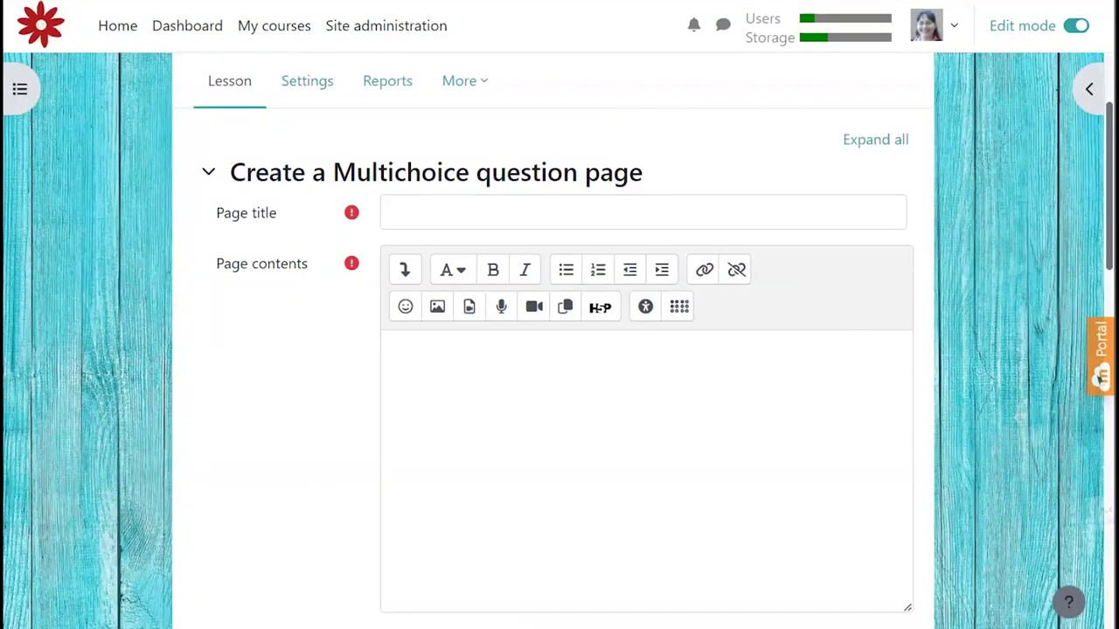
{"action": "left_click", "coordinate": [608, 211]}
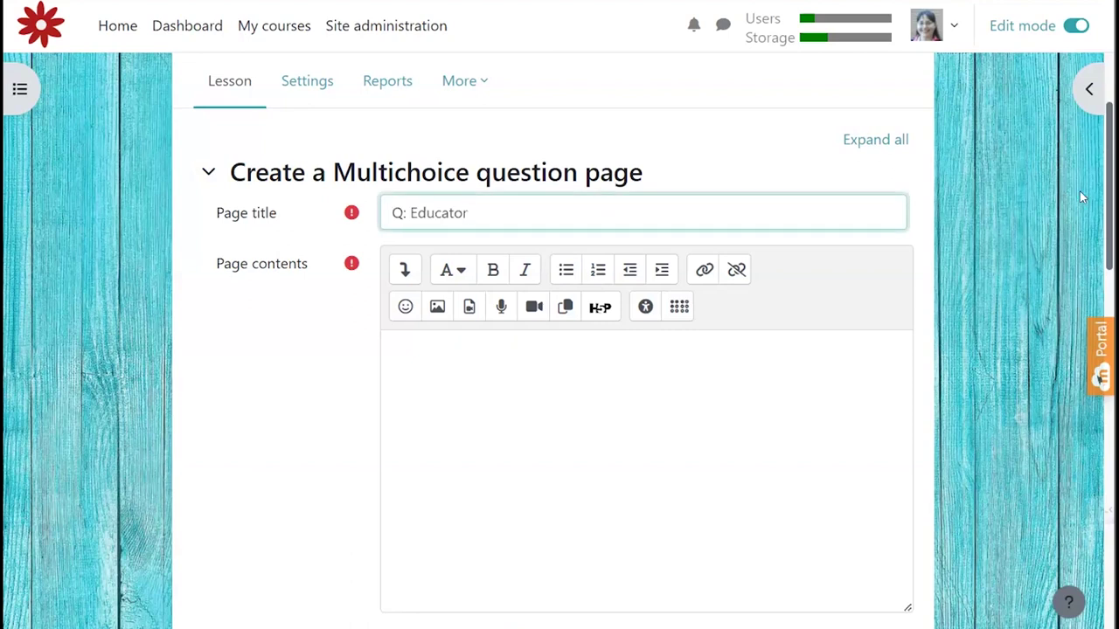
{"action": "left_click", "coordinate": [575, 481]}
{"action": "type", "text": "Cool, educator learning pathway have courses that cover instructional design, course creation, and facilitation.  Have you selected a course or a program to take?"}
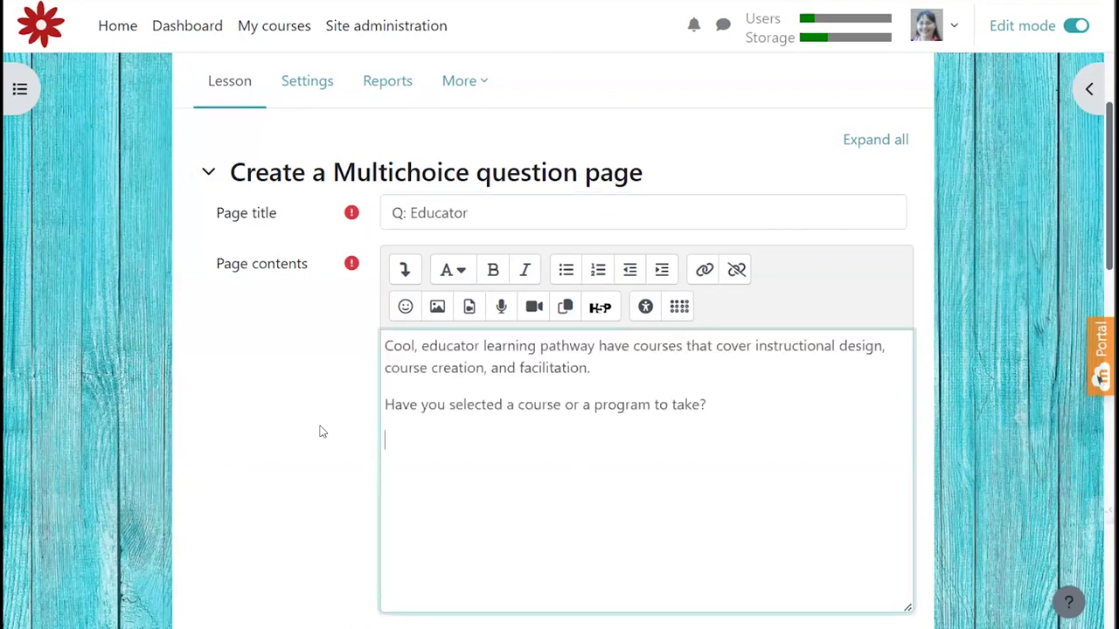
Step: Enter "Yes" as Answer 1 and "No" as Answer 2 of the educator question, and save the page
{"action": "scroll", "coordinate": [320, 431], "scroll_direction": "down", "scroll_amount": 2}
{"action": "scroll", "coordinate": [320, 431], "scroll_direction": "down", "scroll_amount": 2}
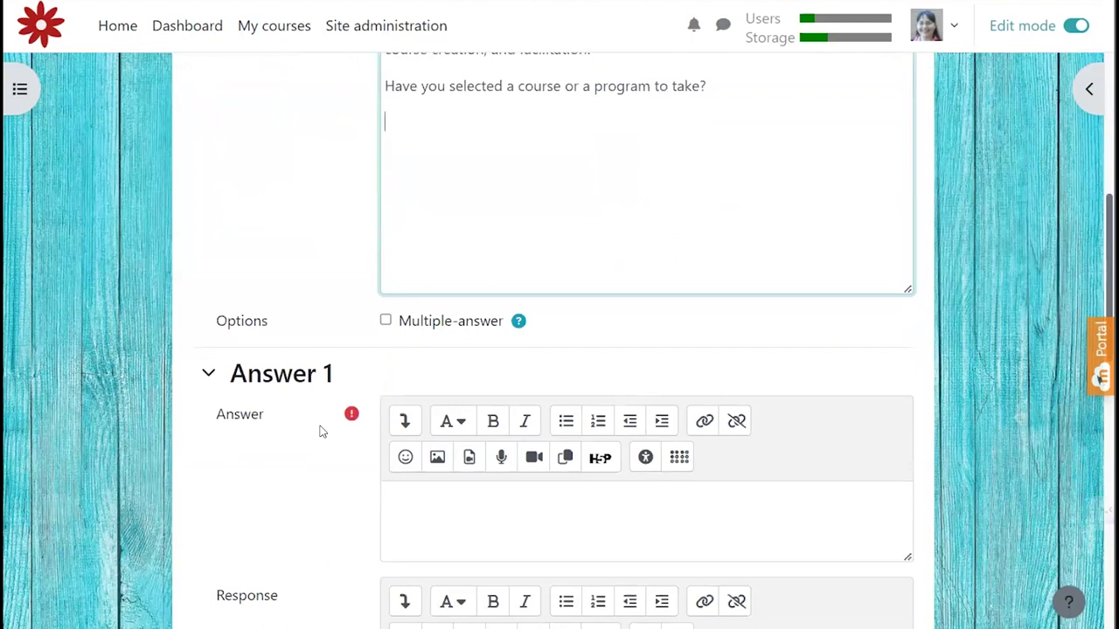
{"action": "scroll", "coordinate": [320, 431], "scroll_direction": "down", "scroll_amount": 2}
{"action": "scroll", "coordinate": [320, 431], "scroll_direction": "down", "scroll_amount": 1}
{"action": "left_click", "coordinate": [469, 313]}
{"action": "type", "text": "Ye"}
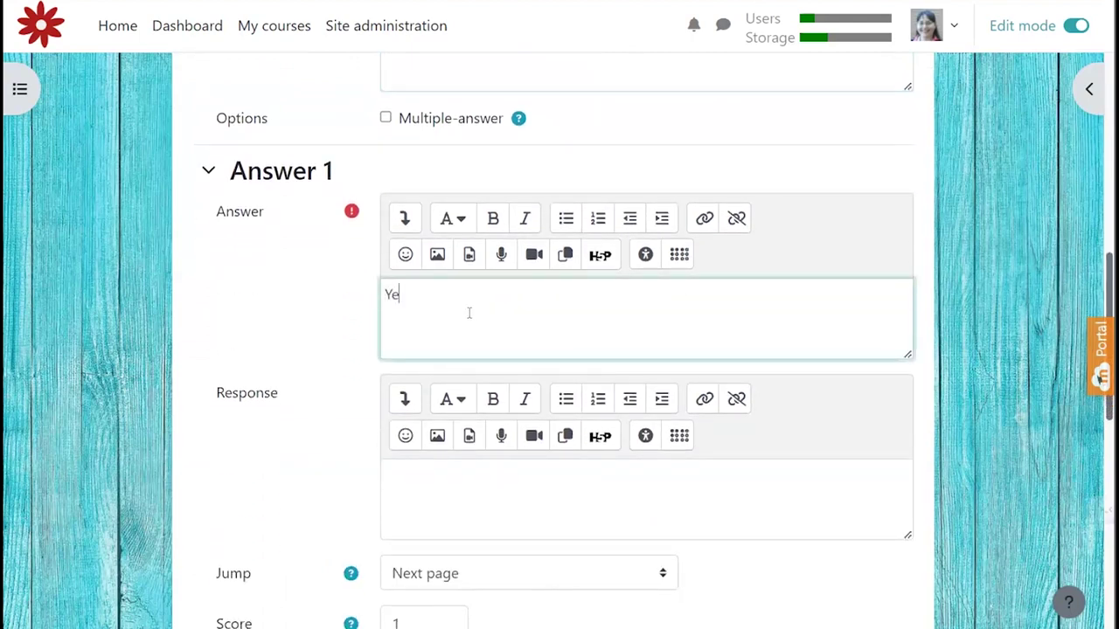
{"action": "scroll", "coordinate": [320, 379], "scroll_direction": "down", "scroll_amount": 5}
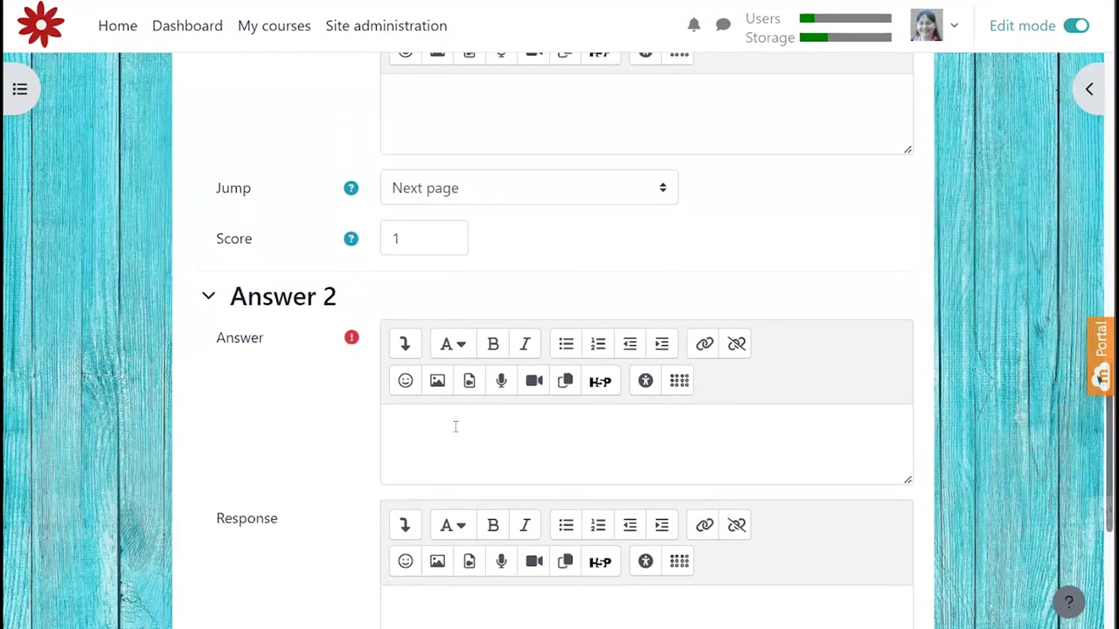
{"action": "left_click", "coordinate": [462, 432]}
{"action": "type", "text": "N"}
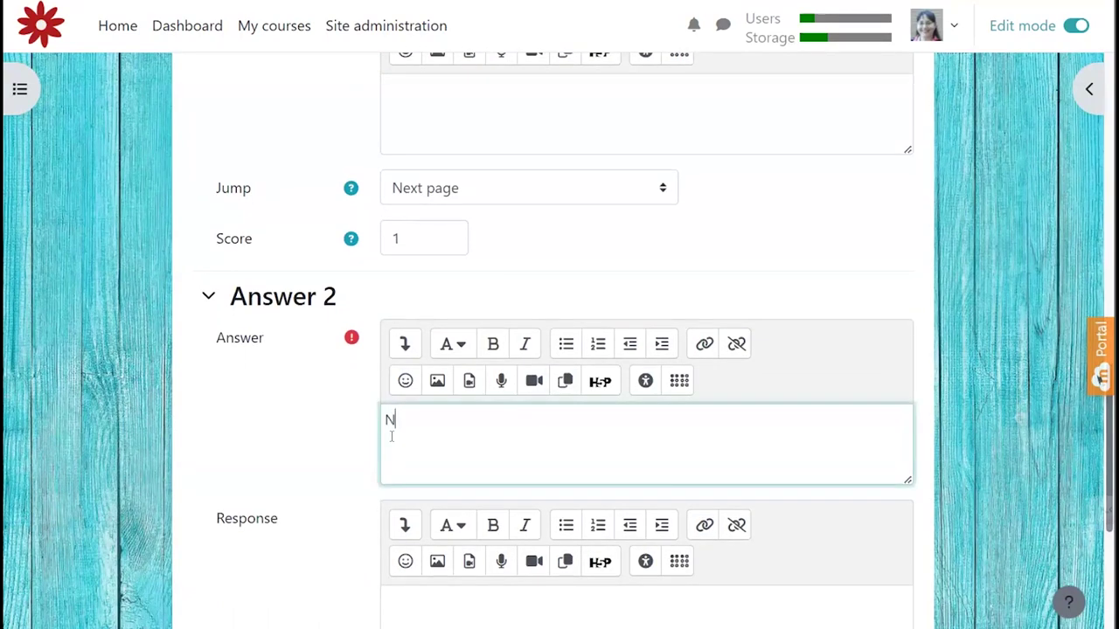
{"action": "type", "text": "o"}
{"action": "scroll", "coordinate": [353, 445], "scroll_direction": "down", "scroll_amount": 5}
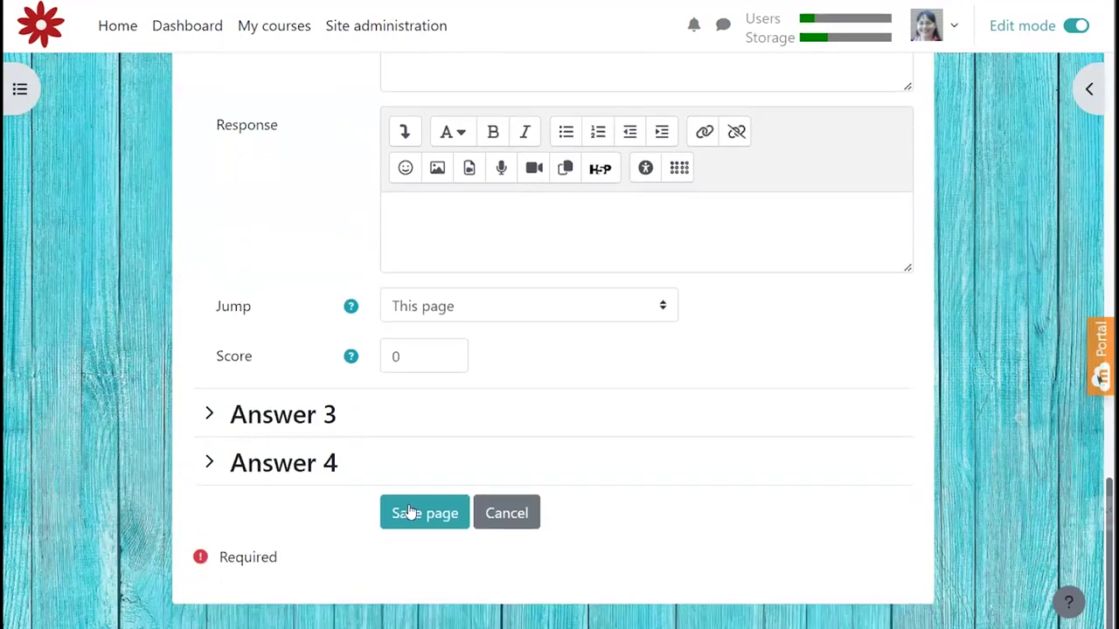
{"action": "left_click", "coordinate": [422, 517]}
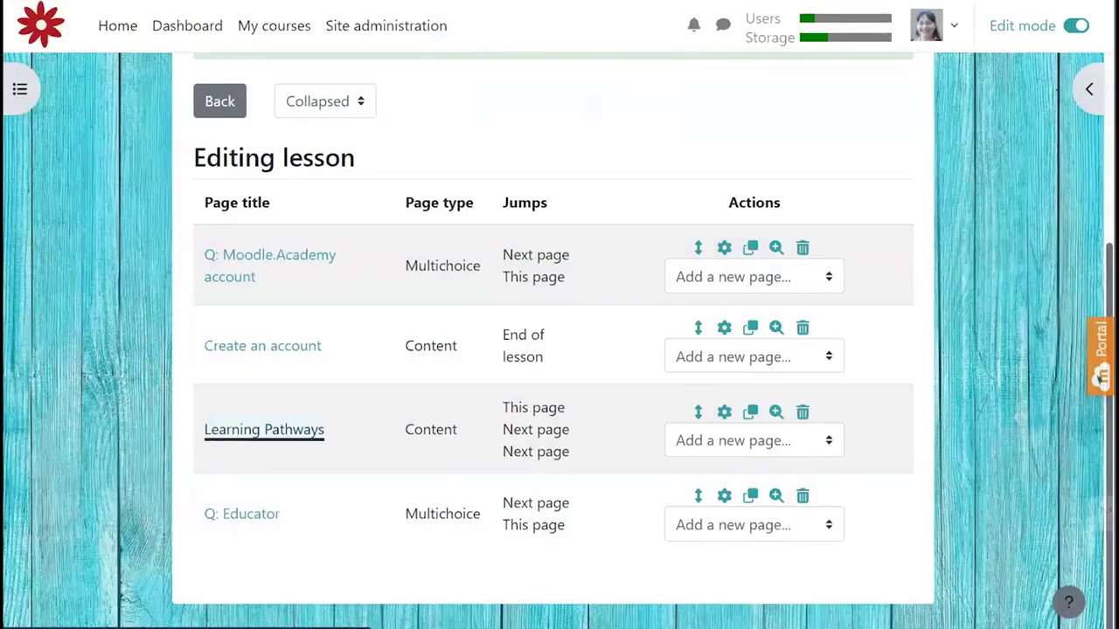
Step: Duplicate the "Q: Educator" question page and change the copy's page title to "Q: Administrator"
{"action": "left_click", "coordinate": [752, 496]}
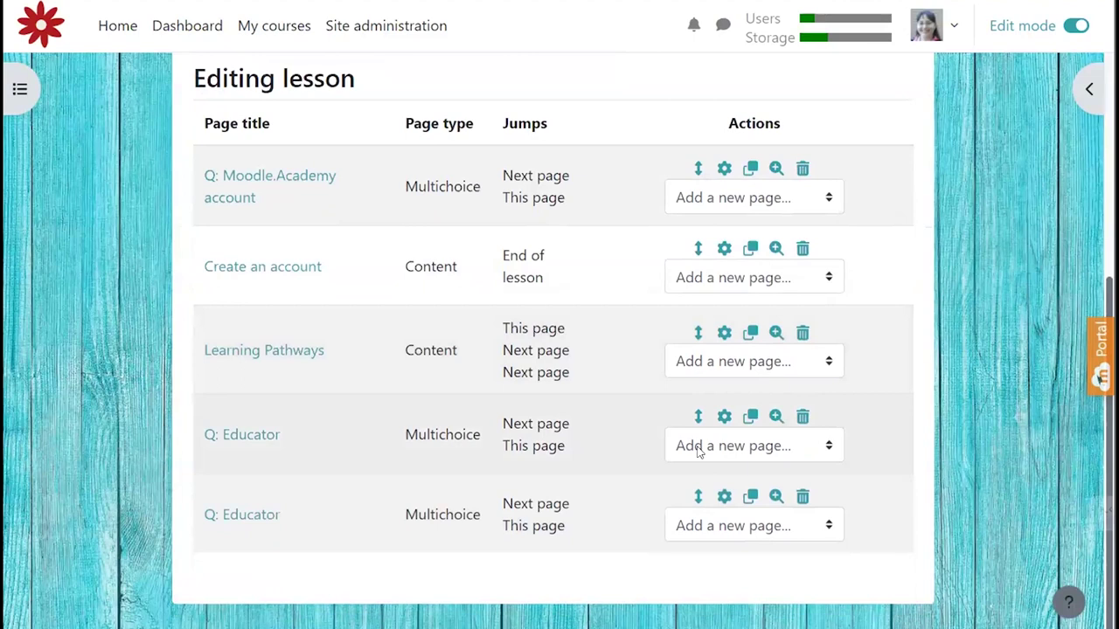
{"action": "left_click", "coordinate": [723, 496]}
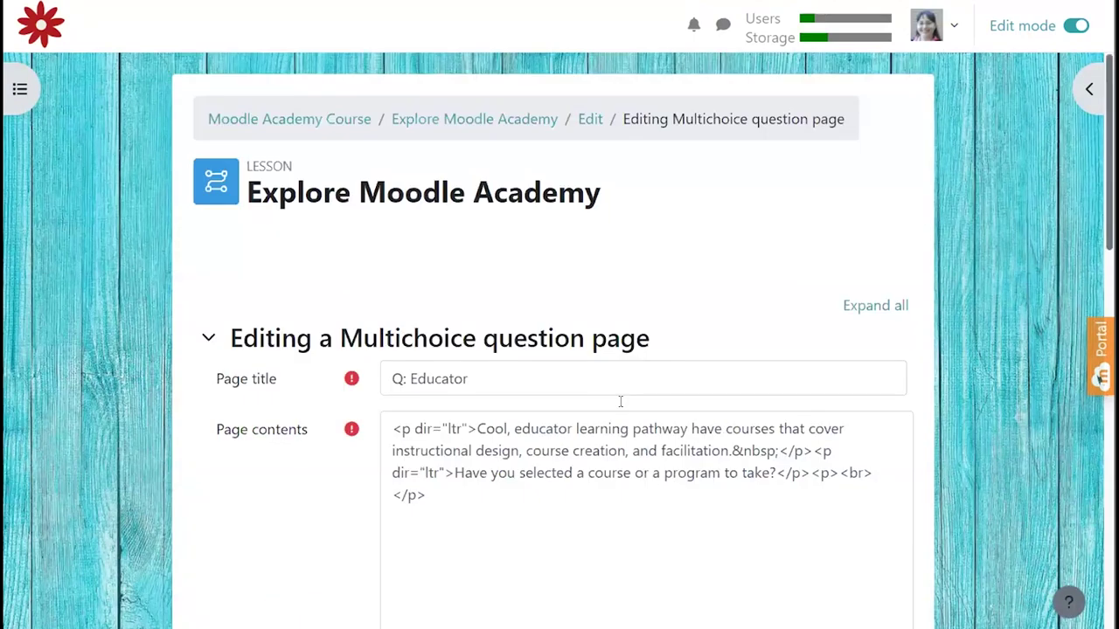
{"action": "double_click", "coordinate": [437, 380]}
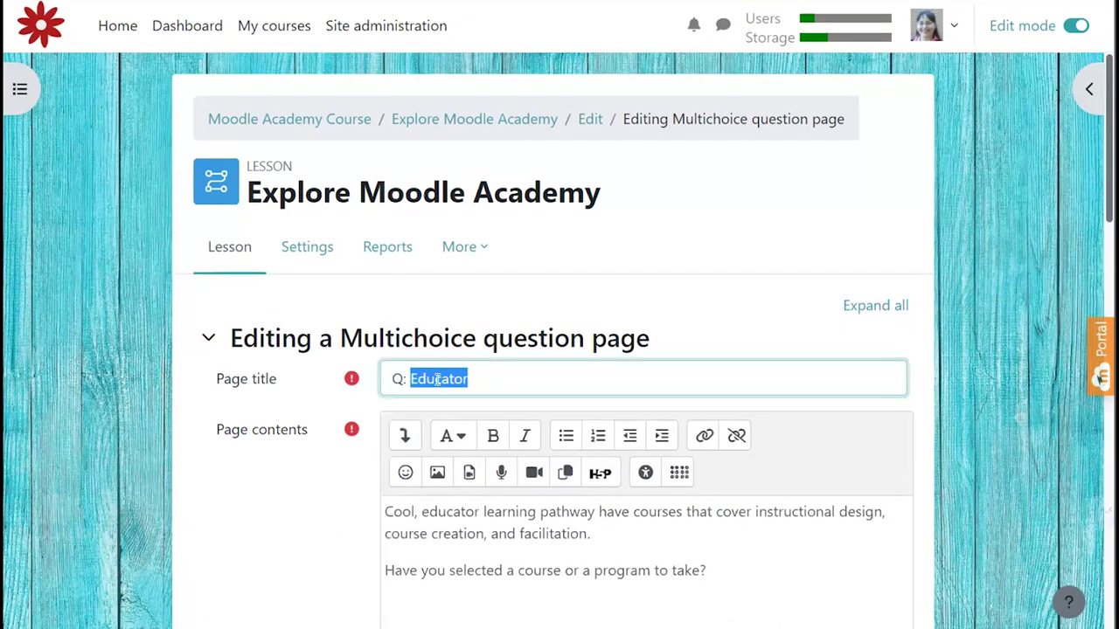
{"action": "left_click", "coordinate": [439, 380]}
{"action": "type", "text": "A"}
{"action": "key", "text": "Right"}
{"action": "key", "text": "Right"}
{"action": "key", "text": "Right"}
{"action": "key", "text": "Right"}
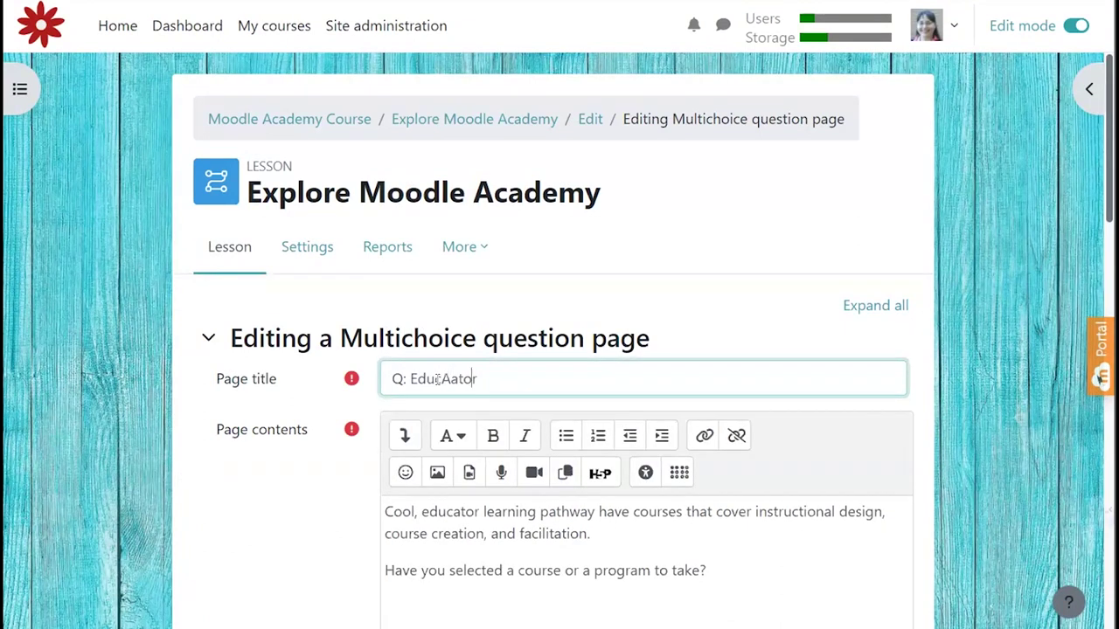
{"action": "key", "text": "BackSpace"}
{"action": "key", "text": "BackSpace"}
{"action": "key", "text": "BackSpace"}
{"action": "key", "text": "BackSpace"}
{"action": "key", "text": "BackSpace"}
{"action": "key", "text": "BackSpace"}
{"action": "key", "text": "BackSpace"}
{"action": "key", "text": "BackSpace"}
{"action": "key", "text": "BackSpace"}
{"action": "type", "text": "Administrator"}
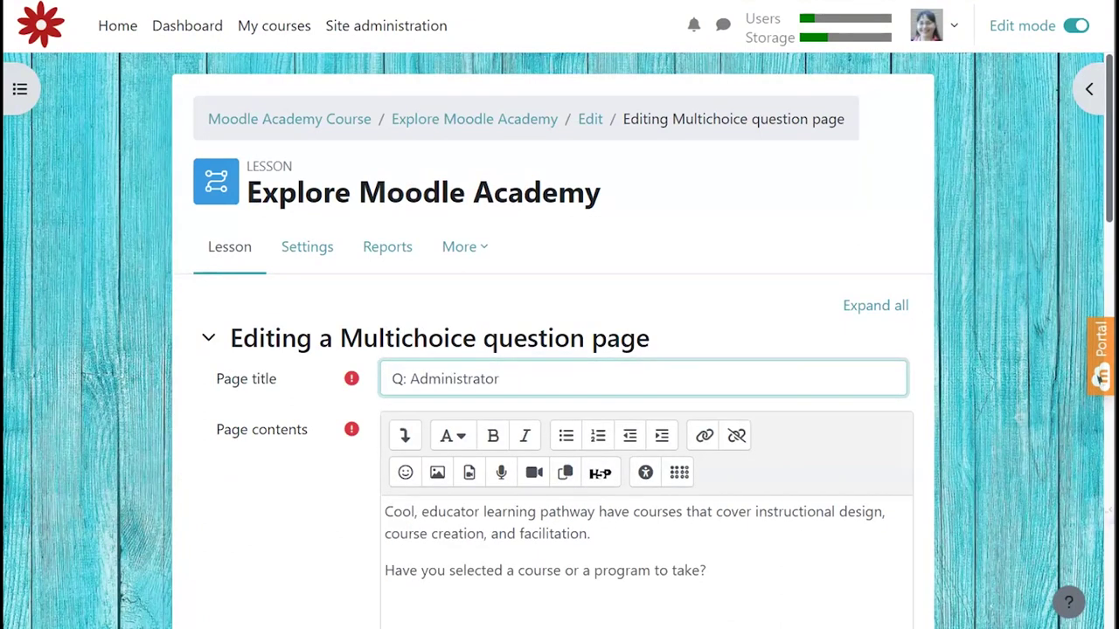
Step: Replace the copy's page contents with the administrator pathway text on Moodle Admin Basics, ending with "Have you selected a course or a program to take?"
{"action": "key", "text": "Tab"}
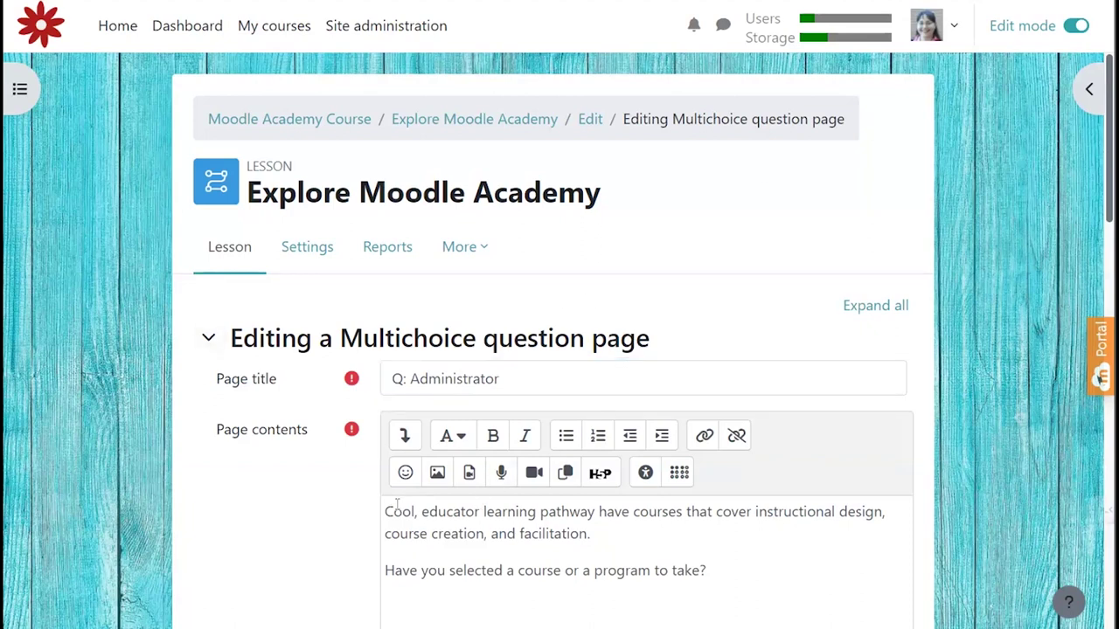
{"action": "key", "text": "shift+Down"}
{"action": "key", "text": "shift+Down"}
{"action": "key", "text": "shift+Down"}
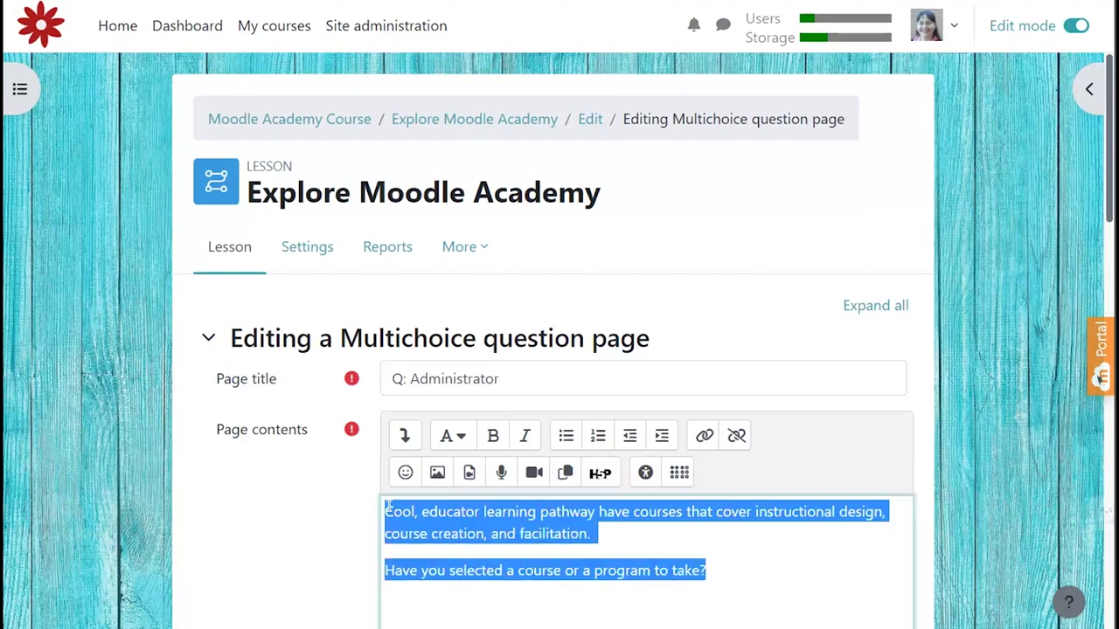
{"action": "type", "text": "Cool, administrator learning pathway have courses that cover the fundamentals of Moodle Admin Basics. The pathway will take you from your first steps managing a basic Moodle LMS or MoodleCloud site, to confident proficiency in all aspects of site administration. Have you selected a course or a program to take?"}
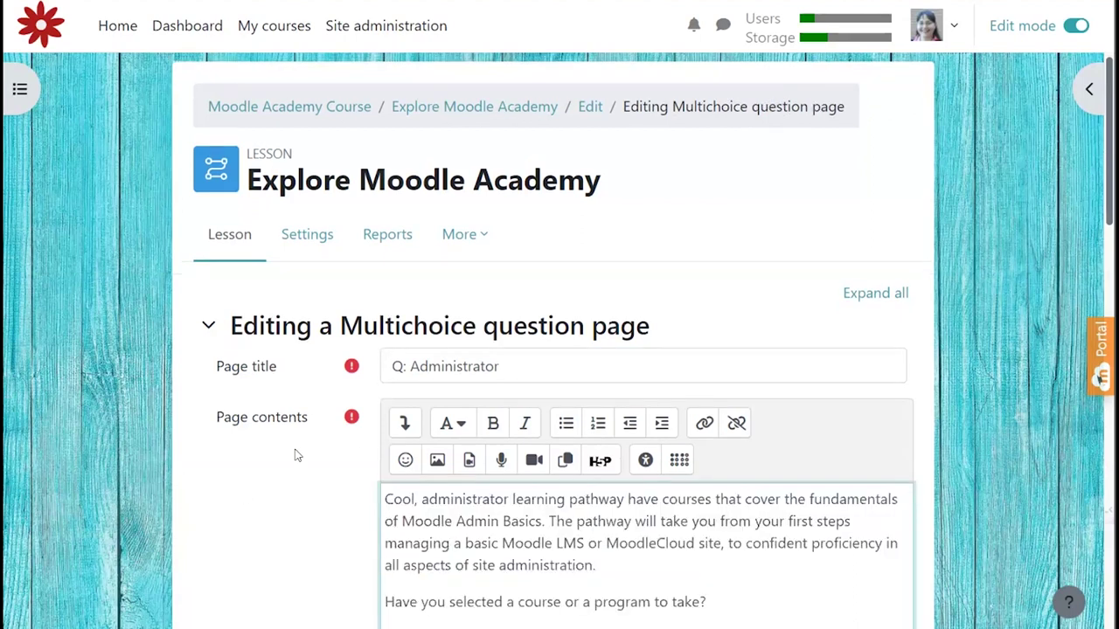
{"action": "scroll", "coordinate": [297, 453], "scroll_direction": "down", "scroll_amount": 4}
{"action": "scroll", "coordinate": [300, 455], "scroll_direction": "down", "scroll_amount": 8}
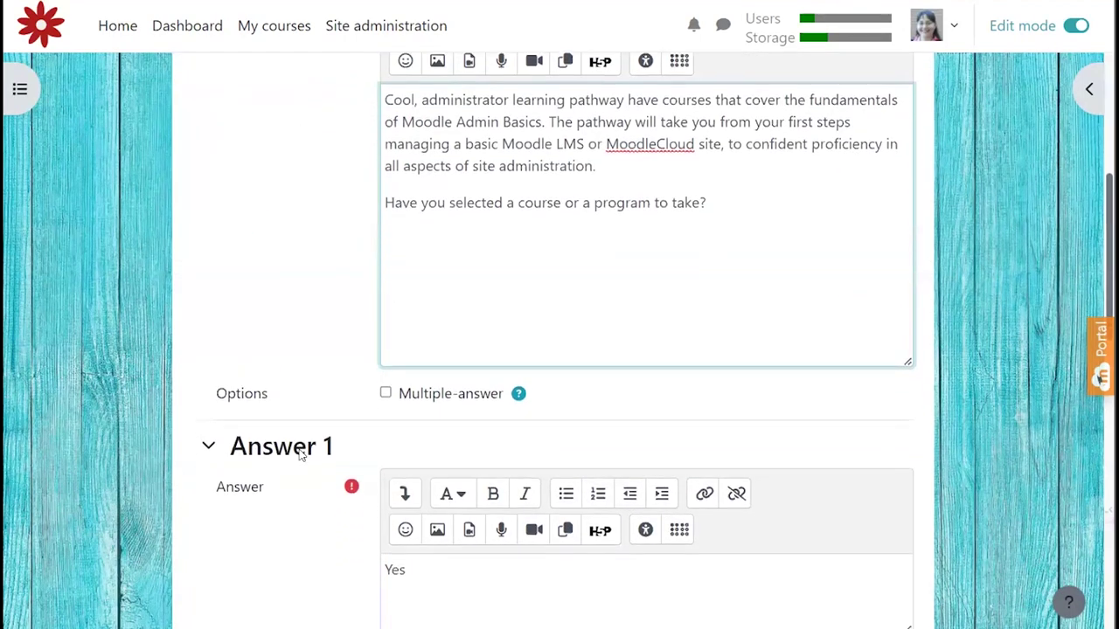
Step: Save the edited "Q: Administrator" question page
{"action": "scroll", "coordinate": [300, 454], "scroll_direction": "down", "scroll_amount": 5}
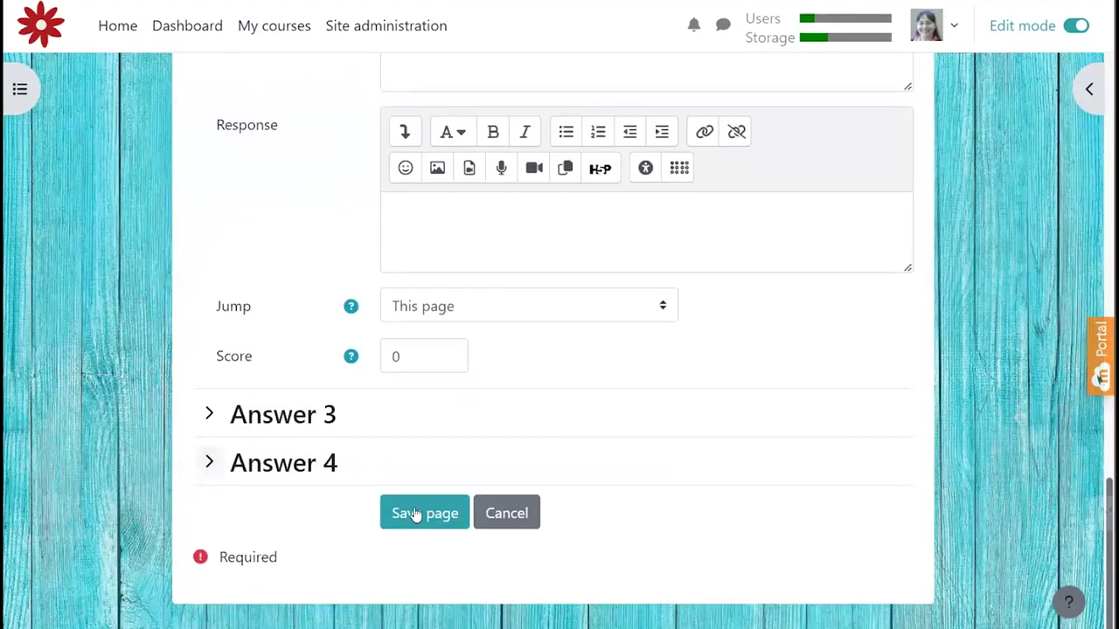
{"action": "left_click", "coordinate": [416, 514]}
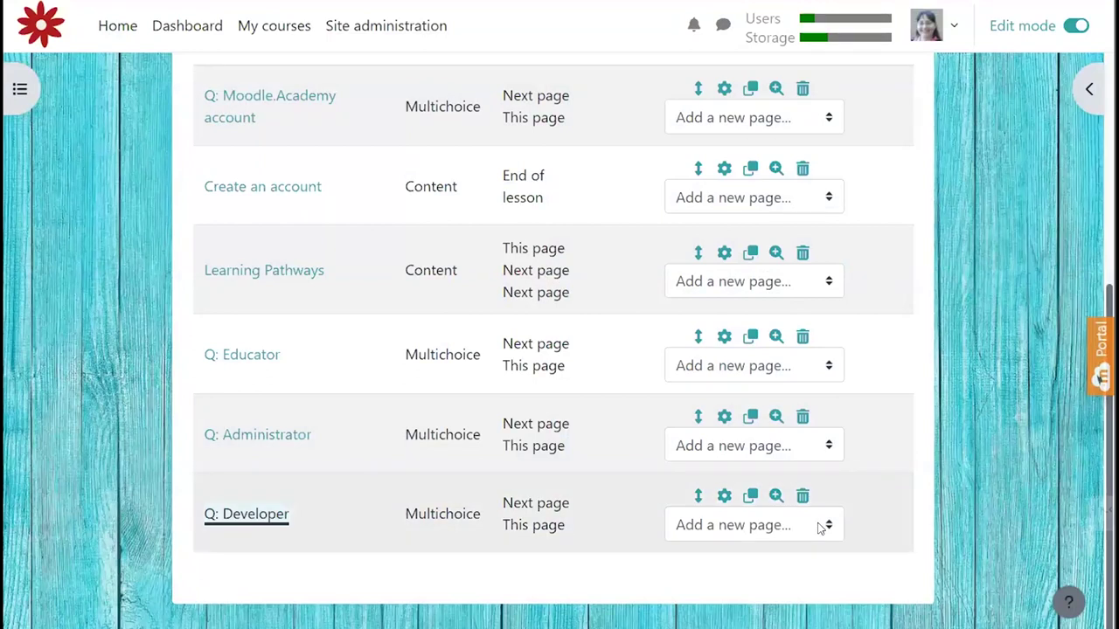
Step: Add an Essay question page after "Q: Developer" with the page title "Q: Which one?"
{"action": "left_click", "coordinate": [820, 526]}
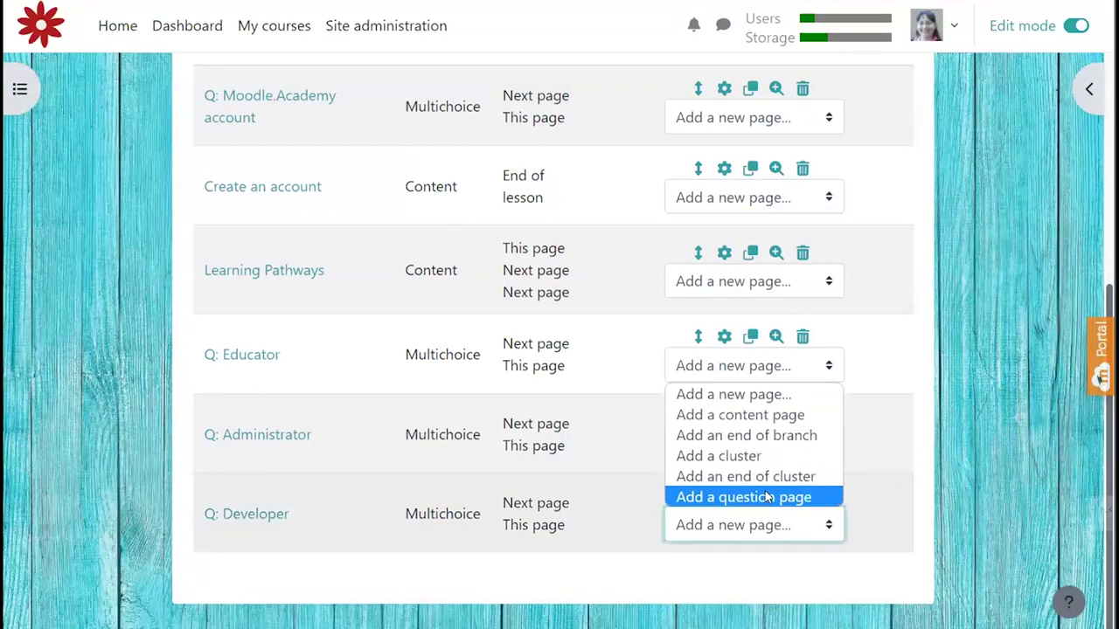
{"action": "left_click", "coordinate": [767, 496]}
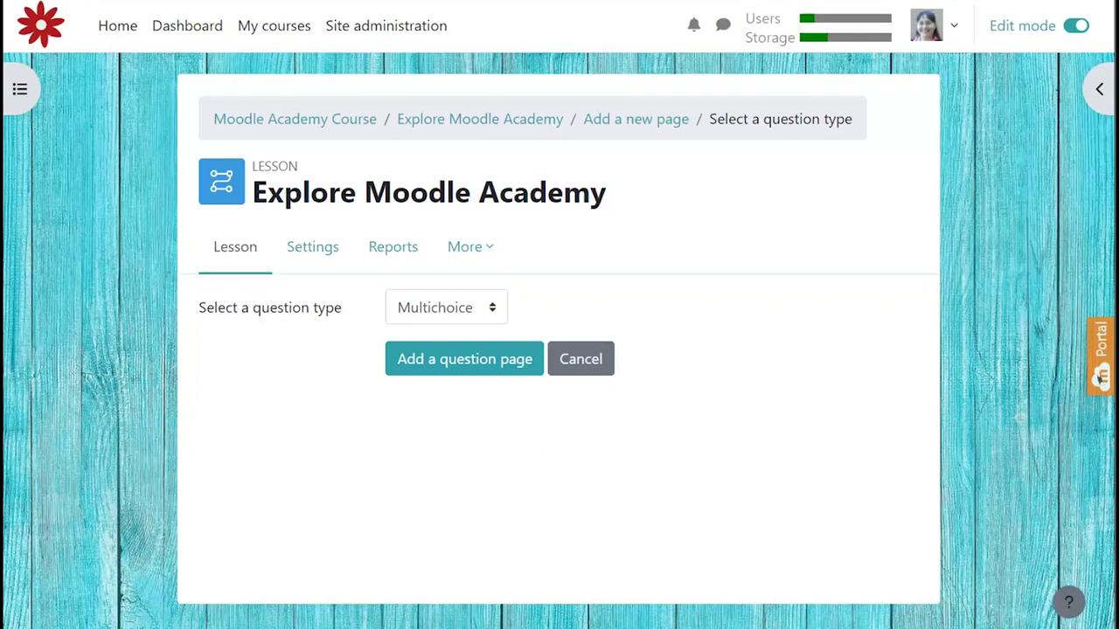
{"action": "left_click", "coordinate": [488, 308]}
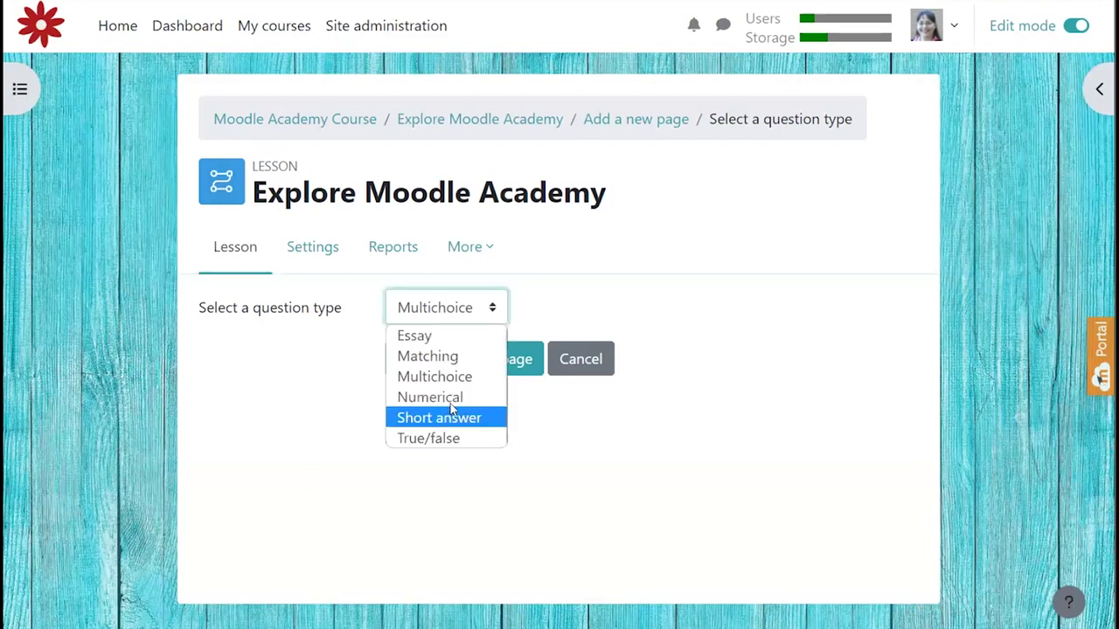
{"action": "left_click", "coordinate": [428, 338]}
{"action": "left_click", "coordinate": [450, 358]}
{"action": "type", "text": "Q: Which one?"}
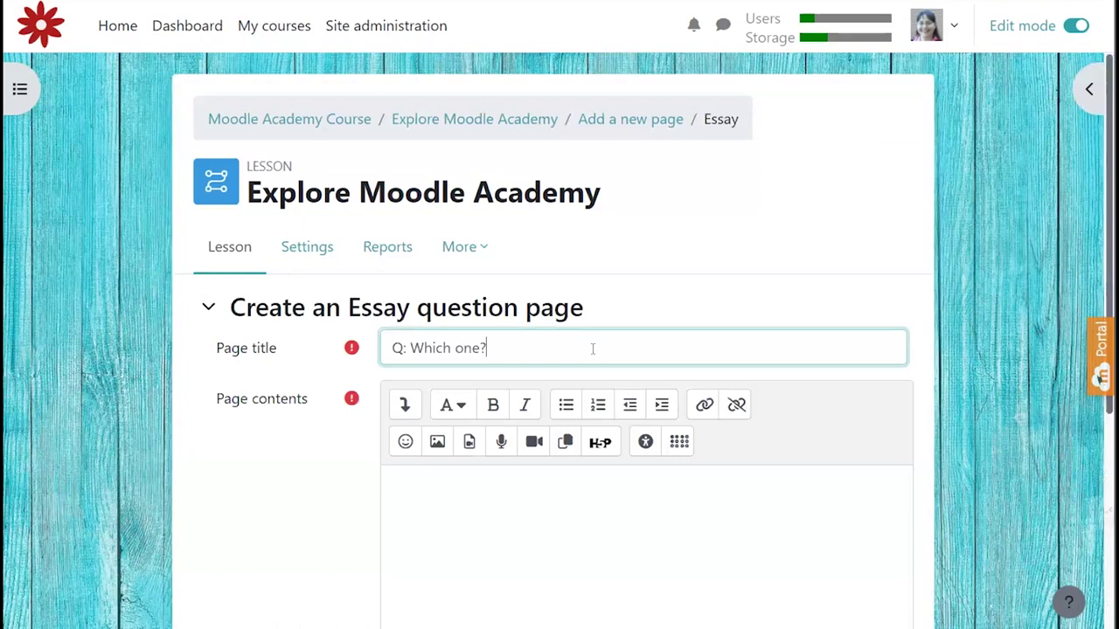
{"action": "key", "text": "Tab"}
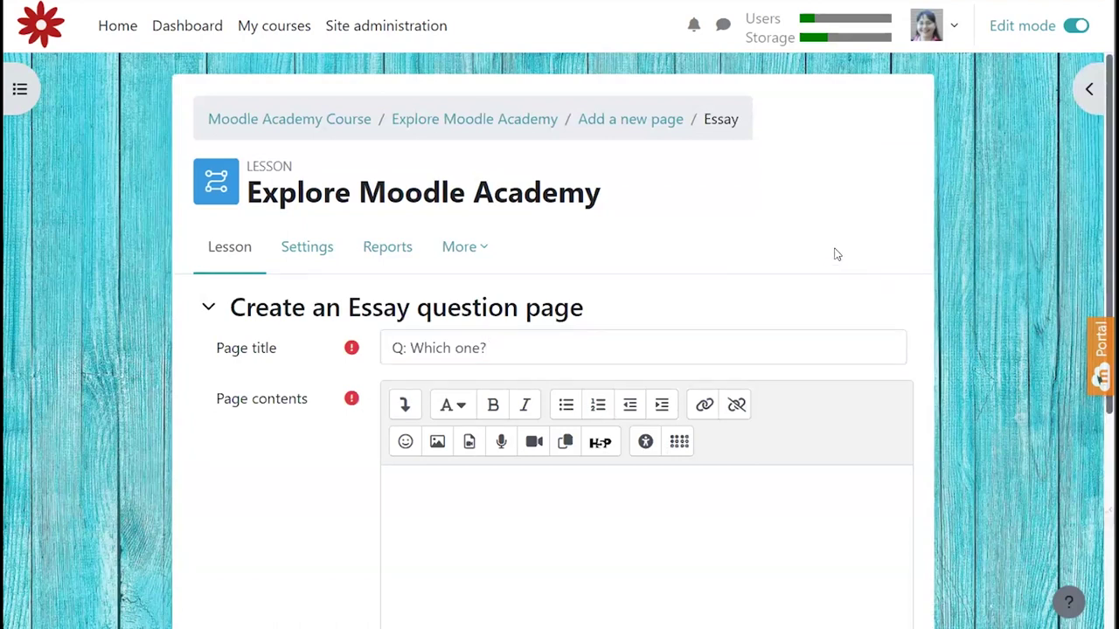
Step: Enter "Which course or program you selected to start with?" as the essay question's page contents
{"action": "scroll", "coordinate": [834, 254], "scroll_direction": "down", "scroll_amount": 3}
{"action": "left_click", "coordinate": [685, 395]}
{"action": "type", "text": "Which course or program you selected to start with?"}
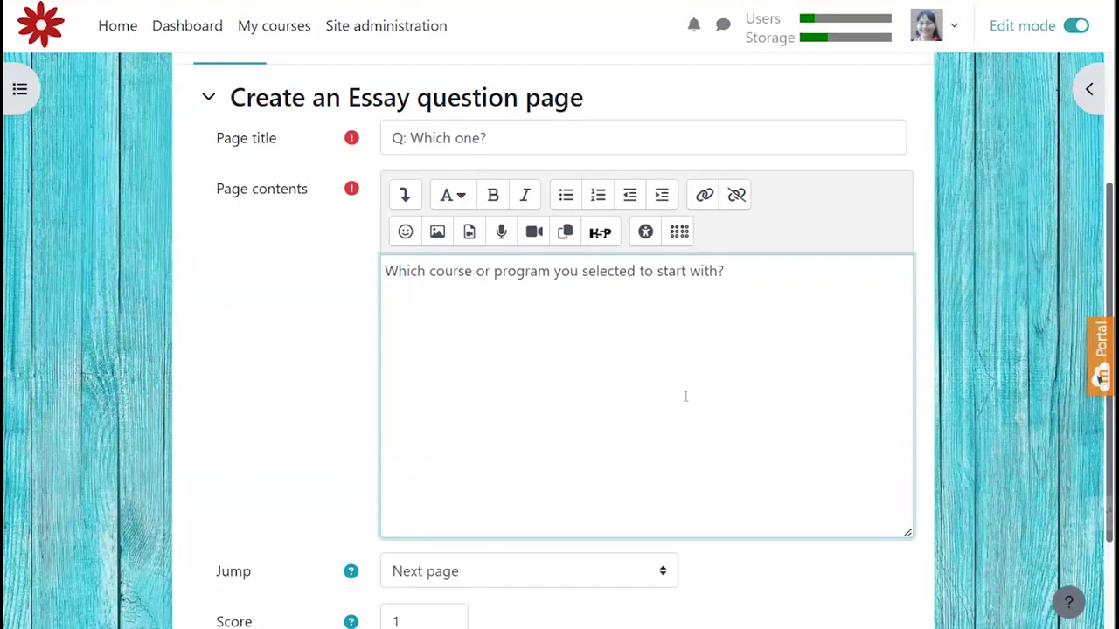
{"action": "left_click", "coordinate": [306, 327]}
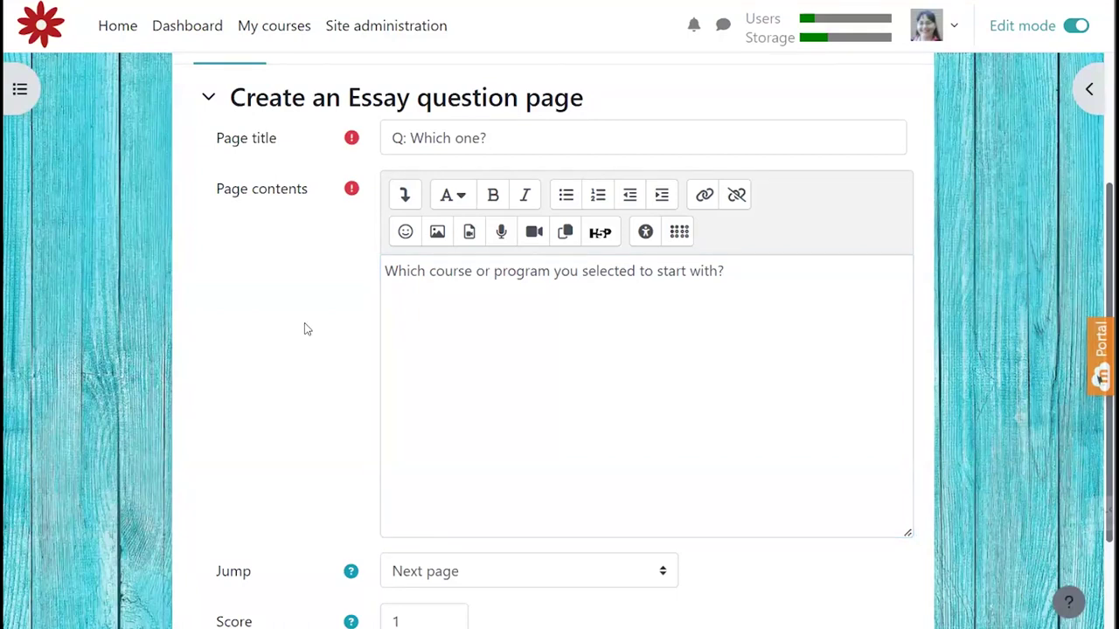
Step: Set the essay question's score to 0 and save the page
{"action": "scroll", "coordinate": [306, 329], "scroll_direction": "down", "scroll_amount": 1}
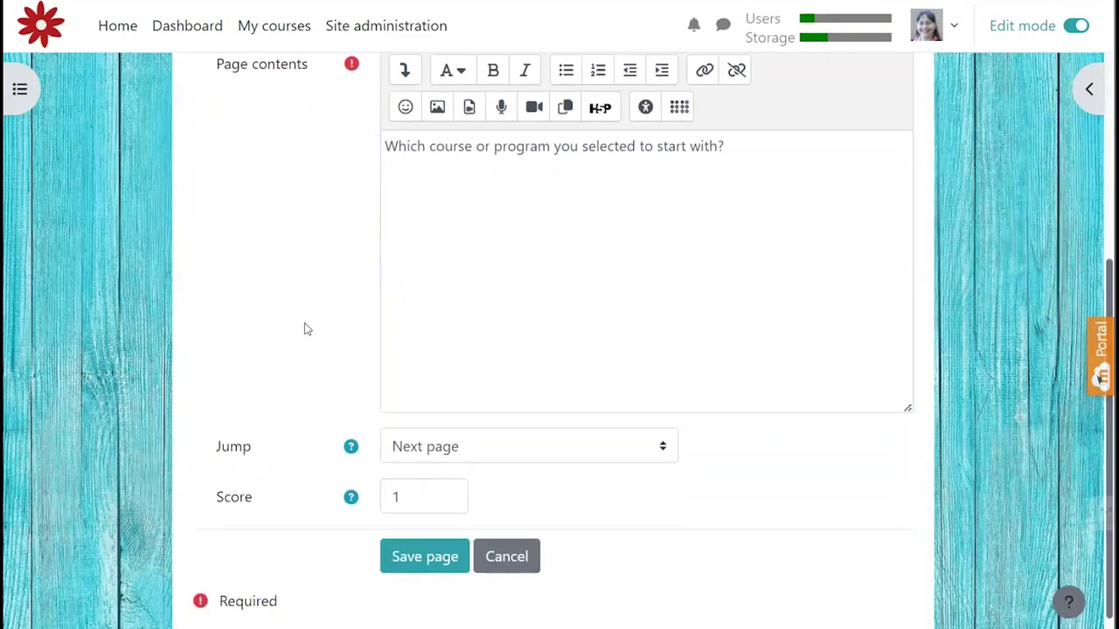
{"action": "scroll", "coordinate": [306, 329], "scroll_direction": "down", "scroll_amount": 1}
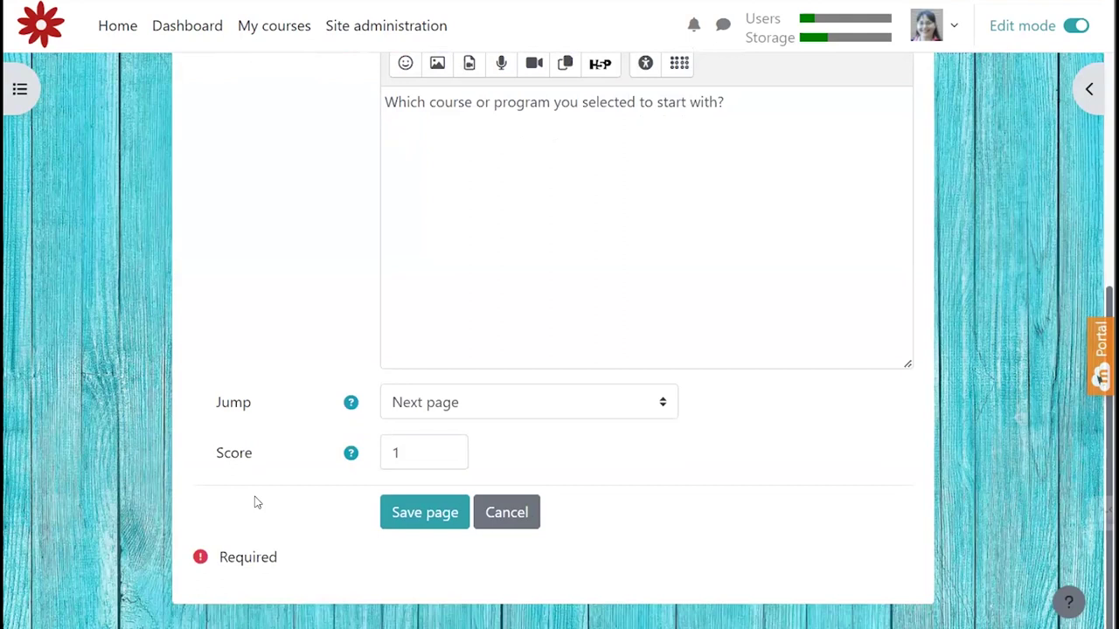
{"action": "left_click", "coordinate": [412, 466]}
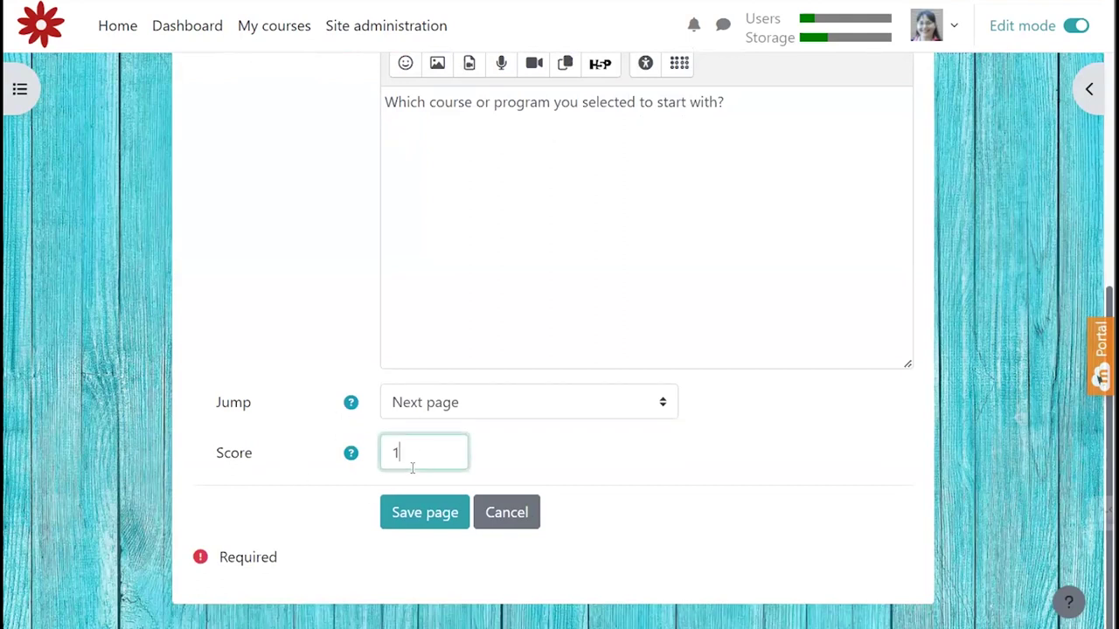
{"action": "key", "text": "BackSpace"}
{"action": "type", "text": "0"}
{"action": "left_click", "coordinate": [428, 514]}
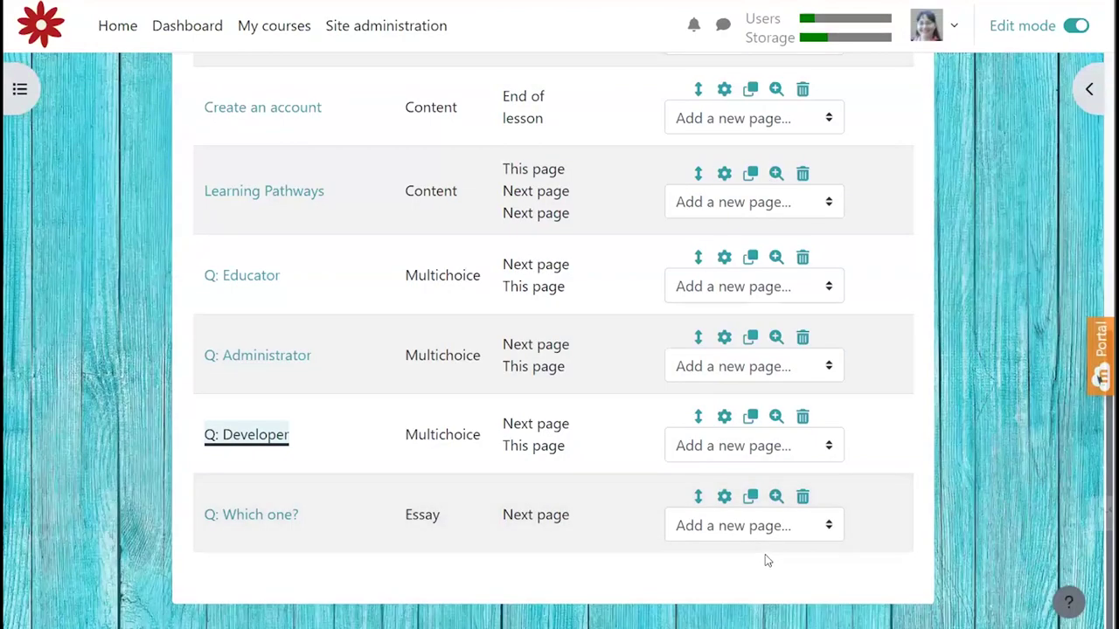
Step: Add a content page after "Q: Which one?" titled "Go for it!", with the page contents "Excellent! Go for it!!!"
{"action": "left_click", "coordinate": [777, 527]}
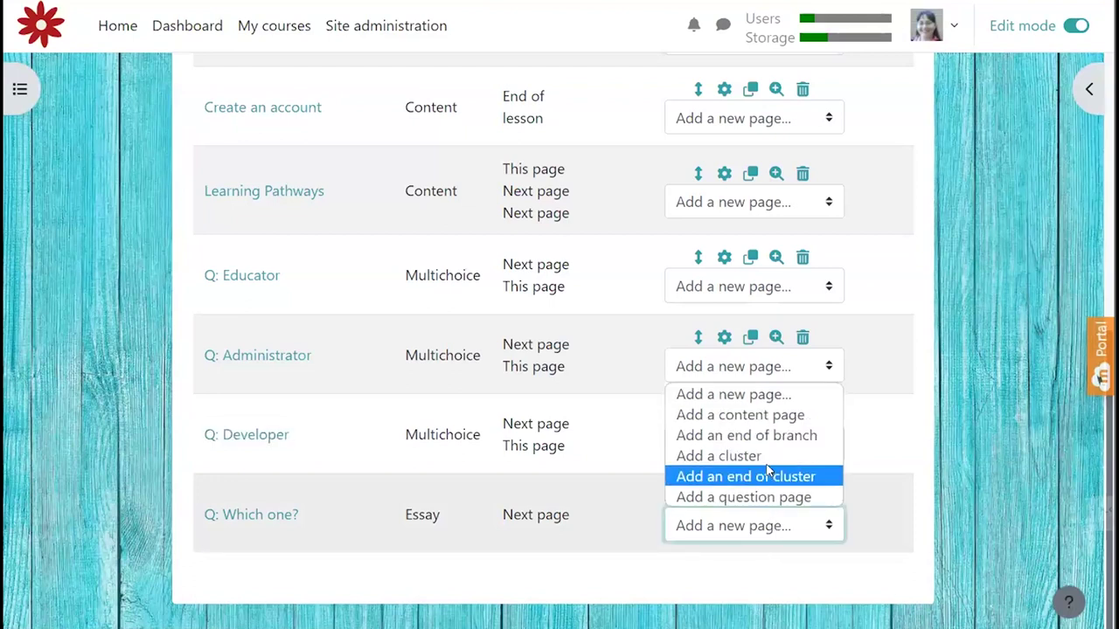
{"action": "left_click", "coordinate": [774, 416]}
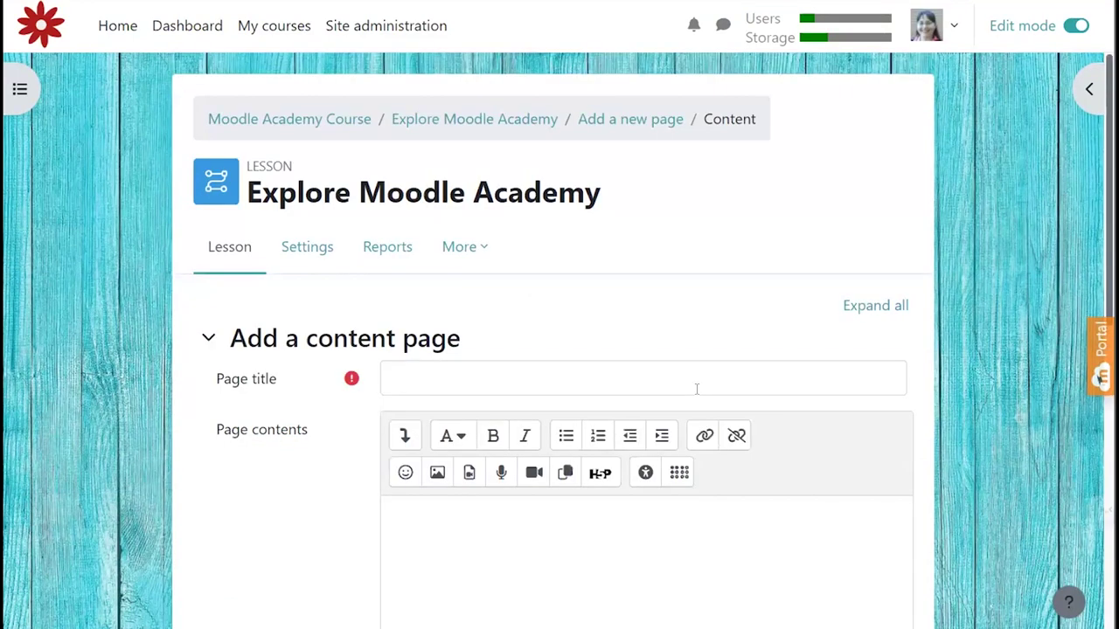
{"action": "left_click", "coordinate": [696, 386]}
{"action": "type", "text": "Go for it!"}
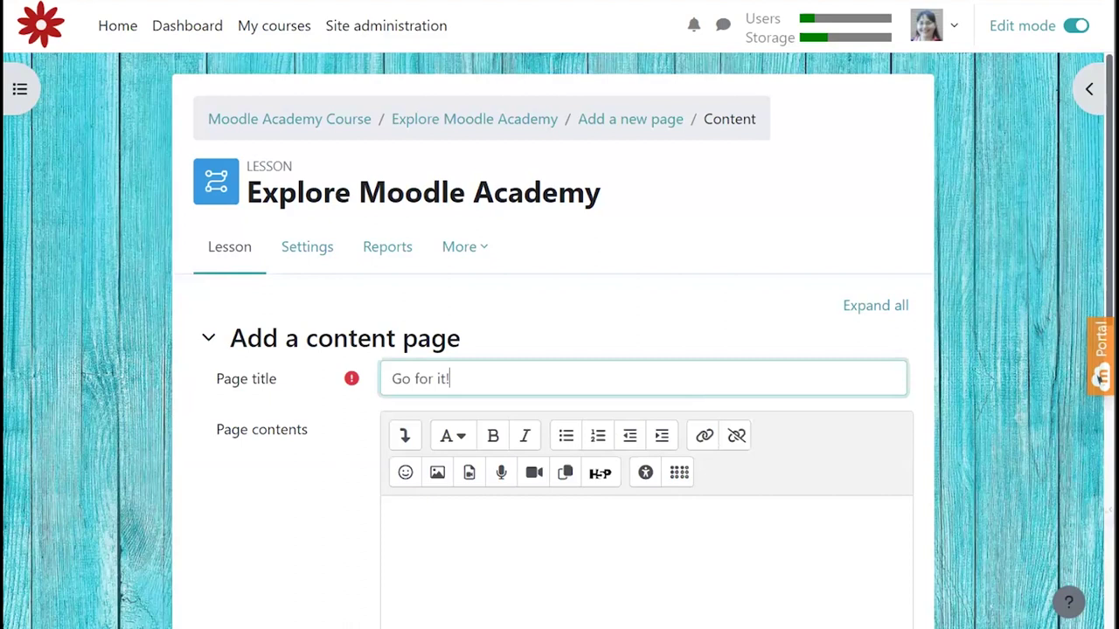
{"action": "key", "text": "Tab"}
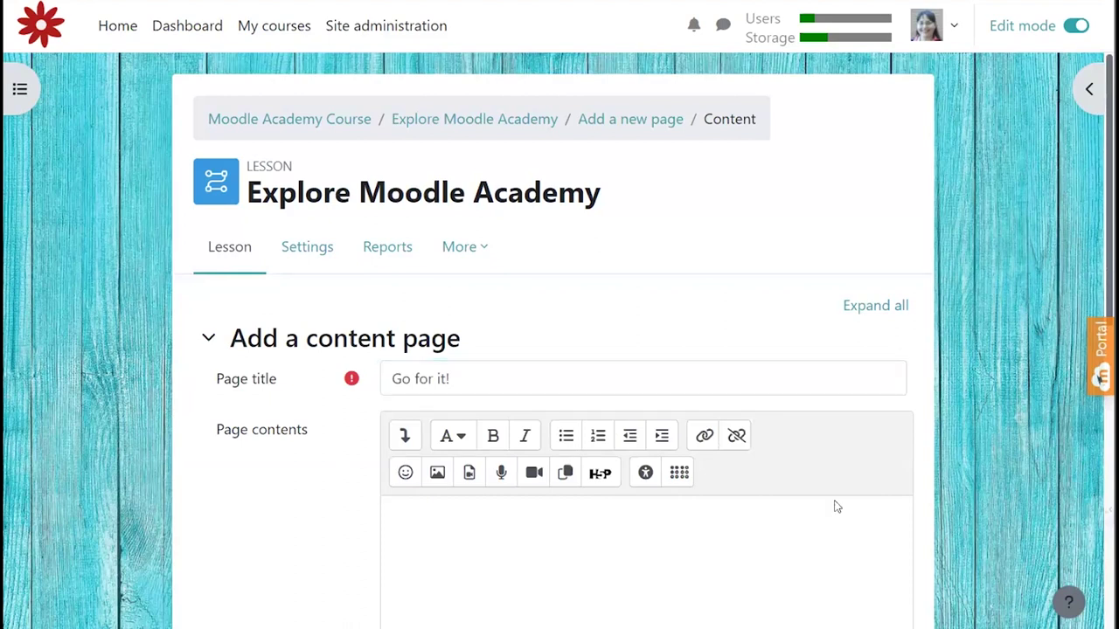
{"action": "type", "text": "Excellent! Go for it!!"}
Step: Give the "Go for it!" page a Content 1 button described "Continue" that jumps to End of lesson, and save the page
{"action": "scroll", "coordinate": [282, 469], "scroll_direction": "down", "scroll_amount": 5}
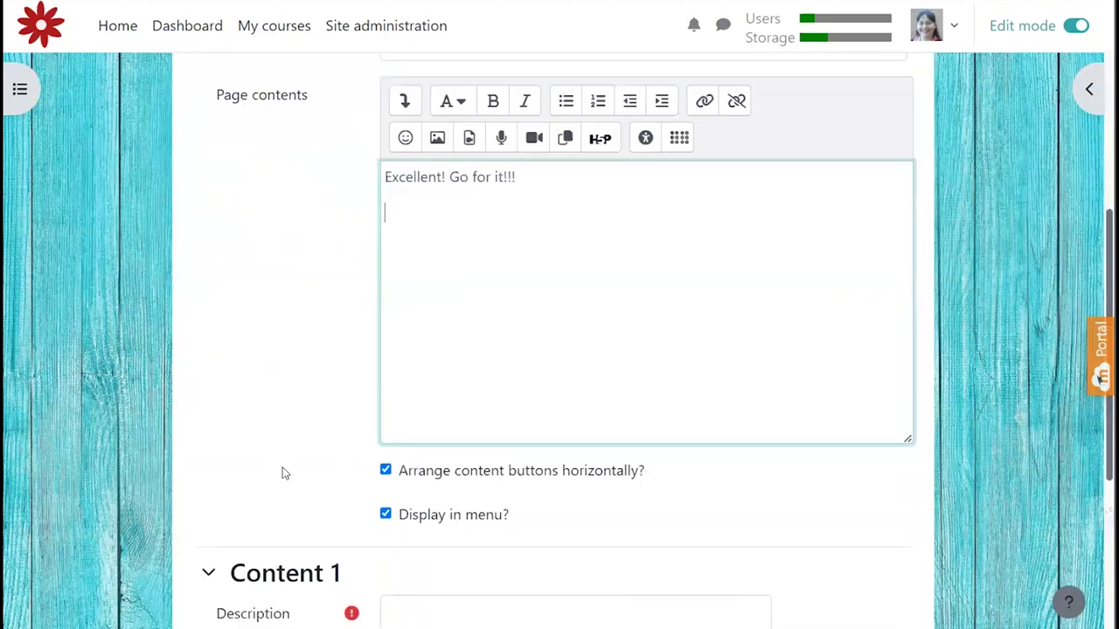
{"action": "scroll", "coordinate": [283, 469], "scroll_direction": "down", "scroll_amount": 2}
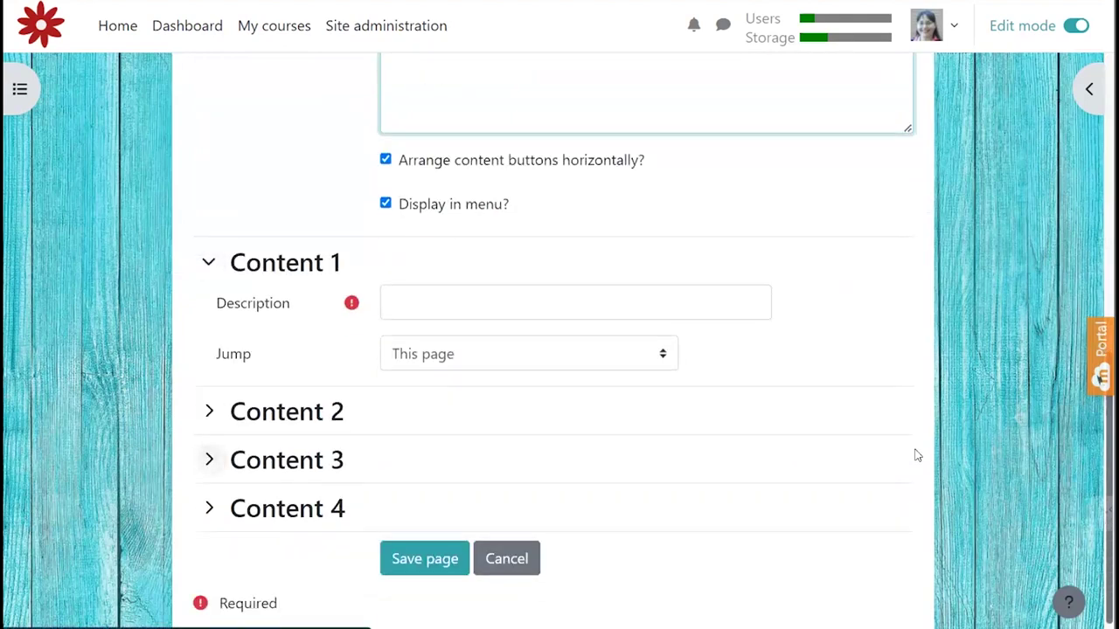
{"action": "left_click", "coordinate": [661, 307]}
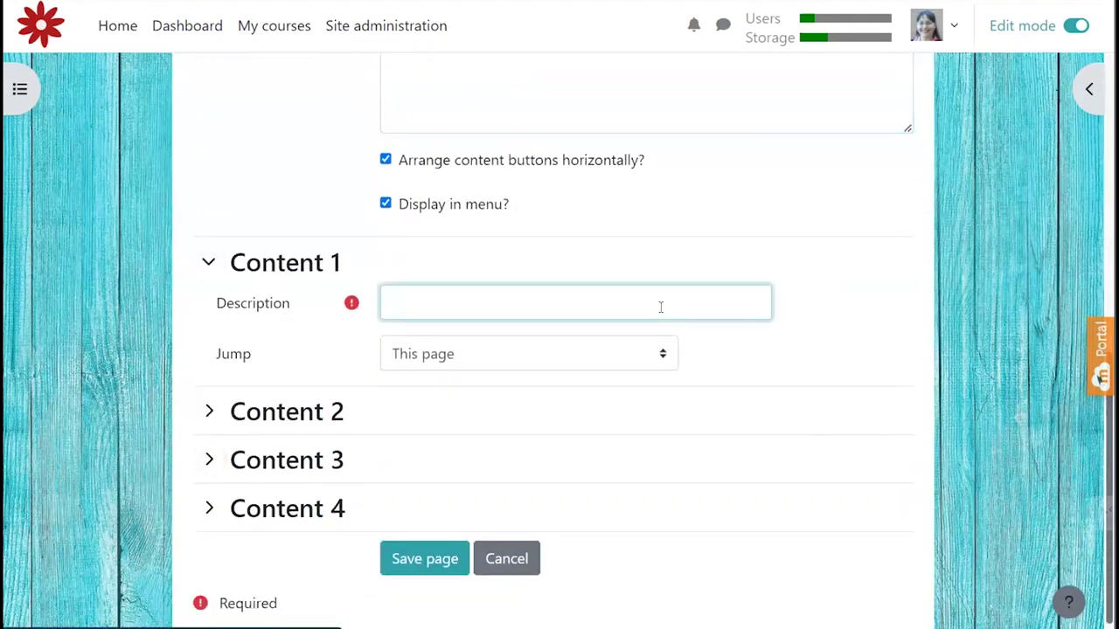
{"action": "type", "text": "Continue"}
{"action": "left_click", "coordinate": [515, 347]}
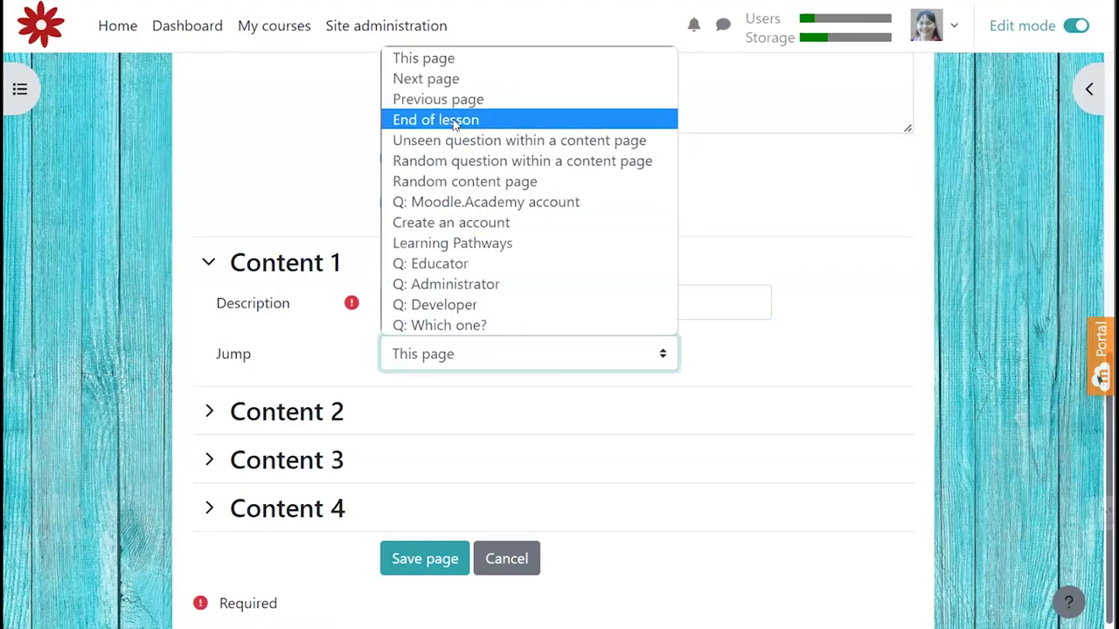
{"action": "left_click", "coordinate": [454, 123]}
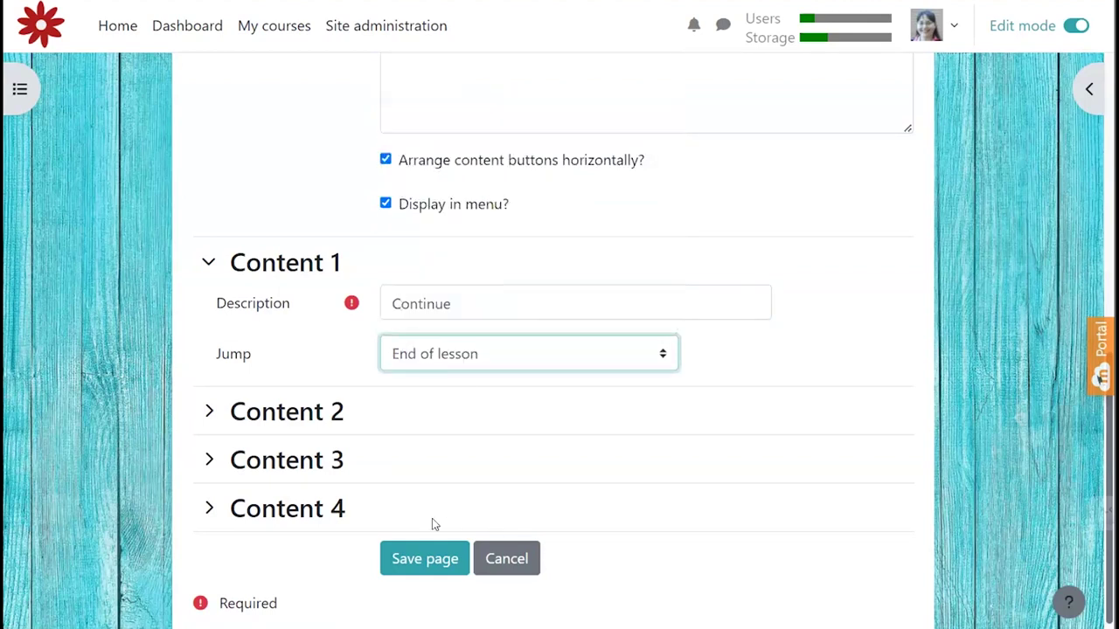
{"action": "left_click", "coordinate": [428, 558]}
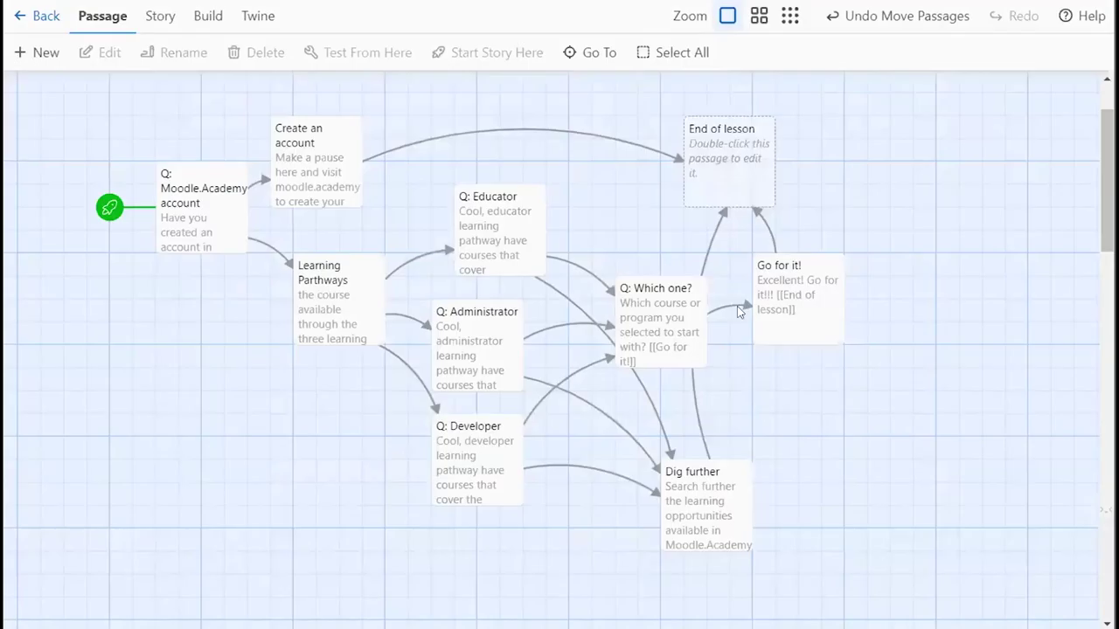
Step: Add a content page after "Go for it!" titled "Dig further", with the text on searching further learning opportunities and starting the learning journey today
{"action": "left_click", "coordinate": [720, 517]}
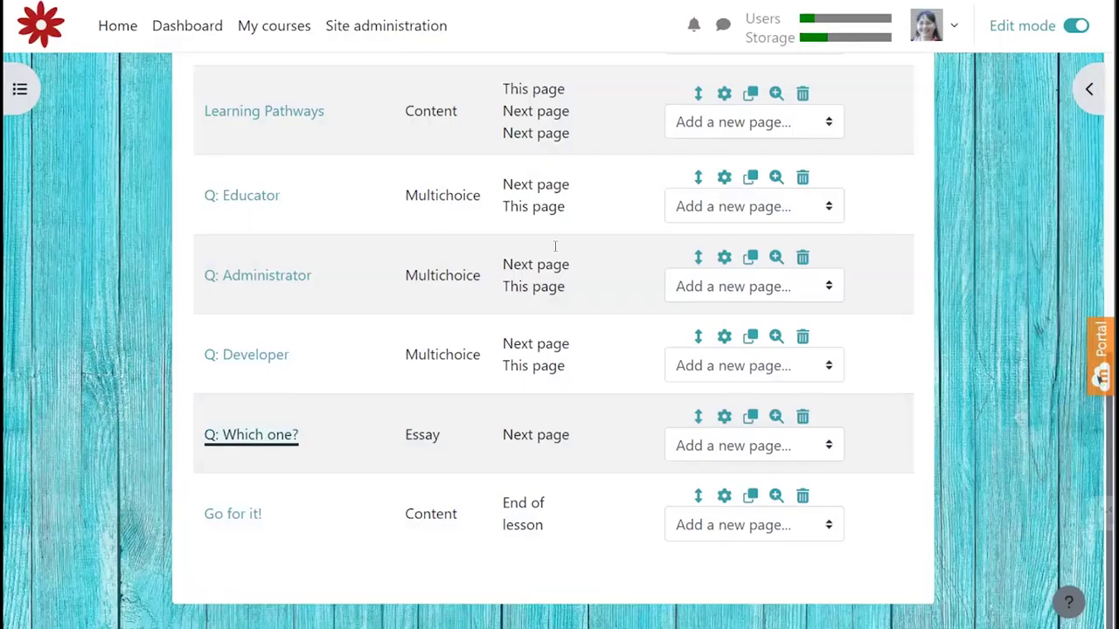
{"action": "left_click", "coordinate": [796, 525]}
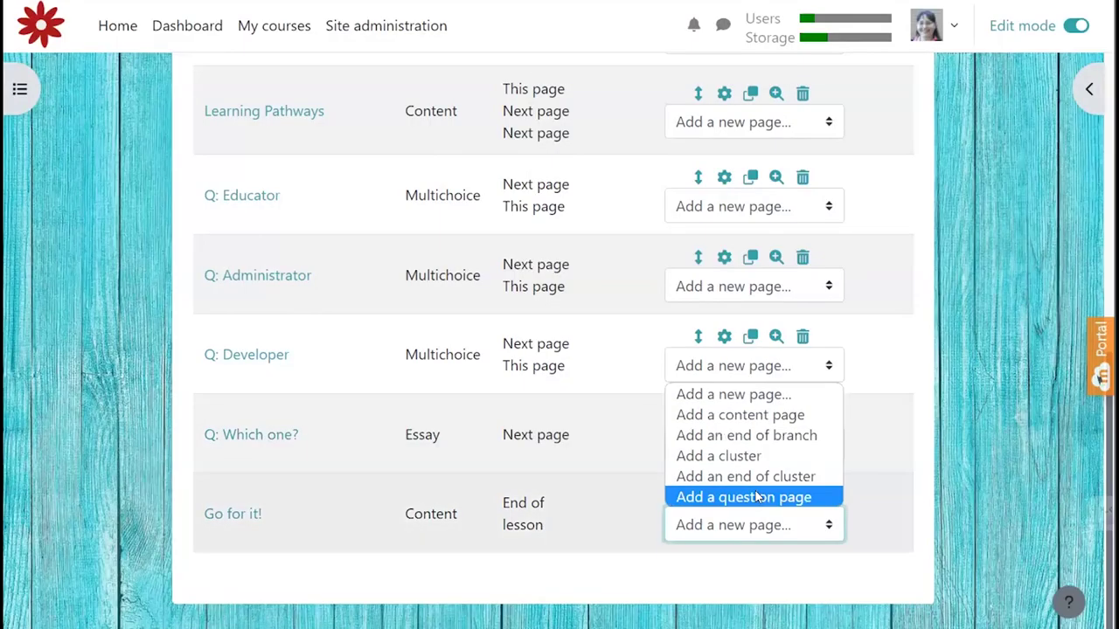
{"action": "left_click", "coordinate": [767, 416]}
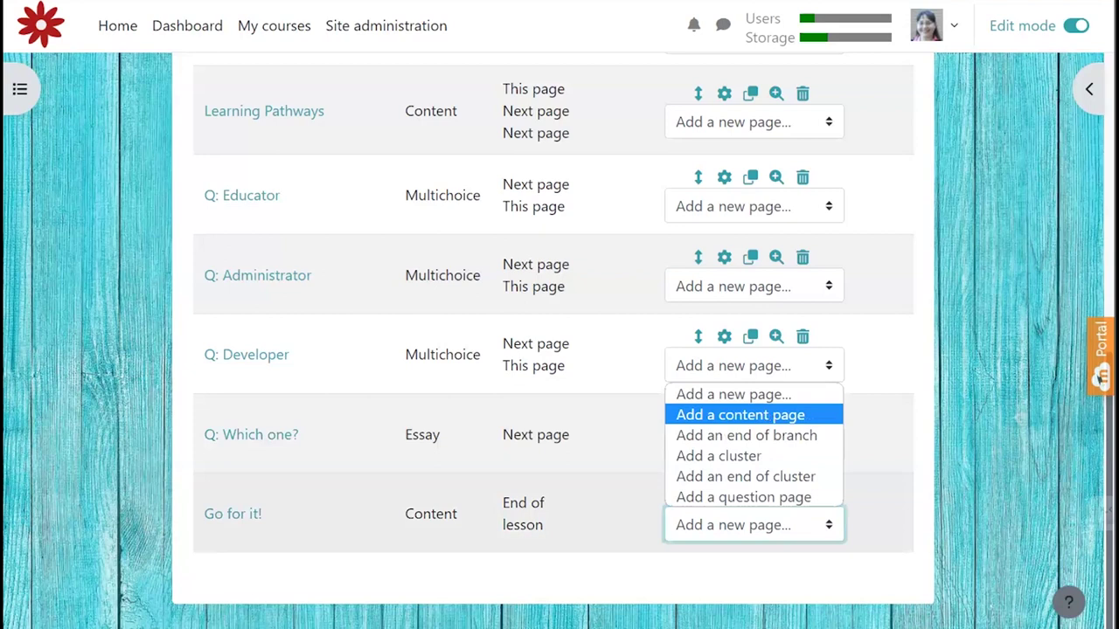
{"action": "left_click", "coordinate": [599, 375]}
{"action": "type", "text": "Dig further"}
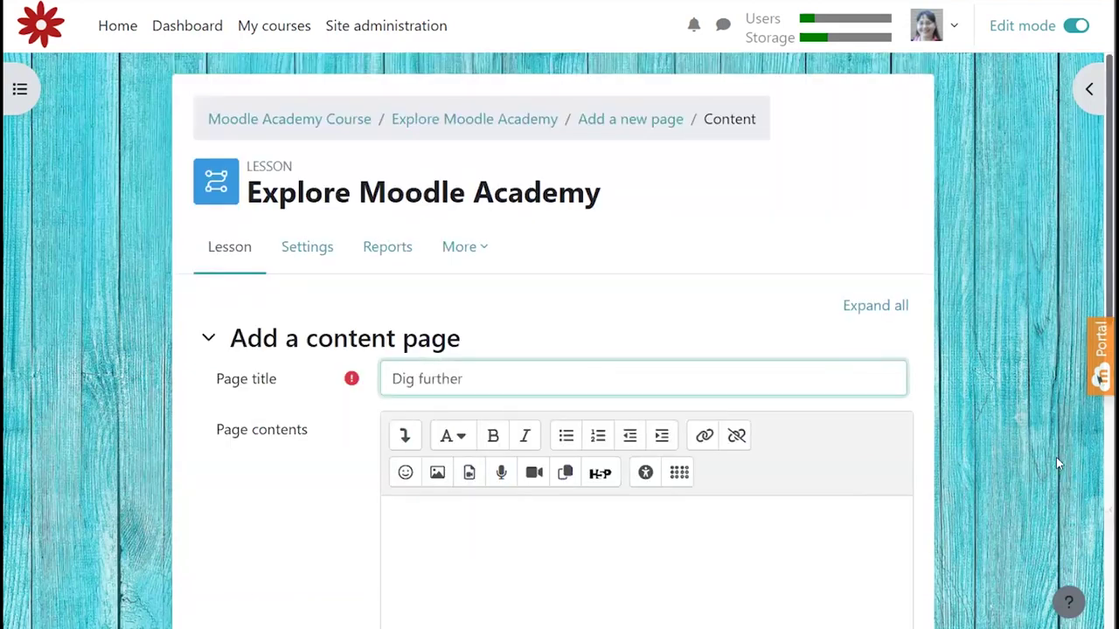
{"action": "key", "text": "Tab"}
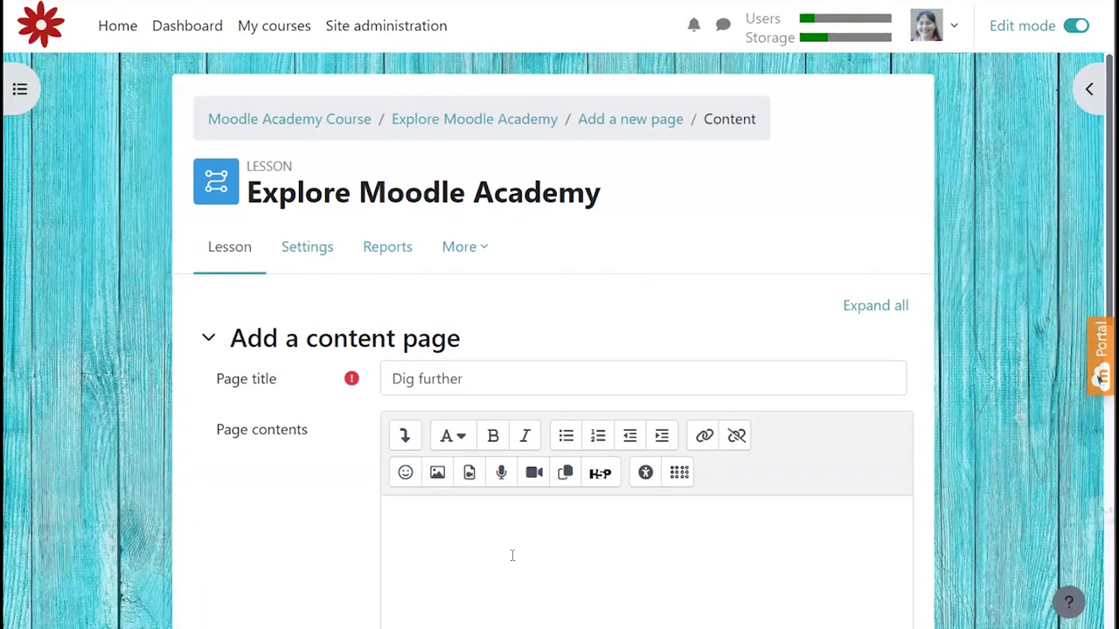
{"action": "type", "text": "Search further the learning opportunities available in Moodle Academy and start your learning journey today!"}
Step: Give the "Dig further" page a Content 1 button described "Continue" that jumps to End of lesson, and save the page
{"action": "scroll", "coordinate": [276, 450], "scroll_direction": "down", "scroll_amount": 6}
{"action": "scroll", "coordinate": [276, 449], "scroll_direction": "down", "scroll_amount": 1}
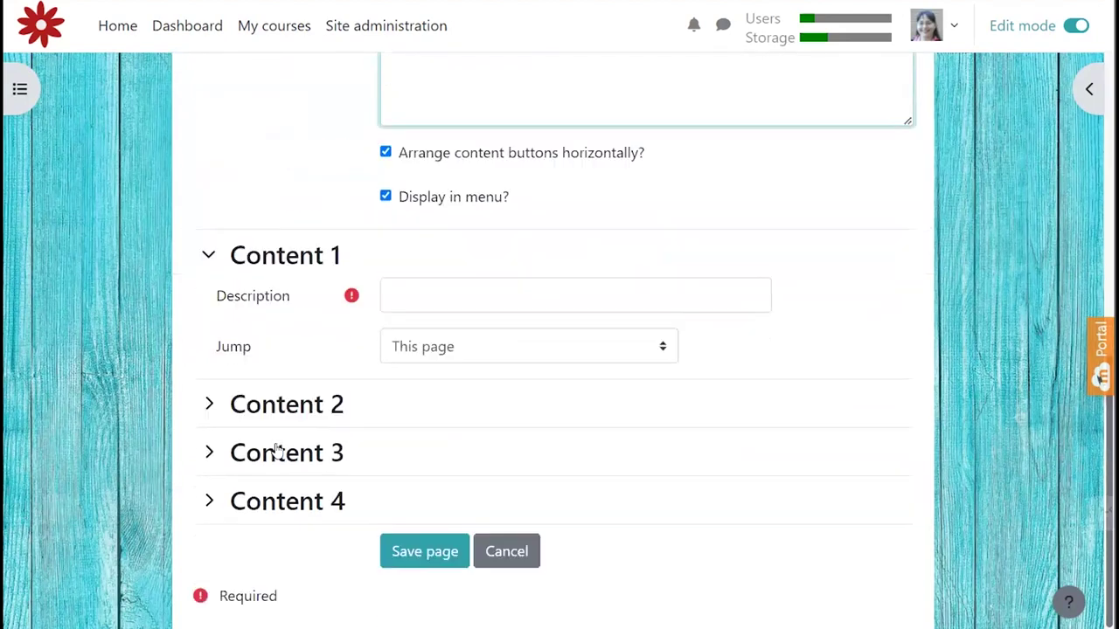
{"action": "left_click", "coordinate": [423, 359]}
{"action": "type", "text": "Co"}
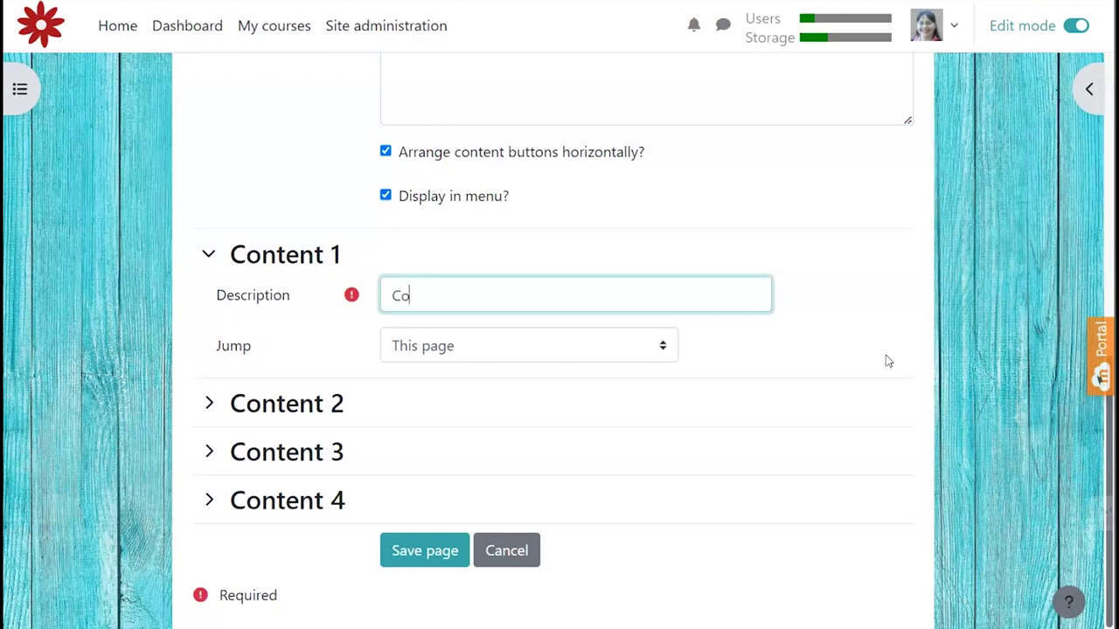
{"action": "type", "text": "ntinue"}
{"action": "left_click", "coordinate": [599, 360]}
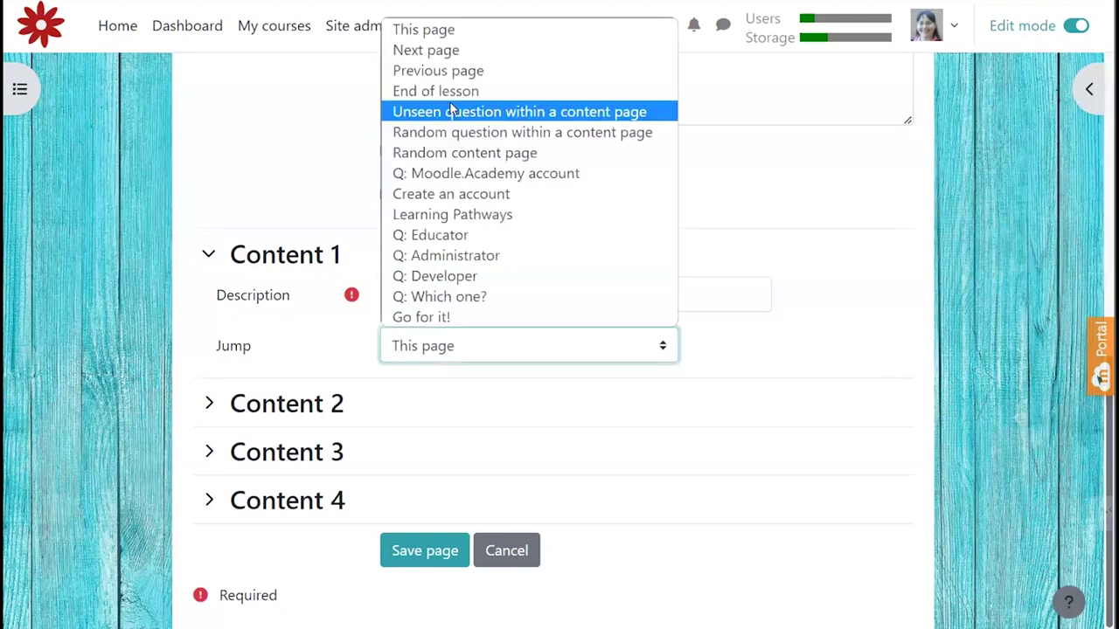
{"action": "left_click", "coordinate": [457, 93]}
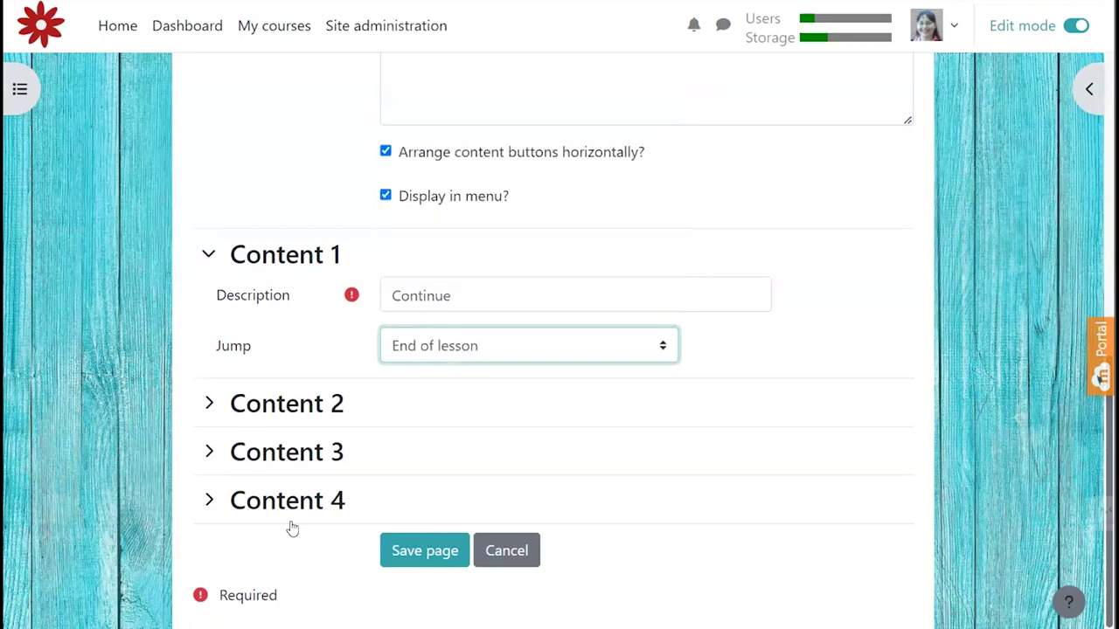
{"action": "left_click", "coordinate": [410, 542]}
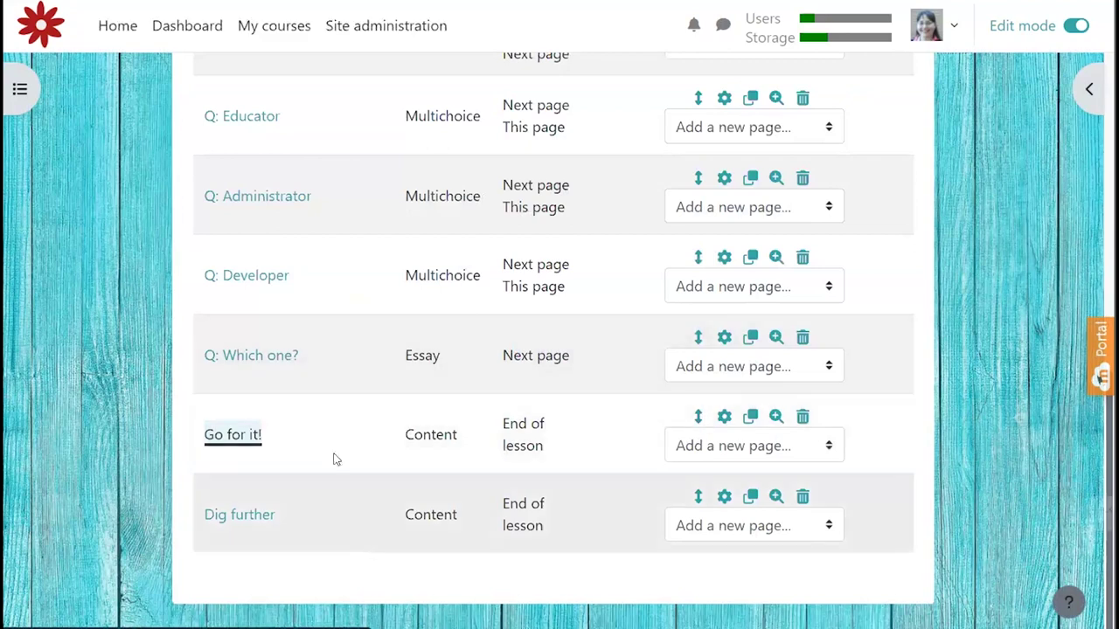
{"action": "scroll", "coordinate": [593, 440], "scroll_direction": "up", "scroll_amount": 1}
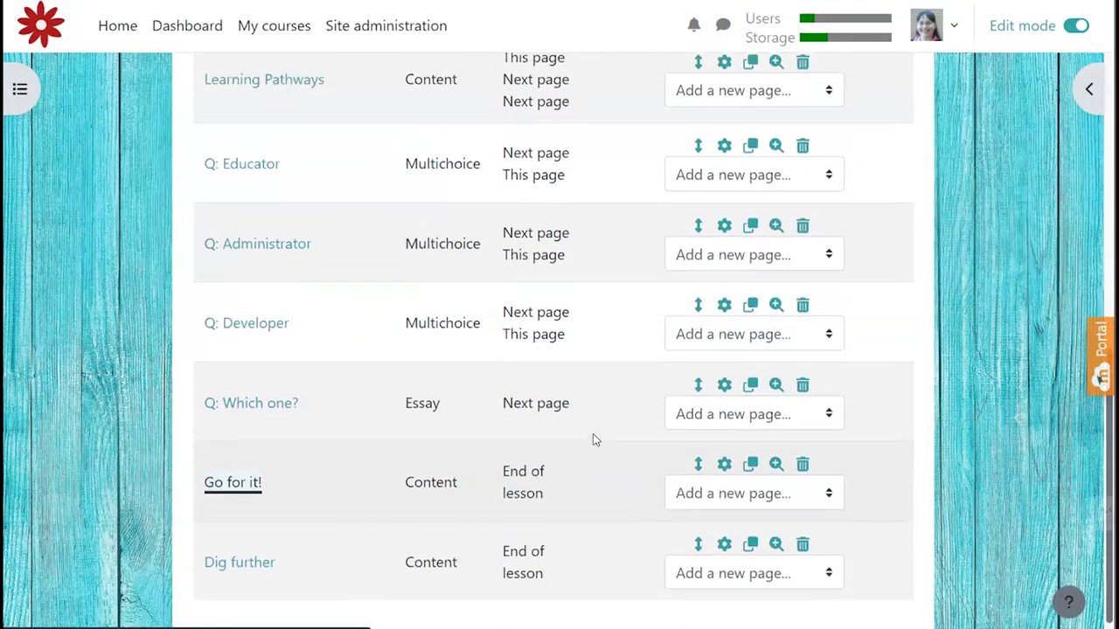
{"action": "scroll", "coordinate": [592, 440], "scroll_direction": "up", "scroll_amount": 3}
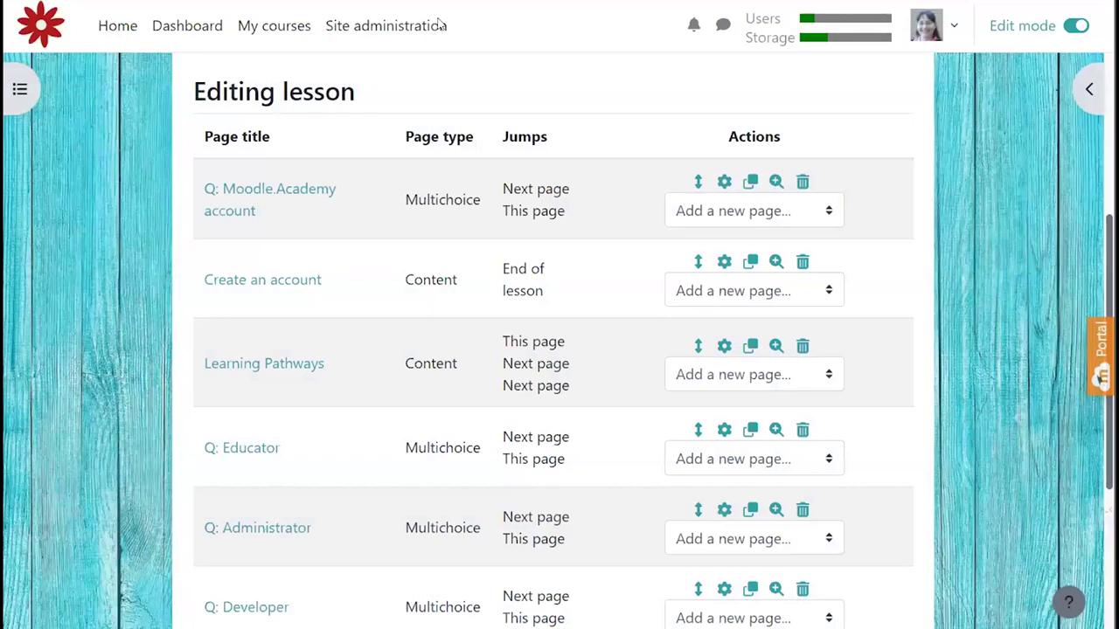
Step: Preview the lesson by submitting No and Yes to the account question, continue to the end of the lesson, and return to editing
{"action": "scroll", "coordinate": [445, 254], "scroll_direction": "up", "scroll_amount": 3}
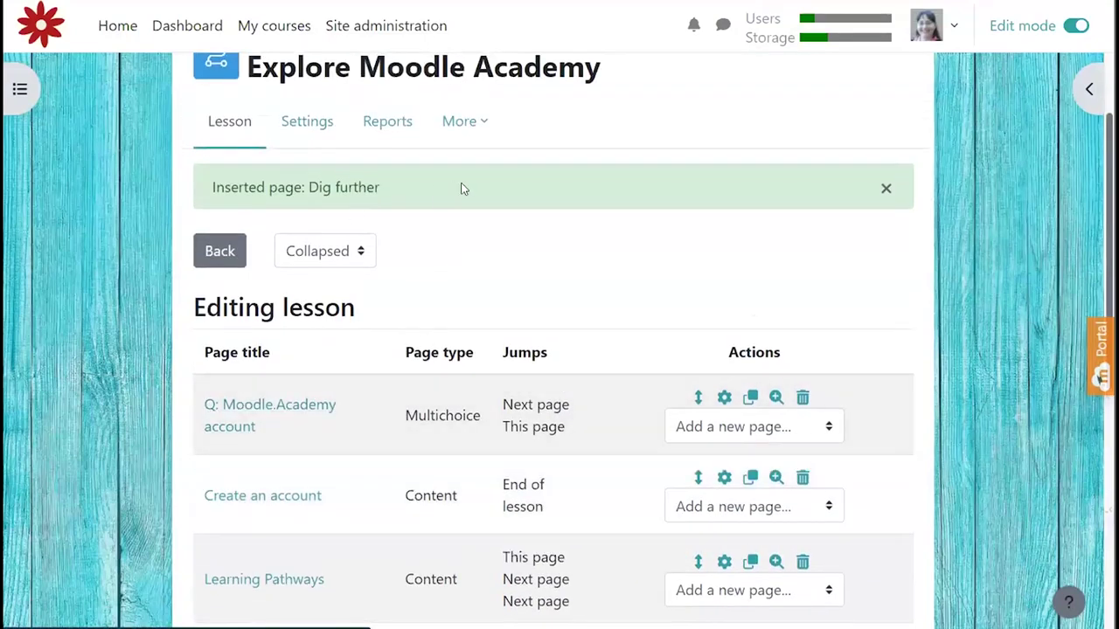
{"action": "scroll", "coordinate": [477, 233], "scroll_direction": "up", "scroll_amount": 1}
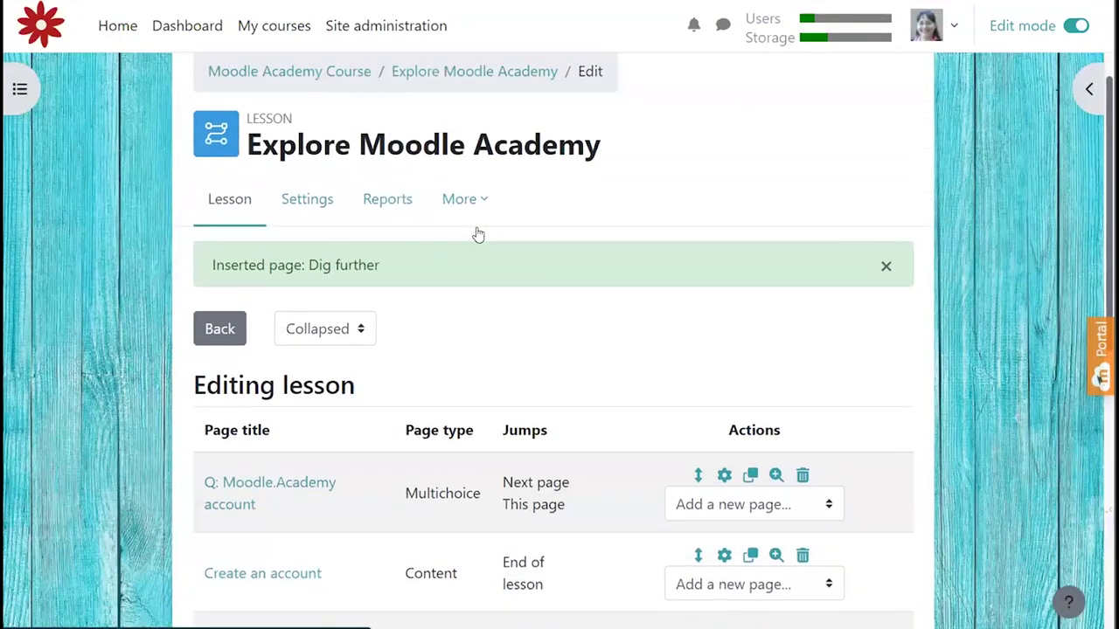
{"action": "scroll", "coordinate": [451, 426], "scroll_direction": "up", "scroll_amount": 1}
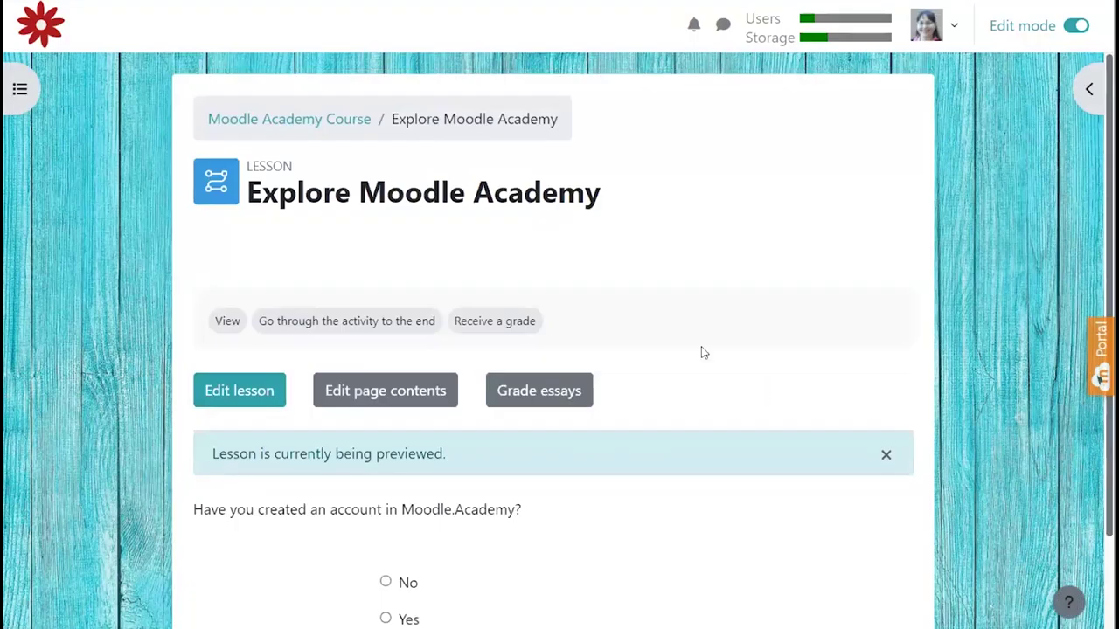
{"action": "scroll", "coordinate": [702, 350], "scroll_direction": "down", "scroll_amount": 2}
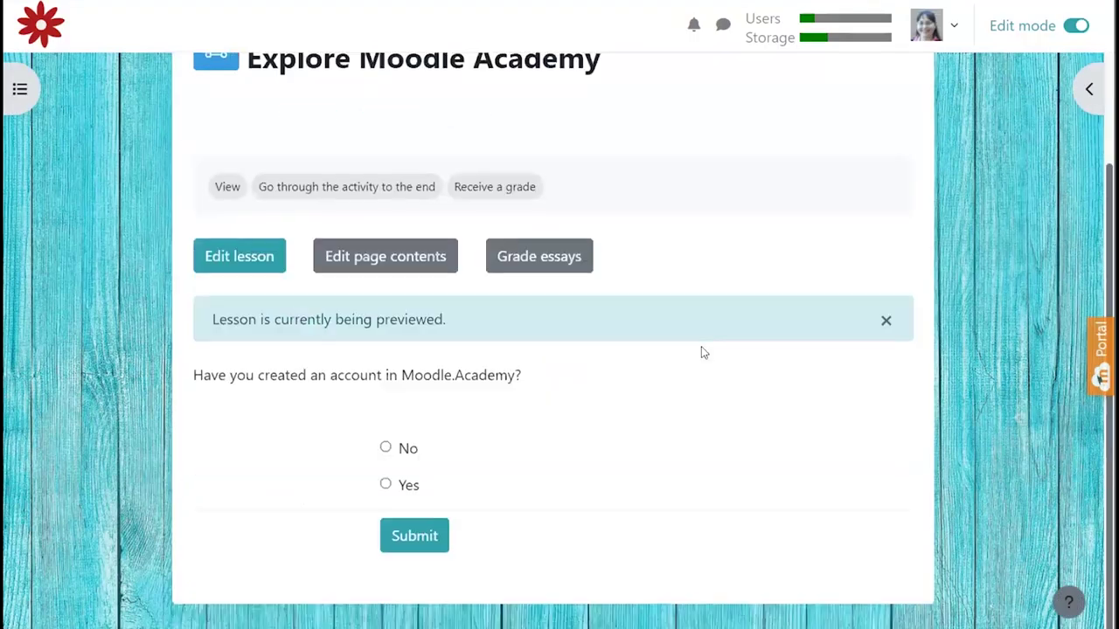
{"action": "left_click", "coordinate": [383, 449]}
{"action": "left_click", "coordinate": [398, 538]}
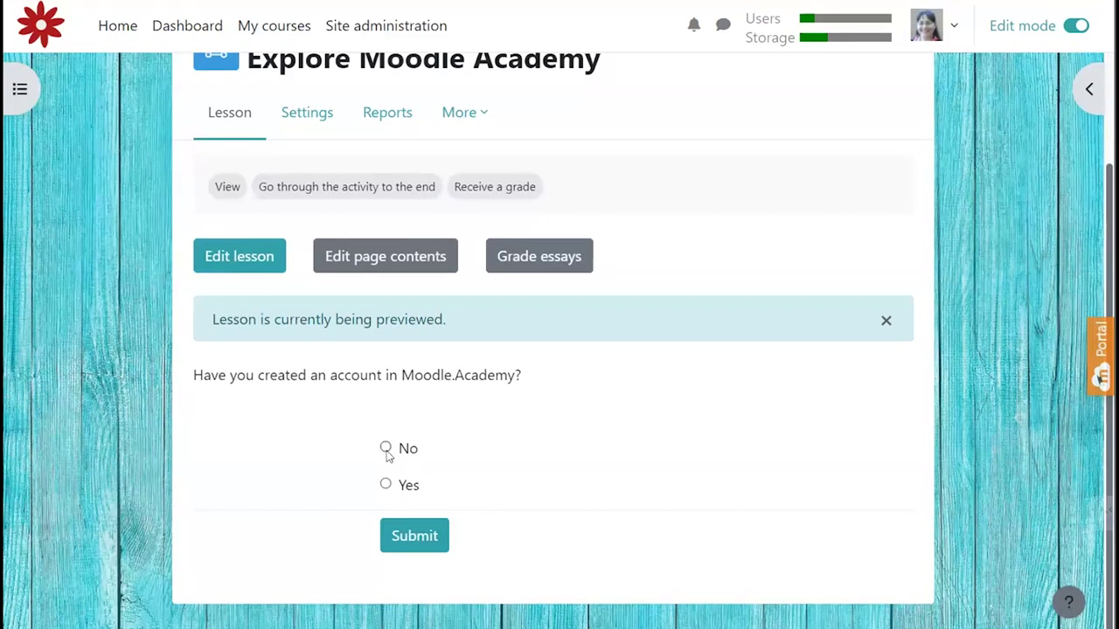
{"action": "left_click", "coordinate": [386, 485]}
{"action": "left_click", "coordinate": [407, 535]}
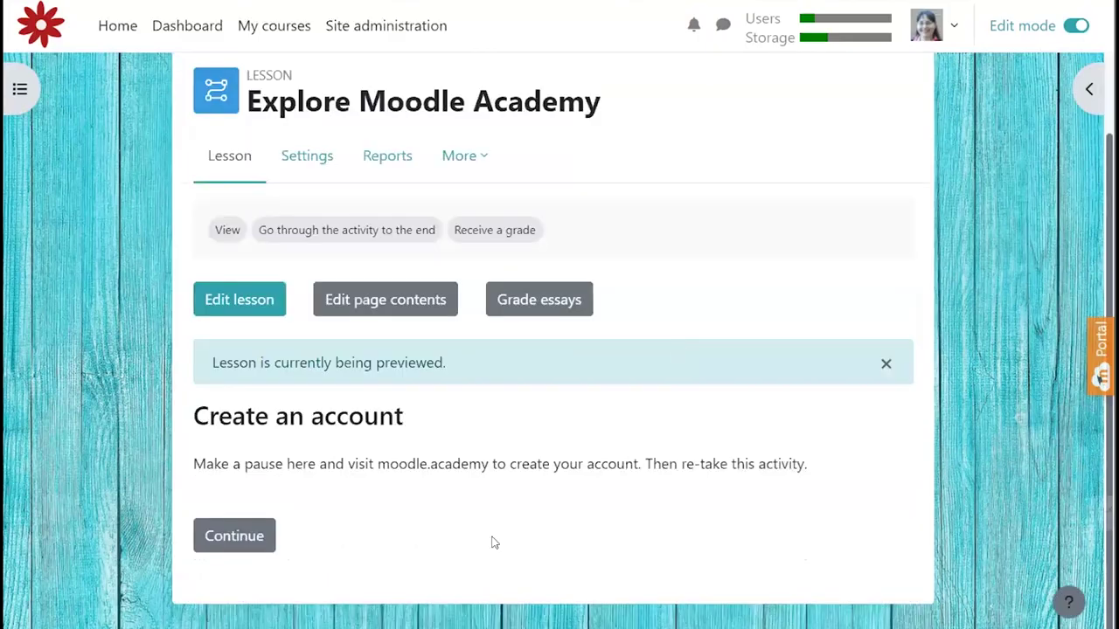
{"action": "left_click", "coordinate": [262, 533]}
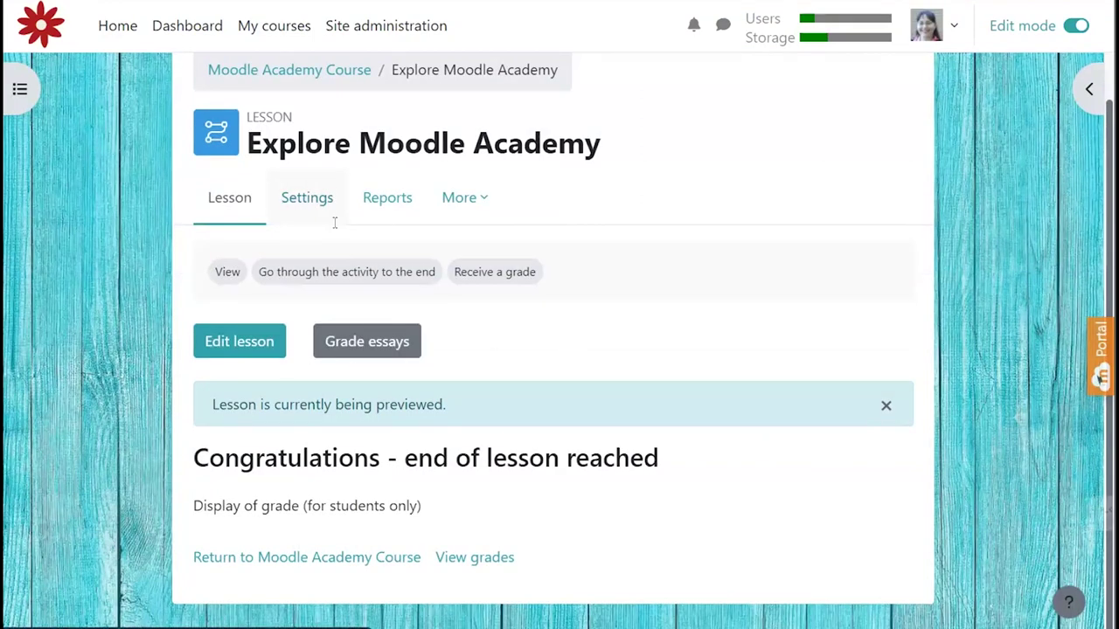
{"action": "left_click", "coordinate": [258, 348]}
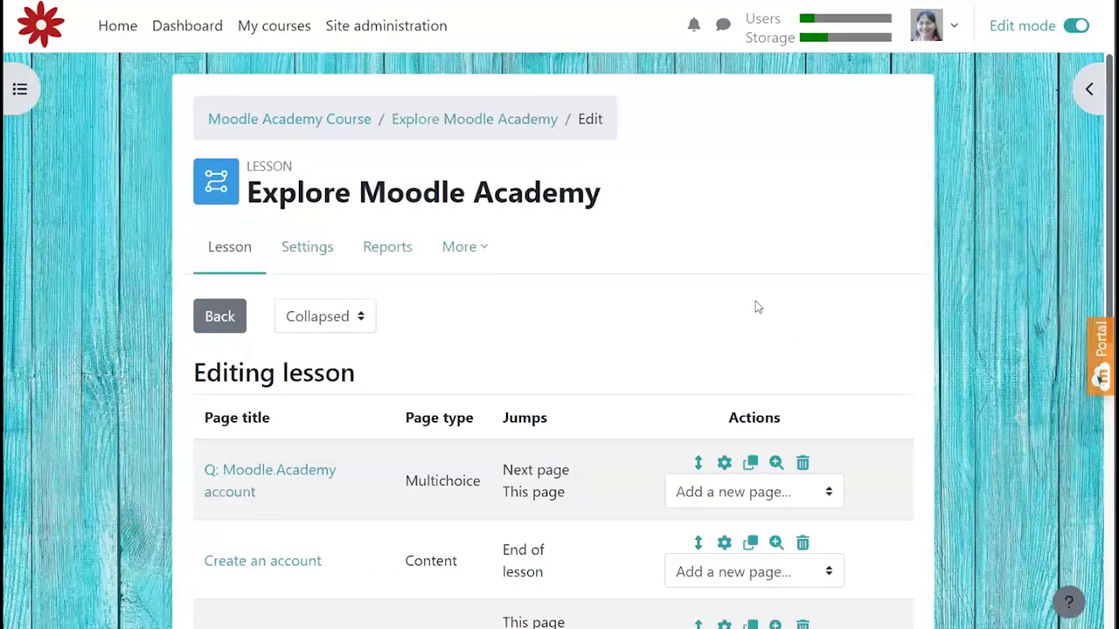
Step: Switch to the Twine story and open the "Q: Moodle.Academy account" passage to check where its answers lead
{"action": "scroll", "coordinate": [755, 300], "scroll_direction": "down", "scroll_amount": 2}
{"action": "scroll", "coordinate": [755, 300], "scroll_direction": "down", "scroll_amount": 2}
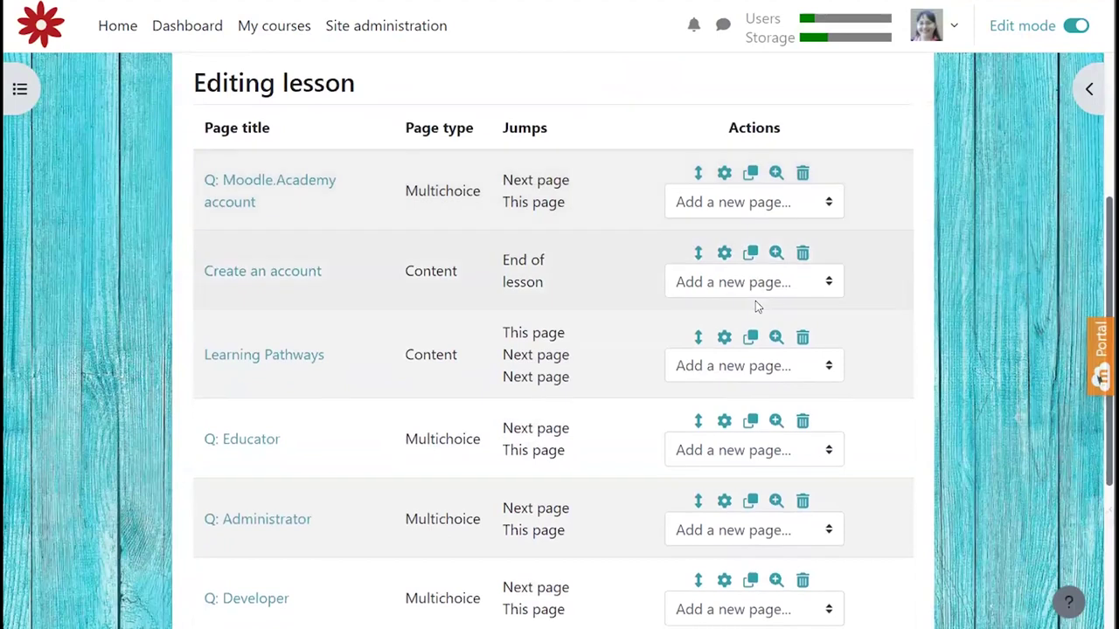
{"action": "scroll", "coordinate": [756, 300], "scroll_direction": "down", "scroll_amount": 1}
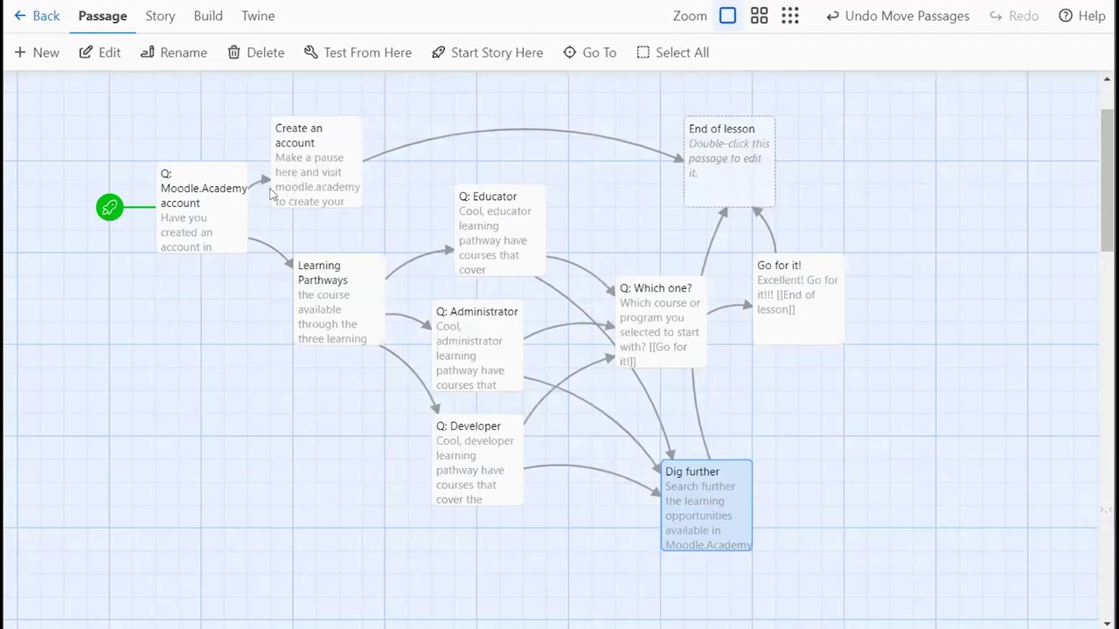
{"action": "left_click", "coordinate": [236, 217]}
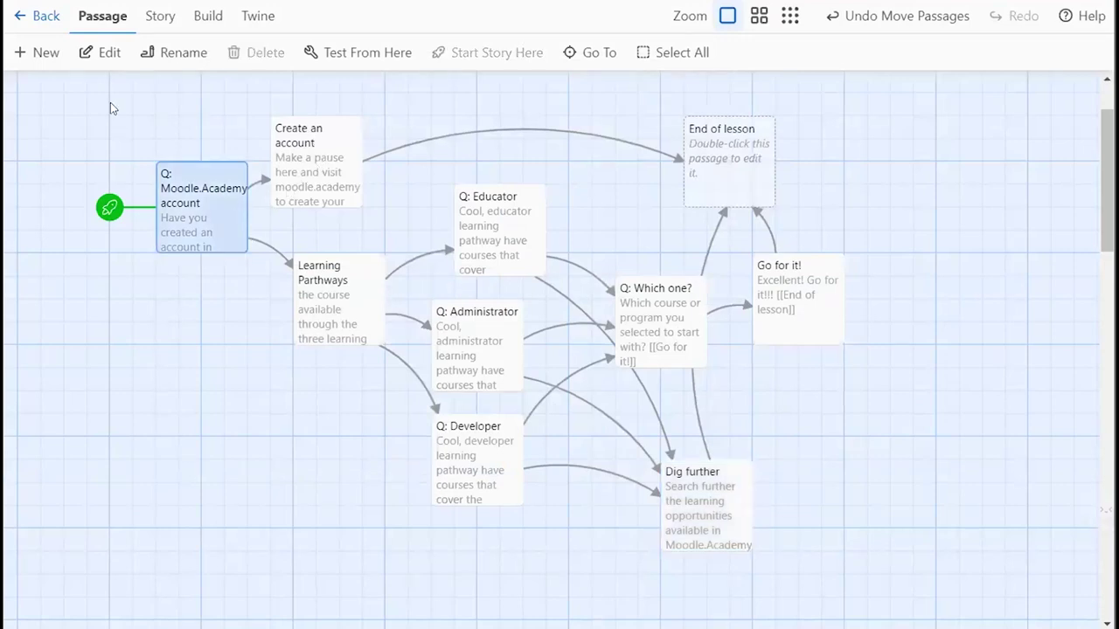
{"action": "left_click", "coordinate": [103, 53]}
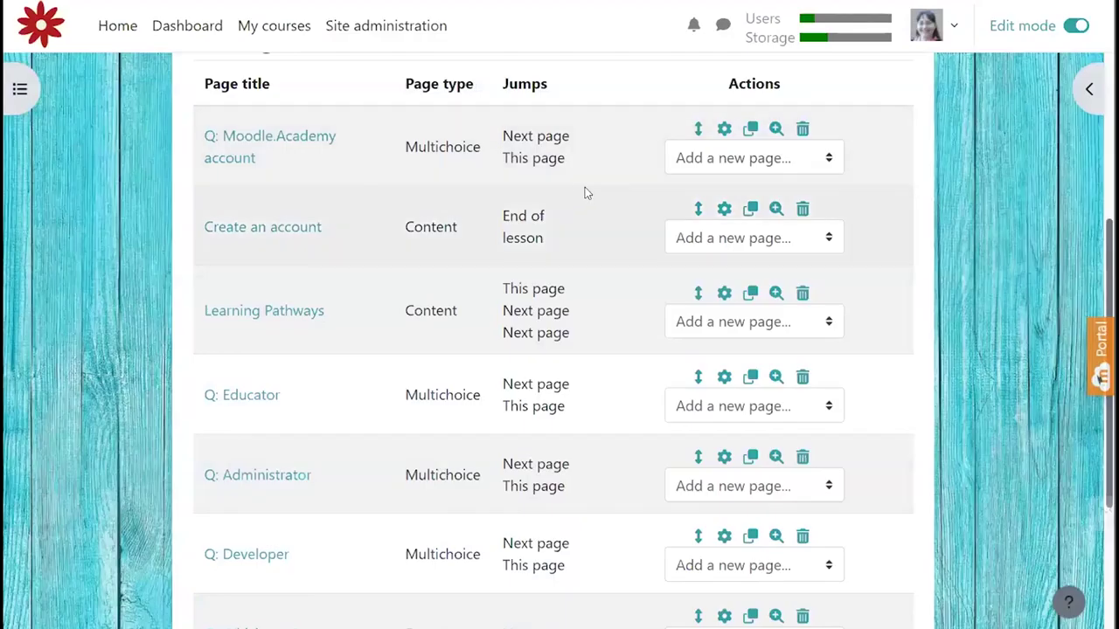
Step: Back in Moodle, edit the "Q: Moodle.Academy account" page so that the Yes answer jumps to Learning Pathways
{"action": "left_click", "coordinate": [724, 131]}
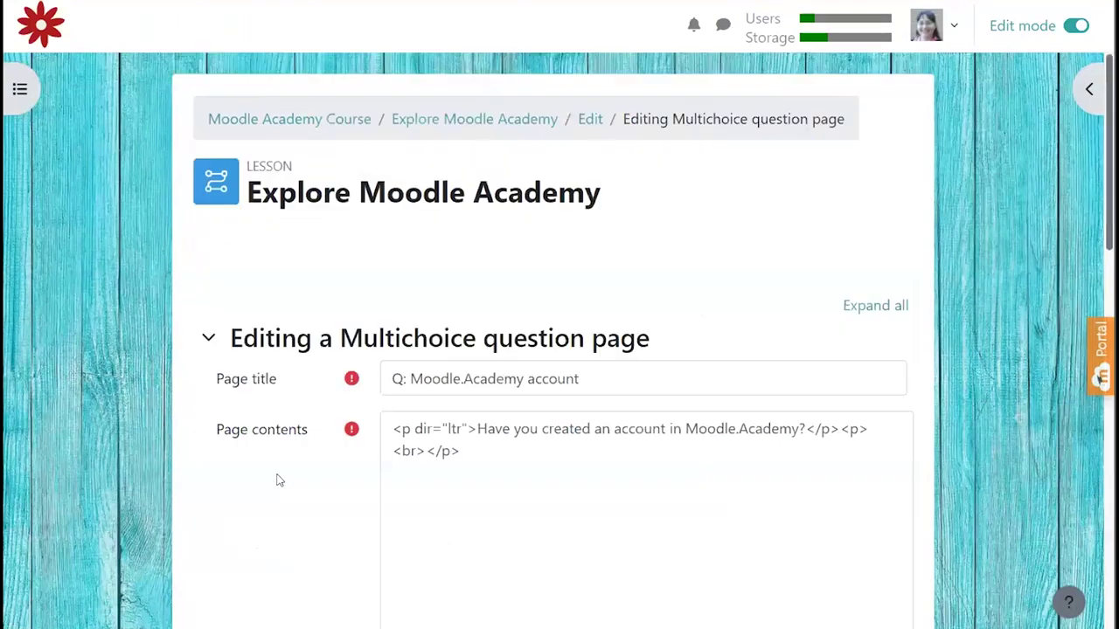
{"action": "scroll", "coordinate": [275, 484], "scroll_direction": "down", "scroll_amount": 5}
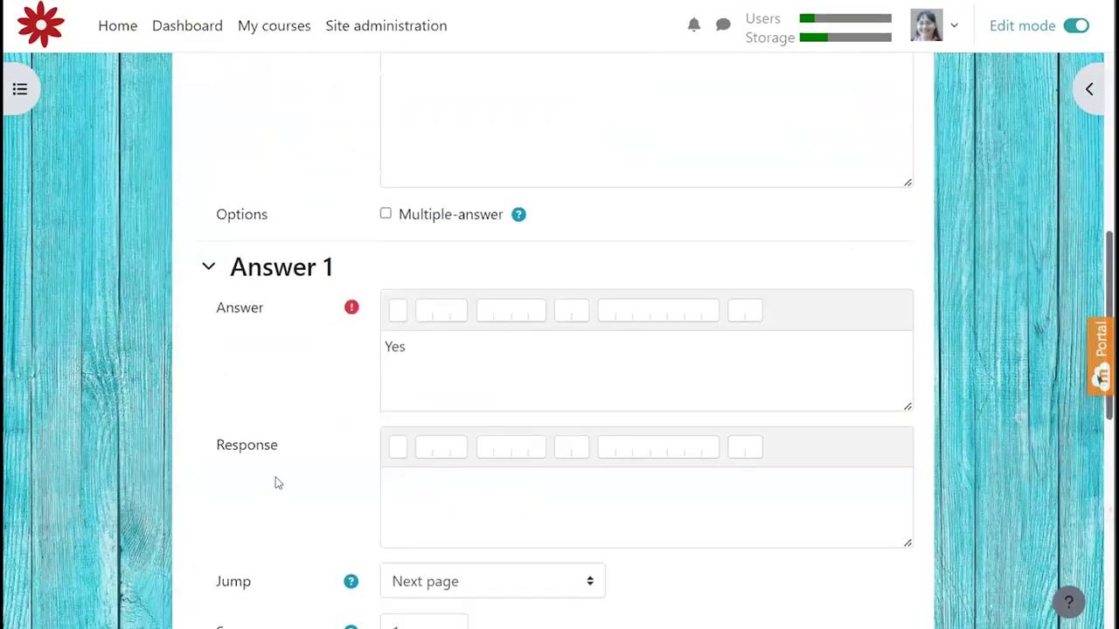
{"action": "scroll", "coordinate": [275, 483], "scroll_direction": "down", "scroll_amount": 2}
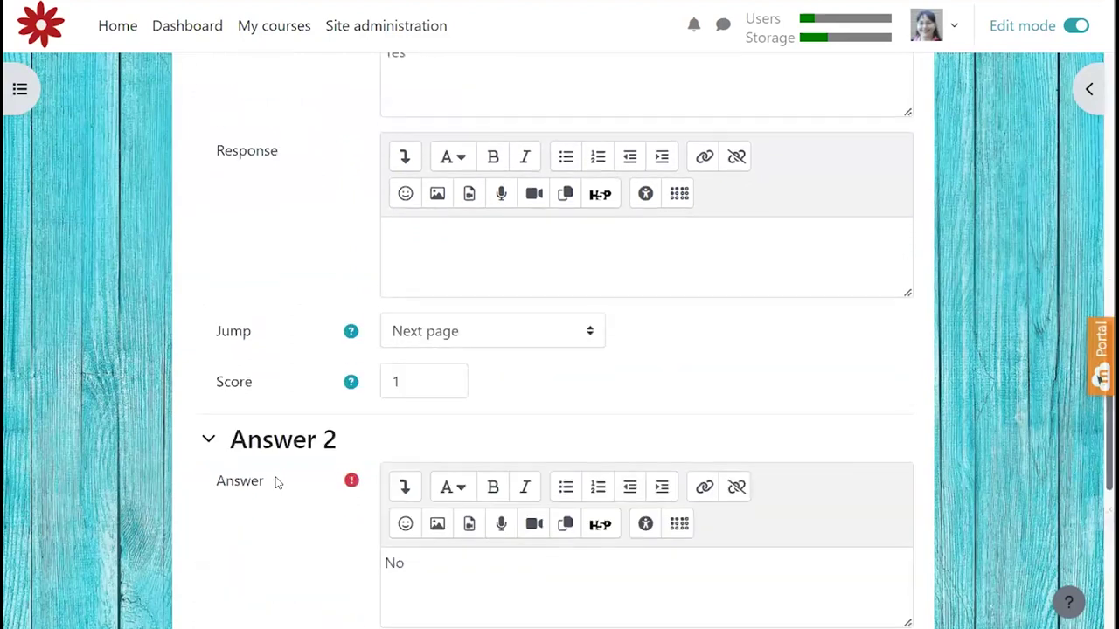
{"action": "left_click", "coordinate": [563, 347]}
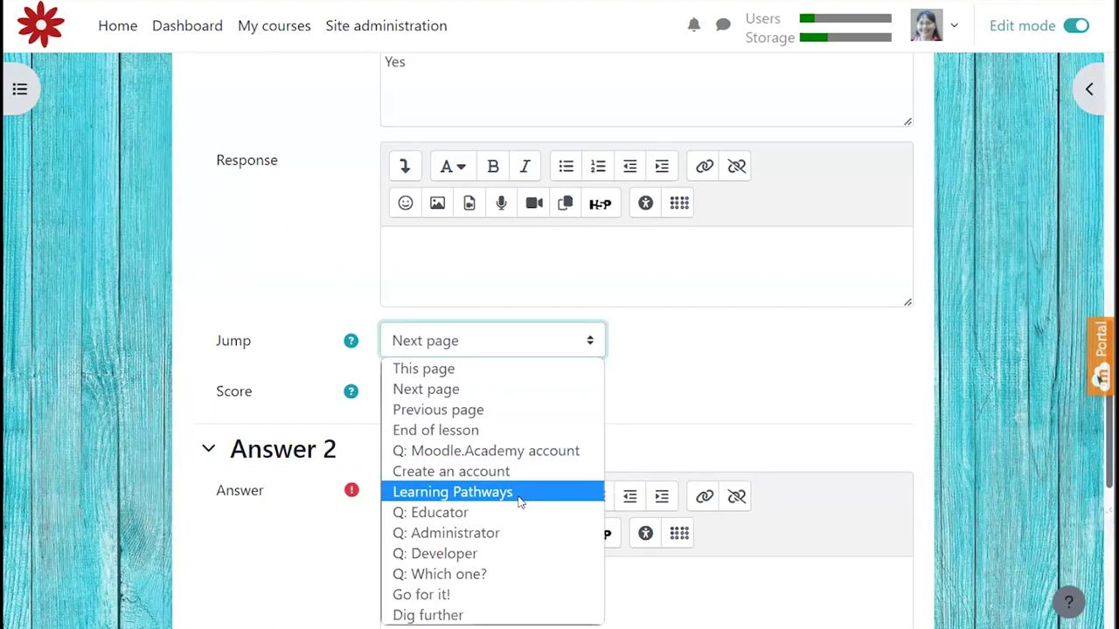
Step: Set the No answer's jump to "Create an account" and save the question page
{"action": "scroll", "coordinate": [694, 406], "scroll_direction": "down", "scroll_amount": 6}
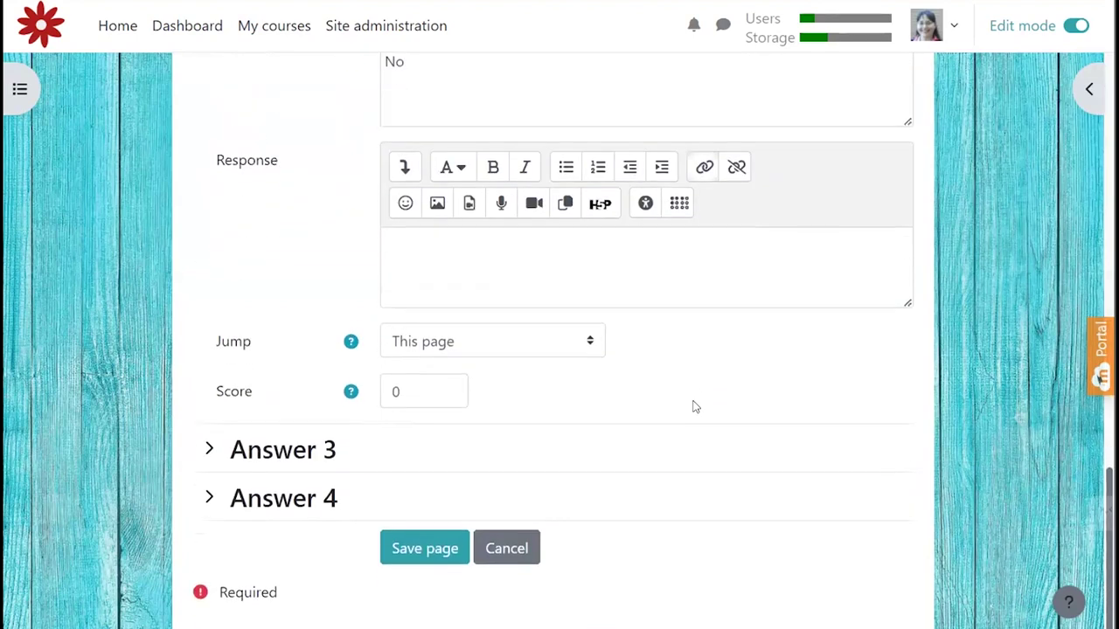
{"action": "left_click", "coordinate": [515, 341]}
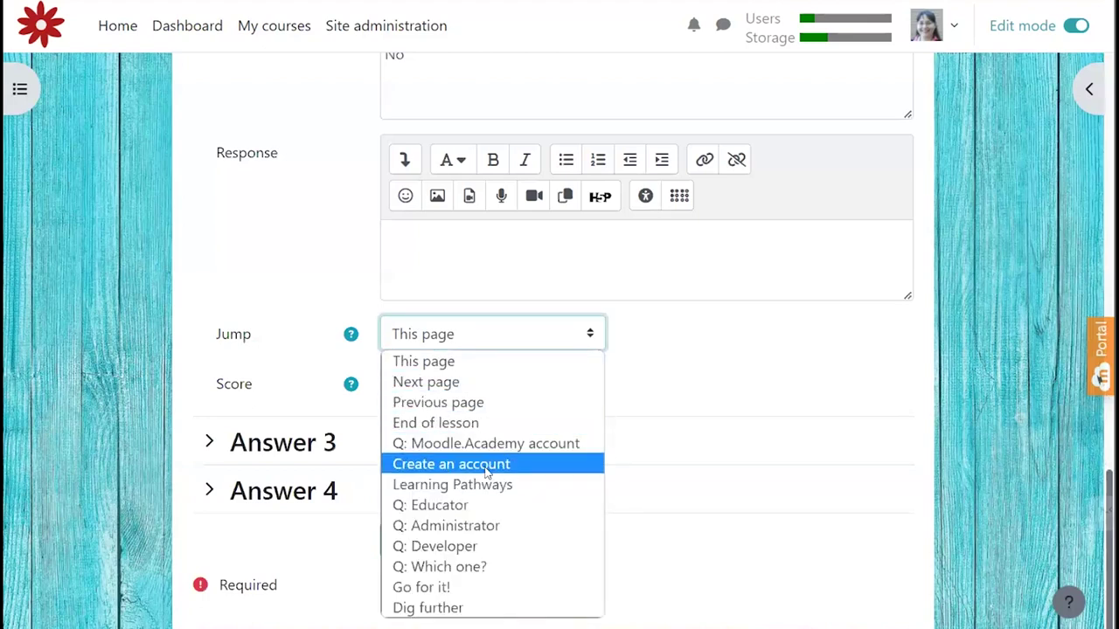
{"action": "scroll", "coordinate": [769, 375], "scroll_direction": "down", "scroll_amount": 1}
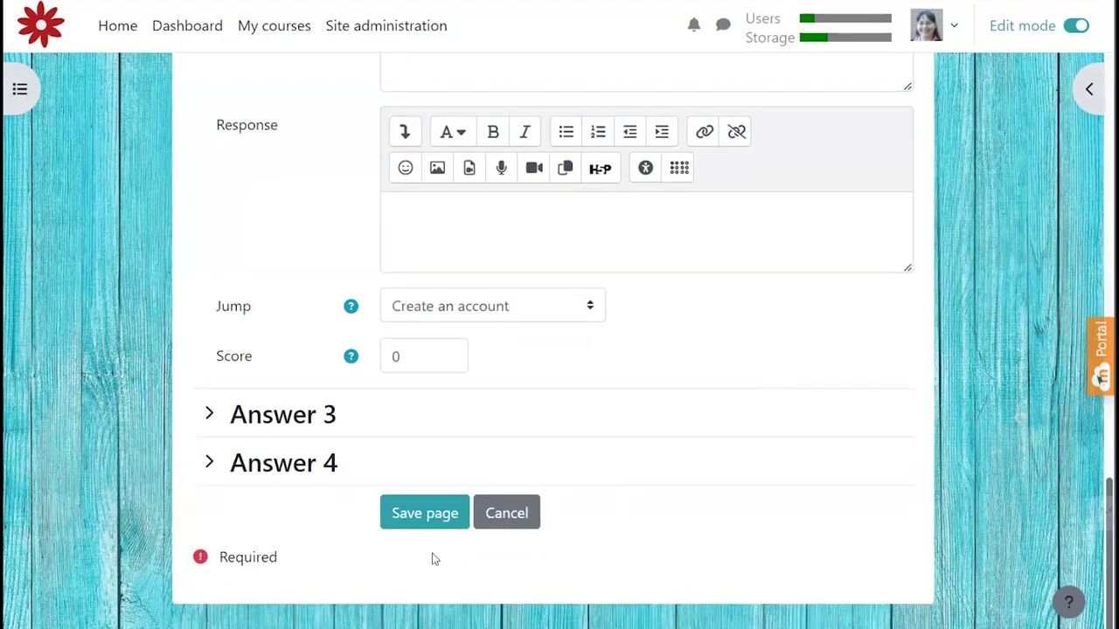
{"action": "left_click", "coordinate": [442, 524]}
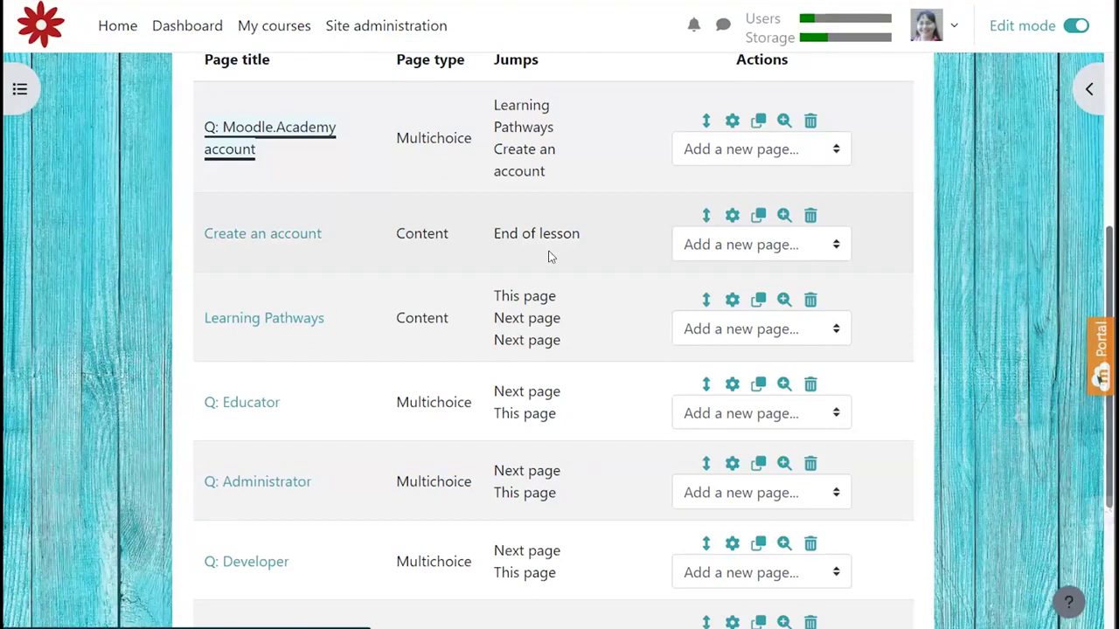
Step: Switch to the Twine story, close the account question passage and open the "Learning Parthways" passage to check its links
{"action": "scroll", "coordinate": [549, 256], "scroll_direction": "down", "scroll_amount": 2}
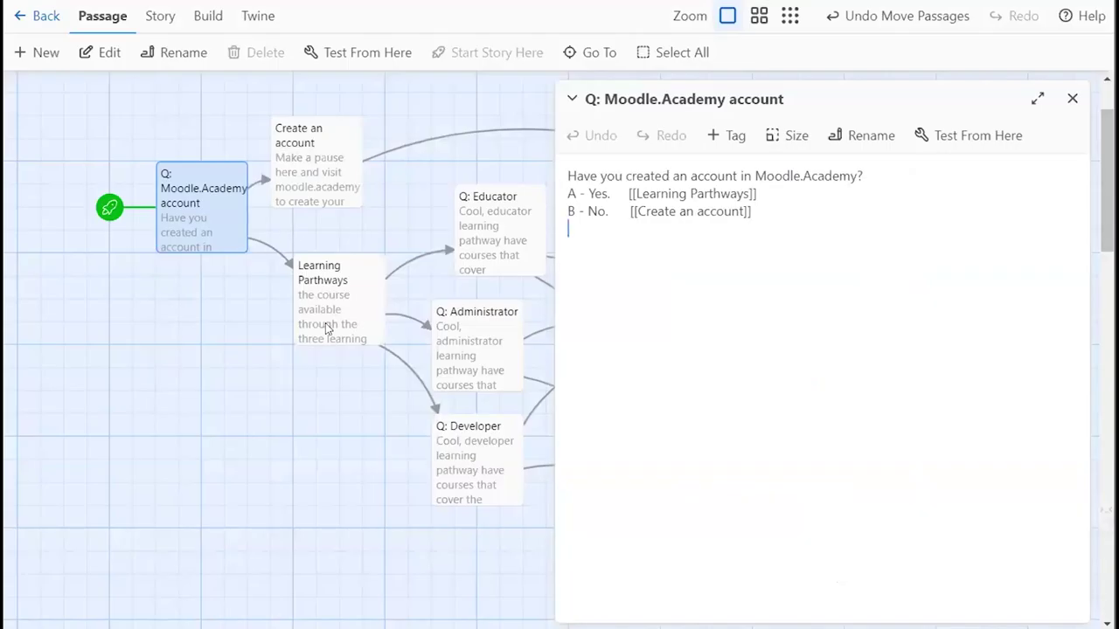
{"action": "left_click", "coordinate": [327, 325]}
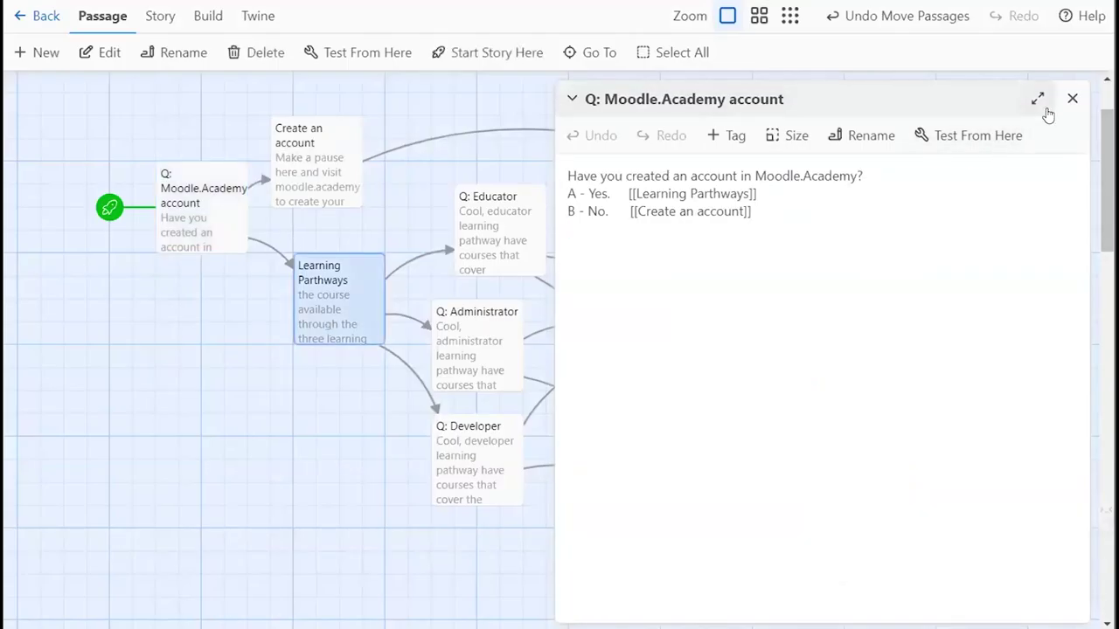
{"action": "left_click", "coordinate": [1073, 100]}
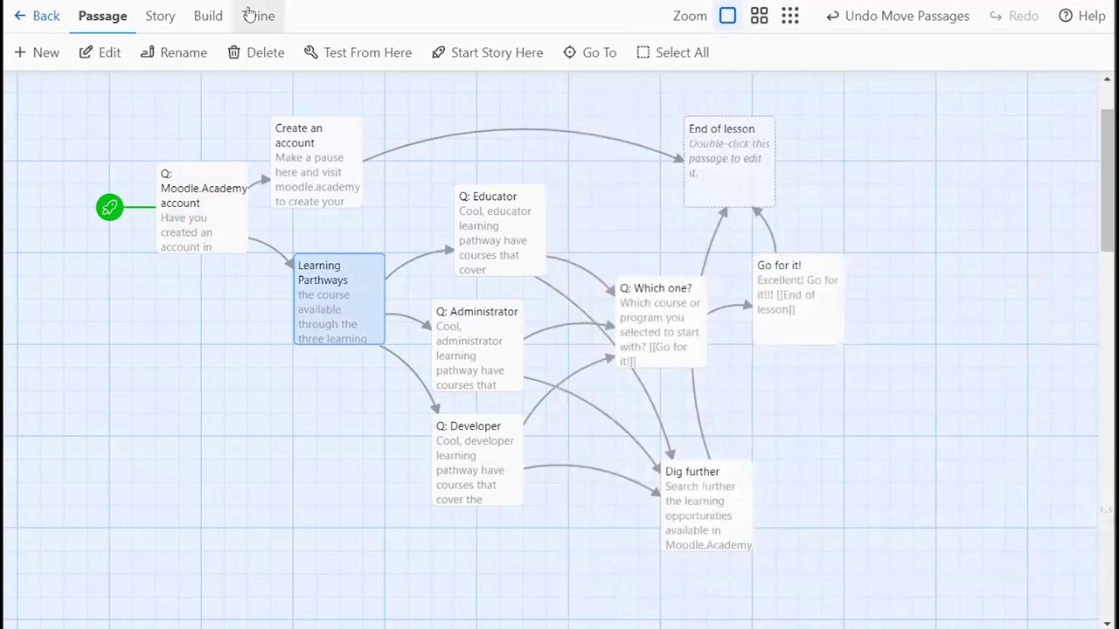
{"action": "left_click", "coordinate": [101, 55]}
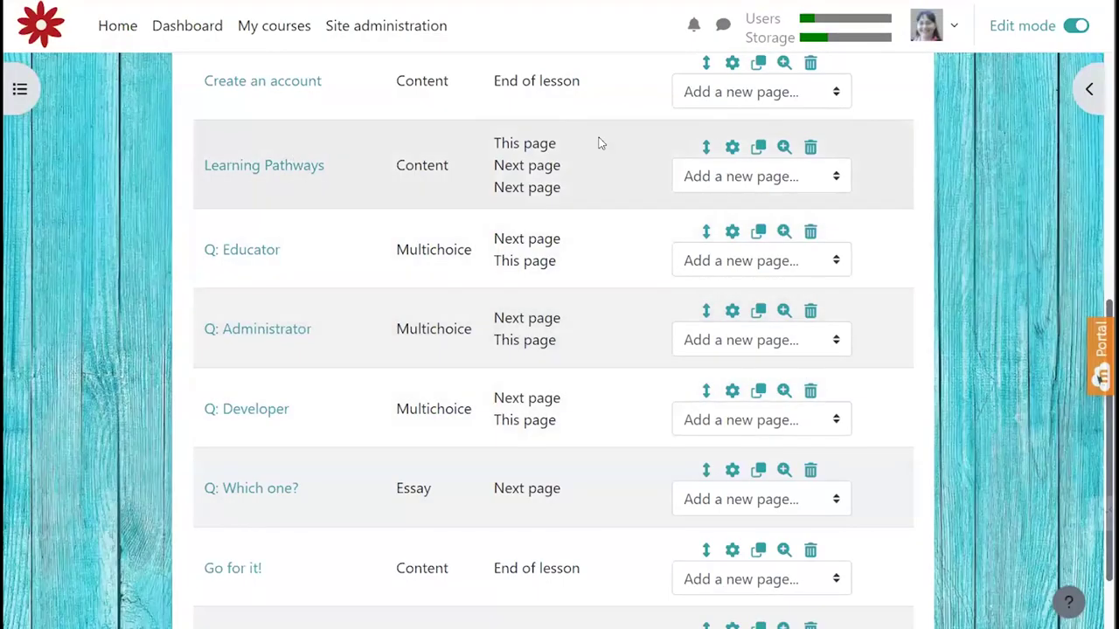
Step: Back in Moodle, edit the Learning Pathways page so that the Educator button in Content 1 jumps to "Q: Educator"
{"action": "left_click", "coordinate": [731, 148]}
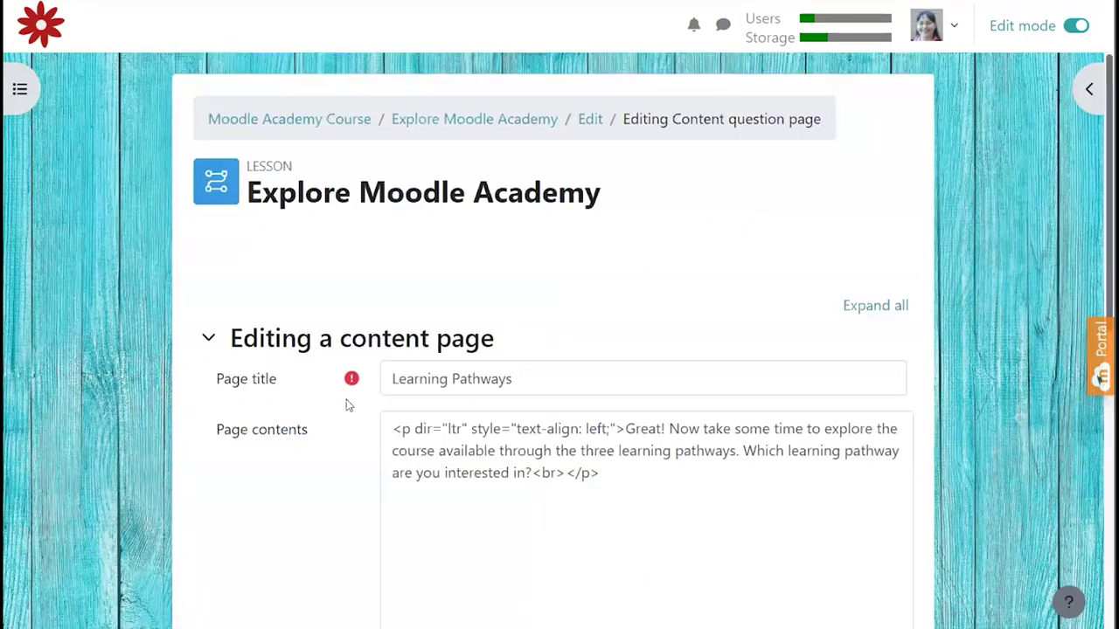
{"action": "scroll", "coordinate": [348, 405], "scroll_direction": "down", "scroll_amount": 8}
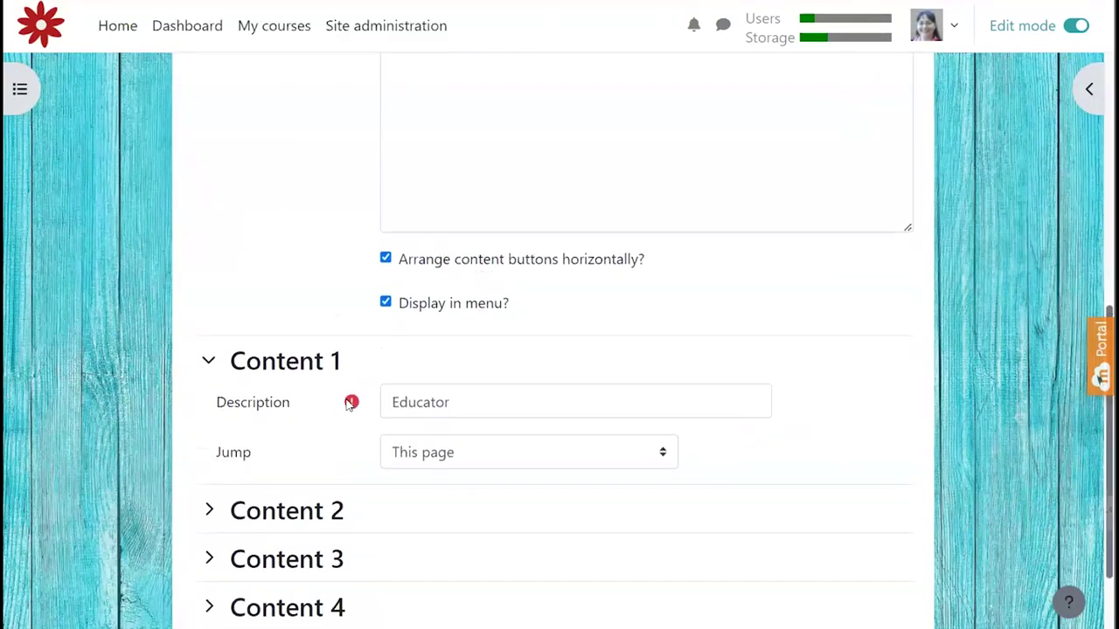
{"action": "scroll", "coordinate": [348, 405], "scroll_direction": "down", "scroll_amount": 3}
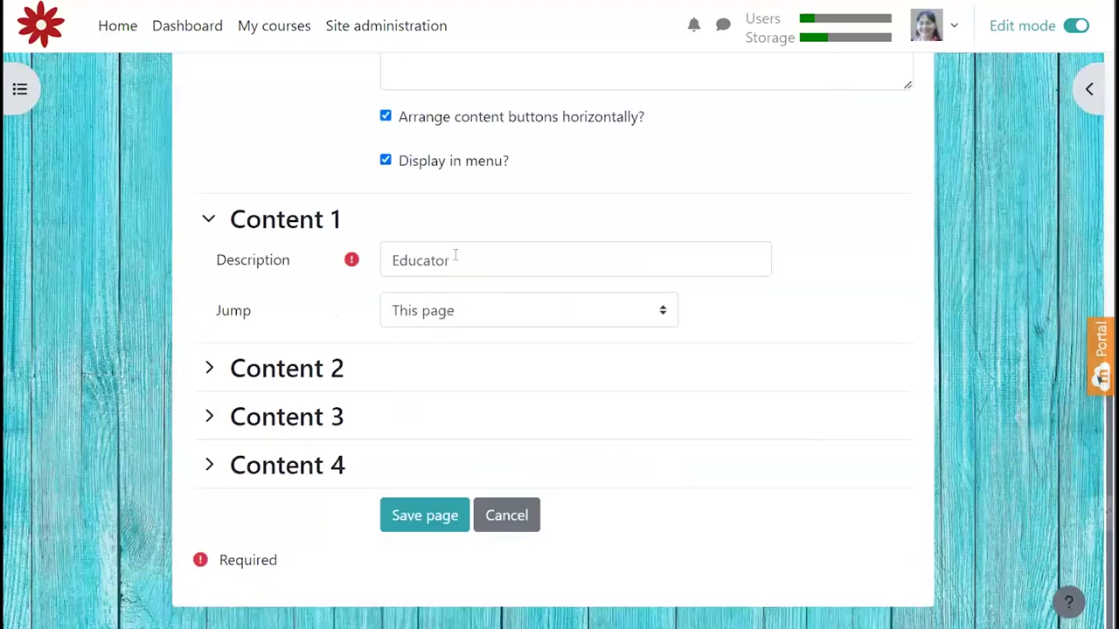
{"action": "left_click", "coordinate": [616, 318]}
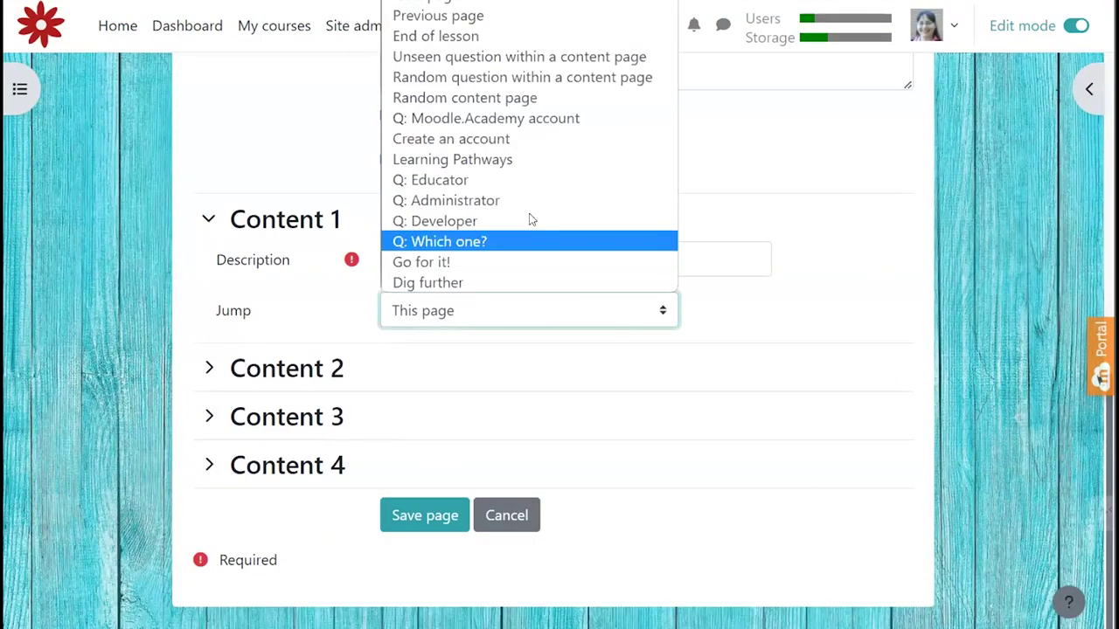
{"action": "key", "text": "Return"}
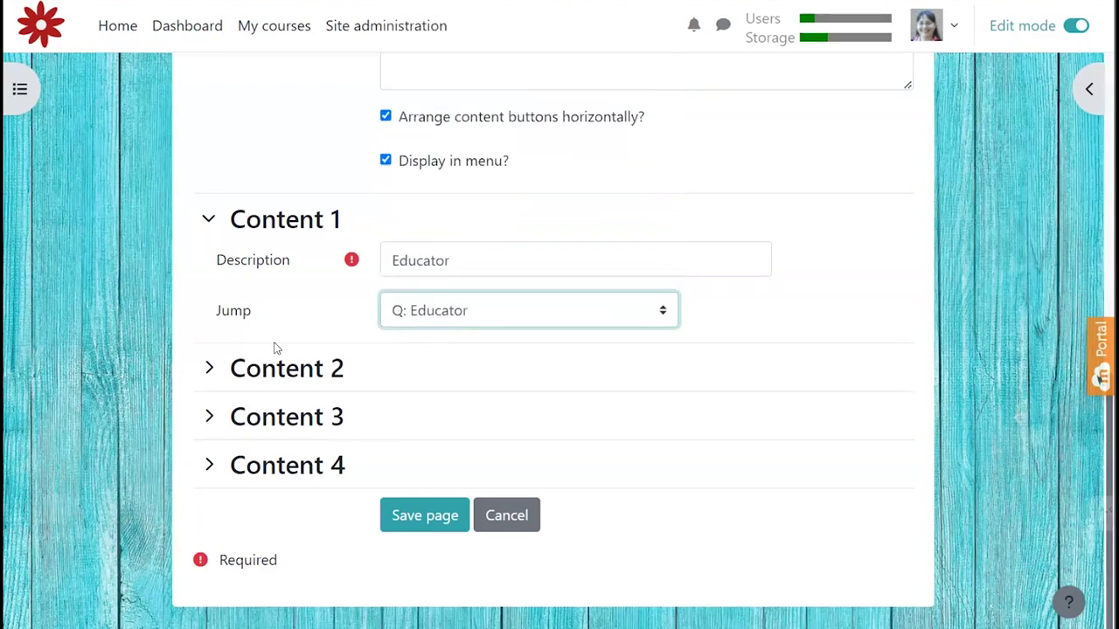
Step: Set the Content 2 Administrator button to jump to "Q: Administrator" and the Content 3 Developer button to jump to "Q: Developer"
{"action": "left_click", "coordinate": [217, 377]}
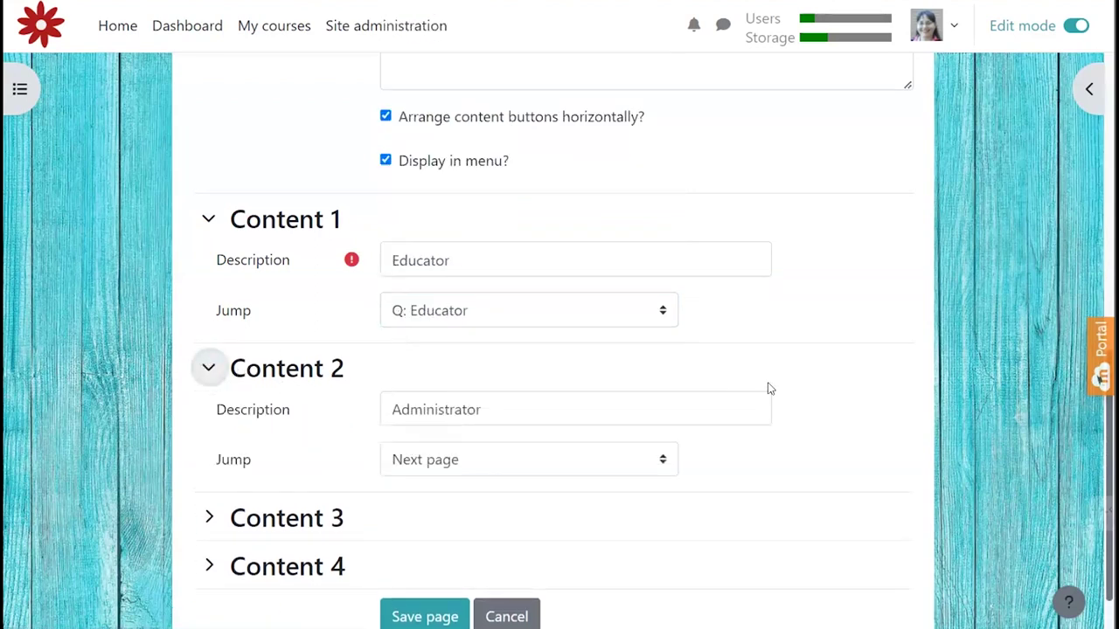
{"action": "scroll", "coordinate": [765, 387], "scroll_direction": "down", "scroll_amount": 2}
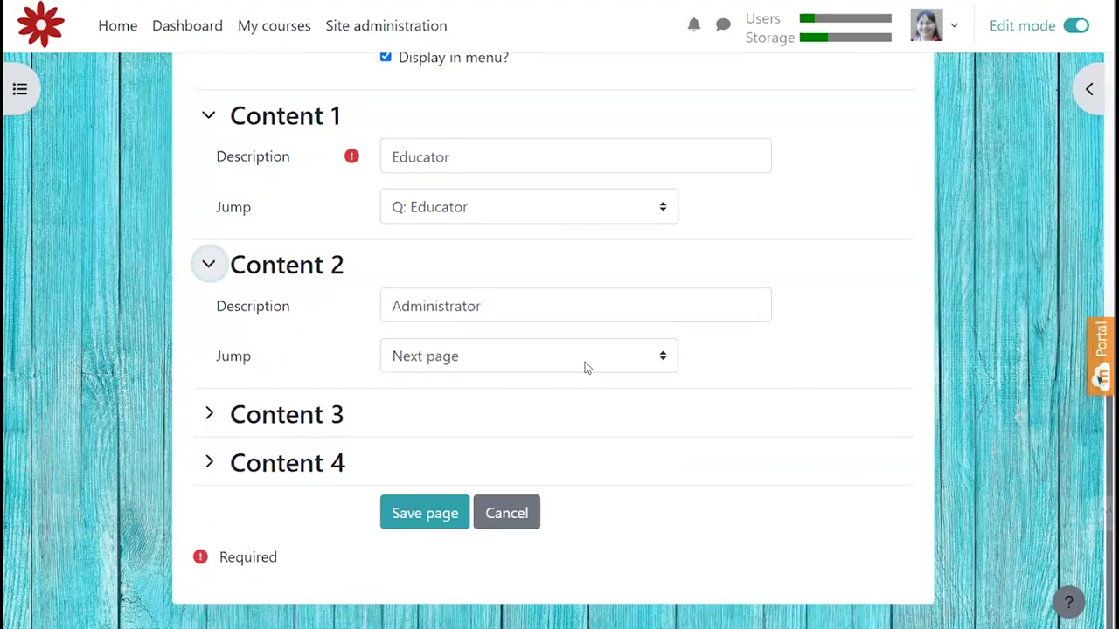
{"action": "left_click", "coordinate": [586, 365]}
{"action": "left_click", "coordinate": [468, 247]}
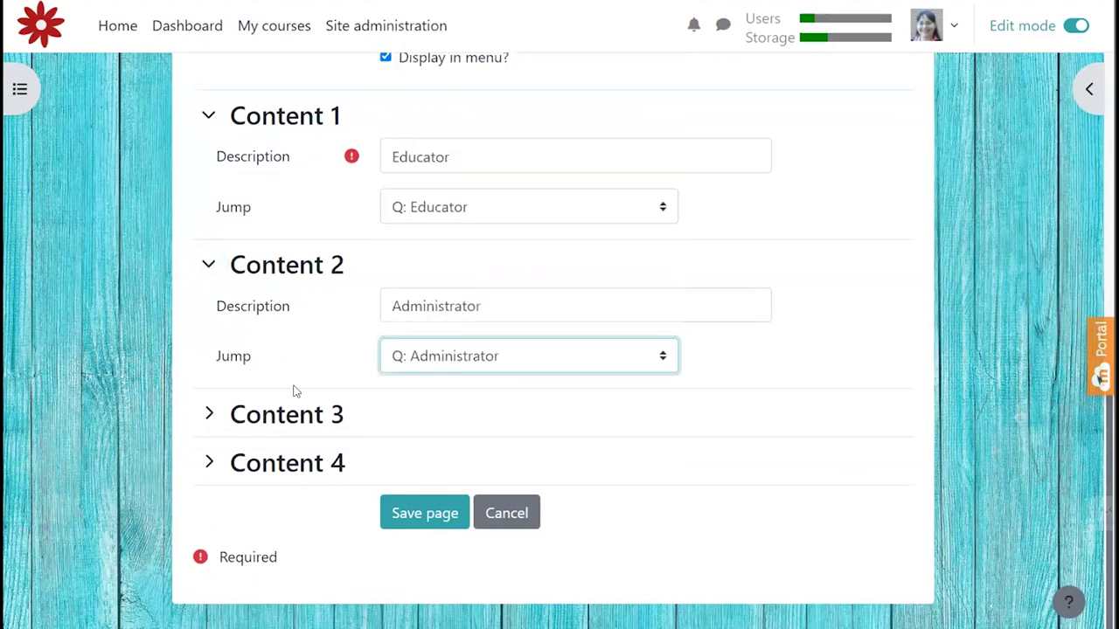
{"action": "left_click", "coordinate": [209, 413]}
{"action": "scroll", "coordinate": [757, 393], "scroll_direction": "down", "scroll_amount": 2}
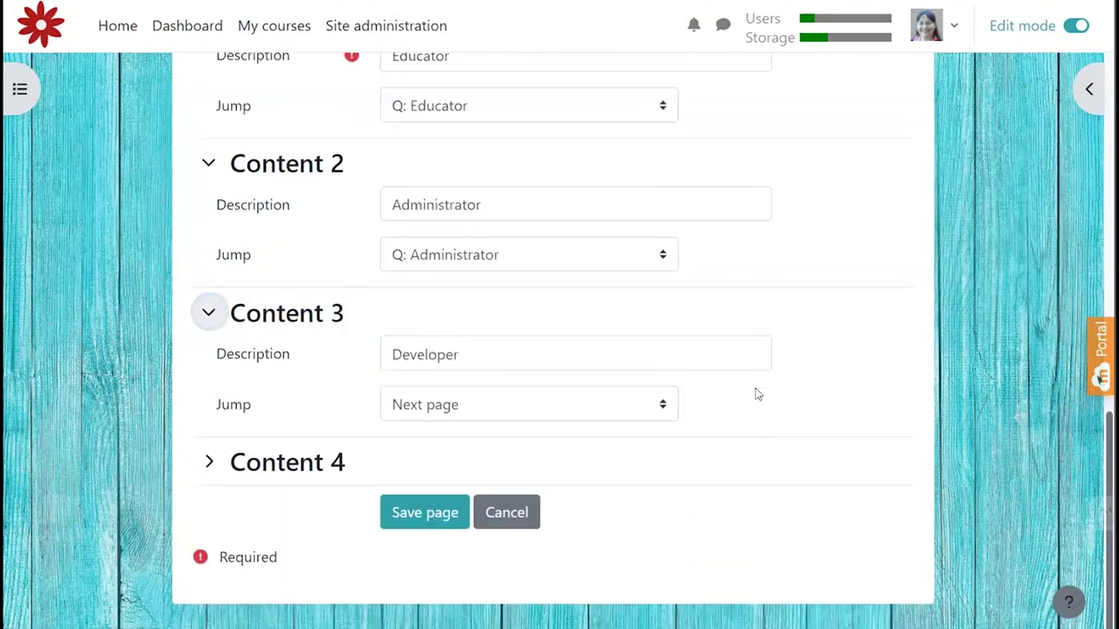
{"action": "left_click", "coordinate": [455, 405]}
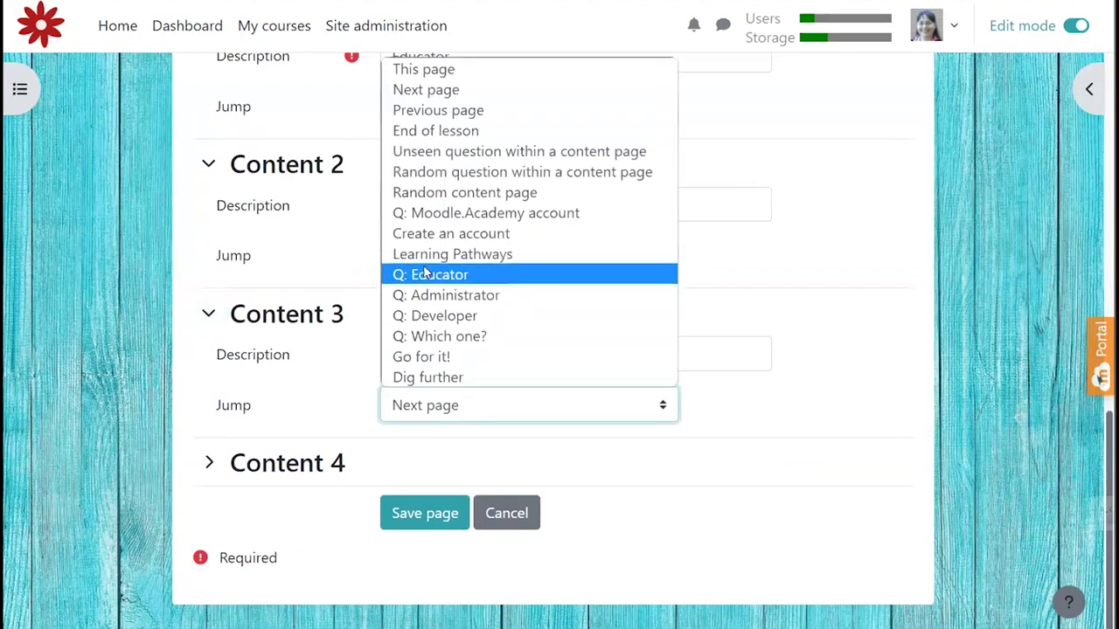
{"action": "left_click", "coordinate": [437, 317]}
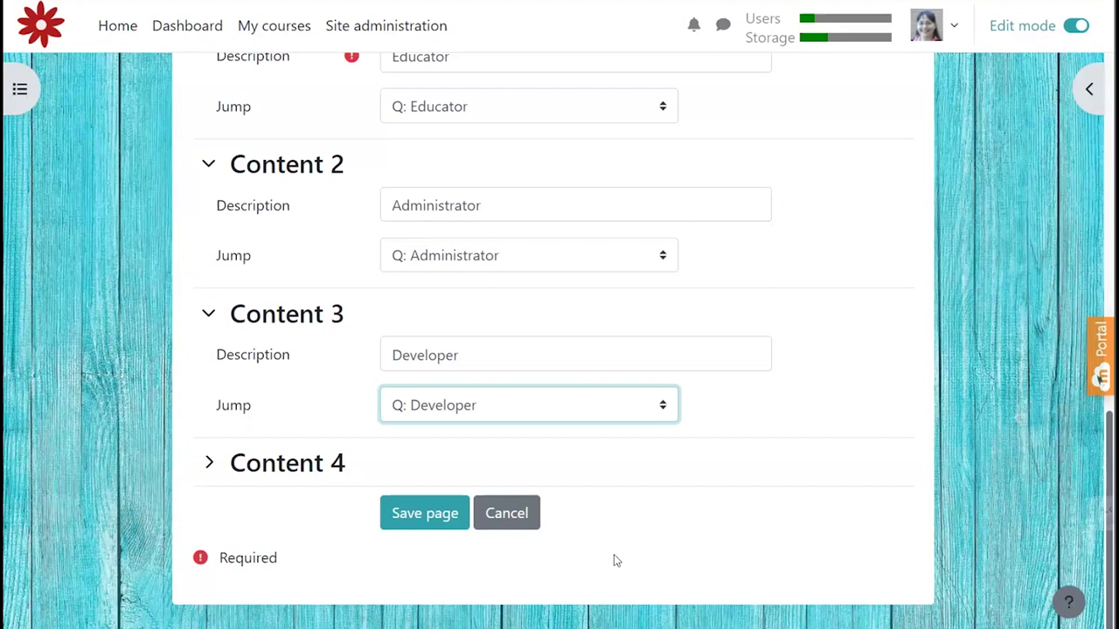
Step: Save the Learning Pathways page, and switch to the Twine story to check the links in the "Q: Educator" passage
{"action": "left_click", "coordinate": [431, 514]}
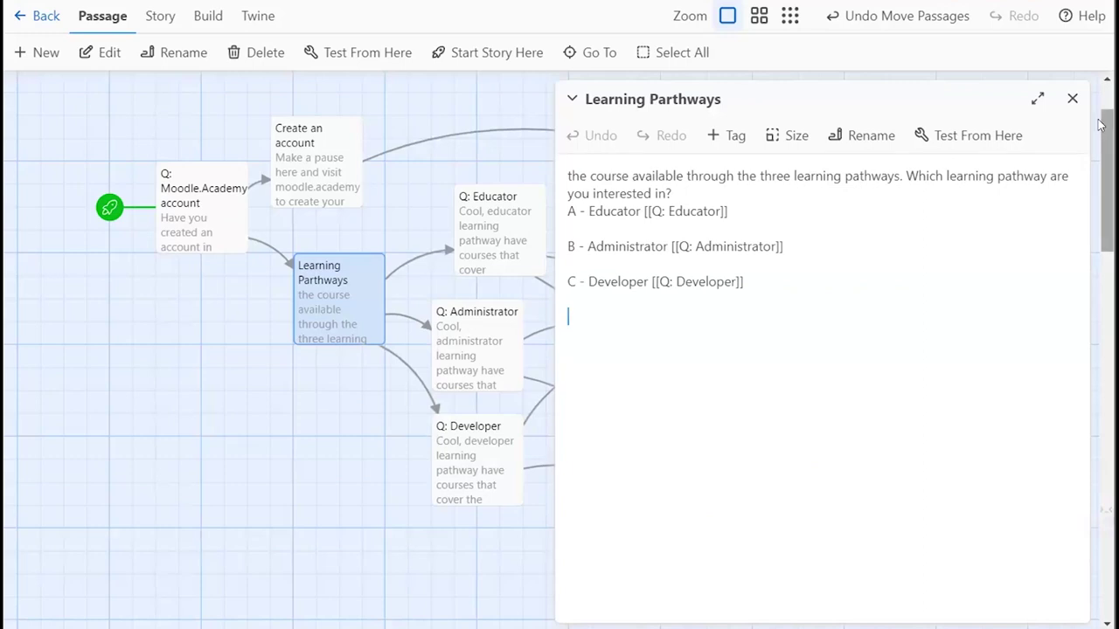
{"action": "left_click", "coordinate": [1072, 98]}
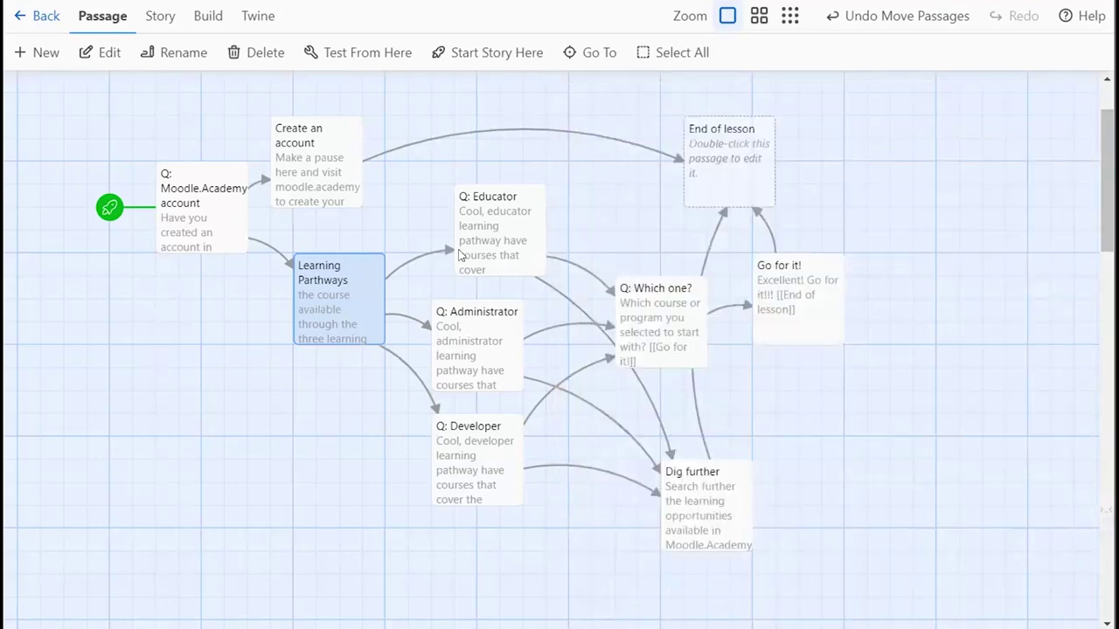
{"action": "left_click", "coordinate": [461, 254]}
{"action": "left_click", "coordinate": [108, 50]}
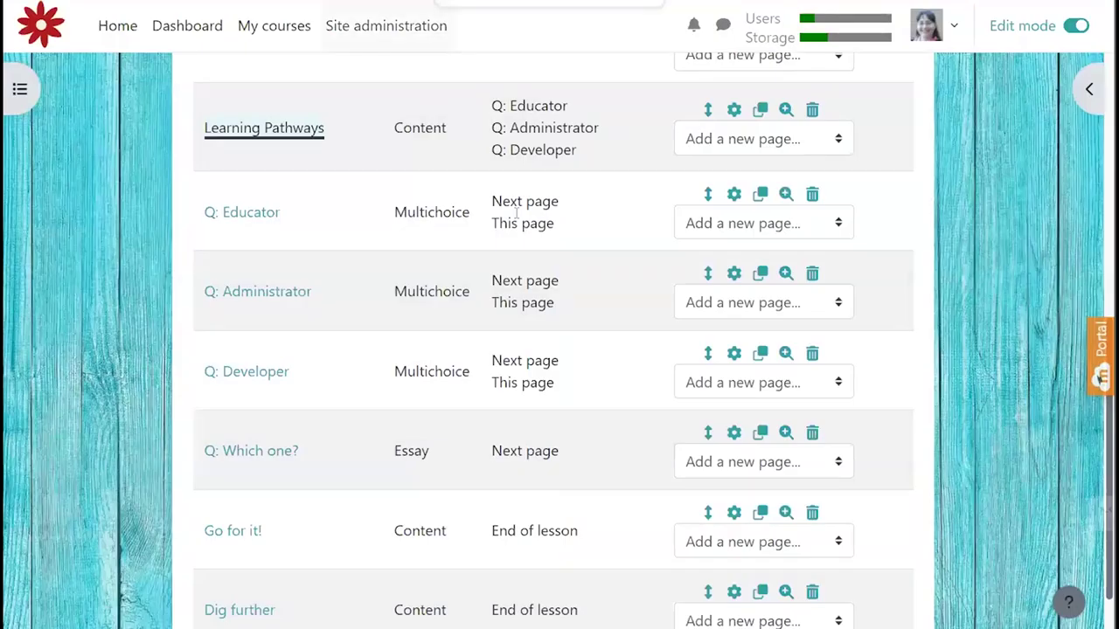
Step: Back in Moodle, edit the Q: Educator question page so that the Yes answer jumps to "Q: Which one?"
{"action": "left_click", "coordinate": [734, 196]}
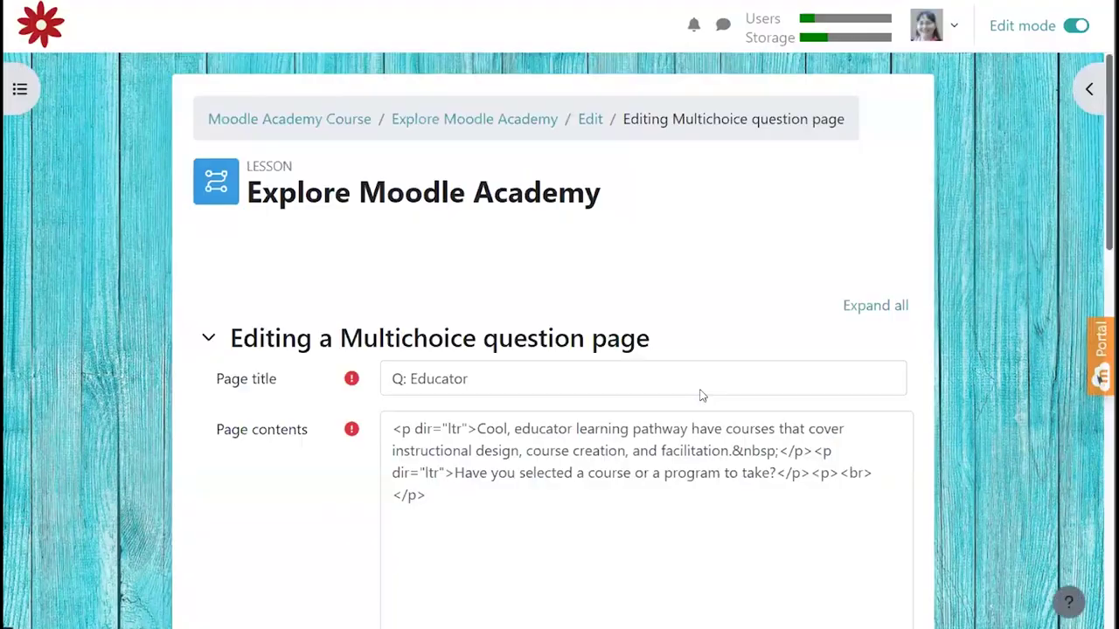
{"action": "scroll", "coordinate": [702, 392], "scroll_direction": "down", "scroll_amount": 4}
{"action": "scroll", "coordinate": [701, 389], "scroll_direction": "down", "scroll_amount": 6}
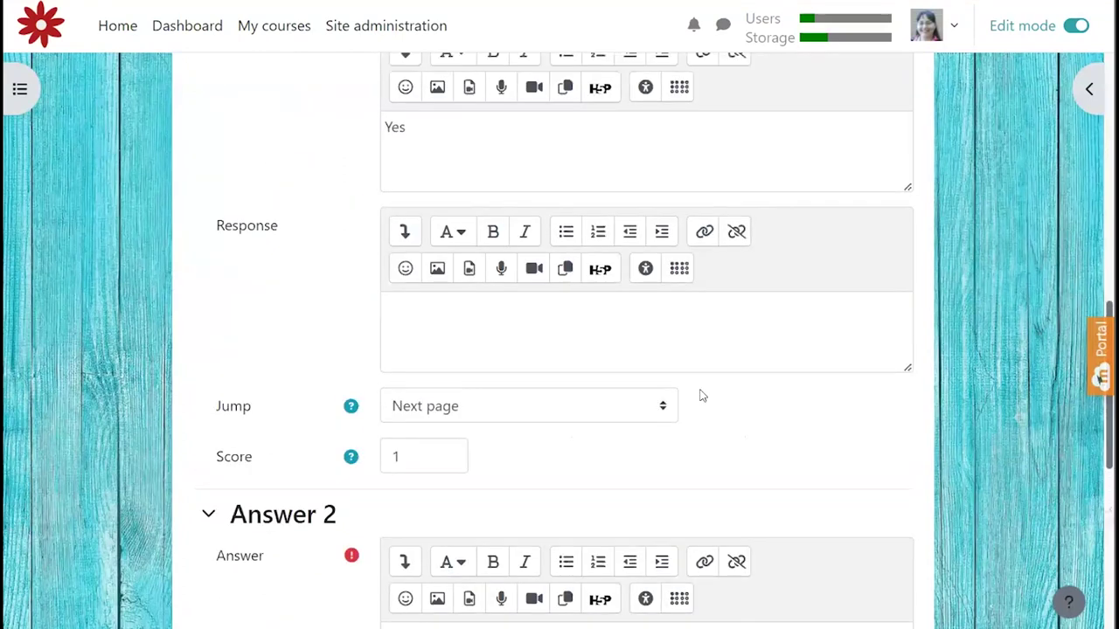
{"action": "scroll", "coordinate": [702, 393], "scroll_direction": "down", "scroll_amount": 1}
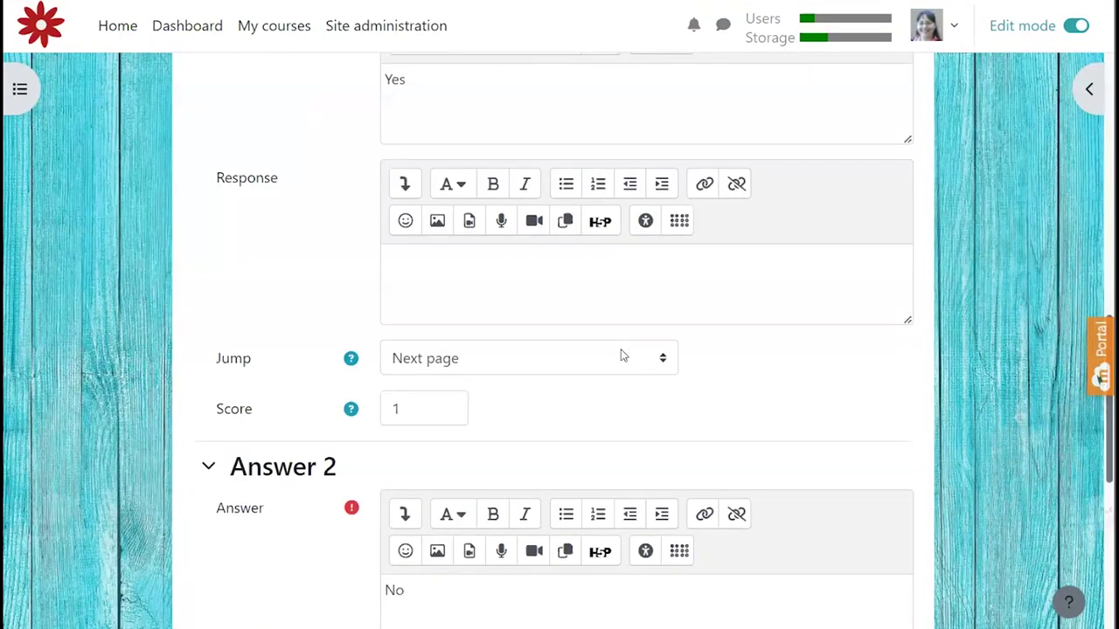
{"action": "left_click", "coordinate": [569, 358]}
{"action": "left_click", "coordinate": [510, 298]}
Step: Set the No answer of the Q: Educator page to jump to "Dig further" and save the page
{"action": "scroll", "coordinate": [819, 403], "scroll_direction": "down", "scroll_amount": 4}
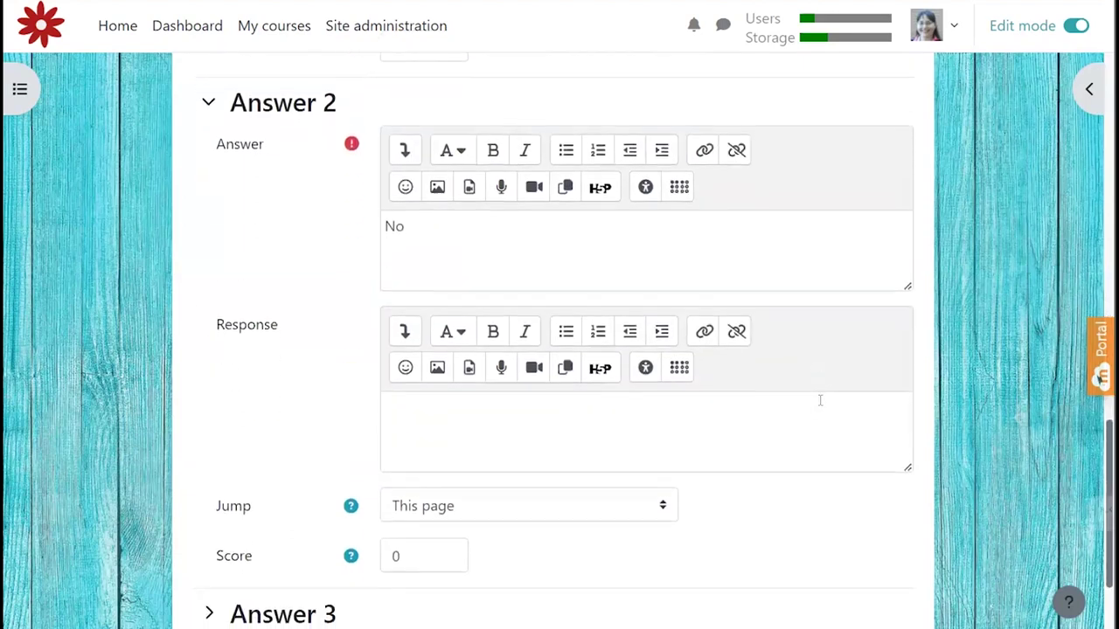
{"action": "scroll", "coordinate": [820, 400], "scroll_direction": "down", "scroll_amount": 2}
{"action": "left_click", "coordinate": [622, 315]}
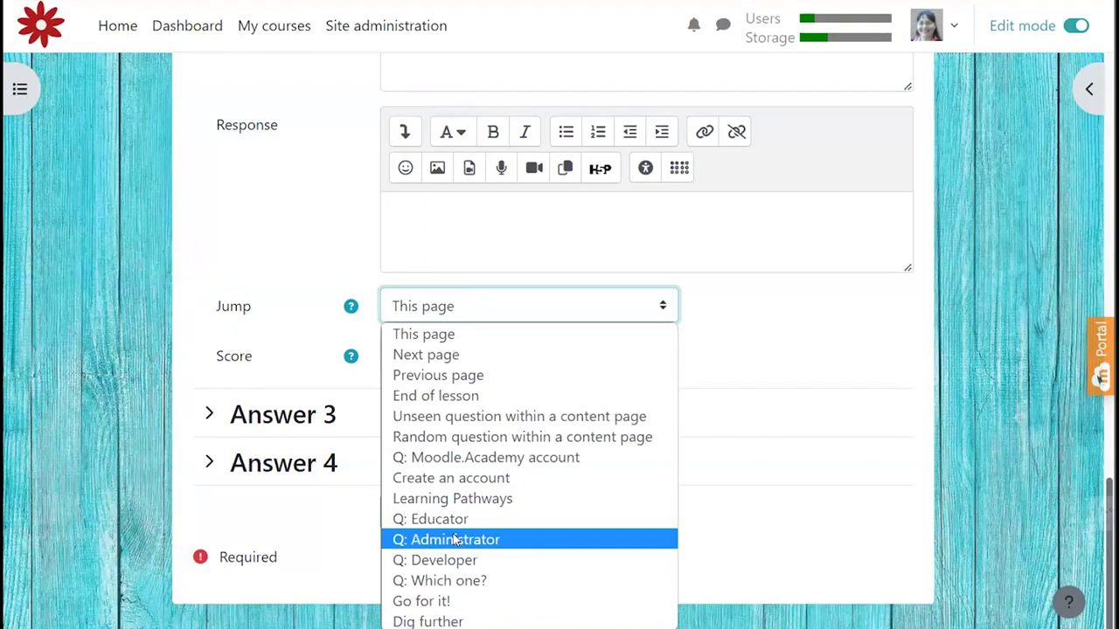
{"action": "key", "text": "Down"}
{"action": "key", "text": "Down"}
{"action": "key", "text": "Down"}
{"action": "key", "text": "Up"}
{"action": "key", "text": "Down"}
{"action": "key", "text": "Down"}
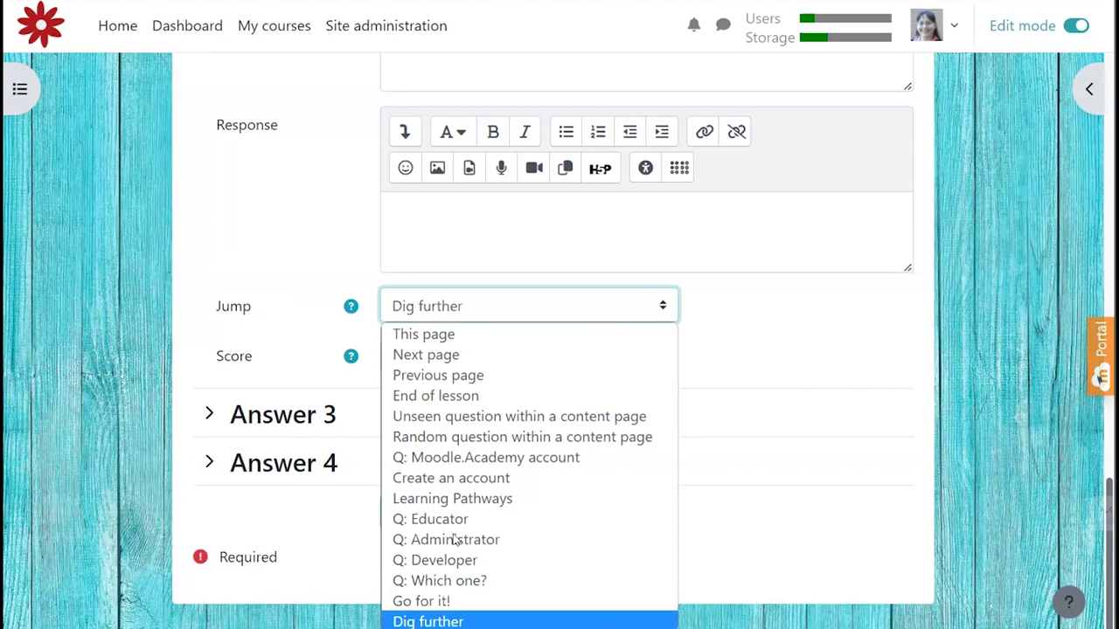
{"action": "key", "text": "Return"}
{"action": "left_click", "coordinate": [439, 500]}
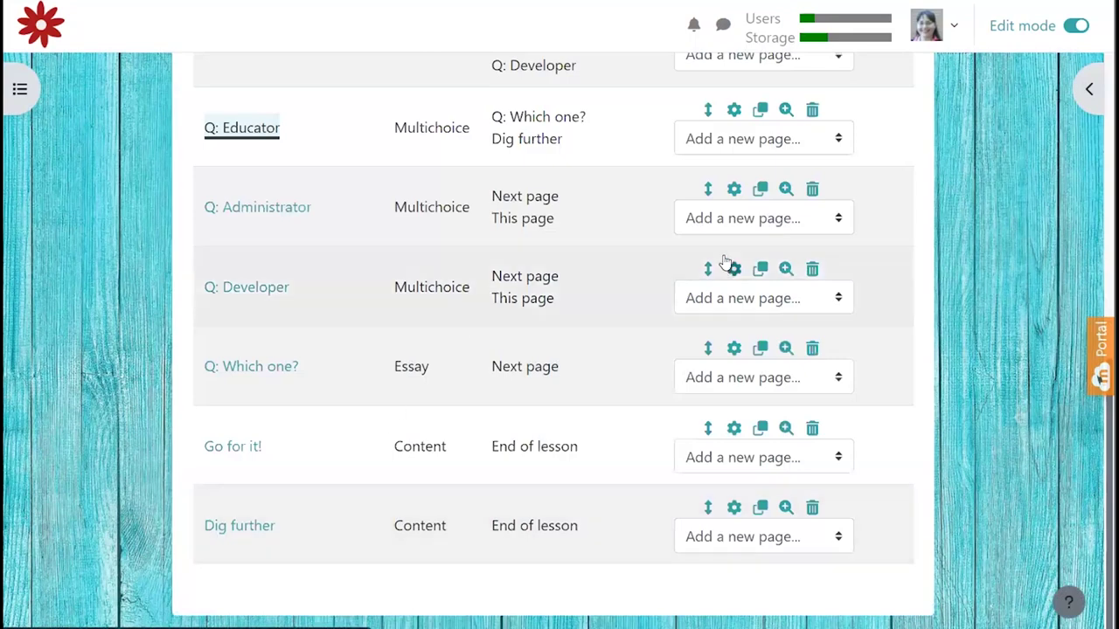
Step: Edit the Q: Administrator question page so that its Yes answer jumps to "Q: Which one?"
{"action": "left_click", "coordinate": [734, 190]}
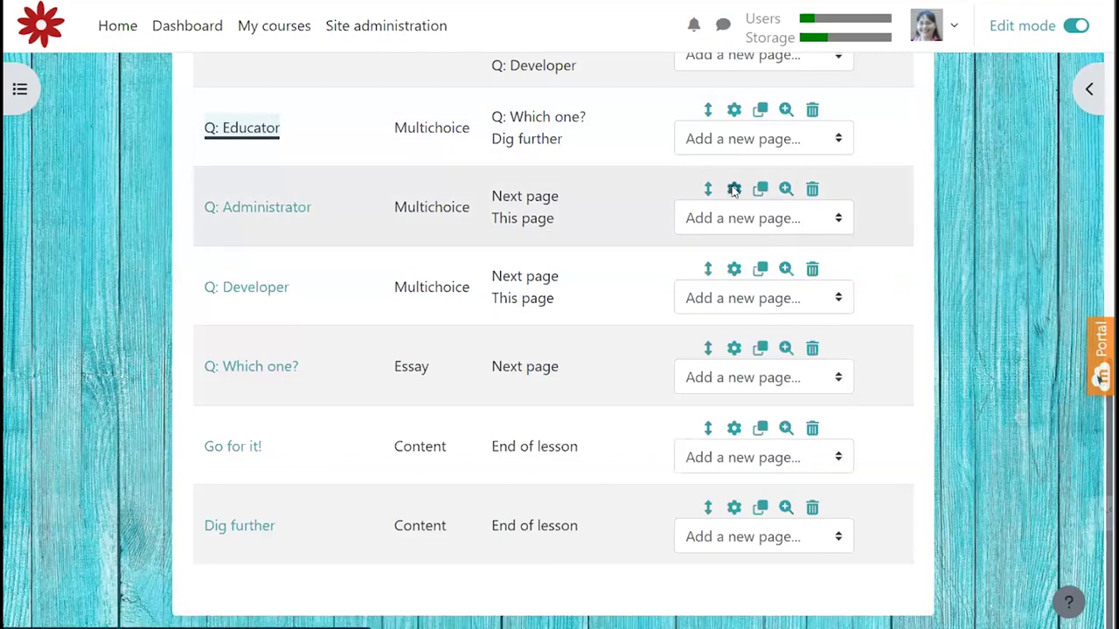
{"action": "scroll", "coordinate": [750, 271], "scroll_direction": "down", "scroll_amount": 10}
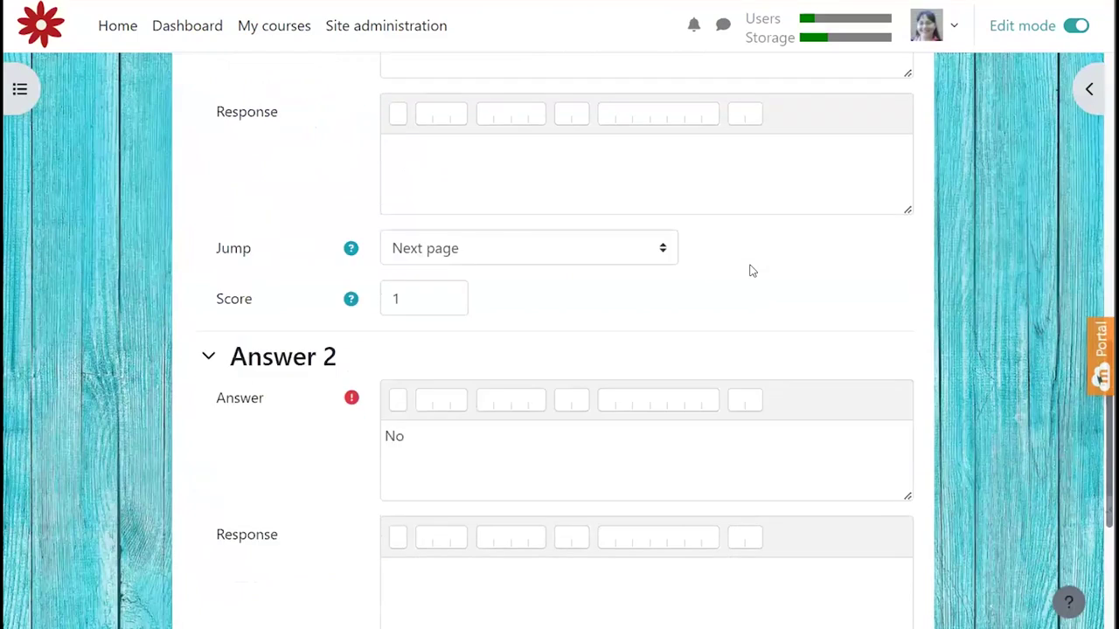
{"action": "left_click", "coordinate": [664, 339]}
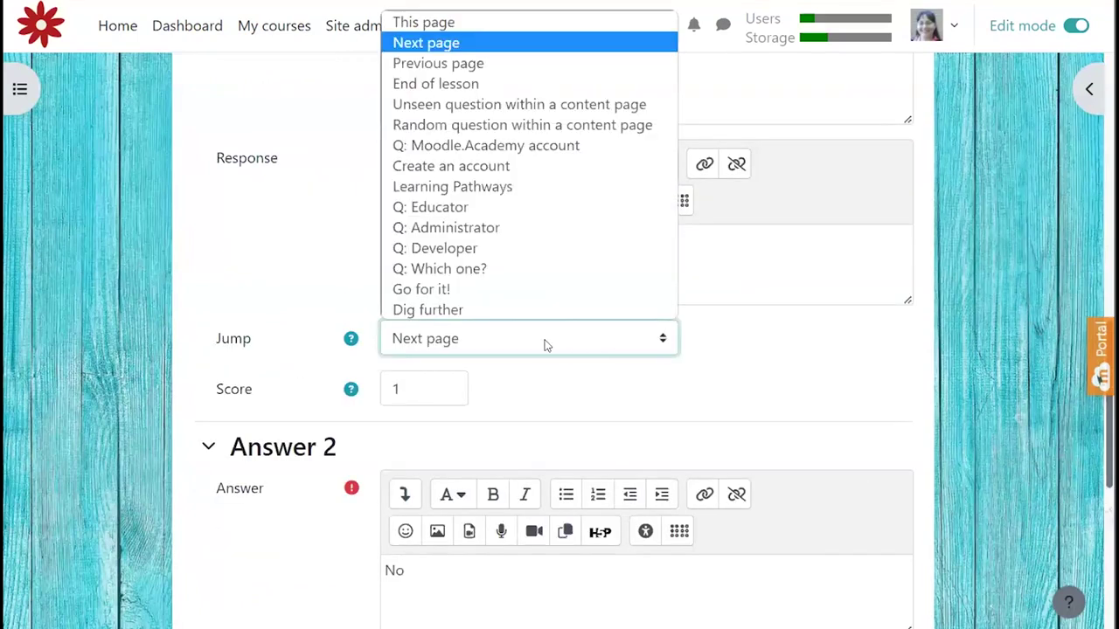
{"action": "left_click", "coordinate": [476, 272]}
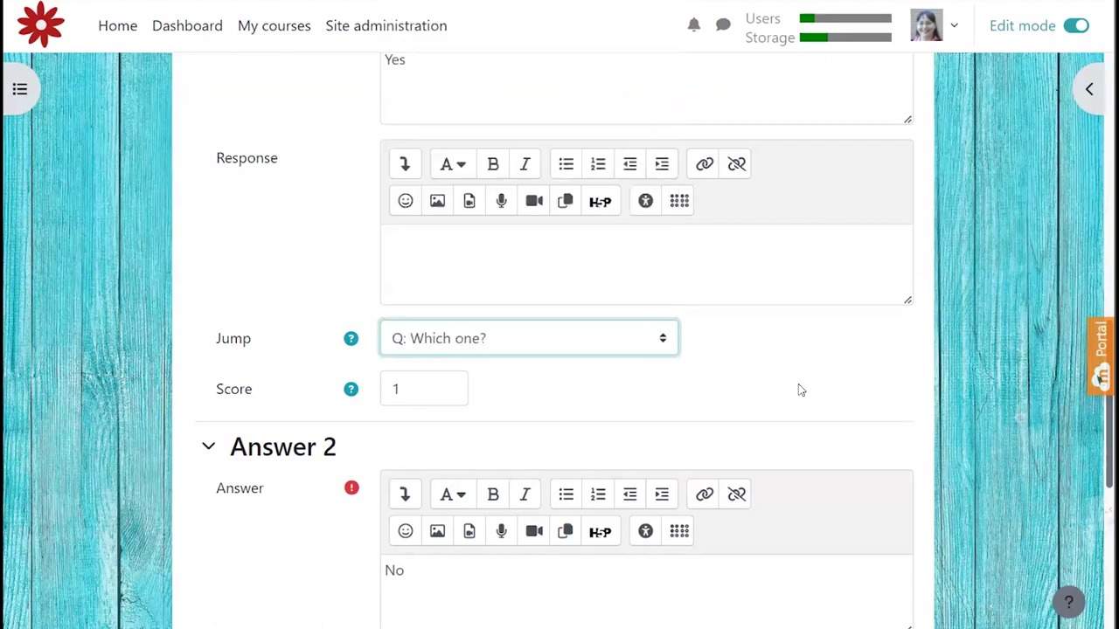
Step: Set the No answer of the Q: Administrator page to jump to "Dig further", save it and review the lesson's page list
{"action": "scroll", "coordinate": [798, 385], "scroll_direction": "down", "scroll_amount": 4}
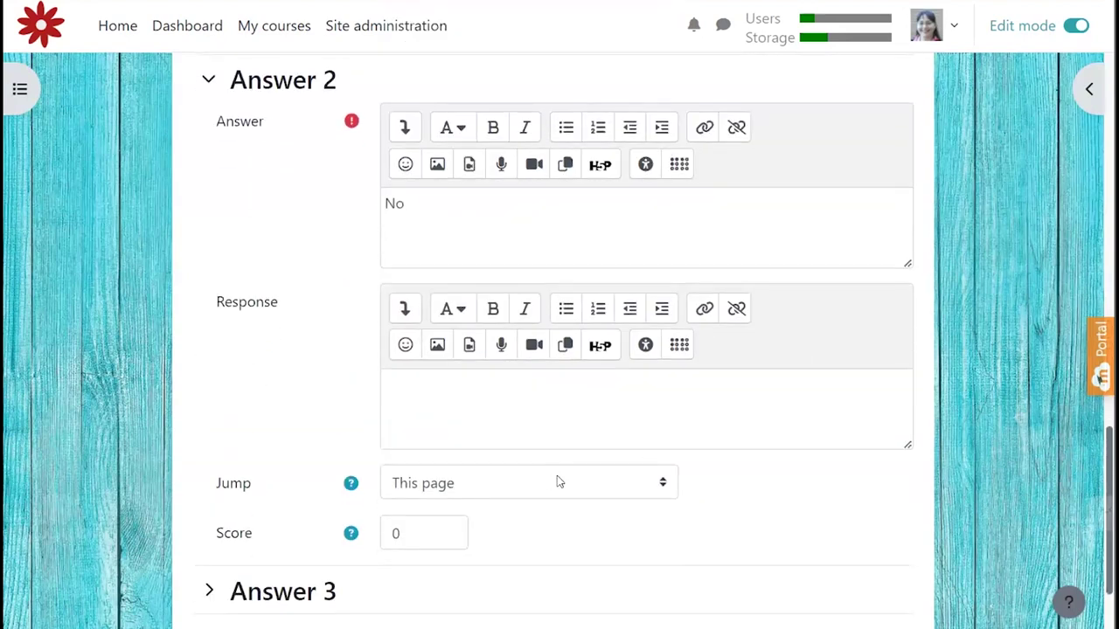
{"action": "left_click", "coordinate": [559, 482]}
{"action": "left_click", "coordinate": [515, 455]}
{"action": "scroll", "coordinate": [772, 499], "scroll_direction": "down", "scroll_amount": 2}
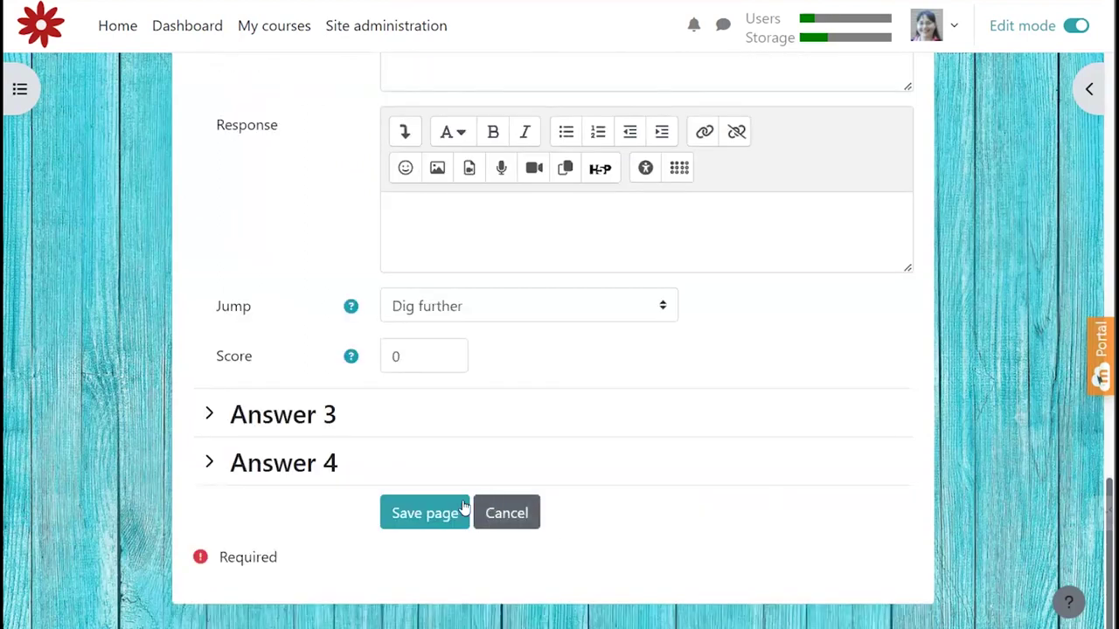
{"action": "left_click", "coordinate": [429, 516]}
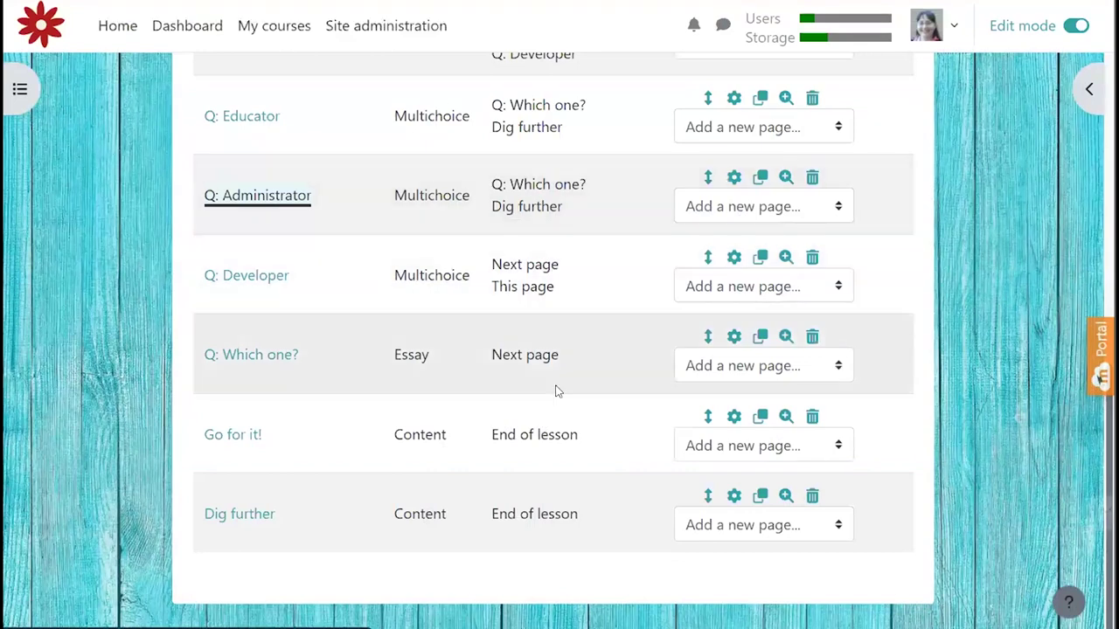
{"action": "scroll", "coordinate": [558, 390], "scroll_direction": "up", "scroll_amount": 4}
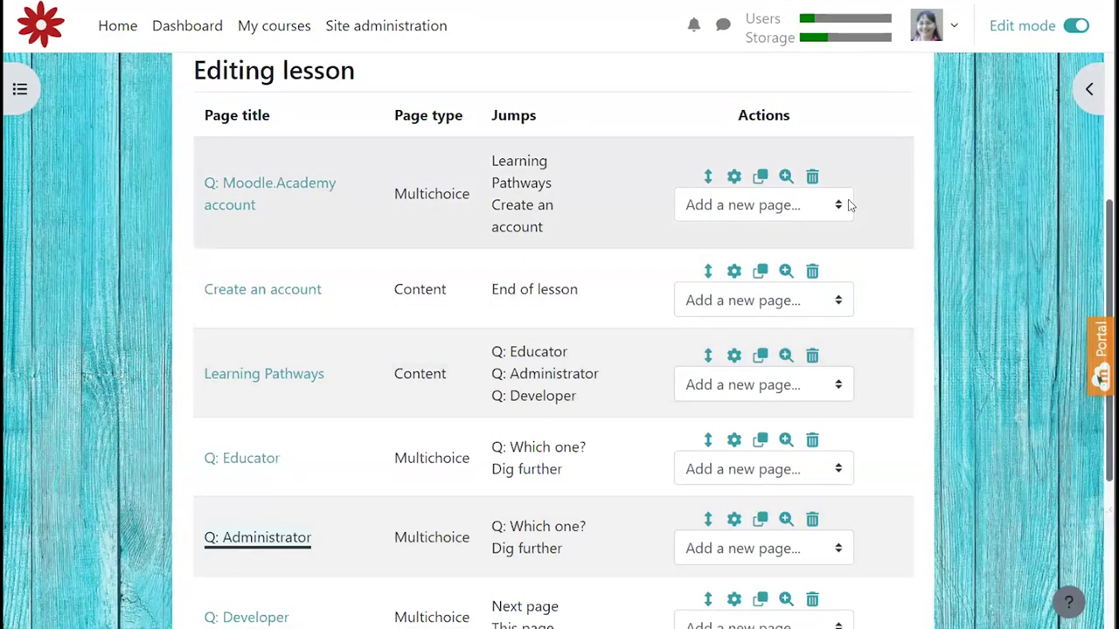
{"action": "scroll", "coordinate": [980, 219], "scroll_direction": "up", "scroll_amount": 3}
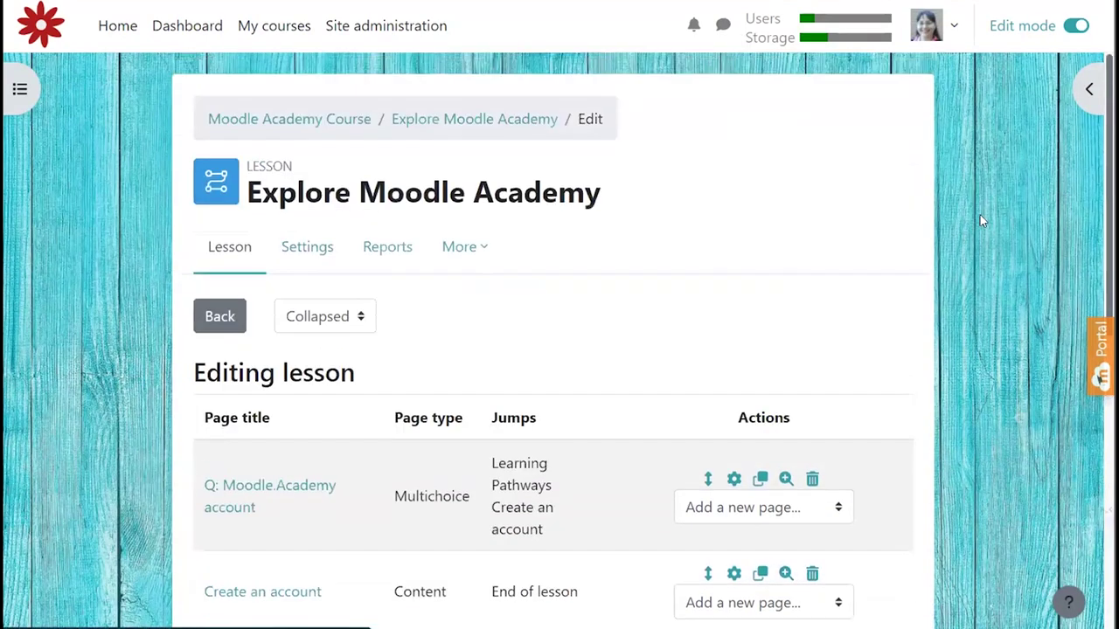
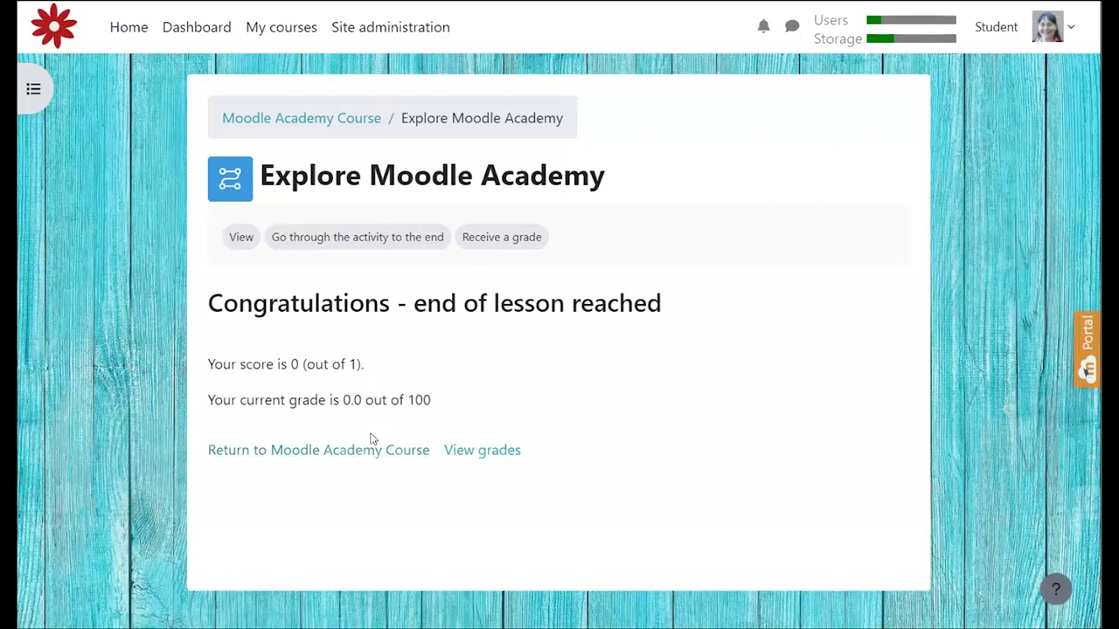
Step: As a student, return to the course, start the Explore Moodle Academy lesson again and submit Yes for the account question
{"action": "left_click", "coordinate": [369, 450]}
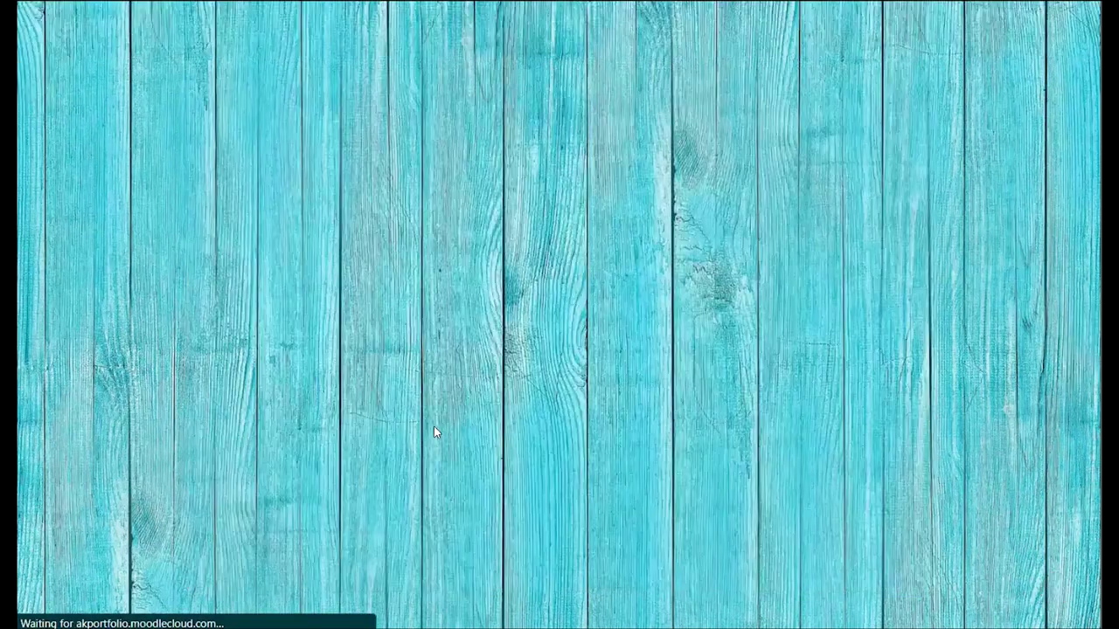
{"action": "left_click", "coordinate": [427, 402]}
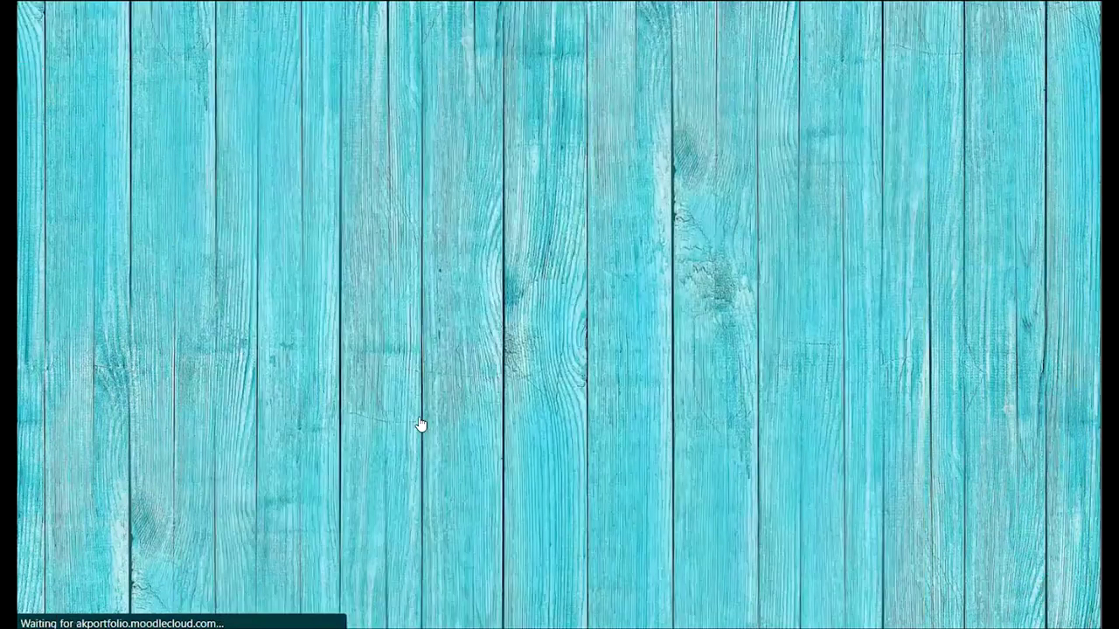
{"action": "left_click", "coordinate": [396, 449]}
{"action": "left_click", "coordinate": [425, 490]}
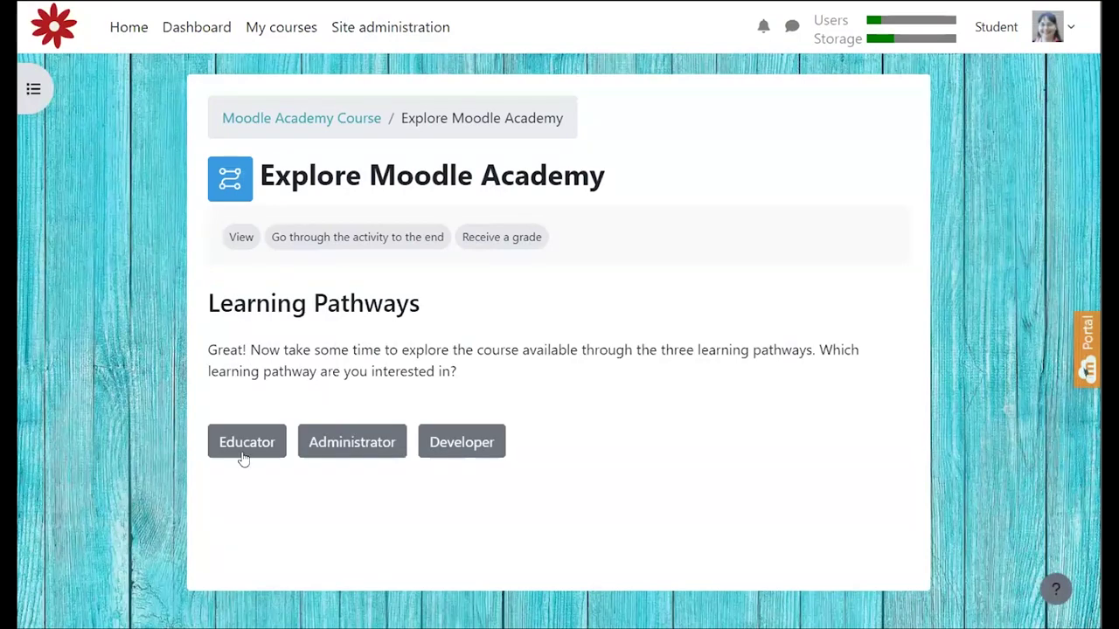
Step: Choose the Educator pathway, submit No for the course selection question and continue from "Dig further" to the end of the lesson
{"action": "left_click", "coordinate": [244, 458]}
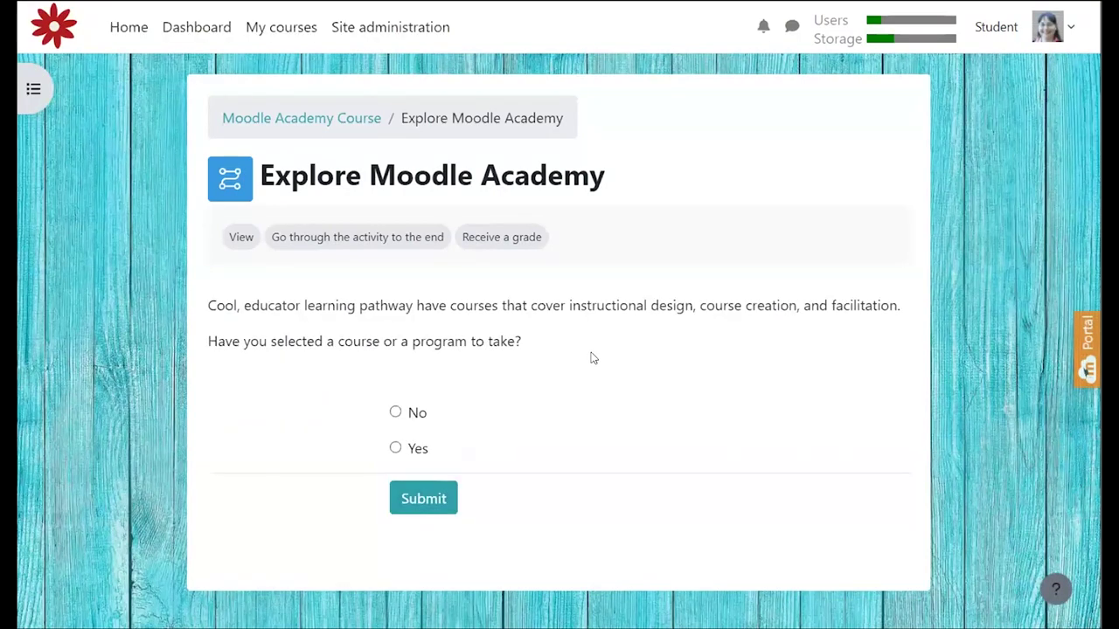
{"action": "left_click", "coordinate": [395, 413]}
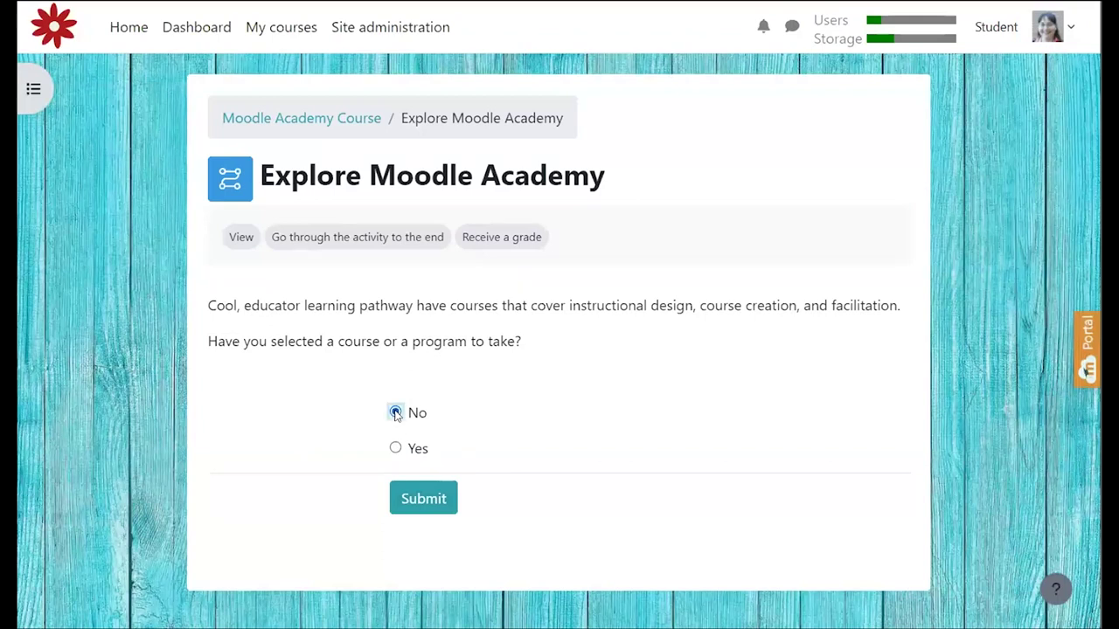
{"action": "left_click", "coordinate": [439, 507]}
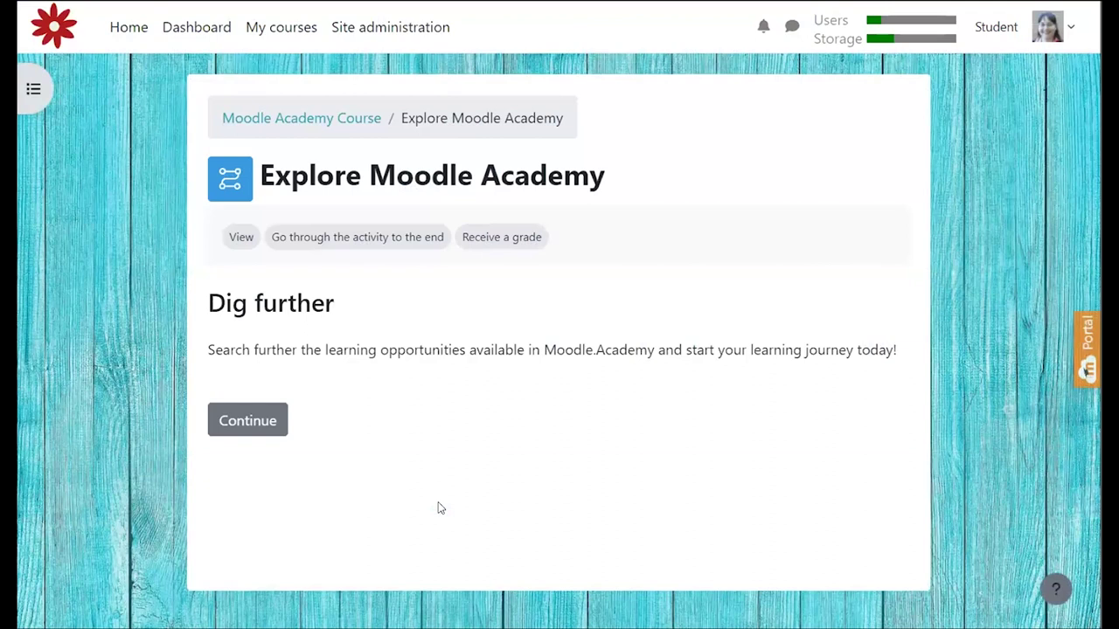
{"action": "left_click", "coordinate": [251, 417]}
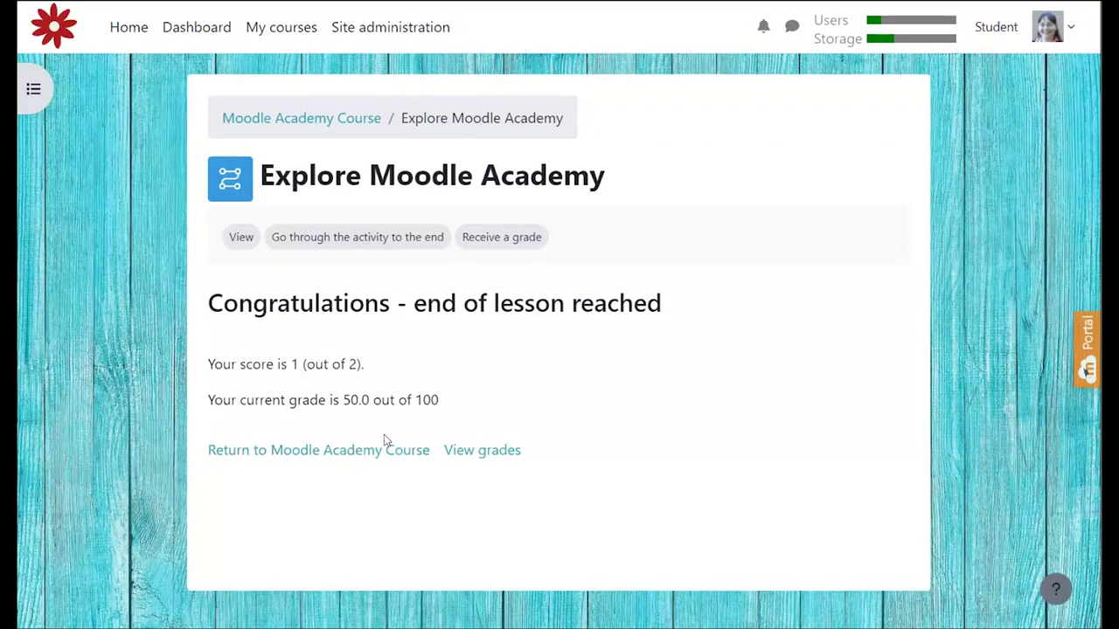
Step: Return to the course page, restore the normal role and turn on edit mode
{"action": "left_click", "coordinate": [386, 449]}
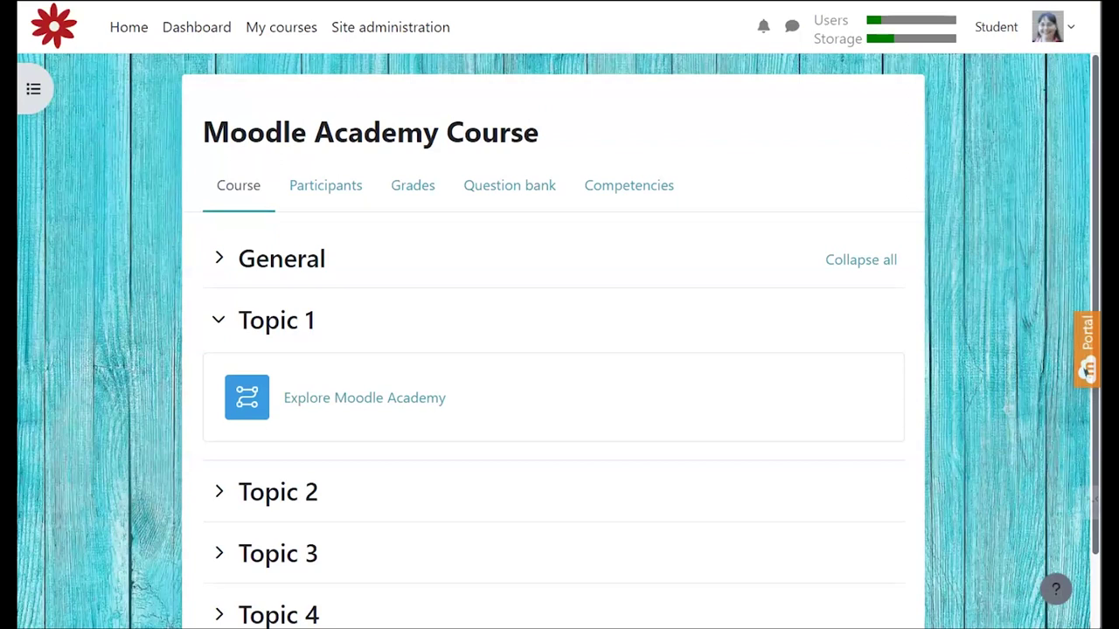
{"action": "left_click", "coordinate": [1066, 26]}
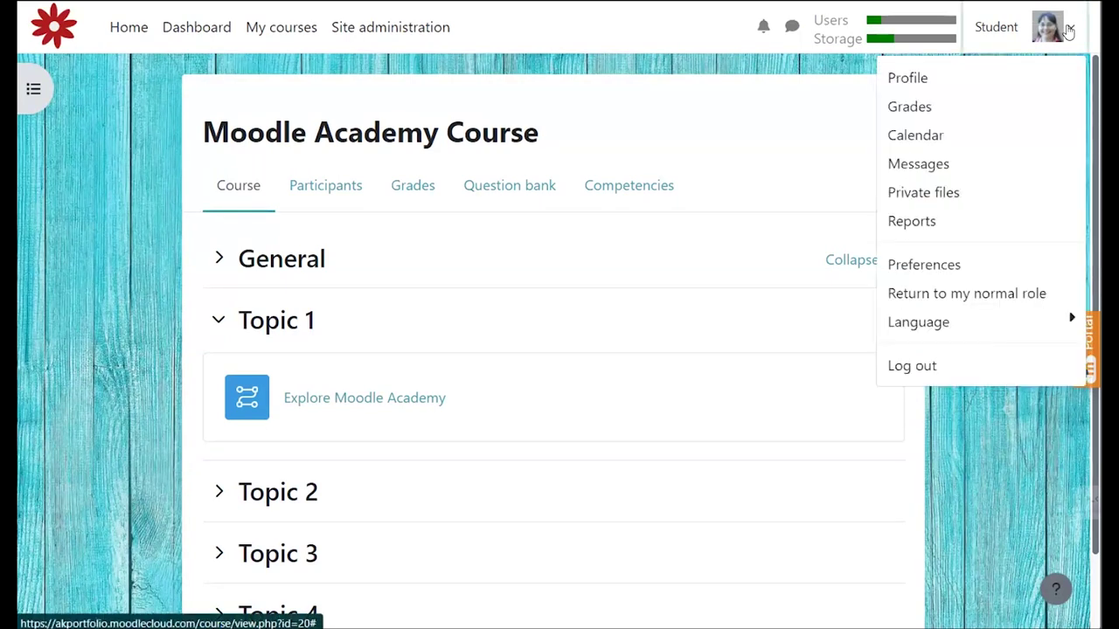
{"action": "left_click", "coordinate": [951, 297]}
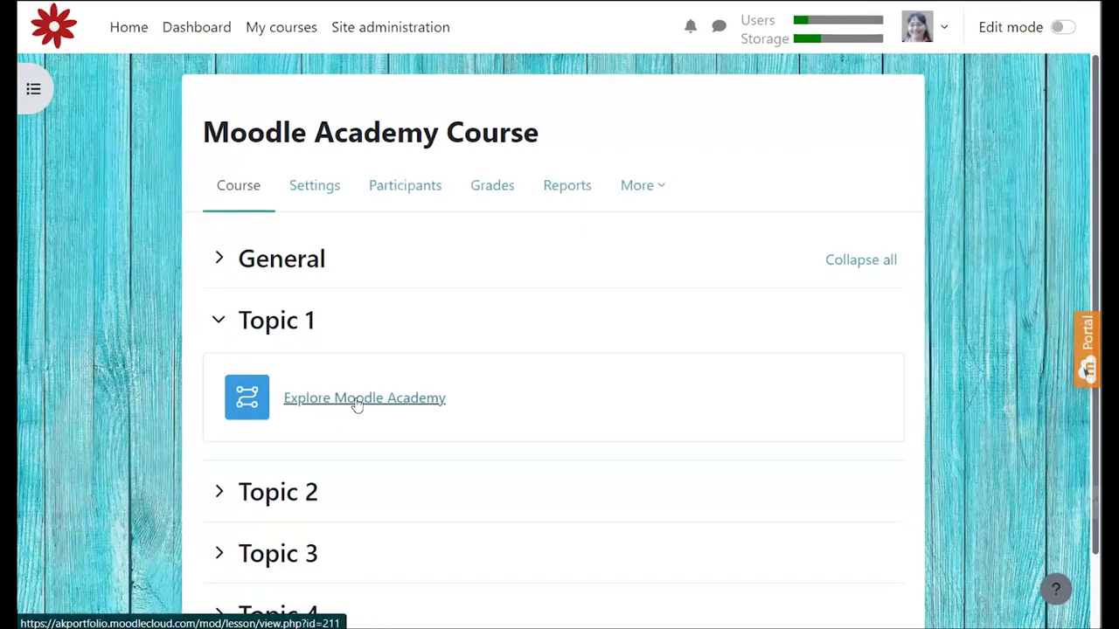
{"action": "left_click", "coordinate": [1063, 27]}
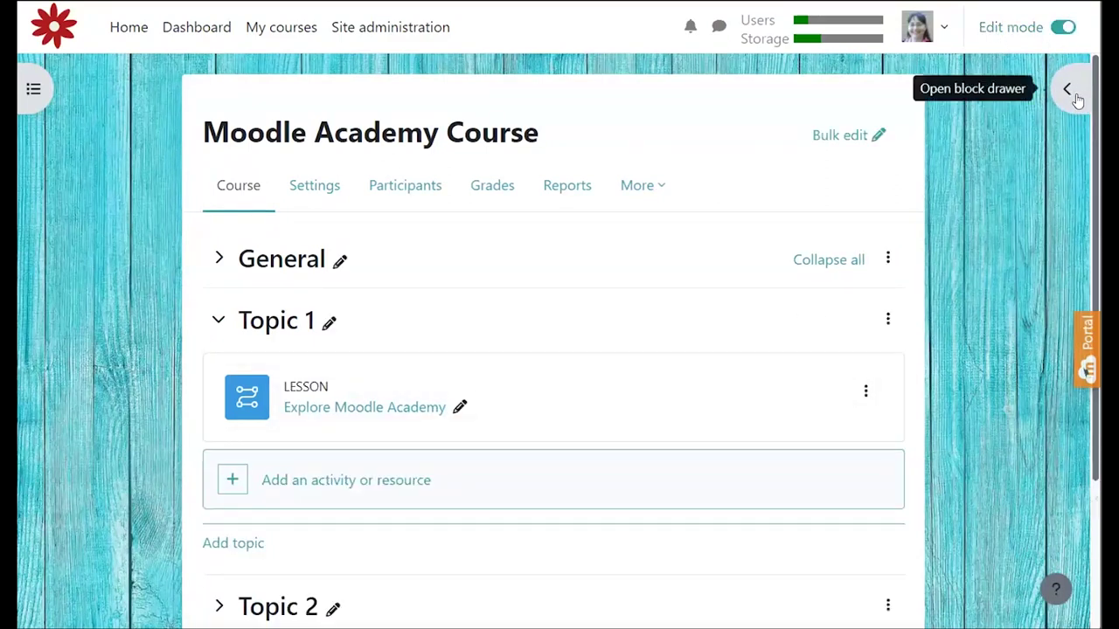
Step: Open the settings of the Explore Moodle Academy lesson and check its block area and course index
{"action": "left_click", "coordinate": [1068, 89]}
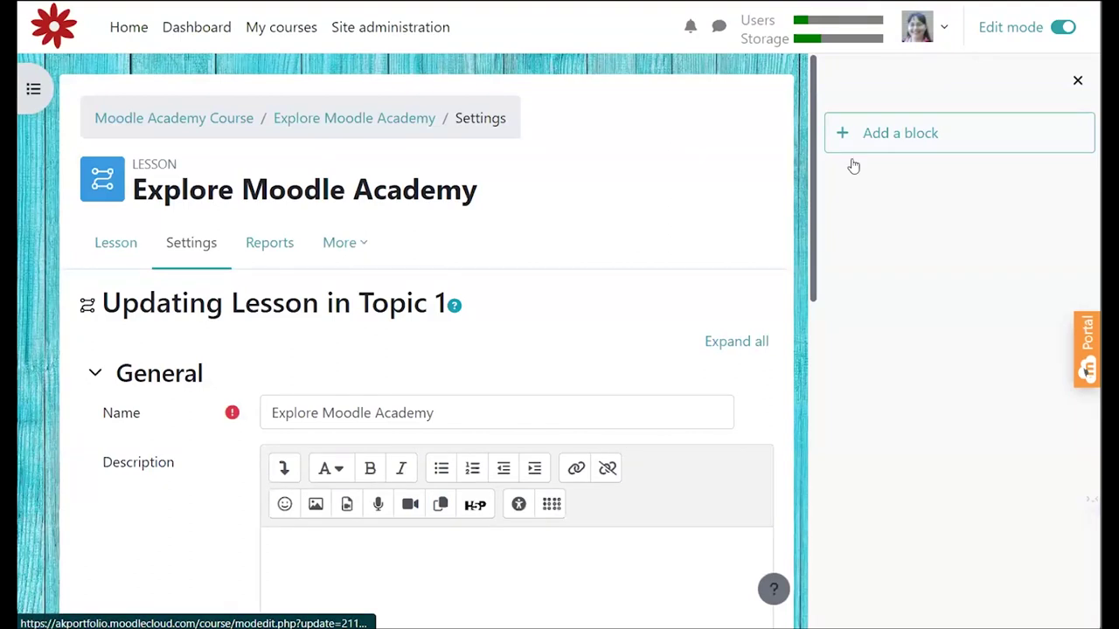
{"action": "left_click", "coordinate": [1078, 80]}
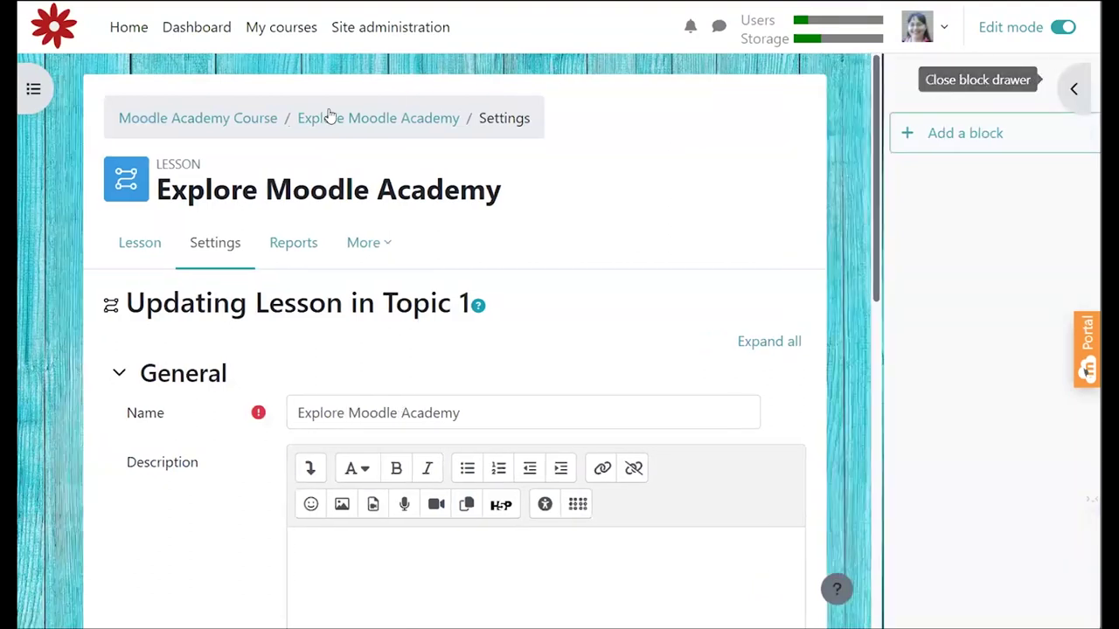
{"action": "left_click", "coordinate": [42, 90]}
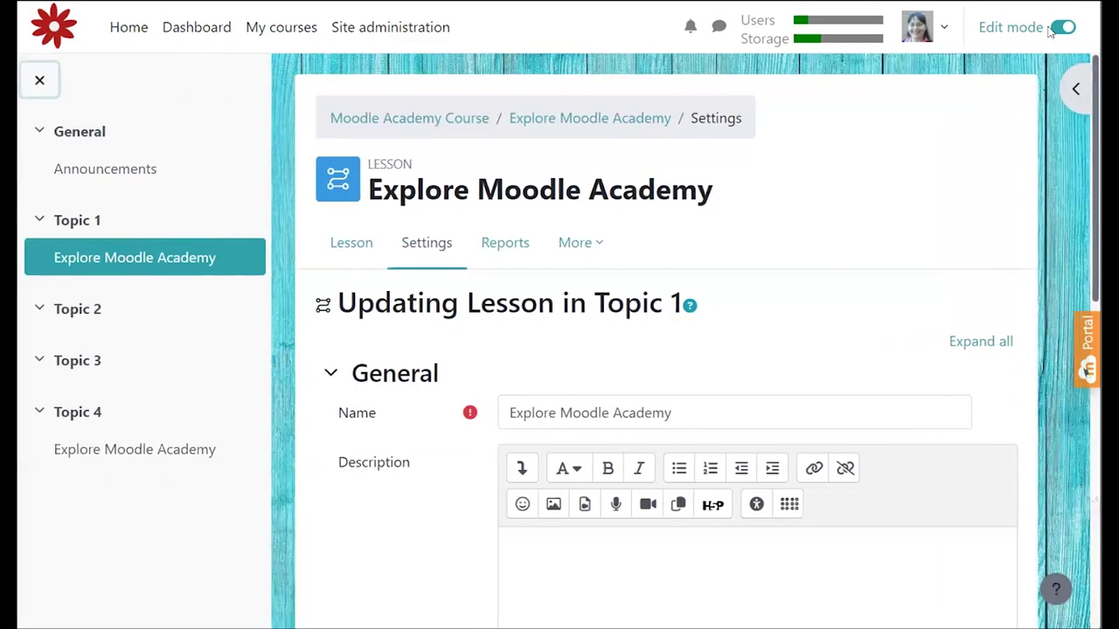
Step: View the Explore Moodle Academy lesson in the Student role with the course index closed, and return to the normal role
{"action": "left_click", "coordinate": [942, 30]}
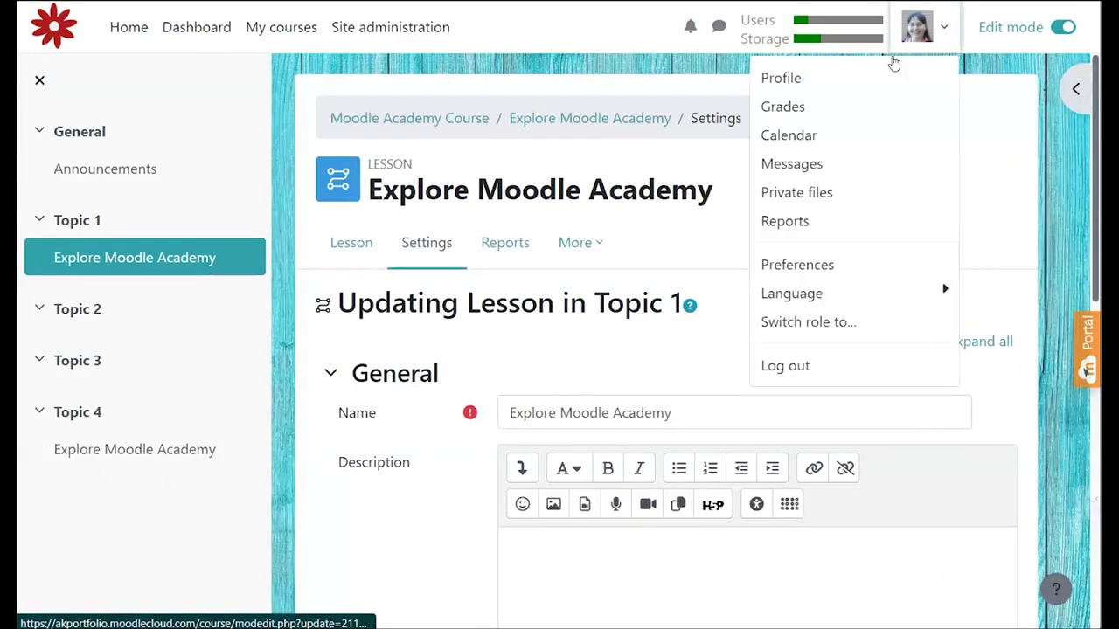
{"action": "left_click", "coordinate": [841, 323]}
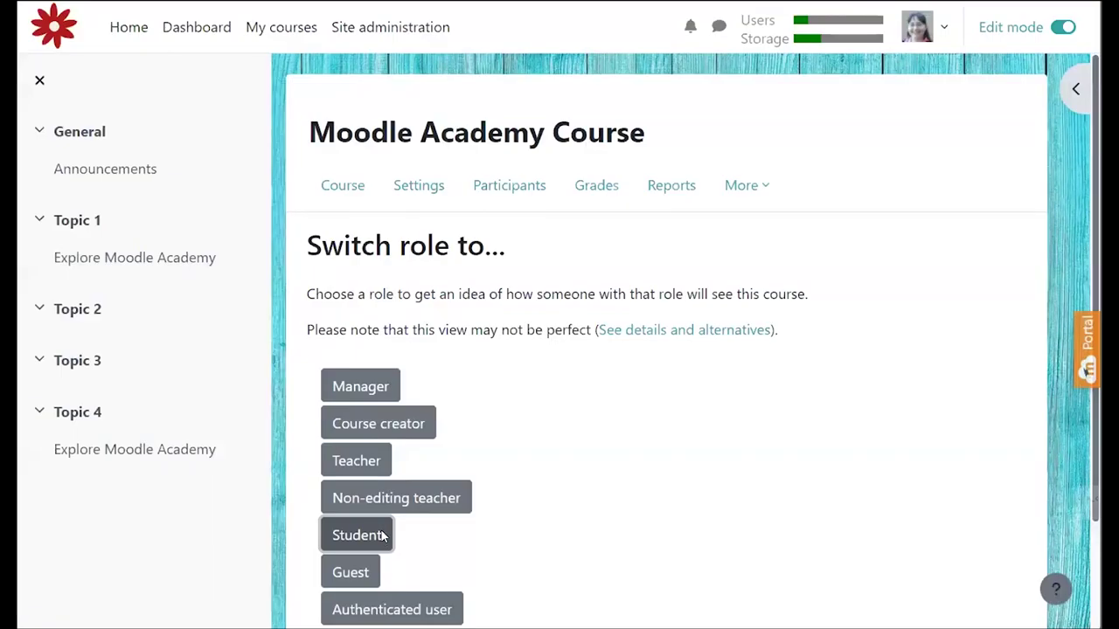
{"action": "left_click", "coordinate": [382, 537]}
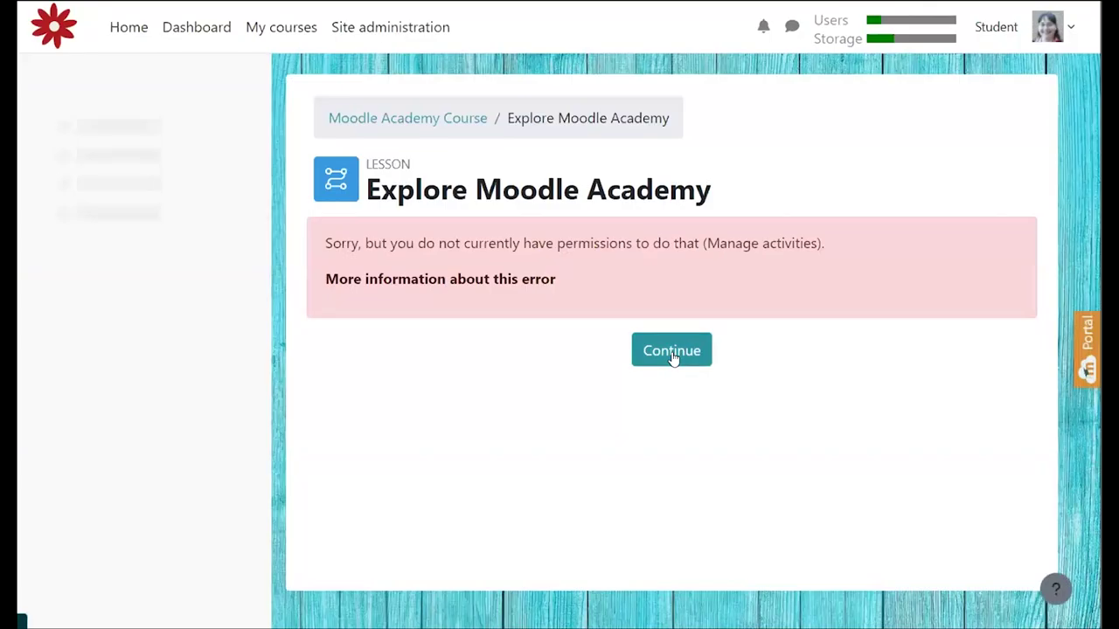
{"action": "left_click", "coordinate": [671, 351]}
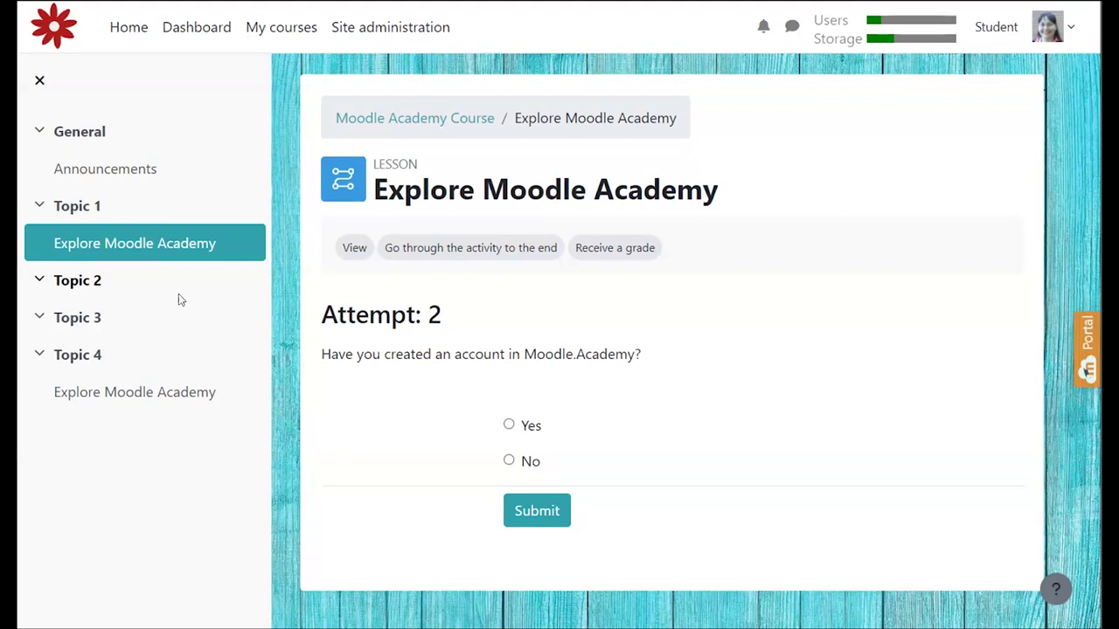
{"action": "left_click", "coordinate": [38, 89]}
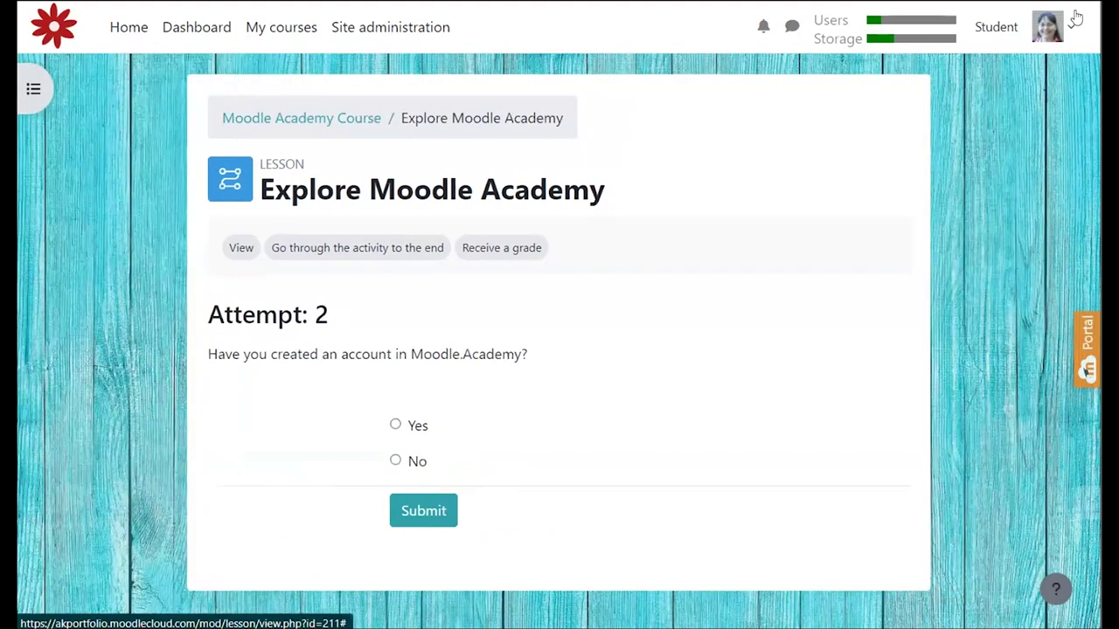
{"action": "left_click", "coordinate": [1067, 30]}
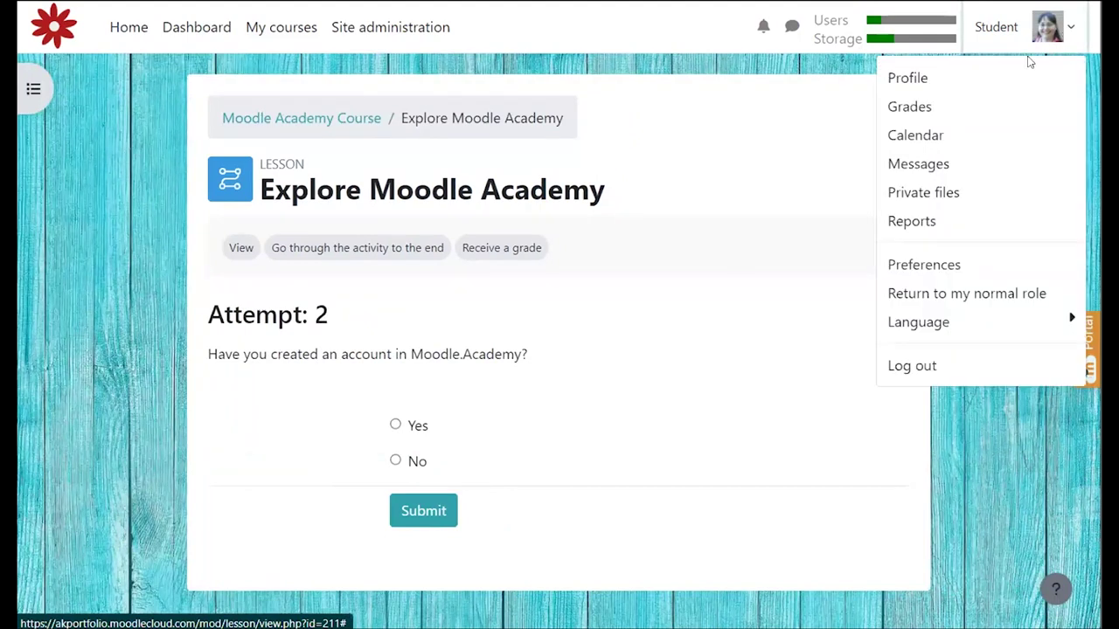
{"action": "left_click", "coordinate": [542, 255]}
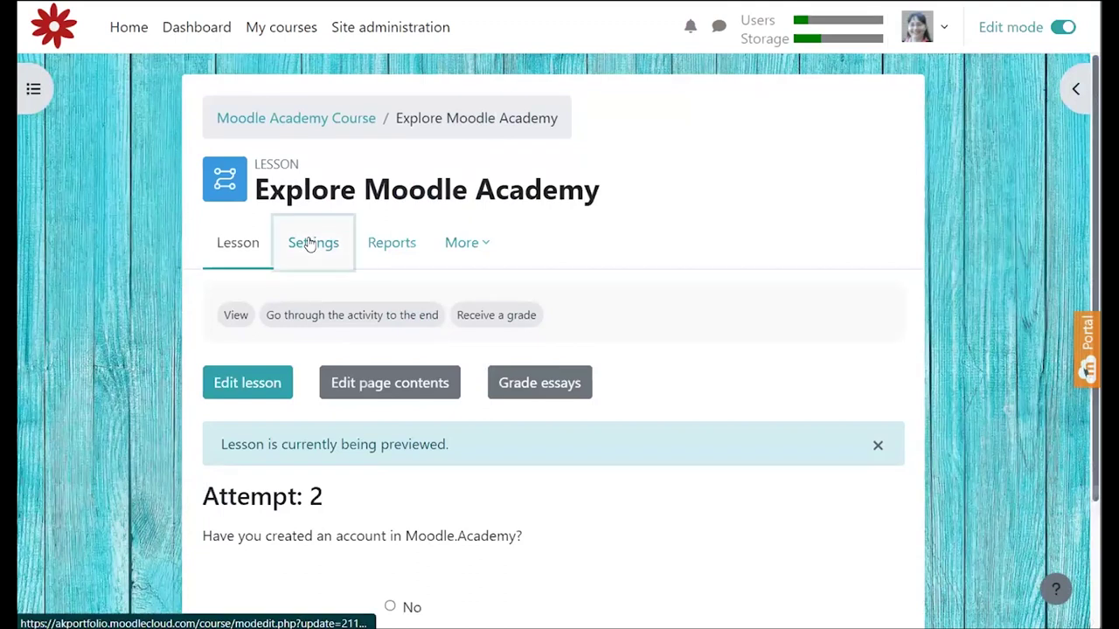
Step: Set Progress bar and Display menu to Yes in the lesson's appearance settings, and save and display the lesson
{"action": "left_click", "coordinate": [310, 244]}
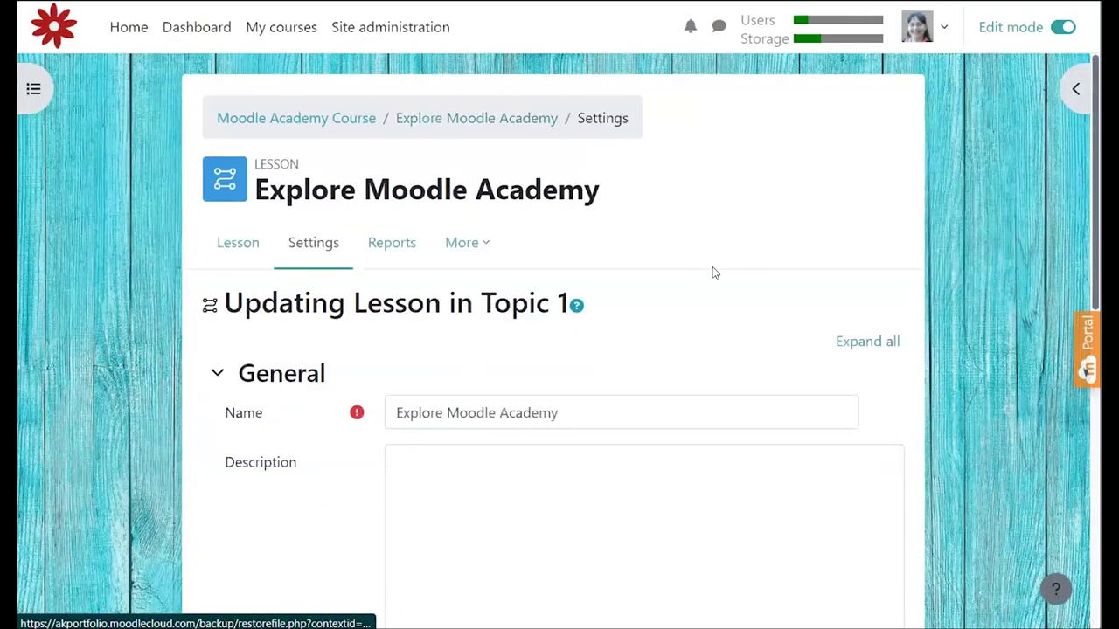
{"action": "scroll", "coordinate": [712, 271], "scroll_direction": "down", "scroll_amount": 5}
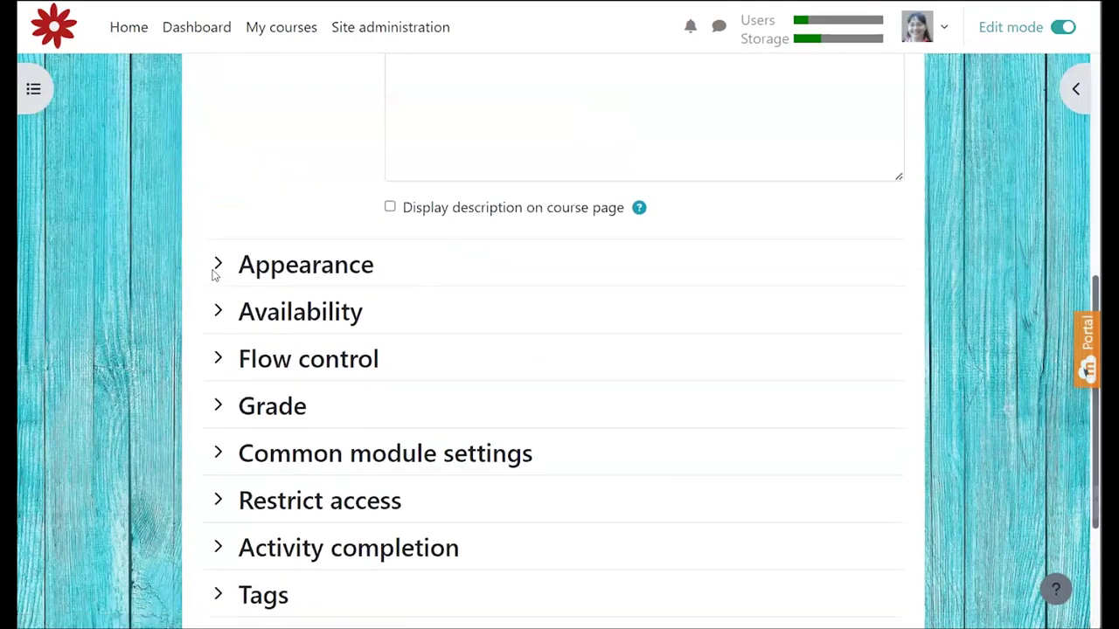
{"action": "left_click", "coordinate": [219, 300]}
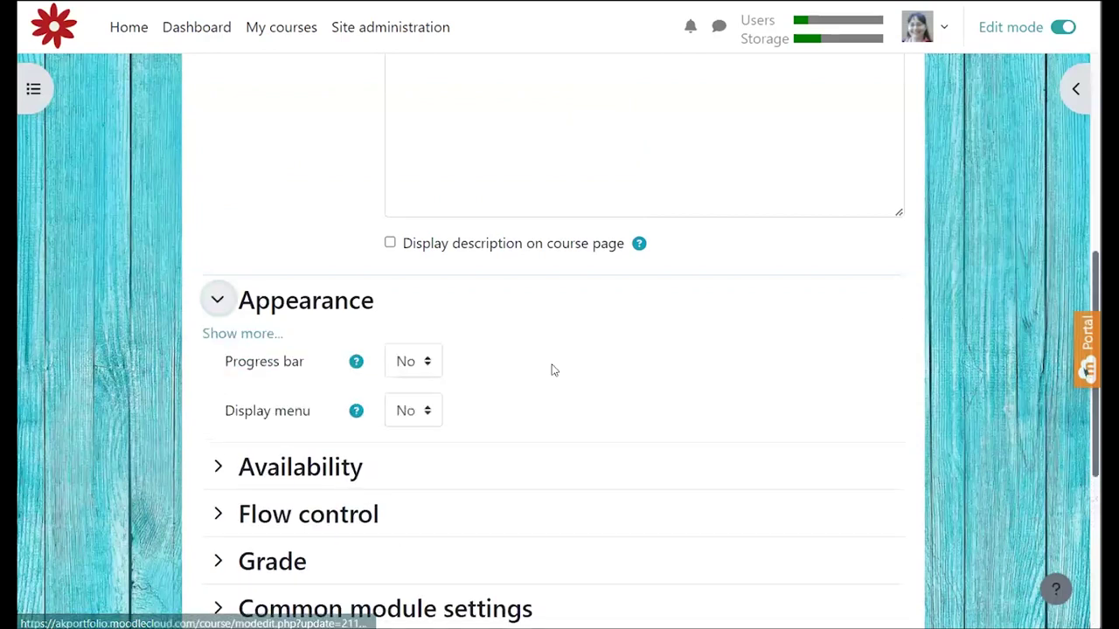
{"action": "scroll", "coordinate": [416, 208], "scroll_direction": "down", "scroll_amount": 2}
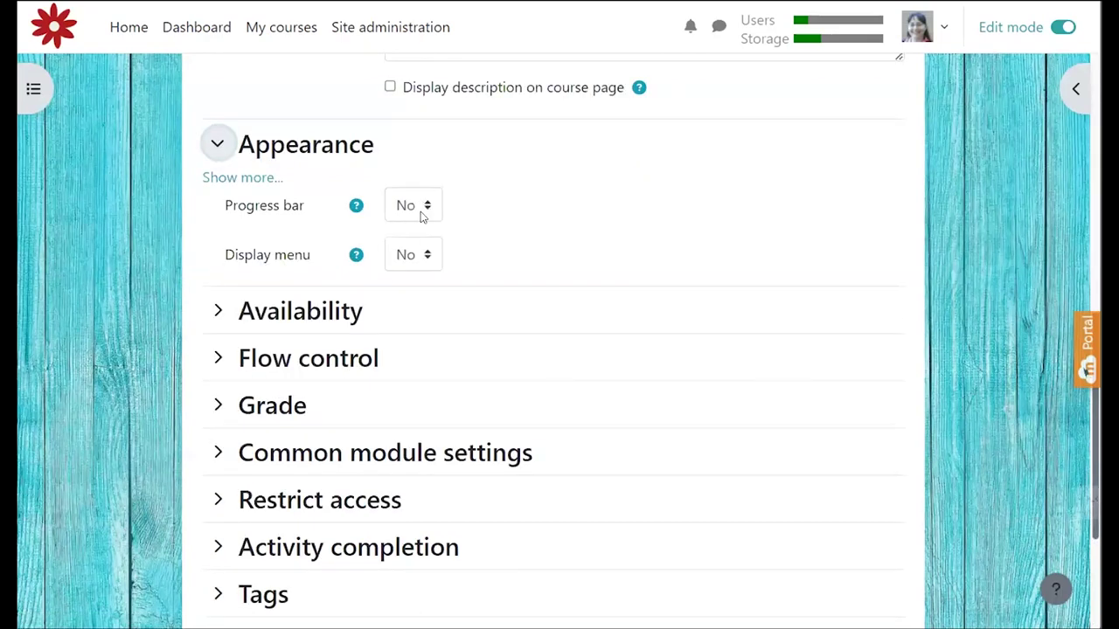
{"action": "left_click", "coordinate": [422, 216]}
{"action": "left_click", "coordinate": [423, 254]}
{"action": "left_click", "coordinate": [423, 254]}
{"action": "left_click", "coordinate": [419, 300]}
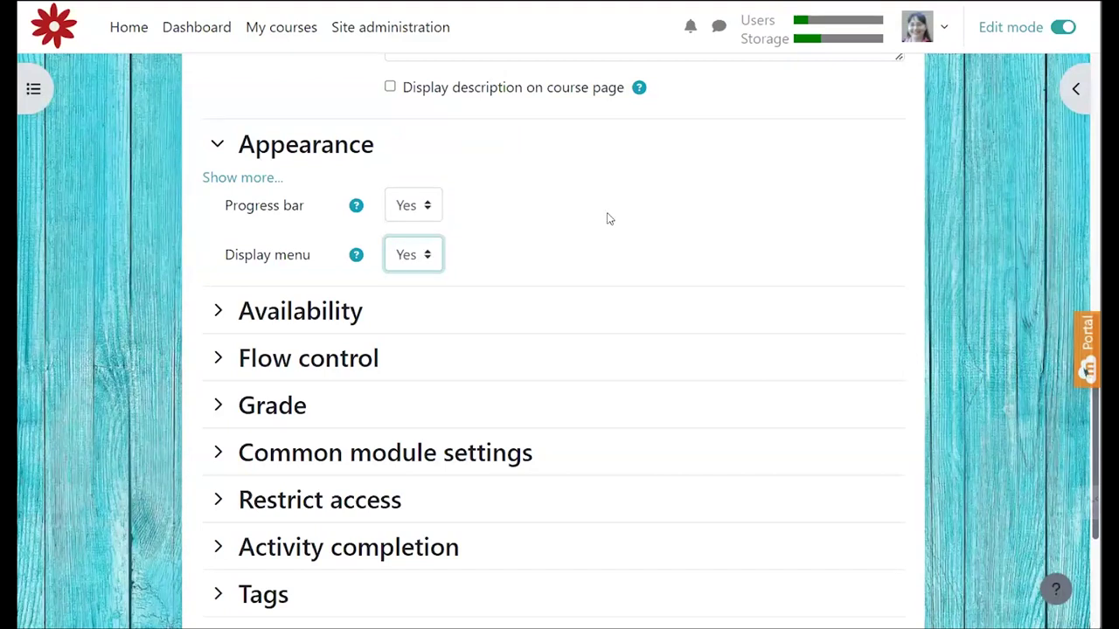
{"action": "scroll", "coordinate": [609, 218], "scroll_direction": "down", "scroll_amount": 3}
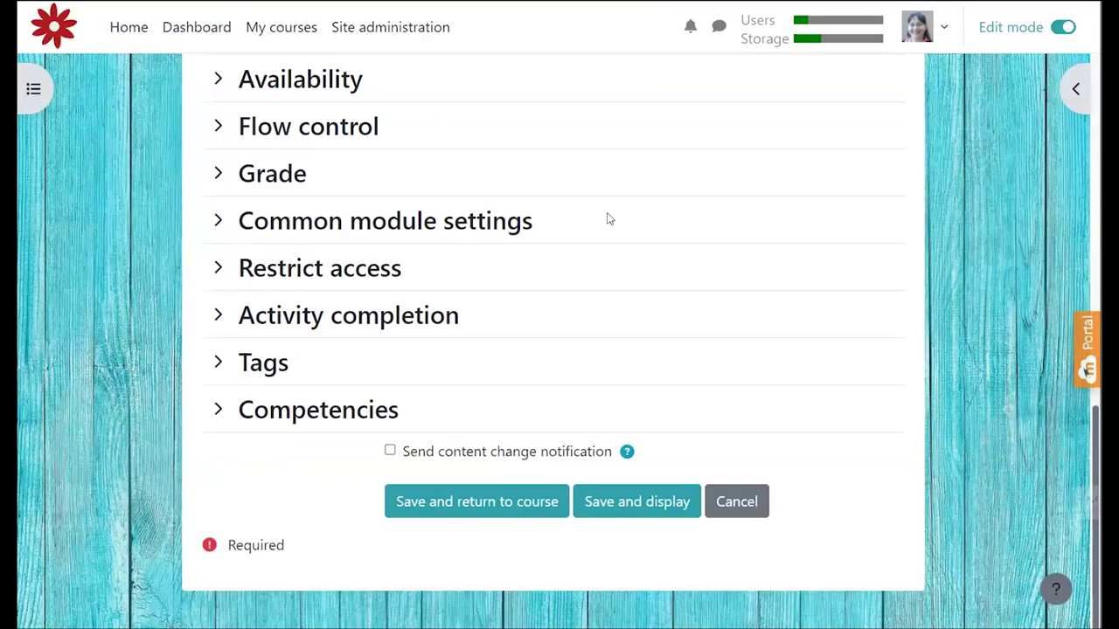
{"action": "left_click", "coordinate": [623, 503]}
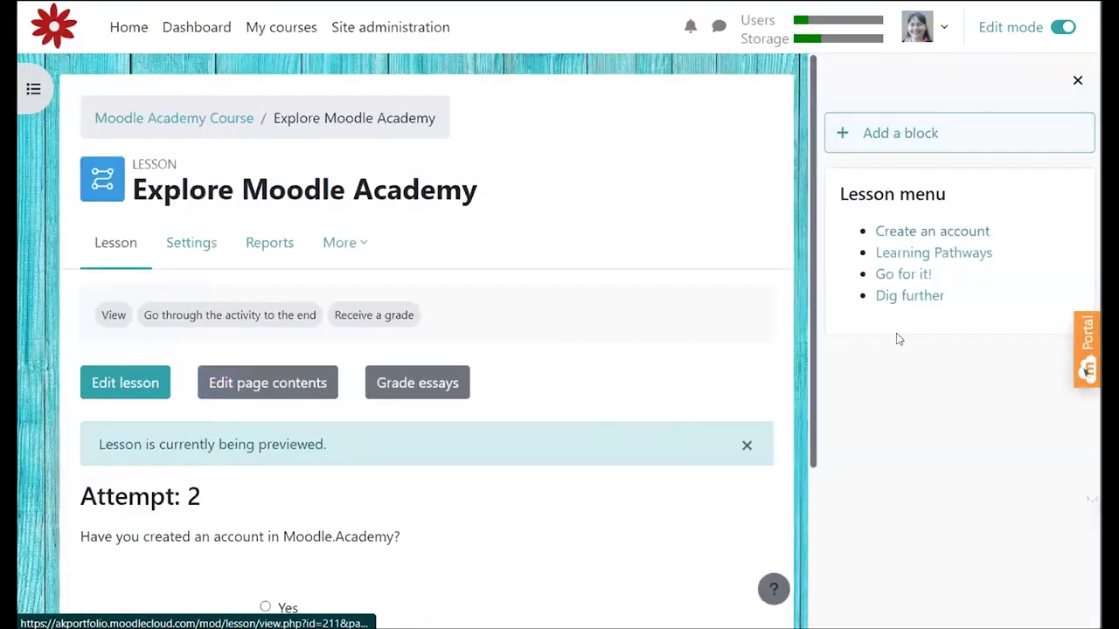
Step: Add an Activity results block for Explore Moodle Academy that shows the 3 highest grades as percentages with full names
{"action": "left_click", "coordinate": [945, 130]}
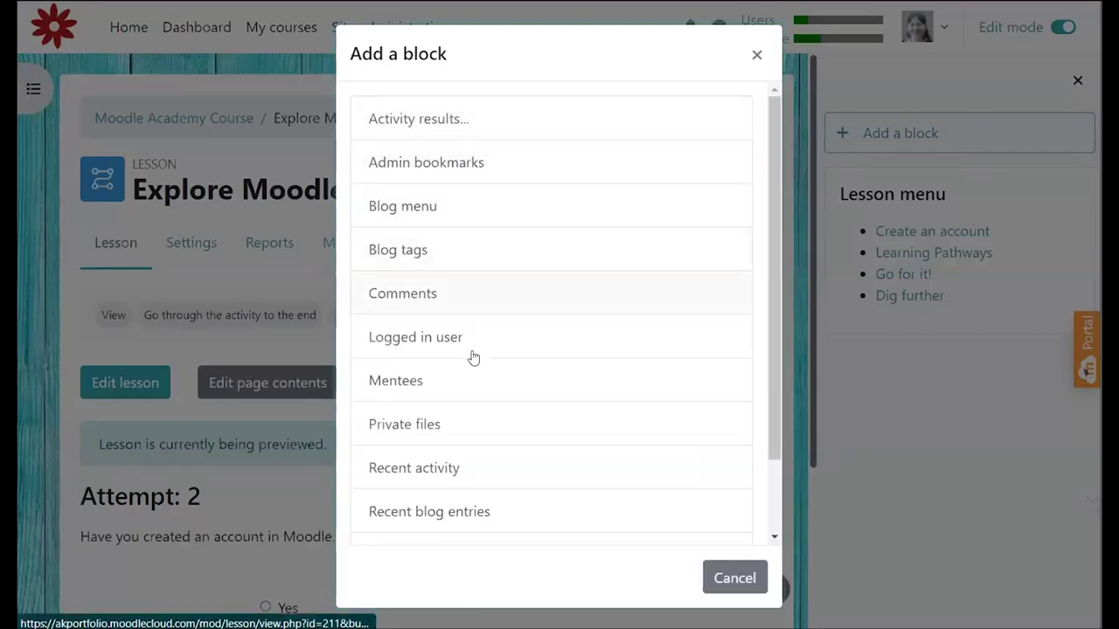
{"action": "scroll", "coordinate": [460, 427], "scroll_direction": "down", "scroll_amount": 2}
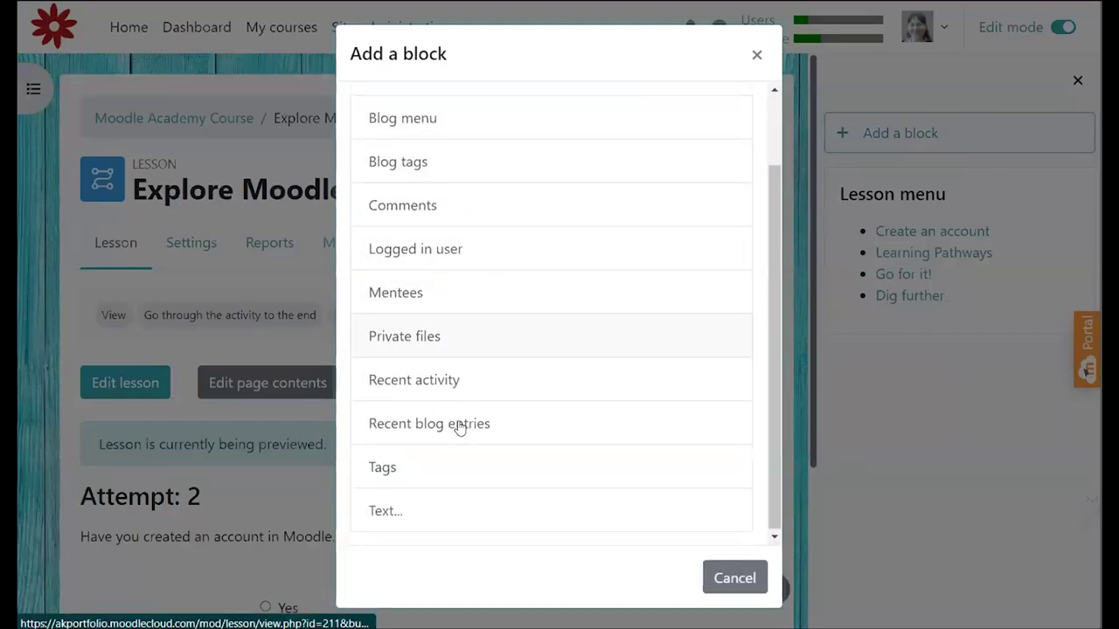
{"action": "scroll", "coordinate": [427, 116], "scroll_direction": "up", "scroll_amount": 2}
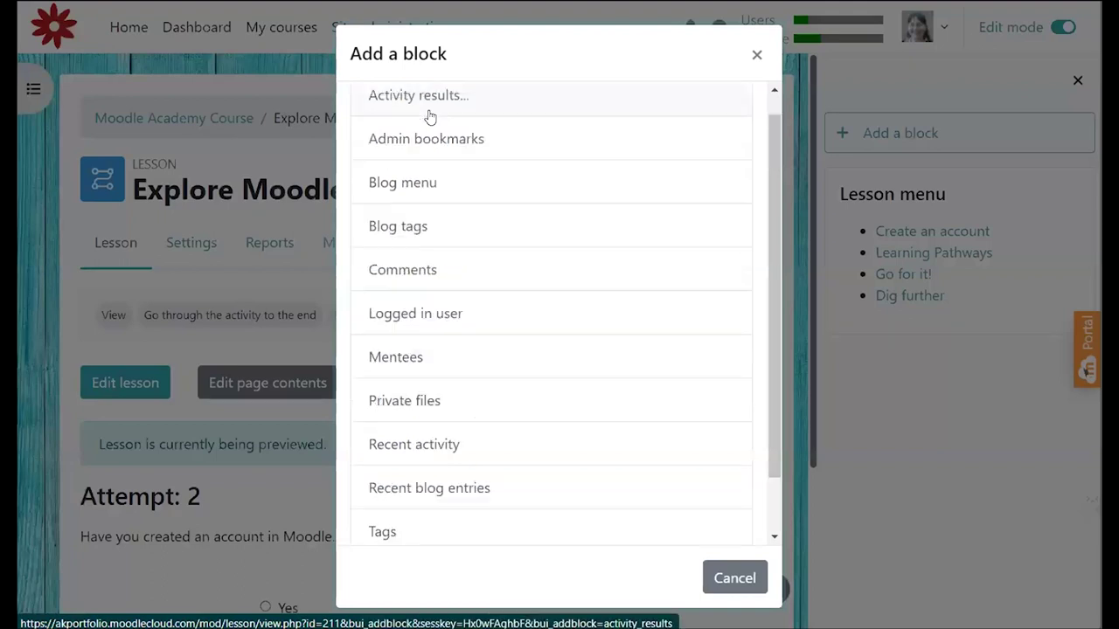
{"action": "left_click", "coordinate": [427, 110]}
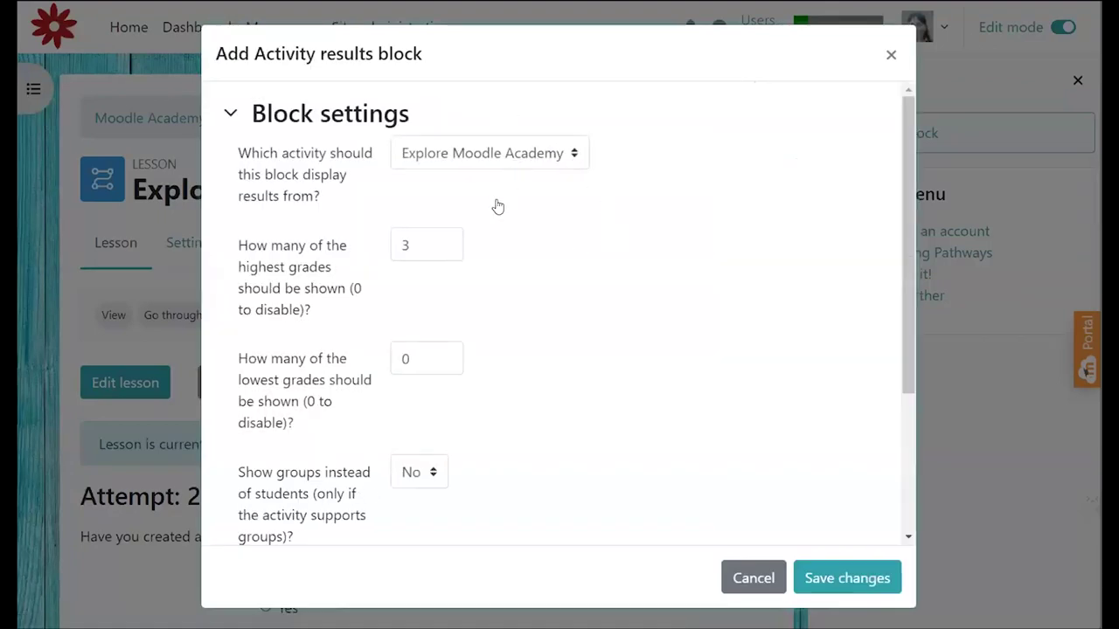
{"action": "scroll", "coordinate": [480, 346], "scroll_direction": "down", "scroll_amount": 3}
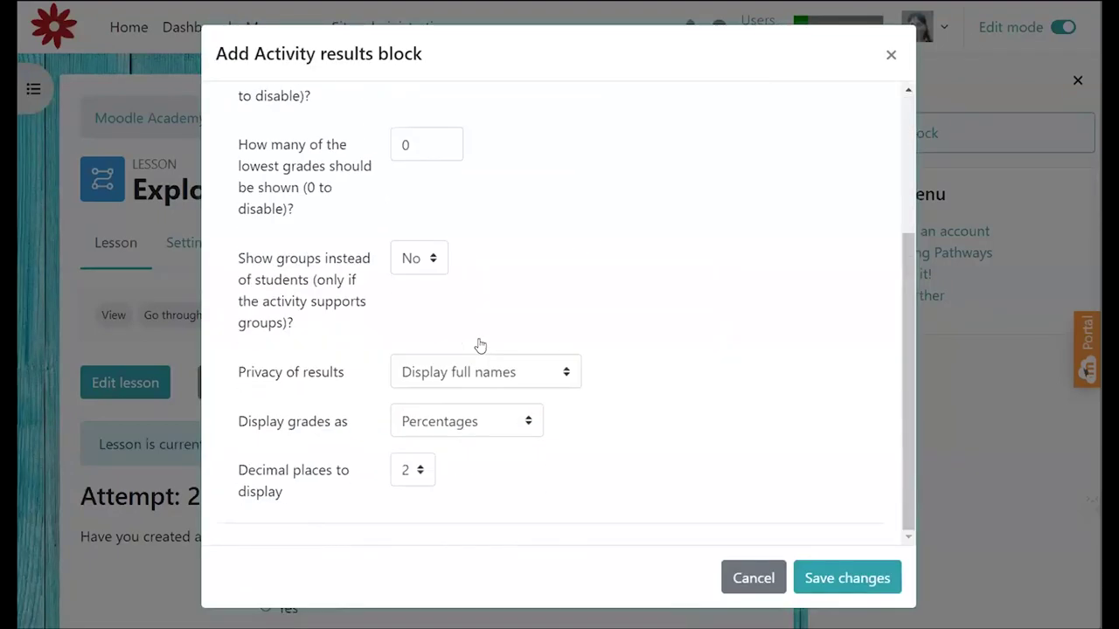
{"action": "left_click", "coordinate": [805, 562]}
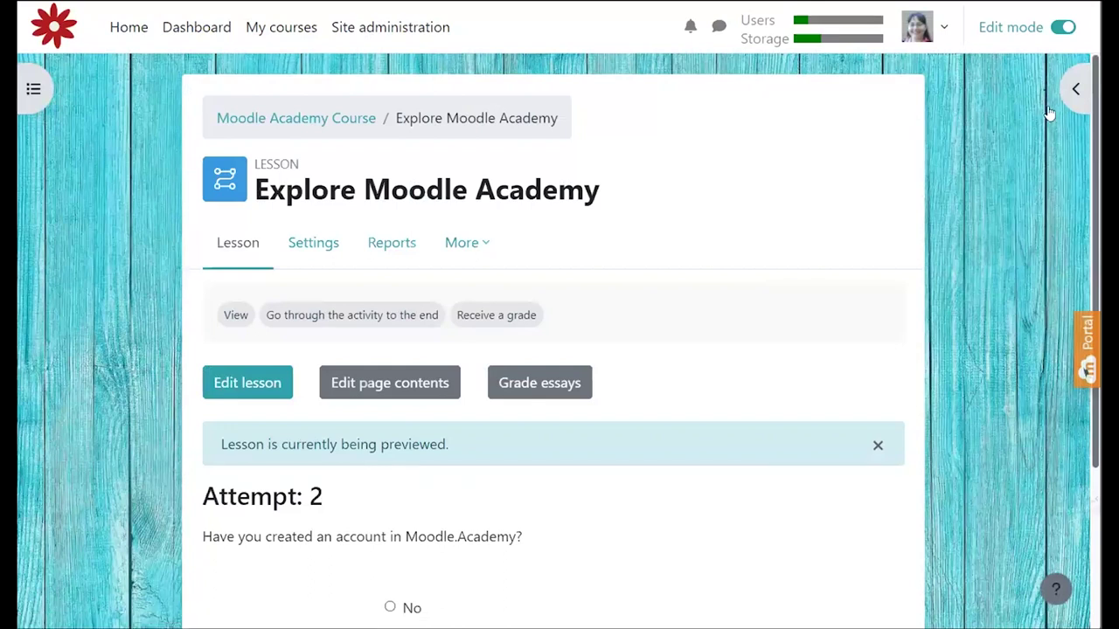
Step: Switch to the Student role and display the lesson's Lesson menu and Activity results blocks alongside the first question
{"action": "left_click", "coordinate": [943, 33]}
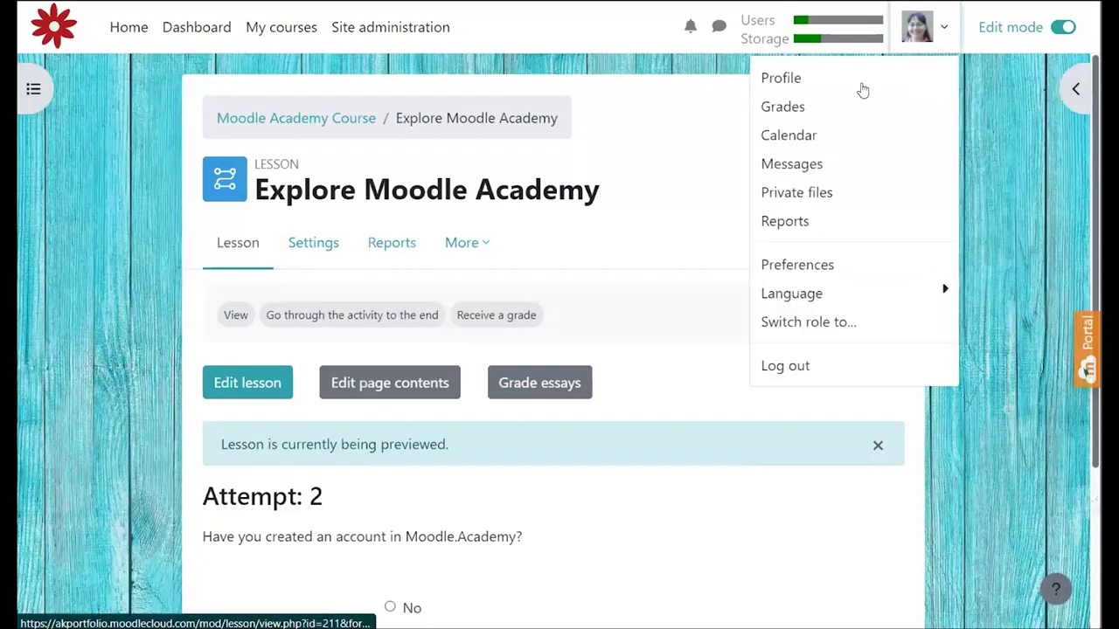
{"action": "left_click", "coordinate": [820, 322]}
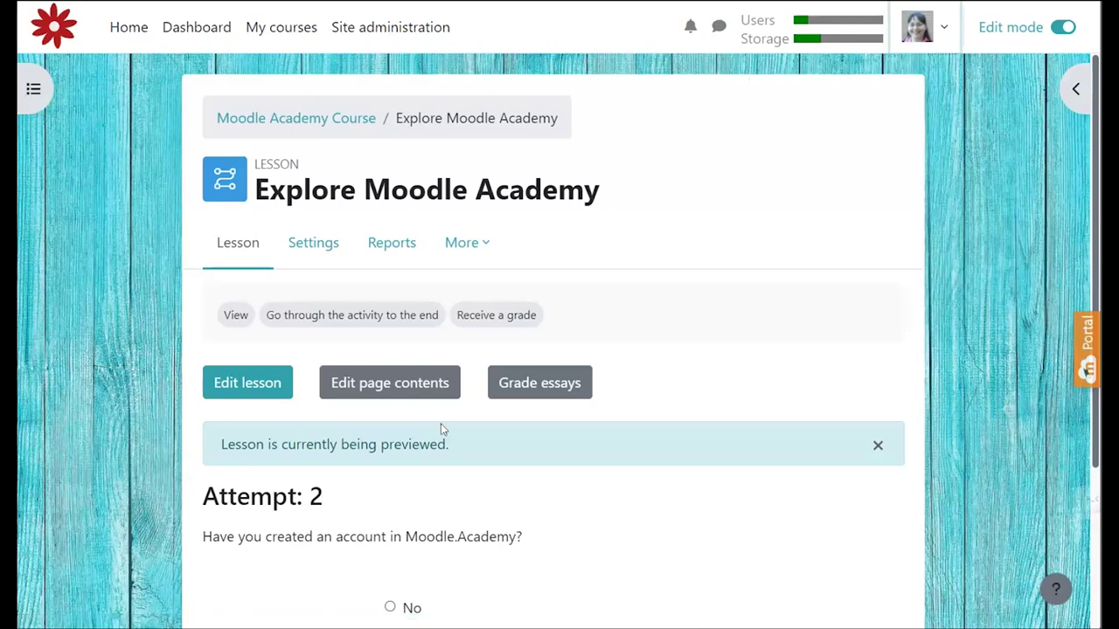
{"action": "scroll", "coordinate": [409, 429], "scroll_direction": "down", "scroll_amount": 3}
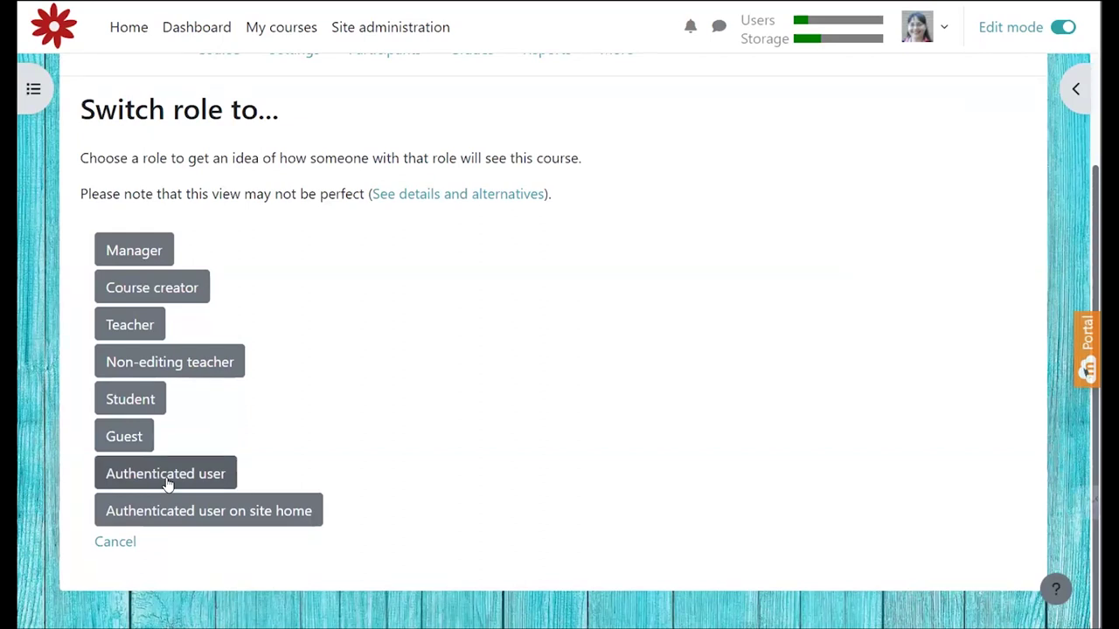
{"action": "left_click", "coordinate": [133, 407]}
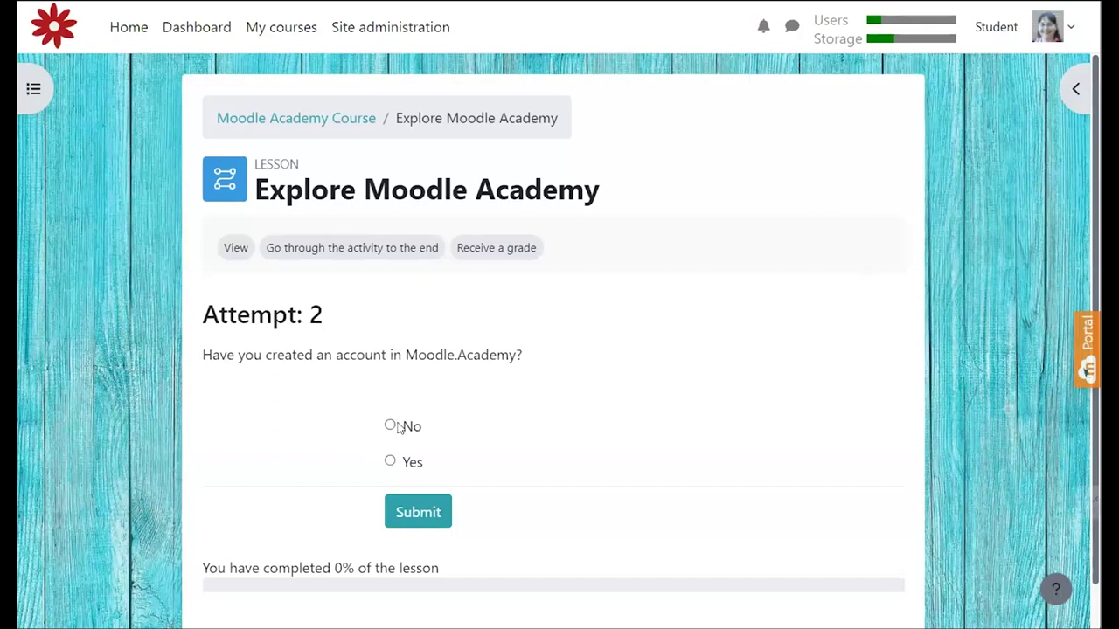
{"action": "left_click", "coordinate": [1074, 88]}
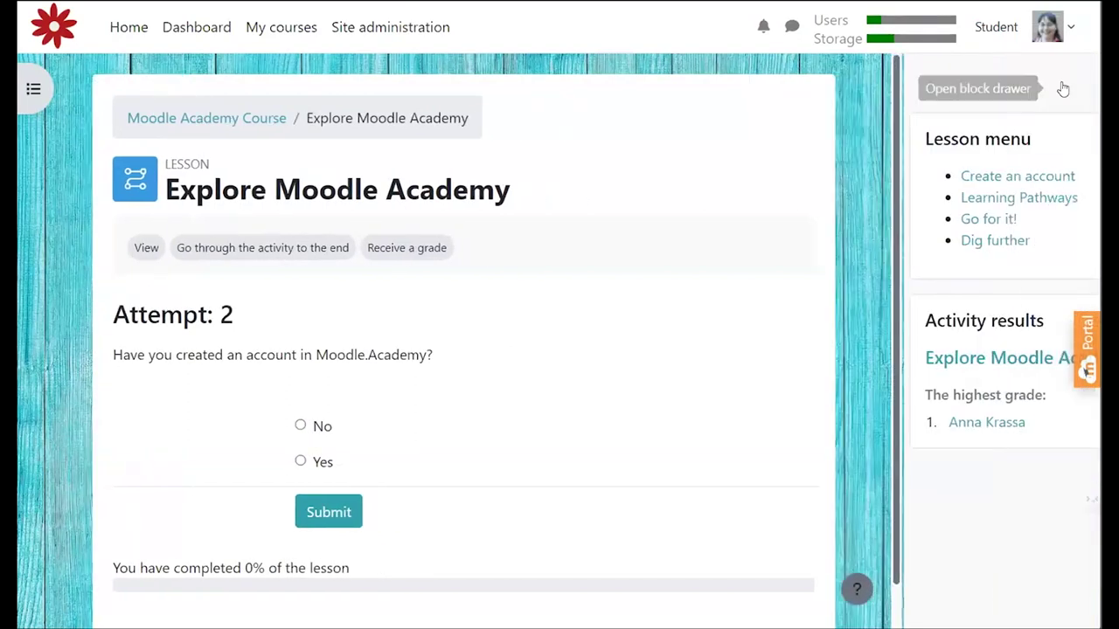
{"action": "scroll", "coordinate": [689, 400], "scroll_direction": "down", "scroll_amount": 1}
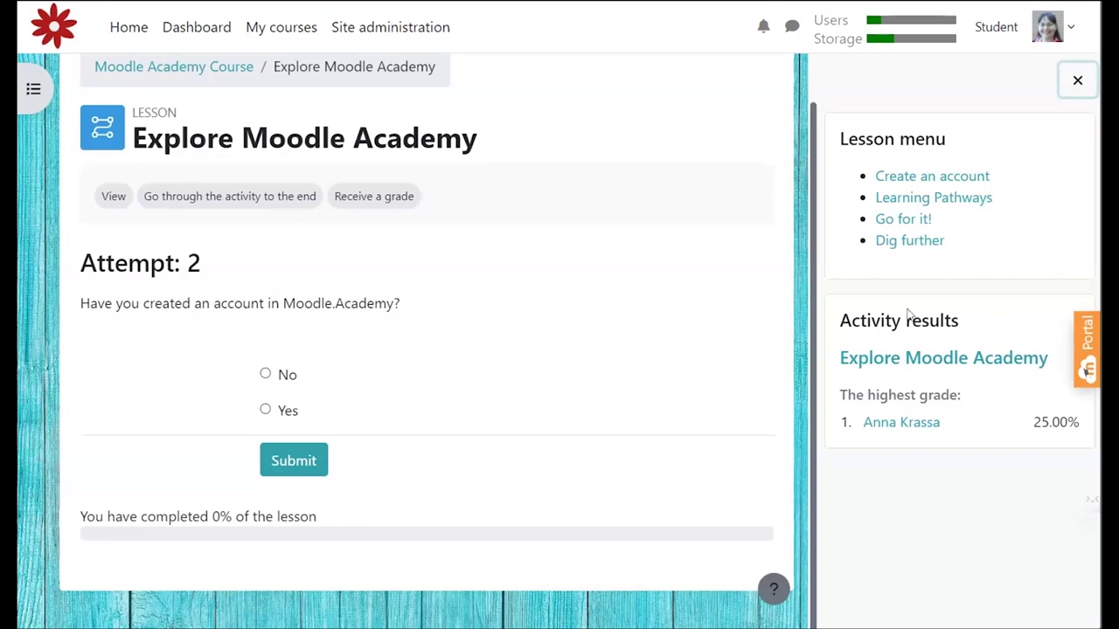
Step: Jump to Learning Pathways through the lesson menu and choose the Educator pathway
{"action": "left_click", "coordinate": [921, 199]}
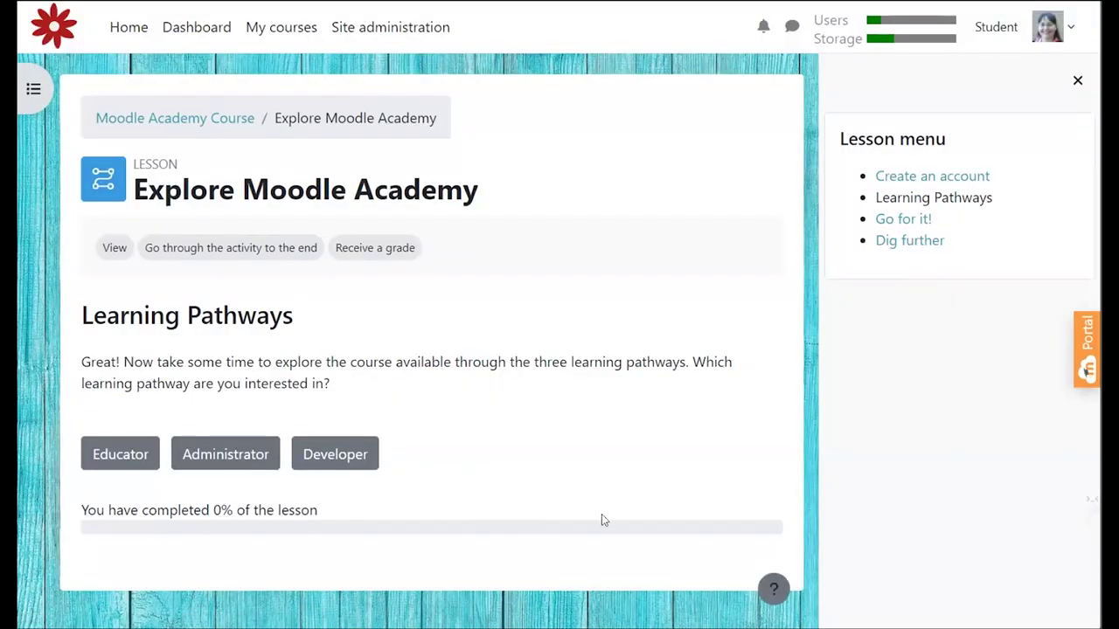
{"action": "left_click", "coordinate": [138, 453]}
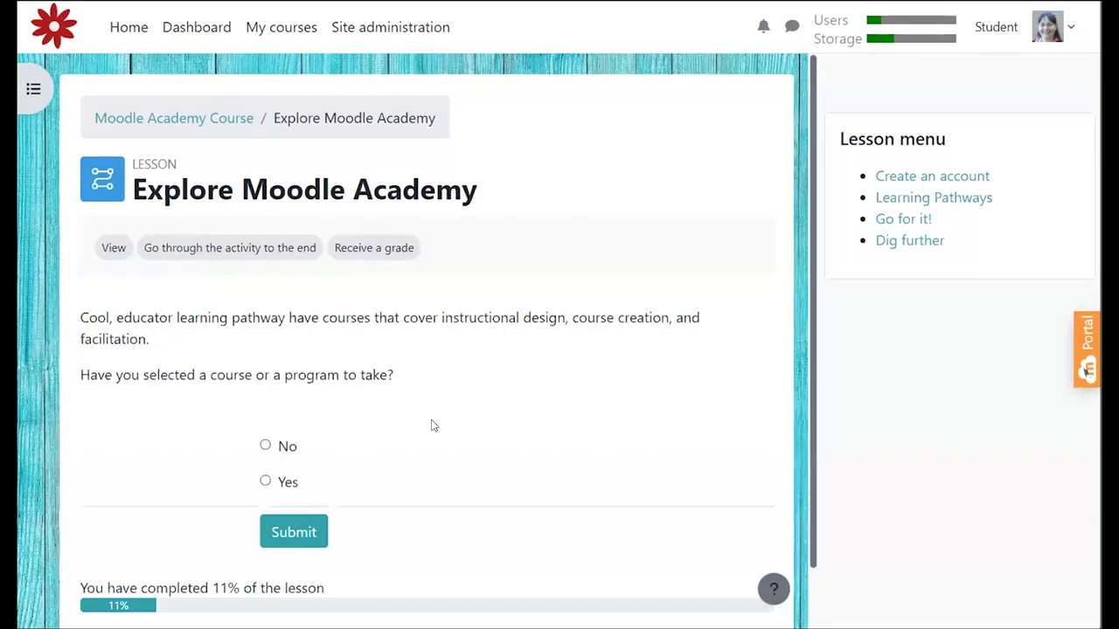
{"action": "scroll", "coordinate": [429, 432], "scroll_direction": "down", "scroll_amount": 1}
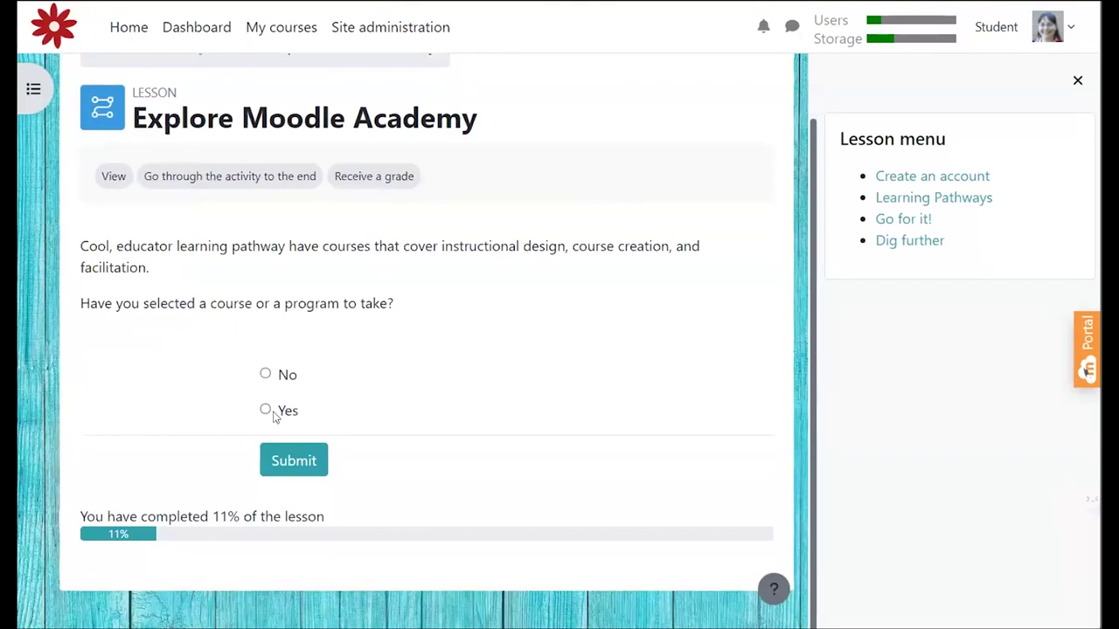